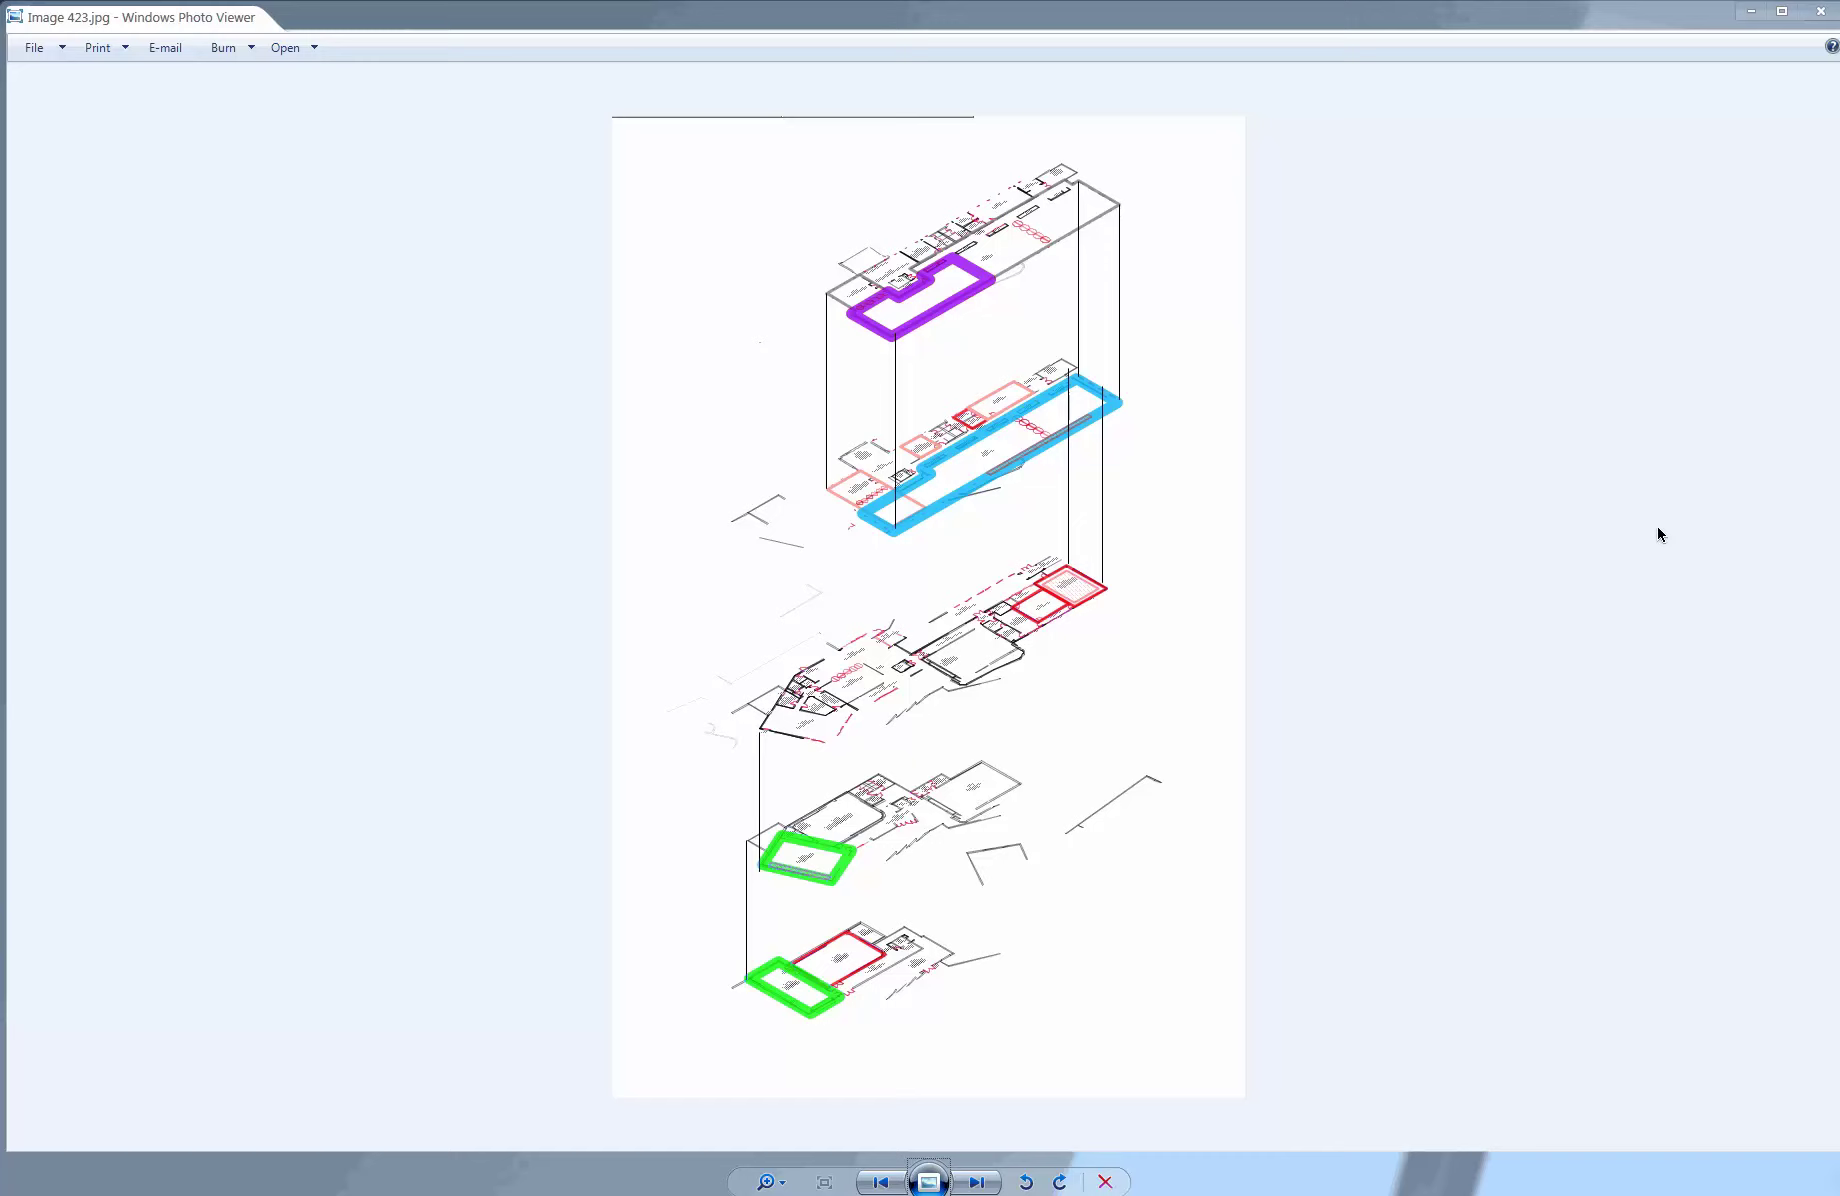
- Close the photo viewer and move the Explorer window higher on screen
click(1820, 11)
drag(1236, 110, 1222, 107)
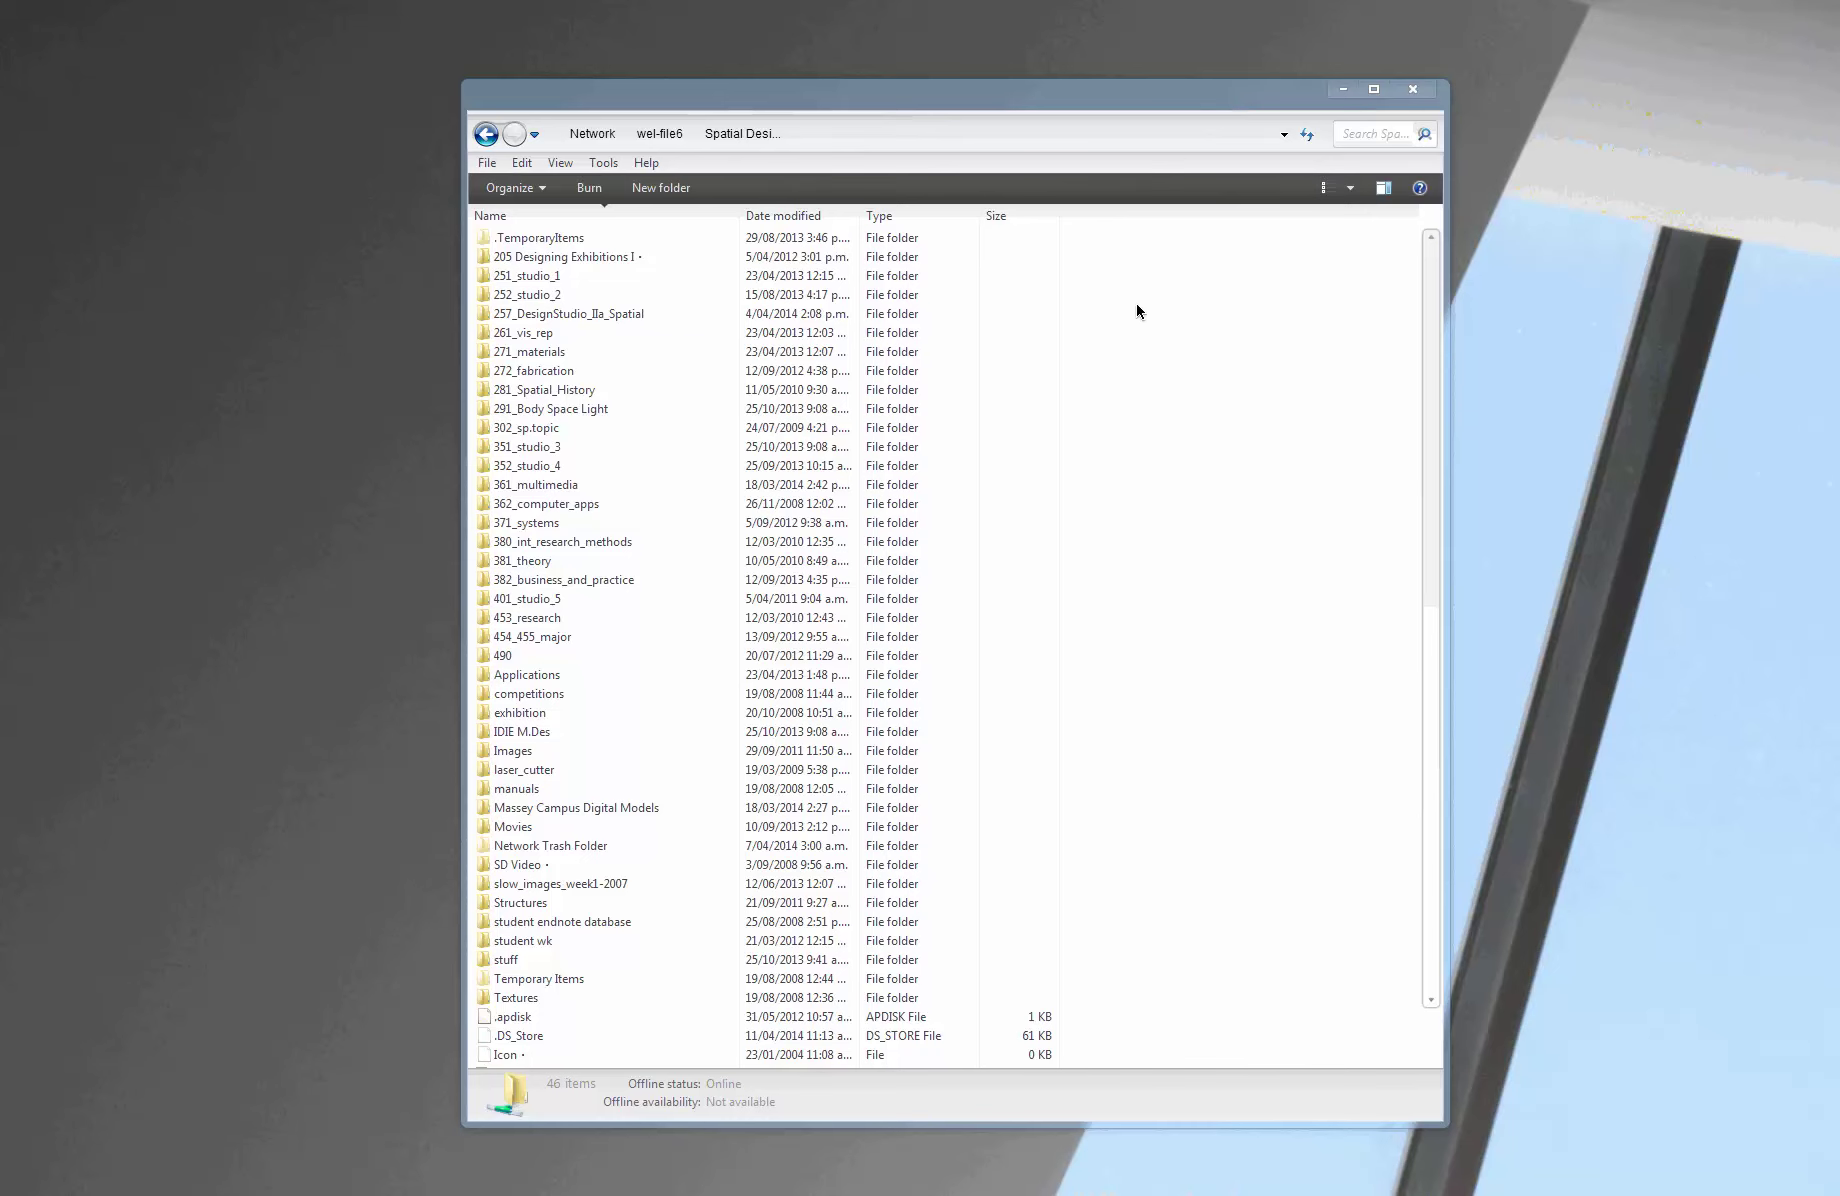
mouse_move(768, 104)
mouse_down()
mouse_move(773, 65)
mouse_move(742, 83)
mouse_up()
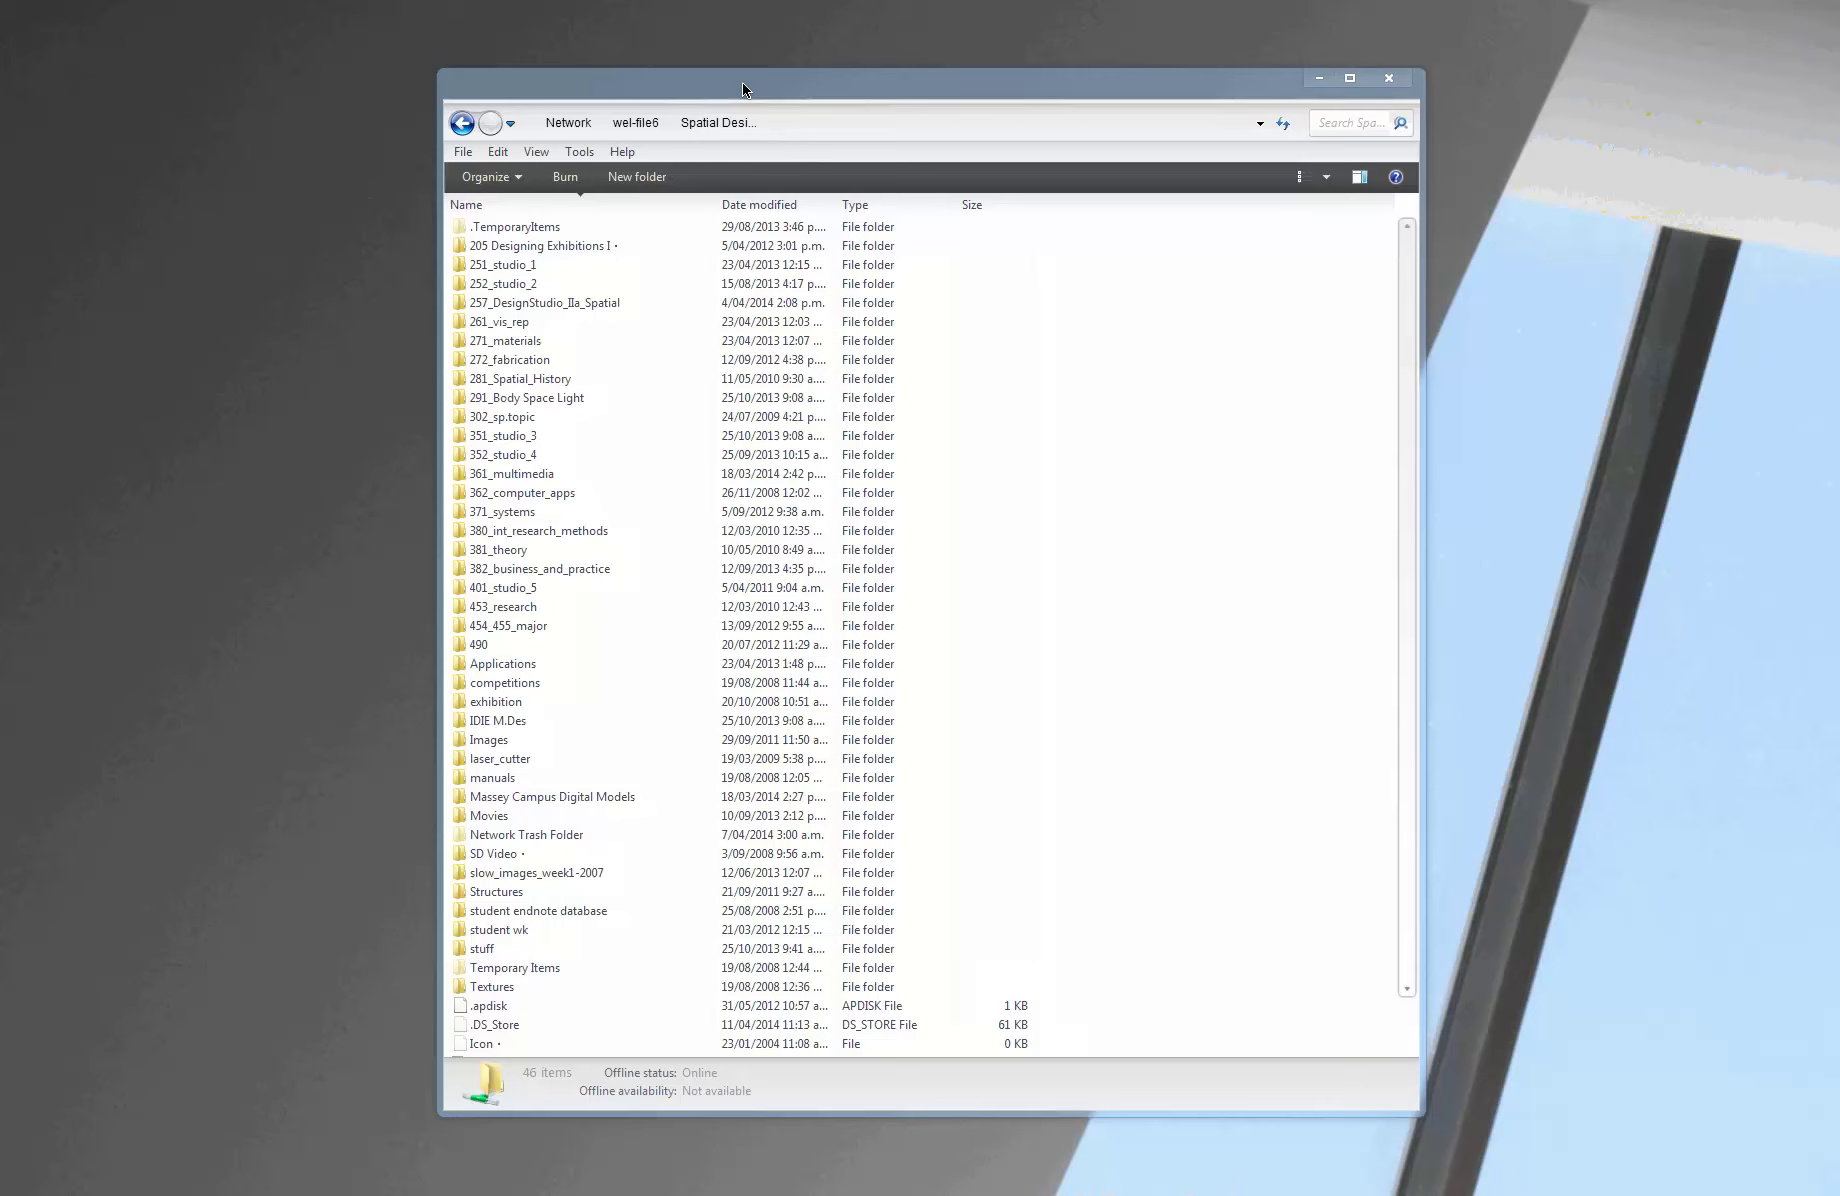
- Open the Massey Campus Digital Models folder to list its DWG files
key(Tab)
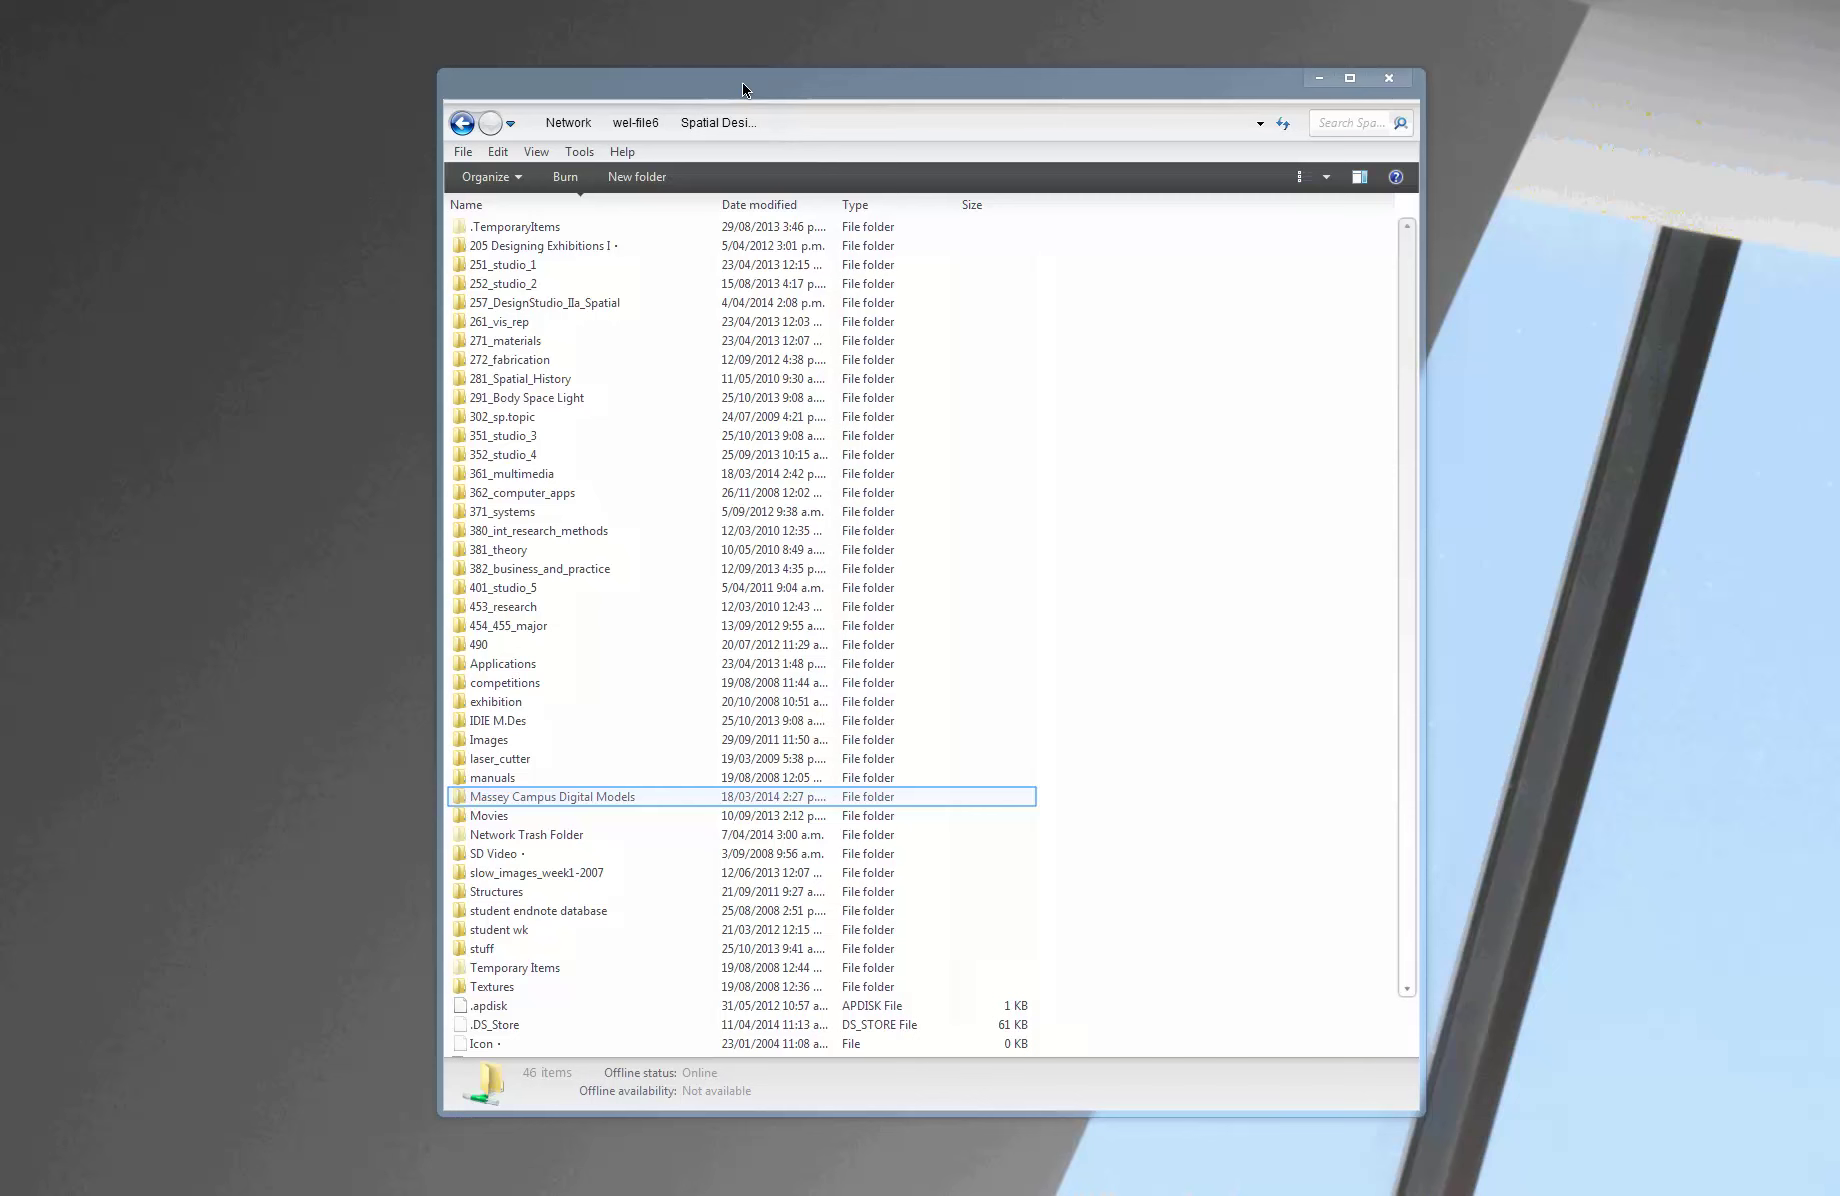
click(471, 800)
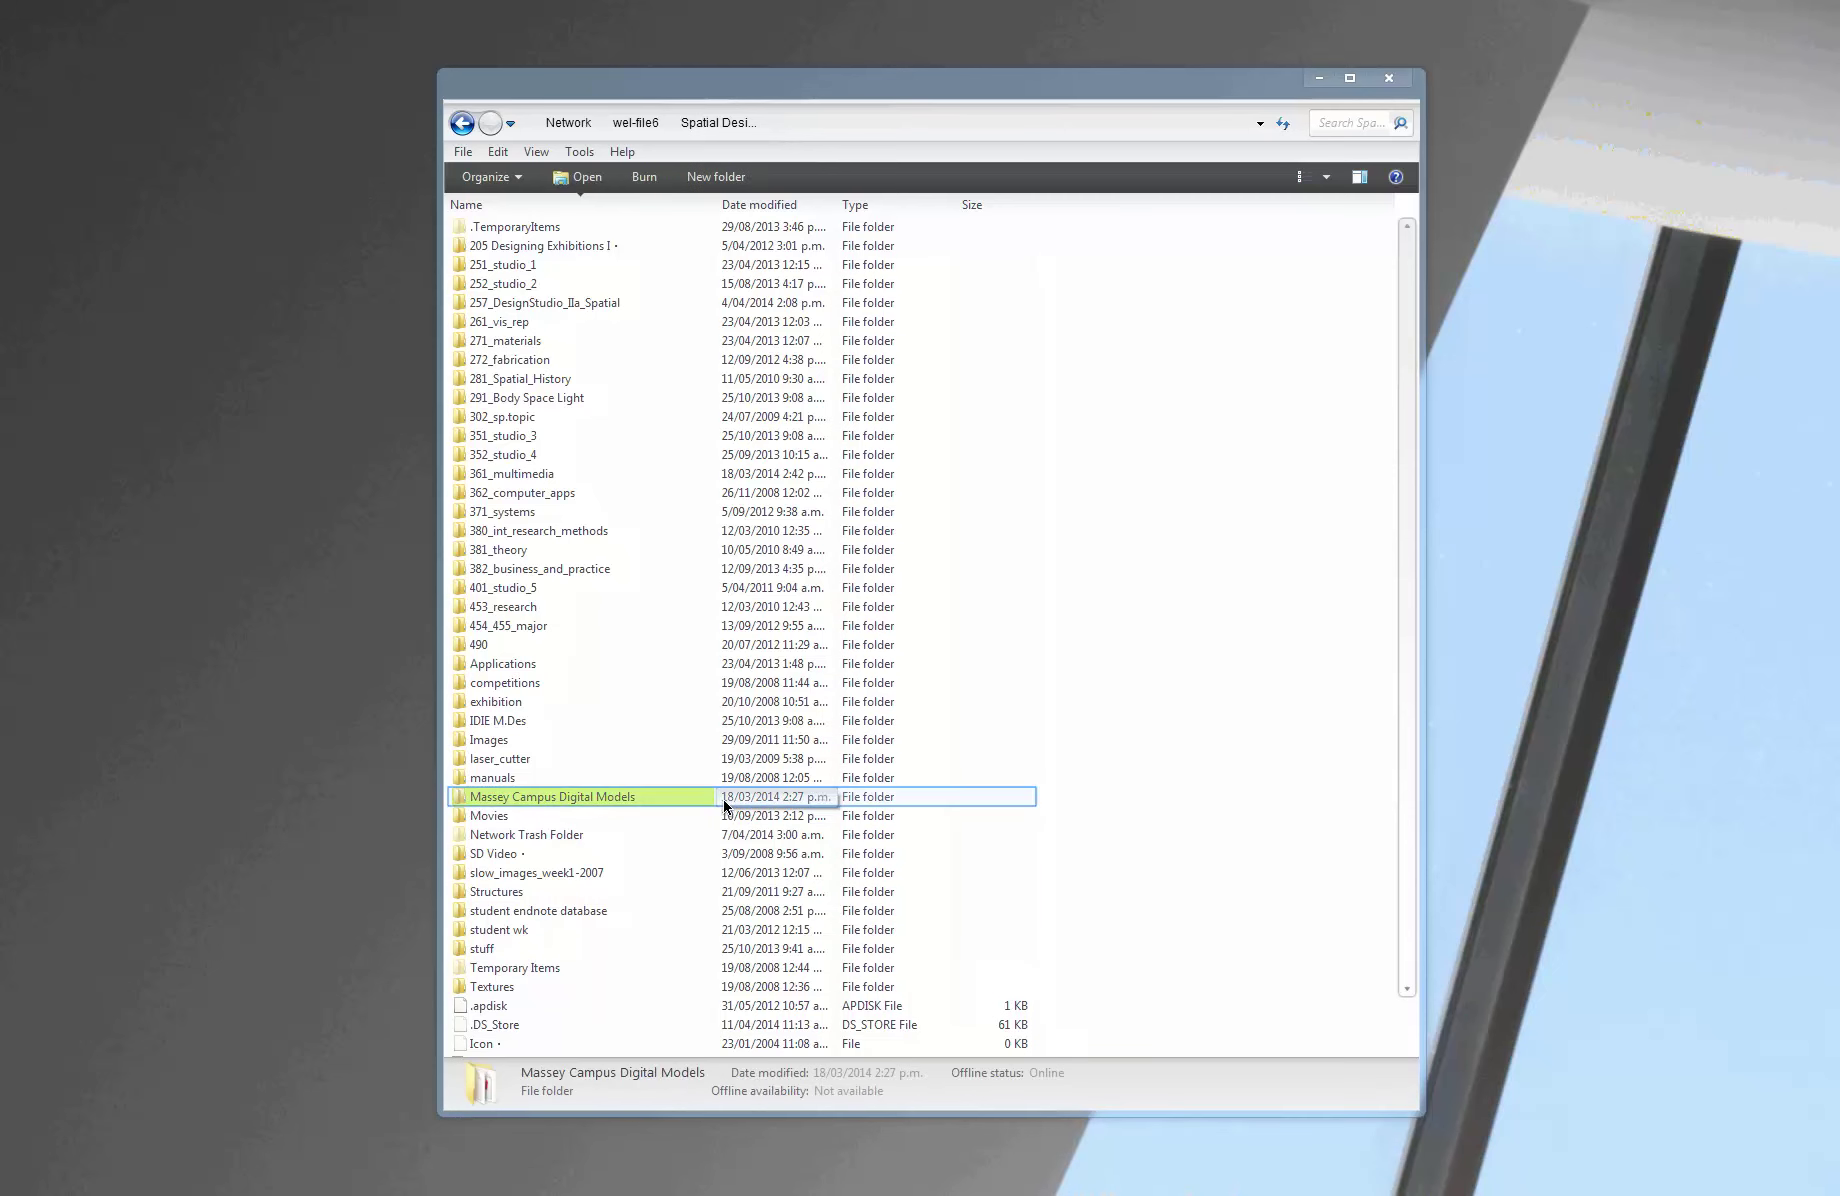
double_click(673, 797)
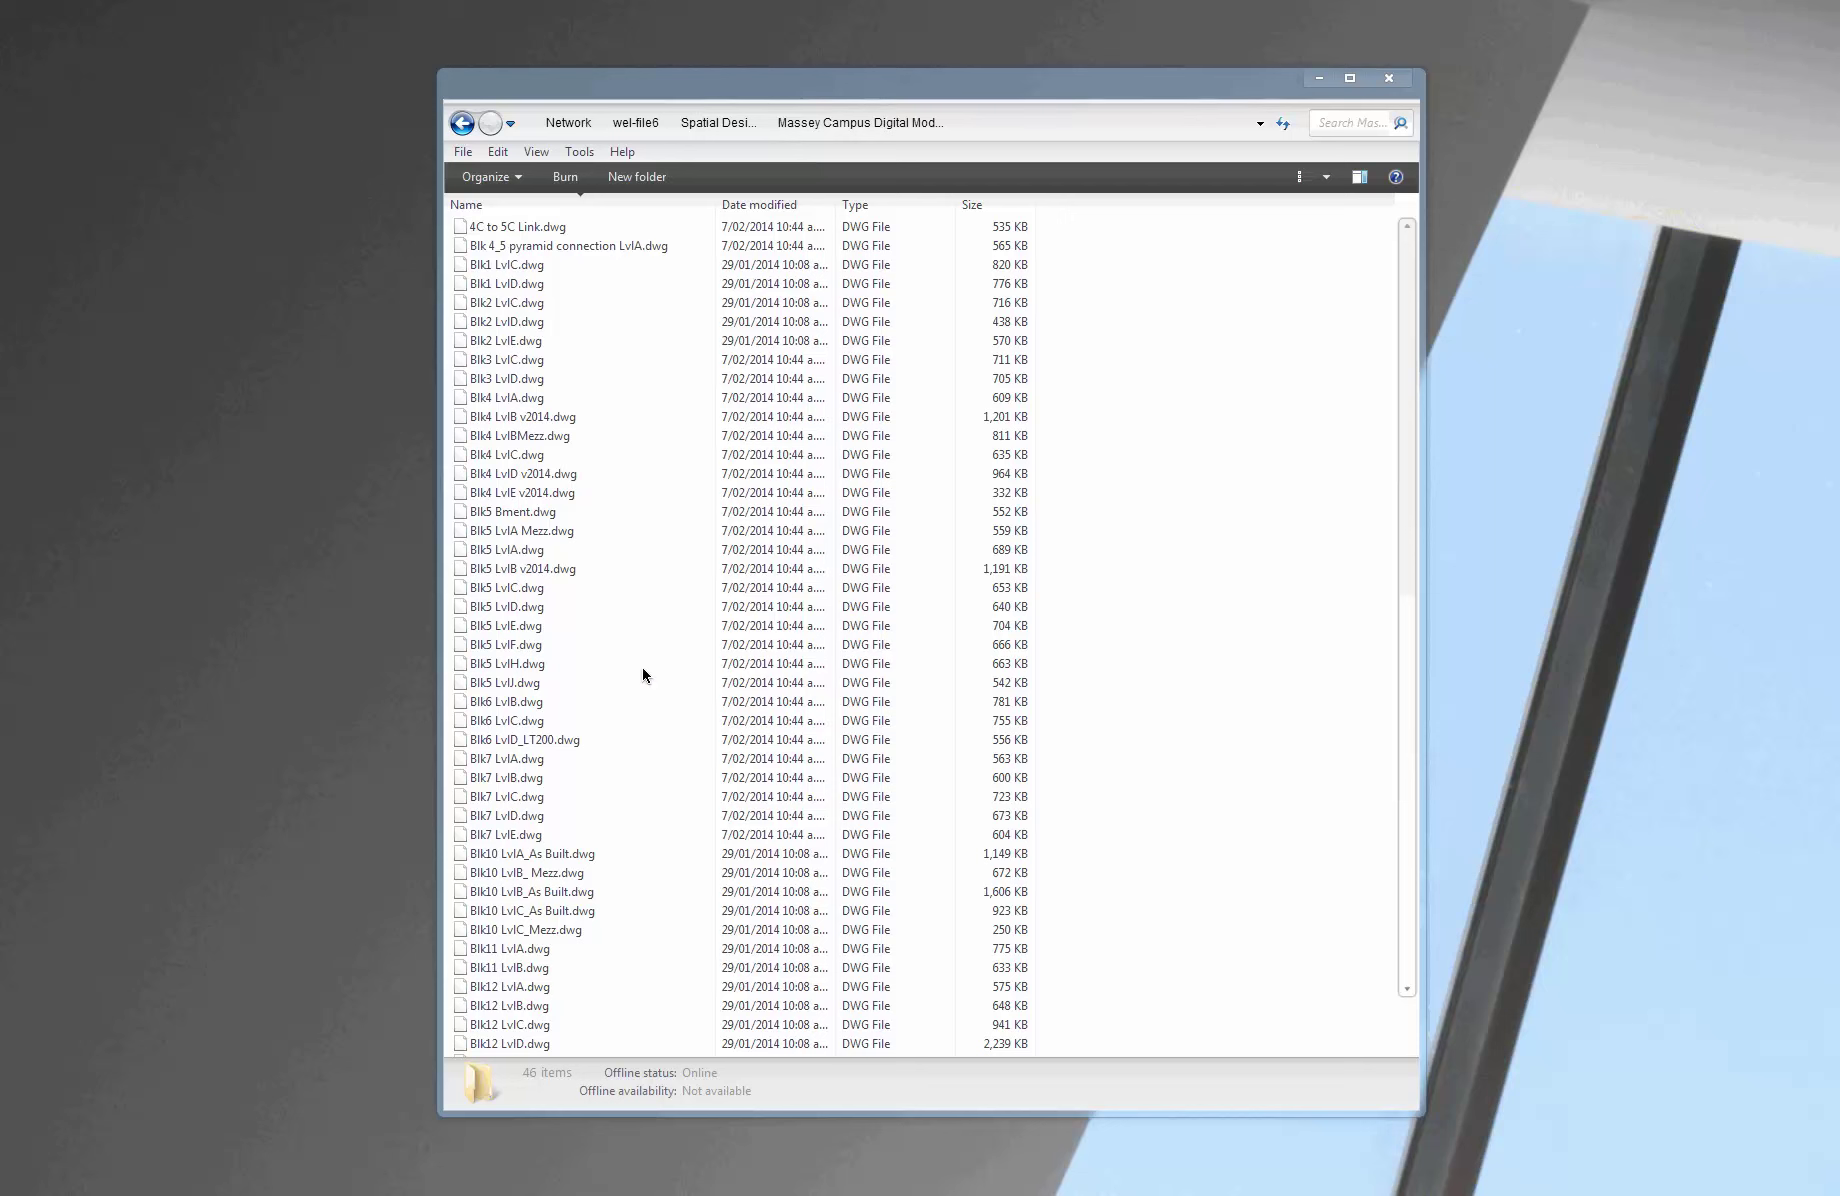
mouse_move(2, 576)
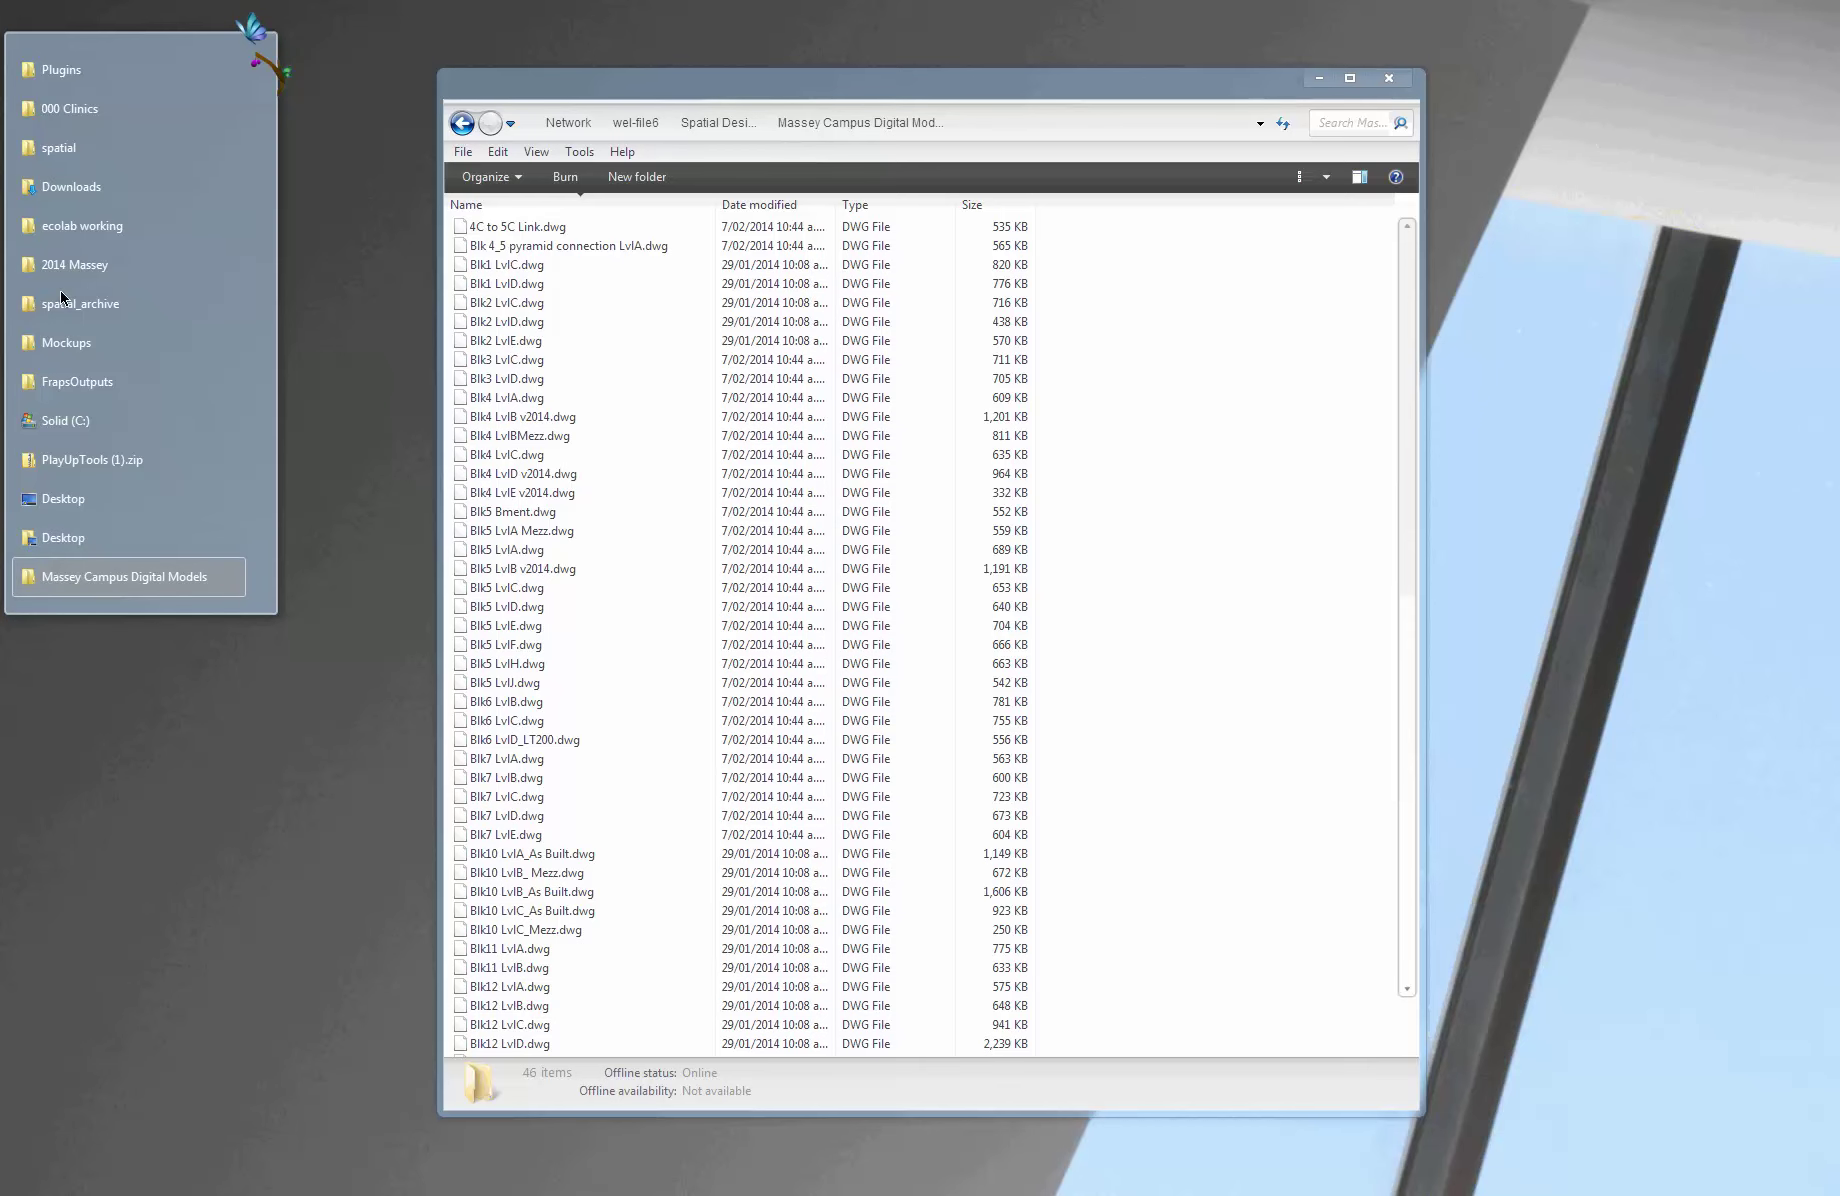
- Create a new Desktop folder named 'Test Model Folder' and open it
click(78, 537)
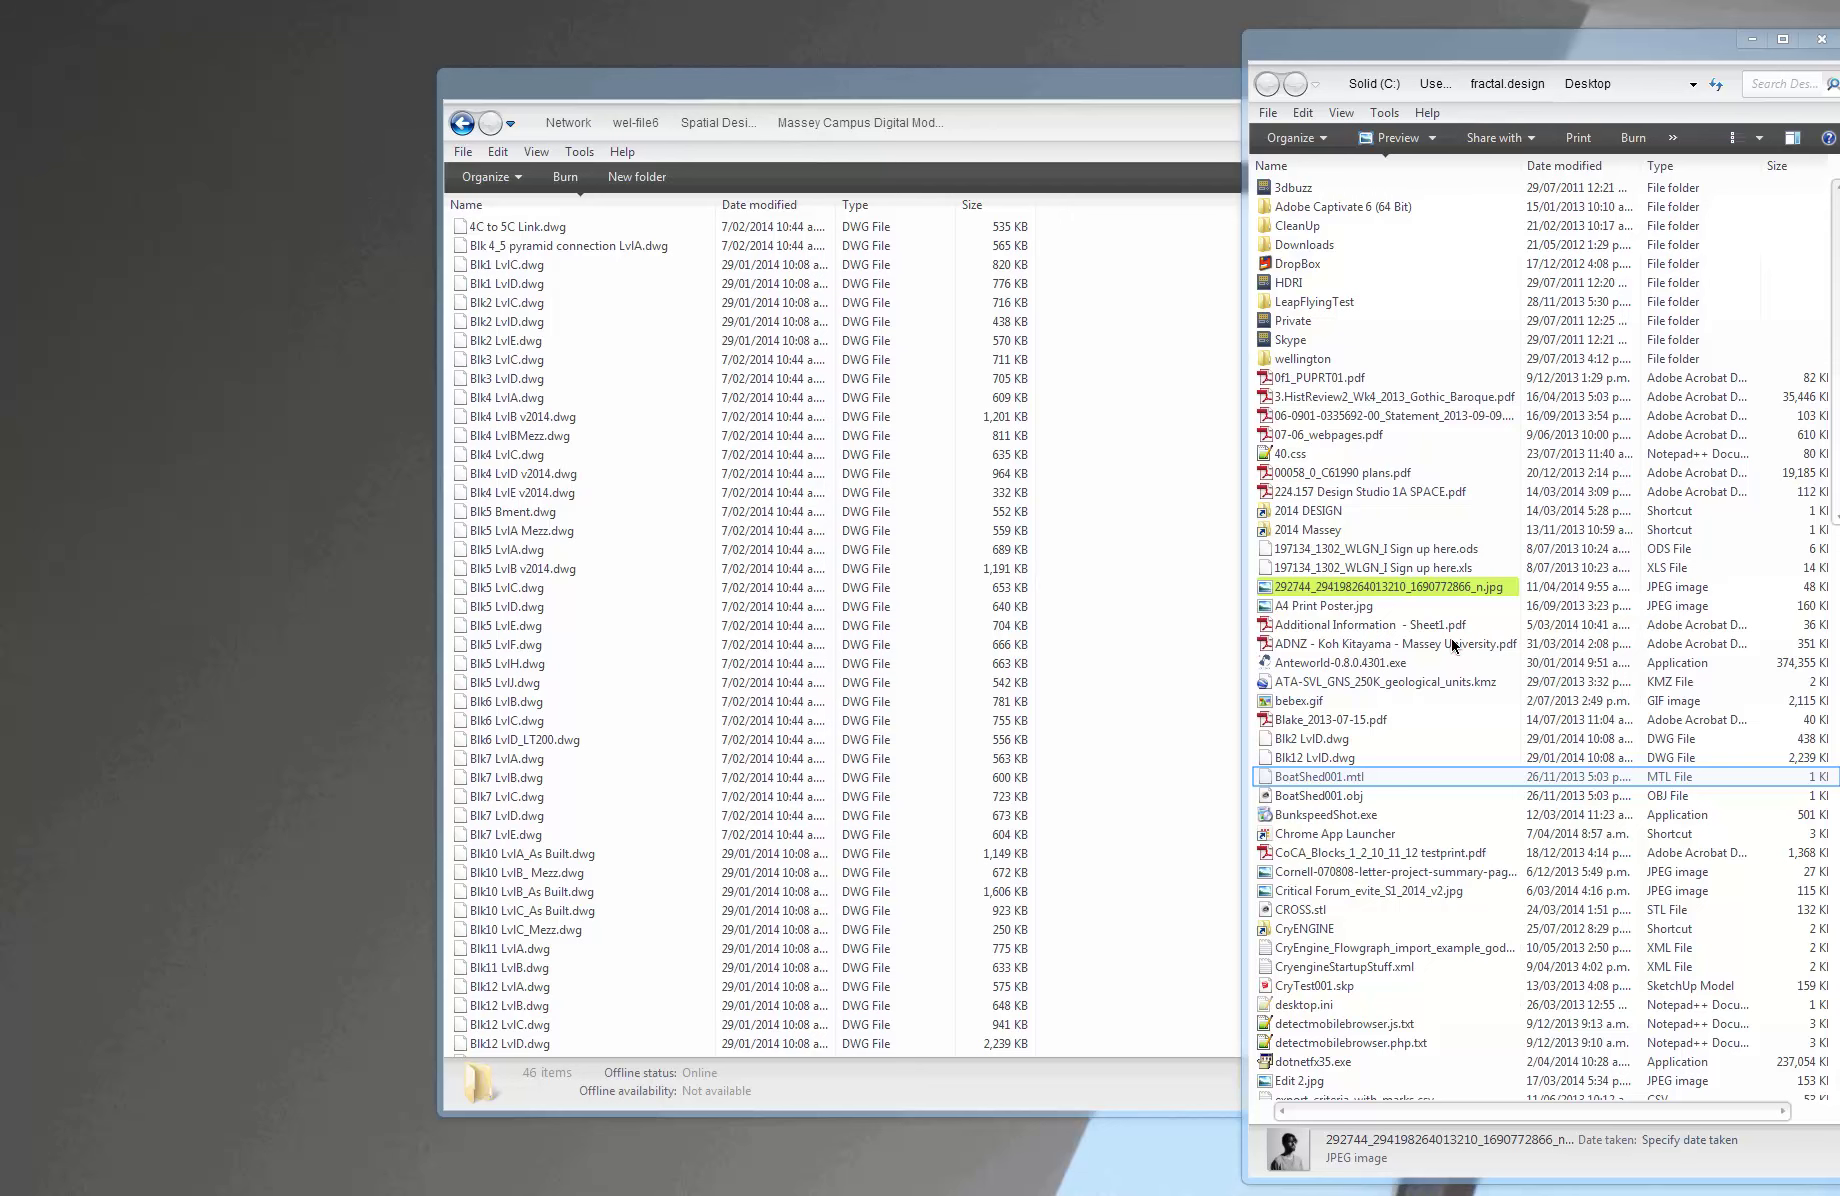
click(1652, 784)
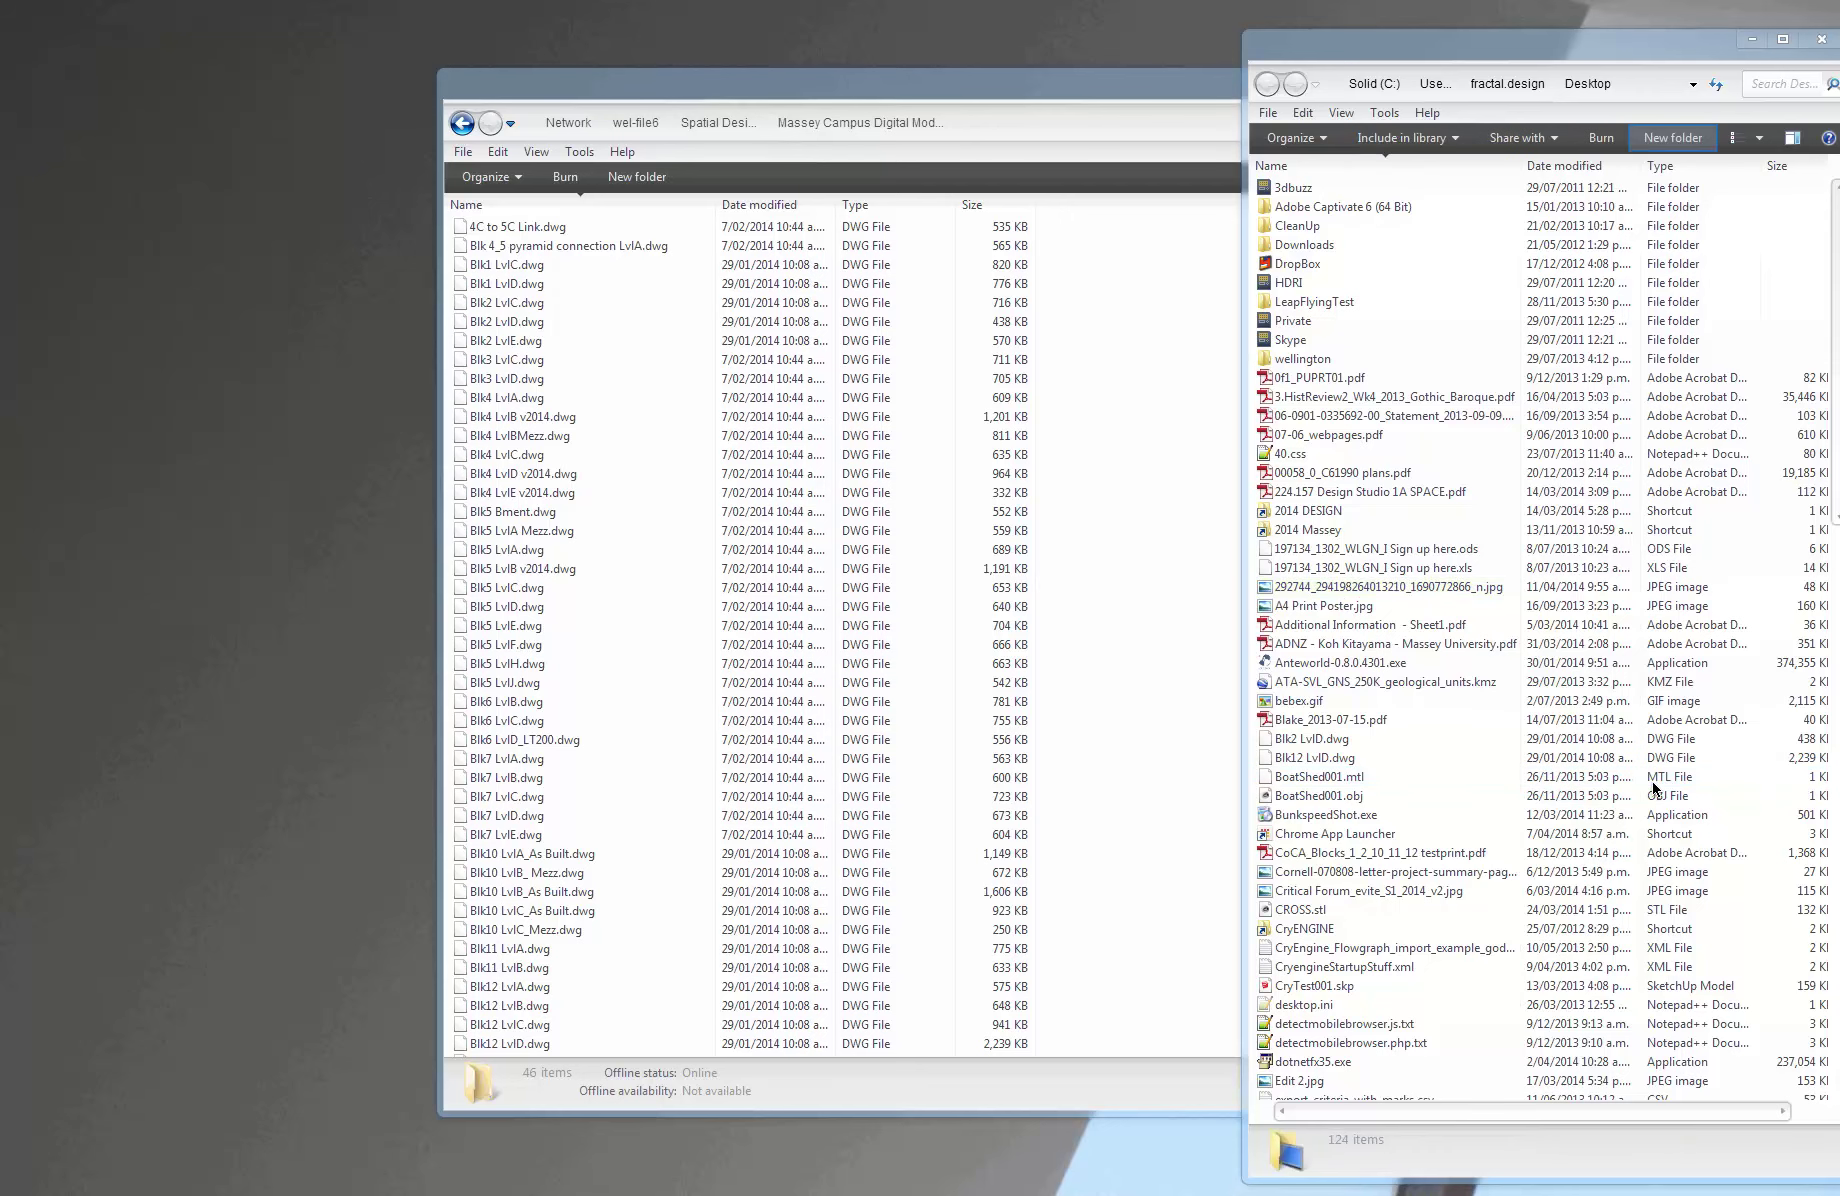
click(1672, 138)
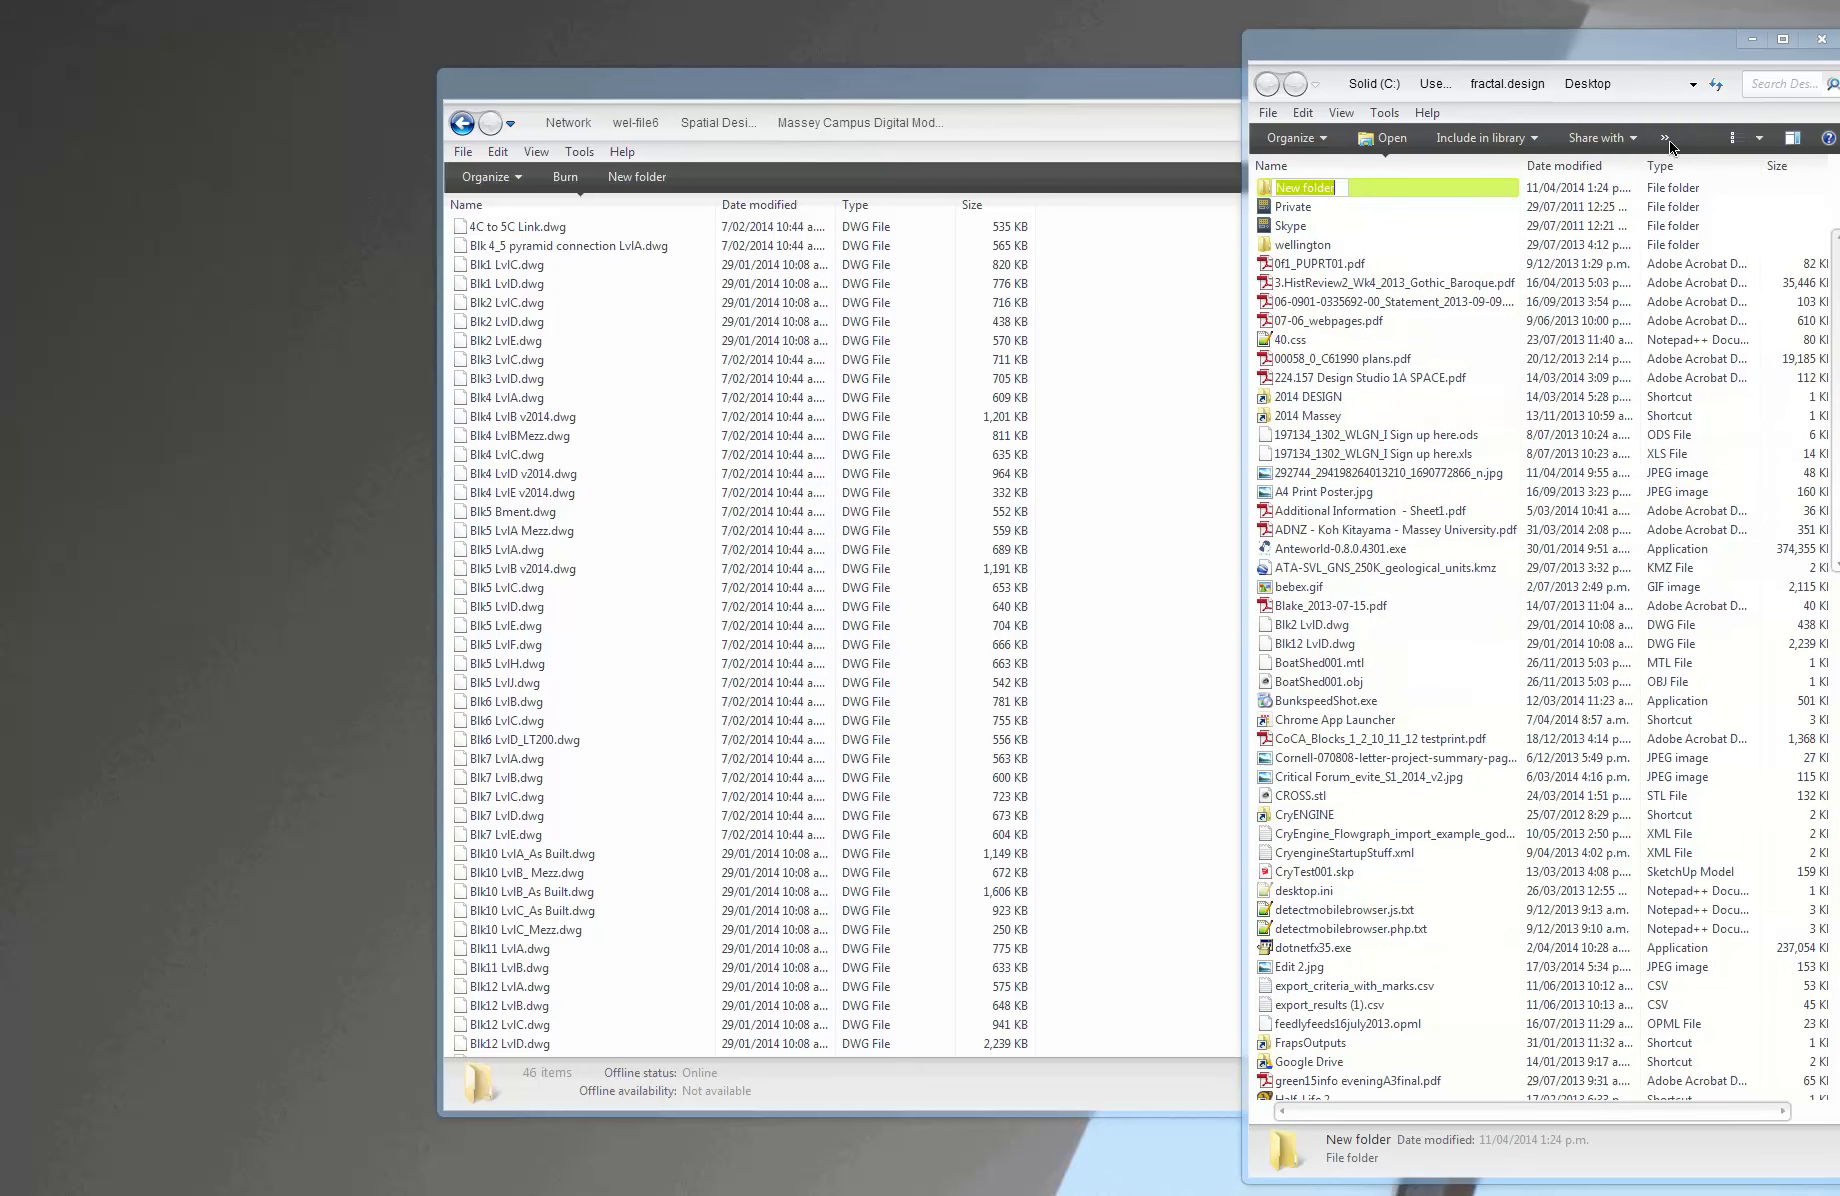
text(Test Model Folder)
key(Return)
key(Return)
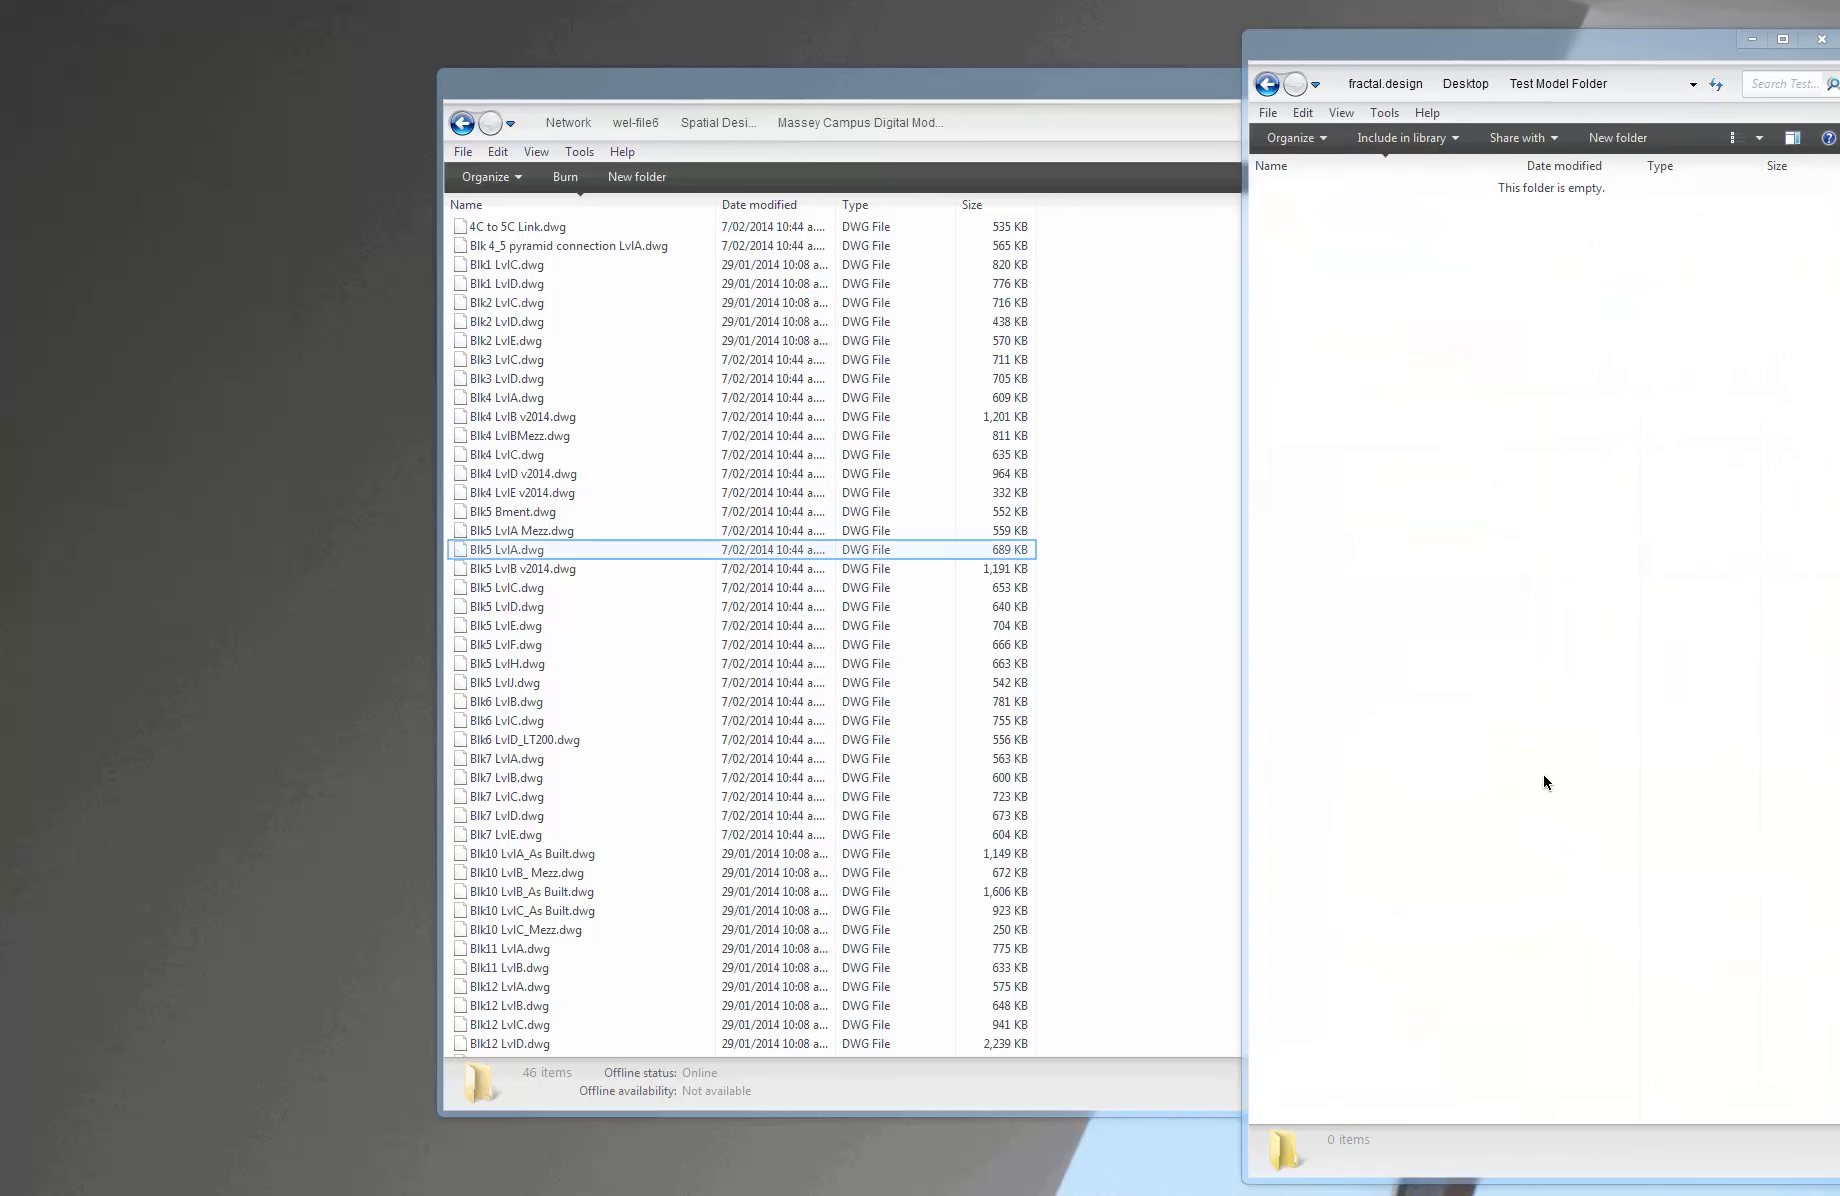
- Copy the five Blk12 drawings (LvlA to LvlE) into Test Model Folder
click(690, 549)
scroll(822, 967, down, 1)
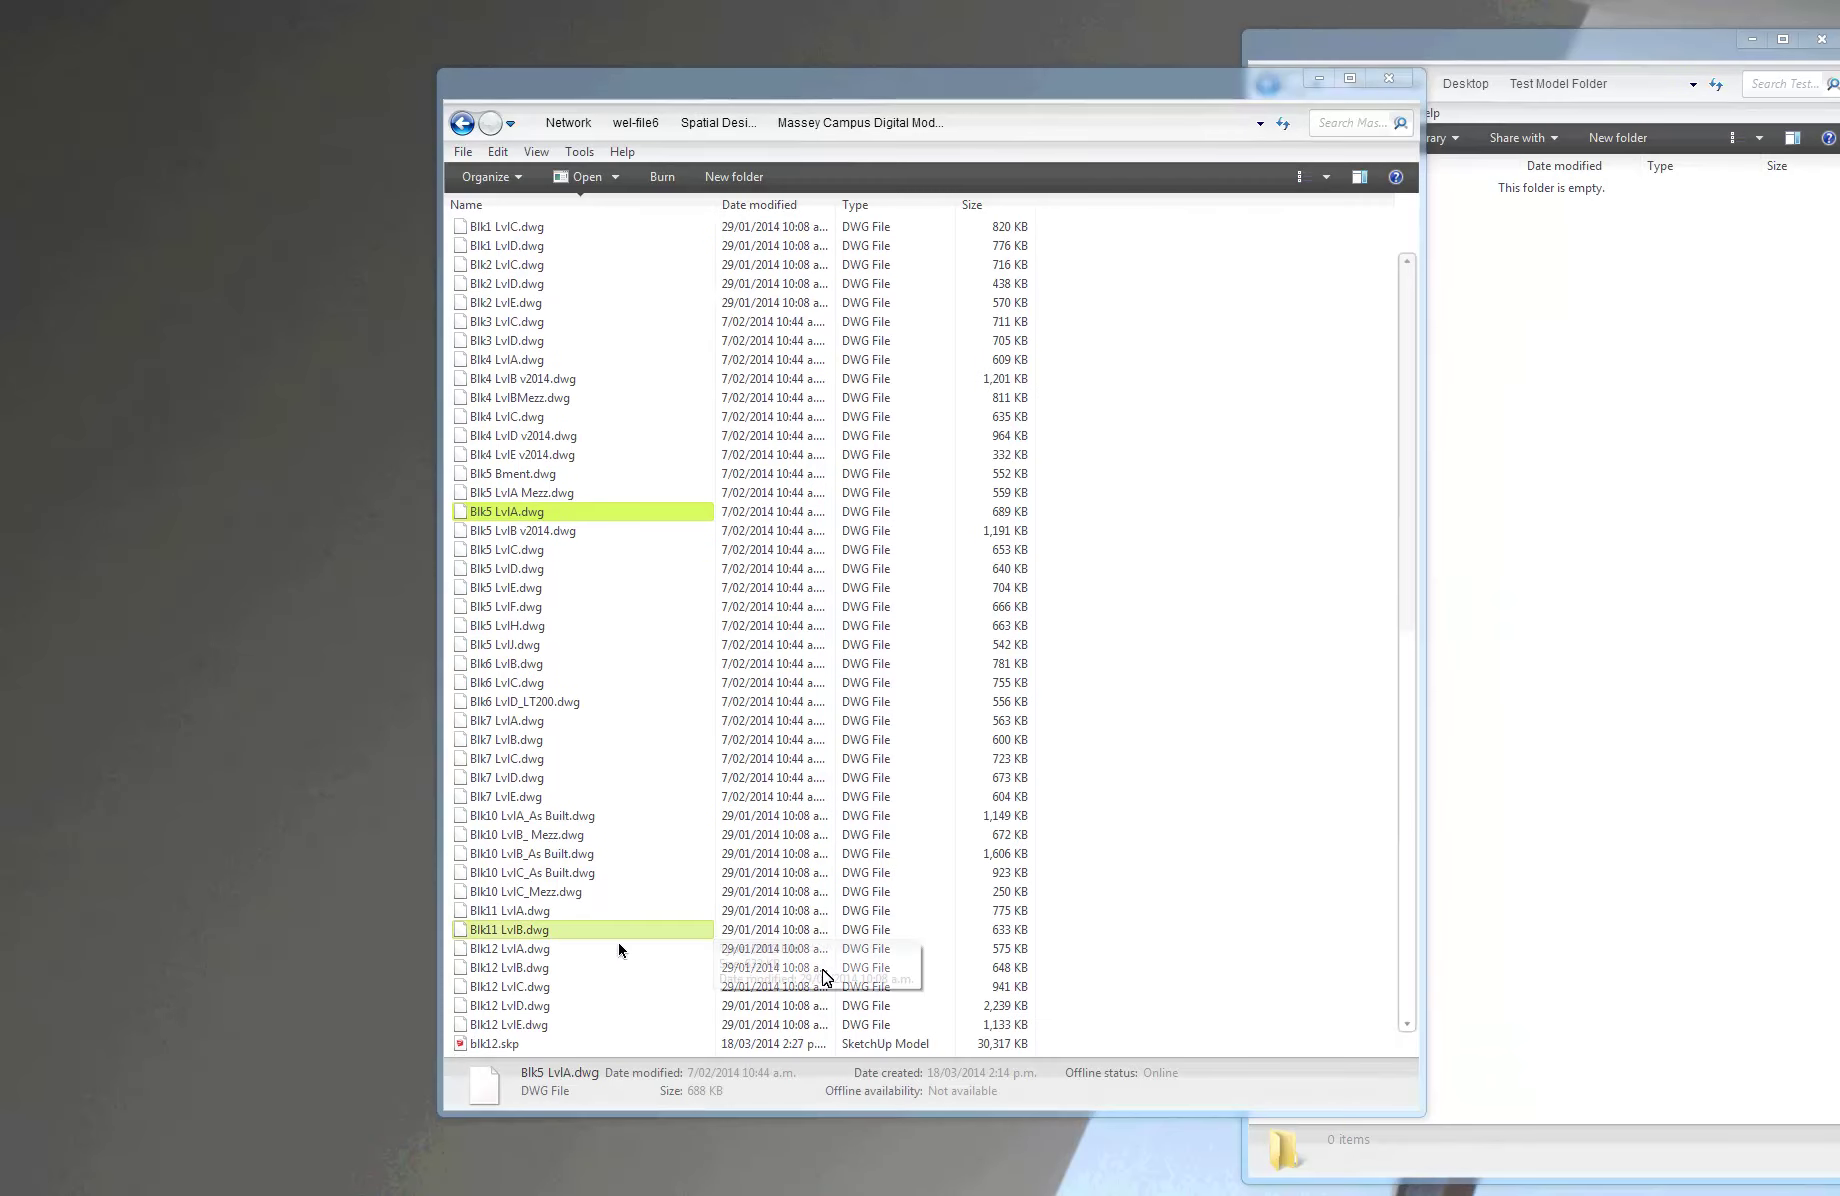
click(527, 915)
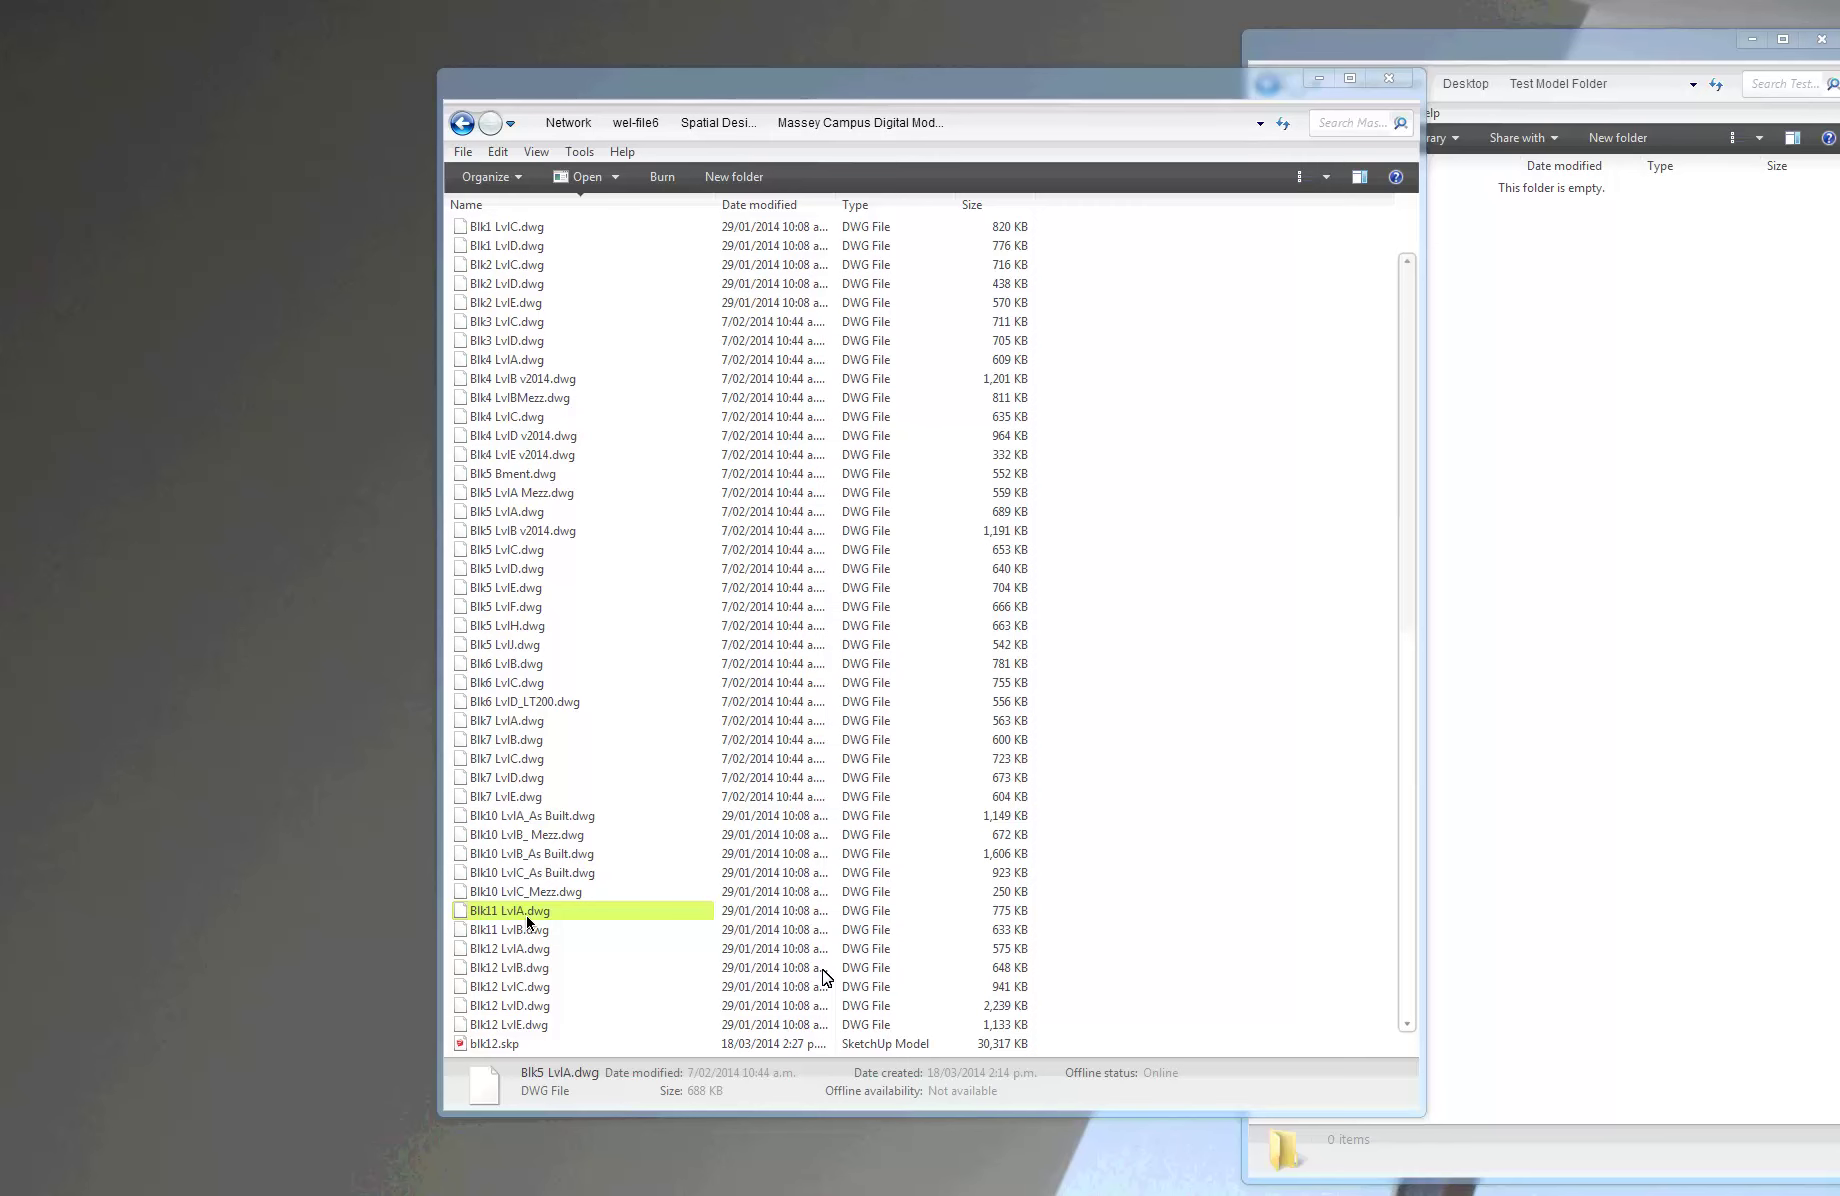
shift+click(545, 1024)
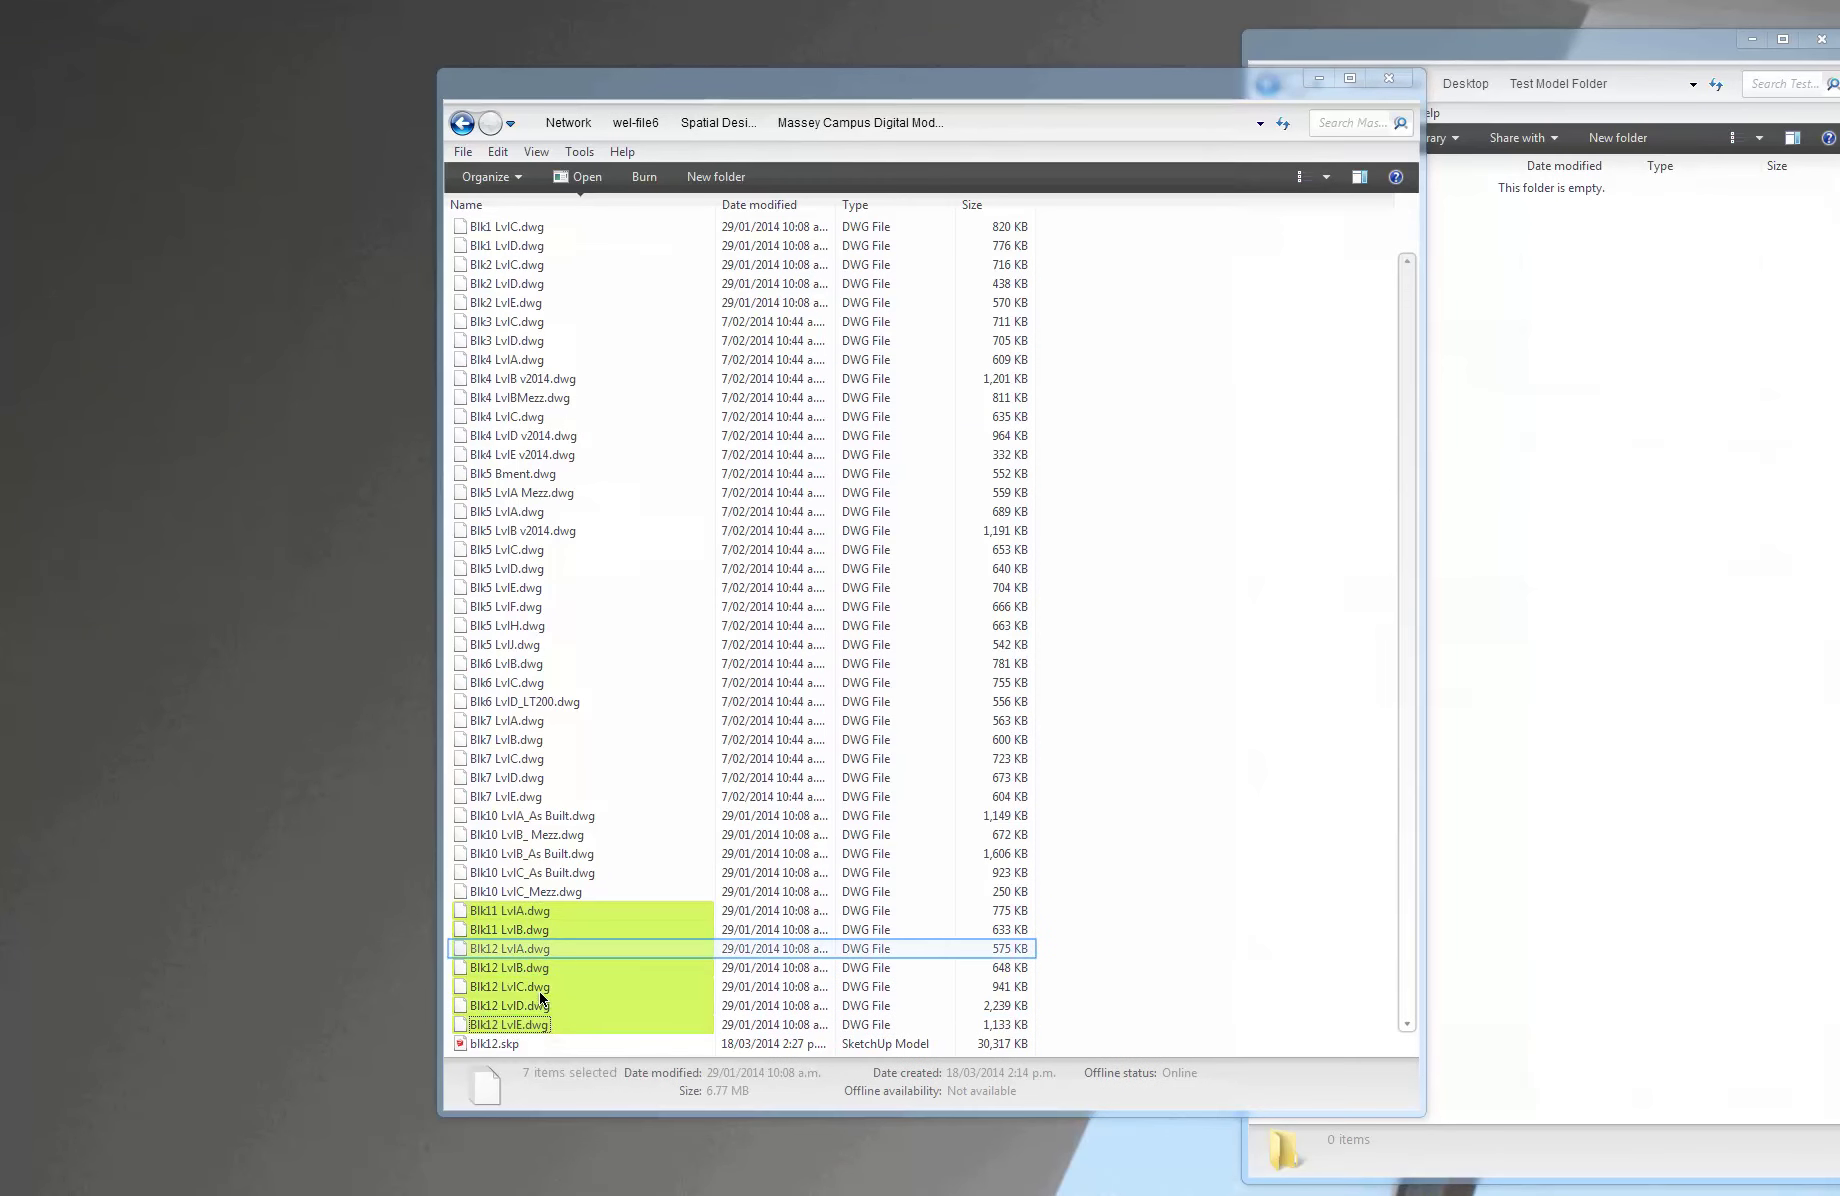
click(538, 950)
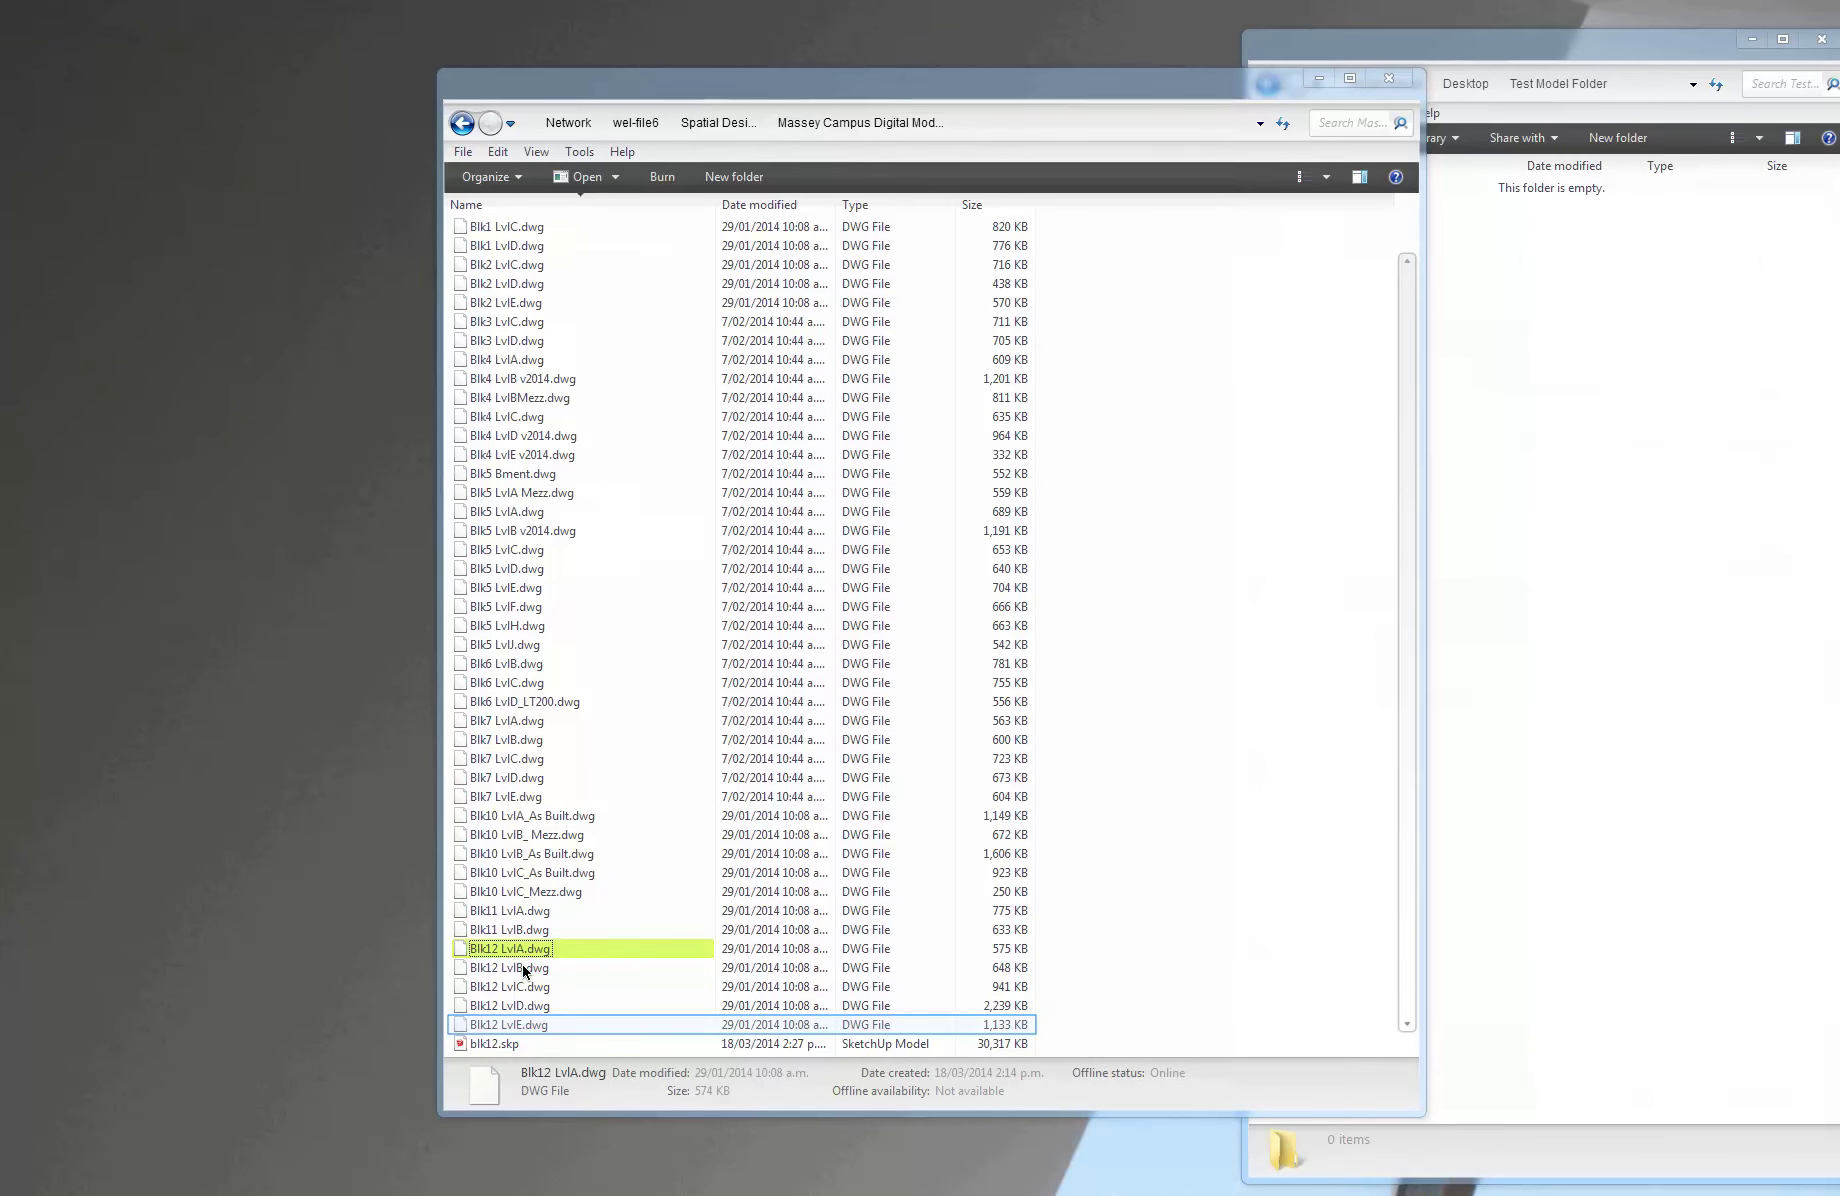
shift+click(519, 1027)
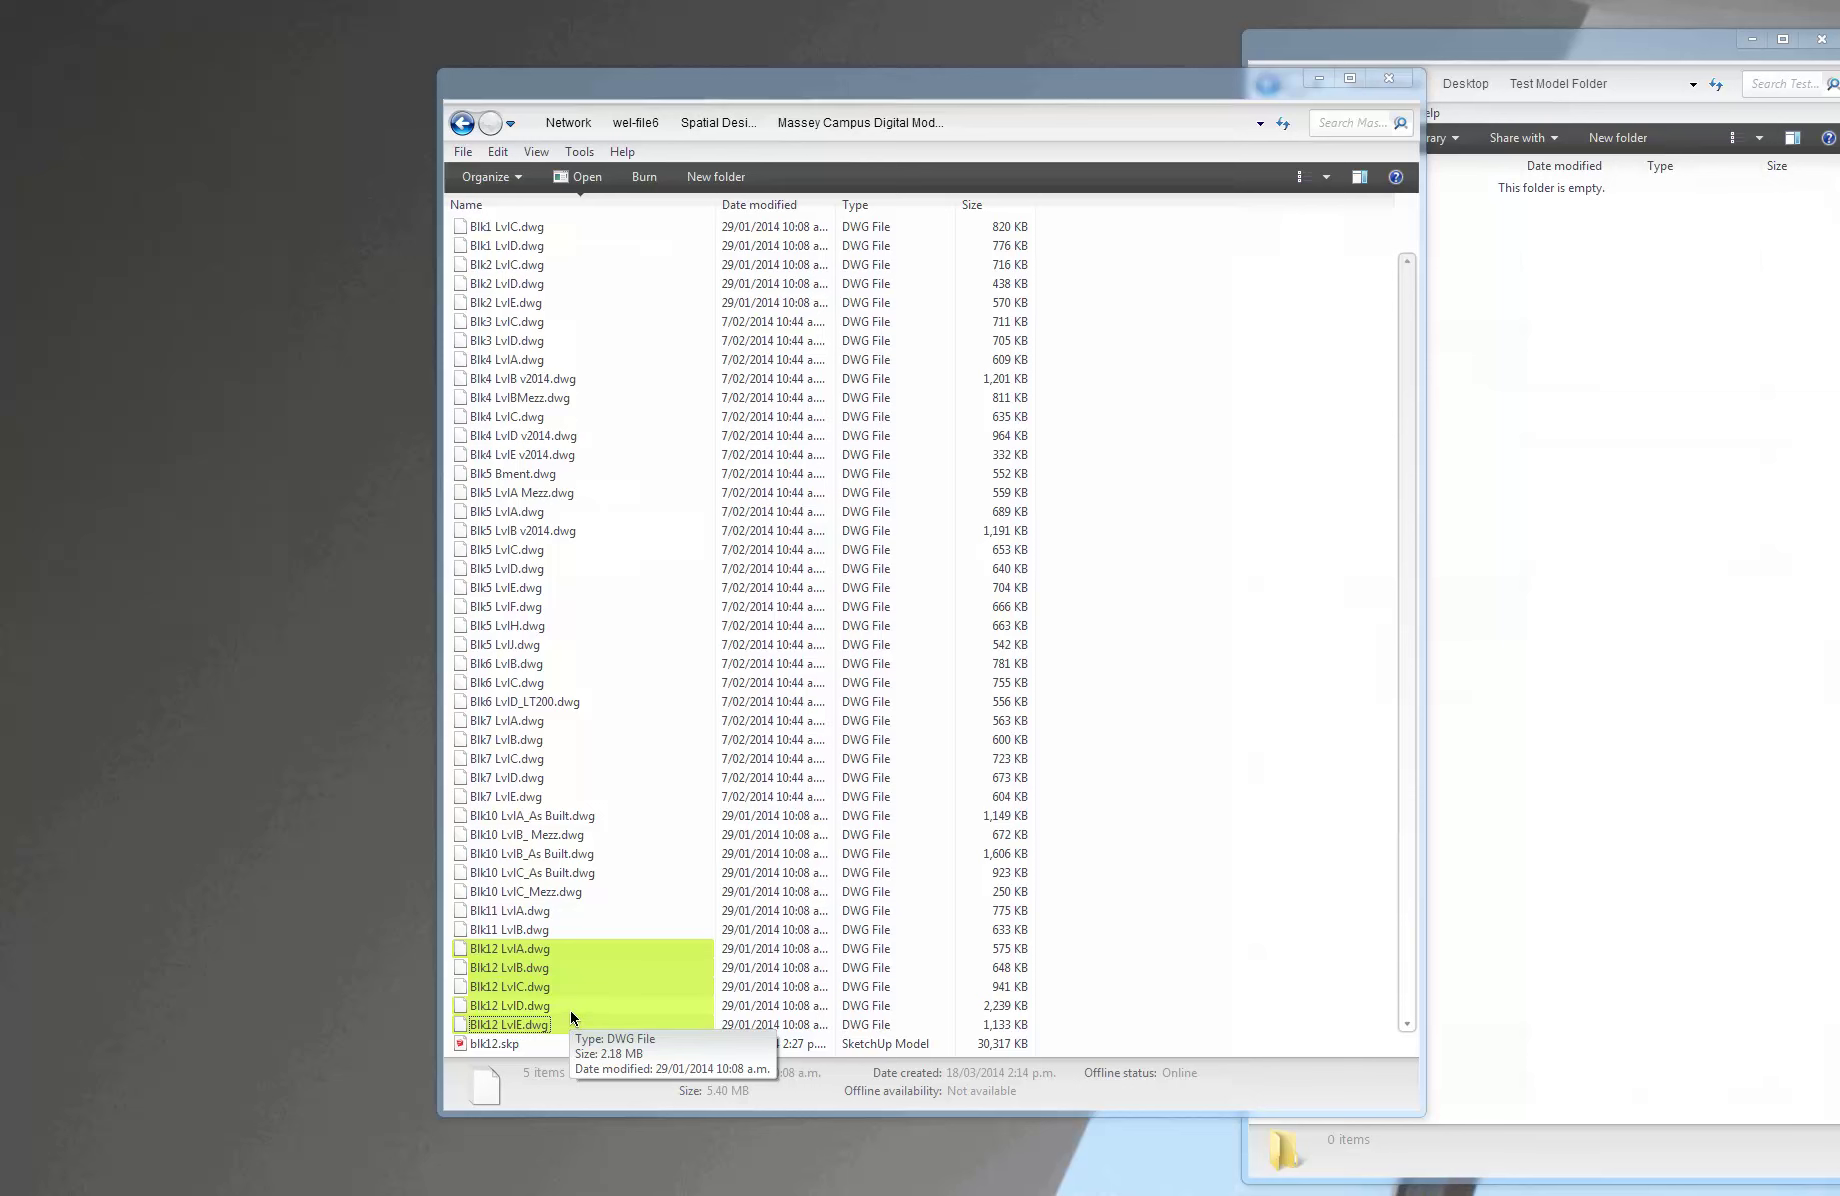
drag(571, 1014, 1576, 729)
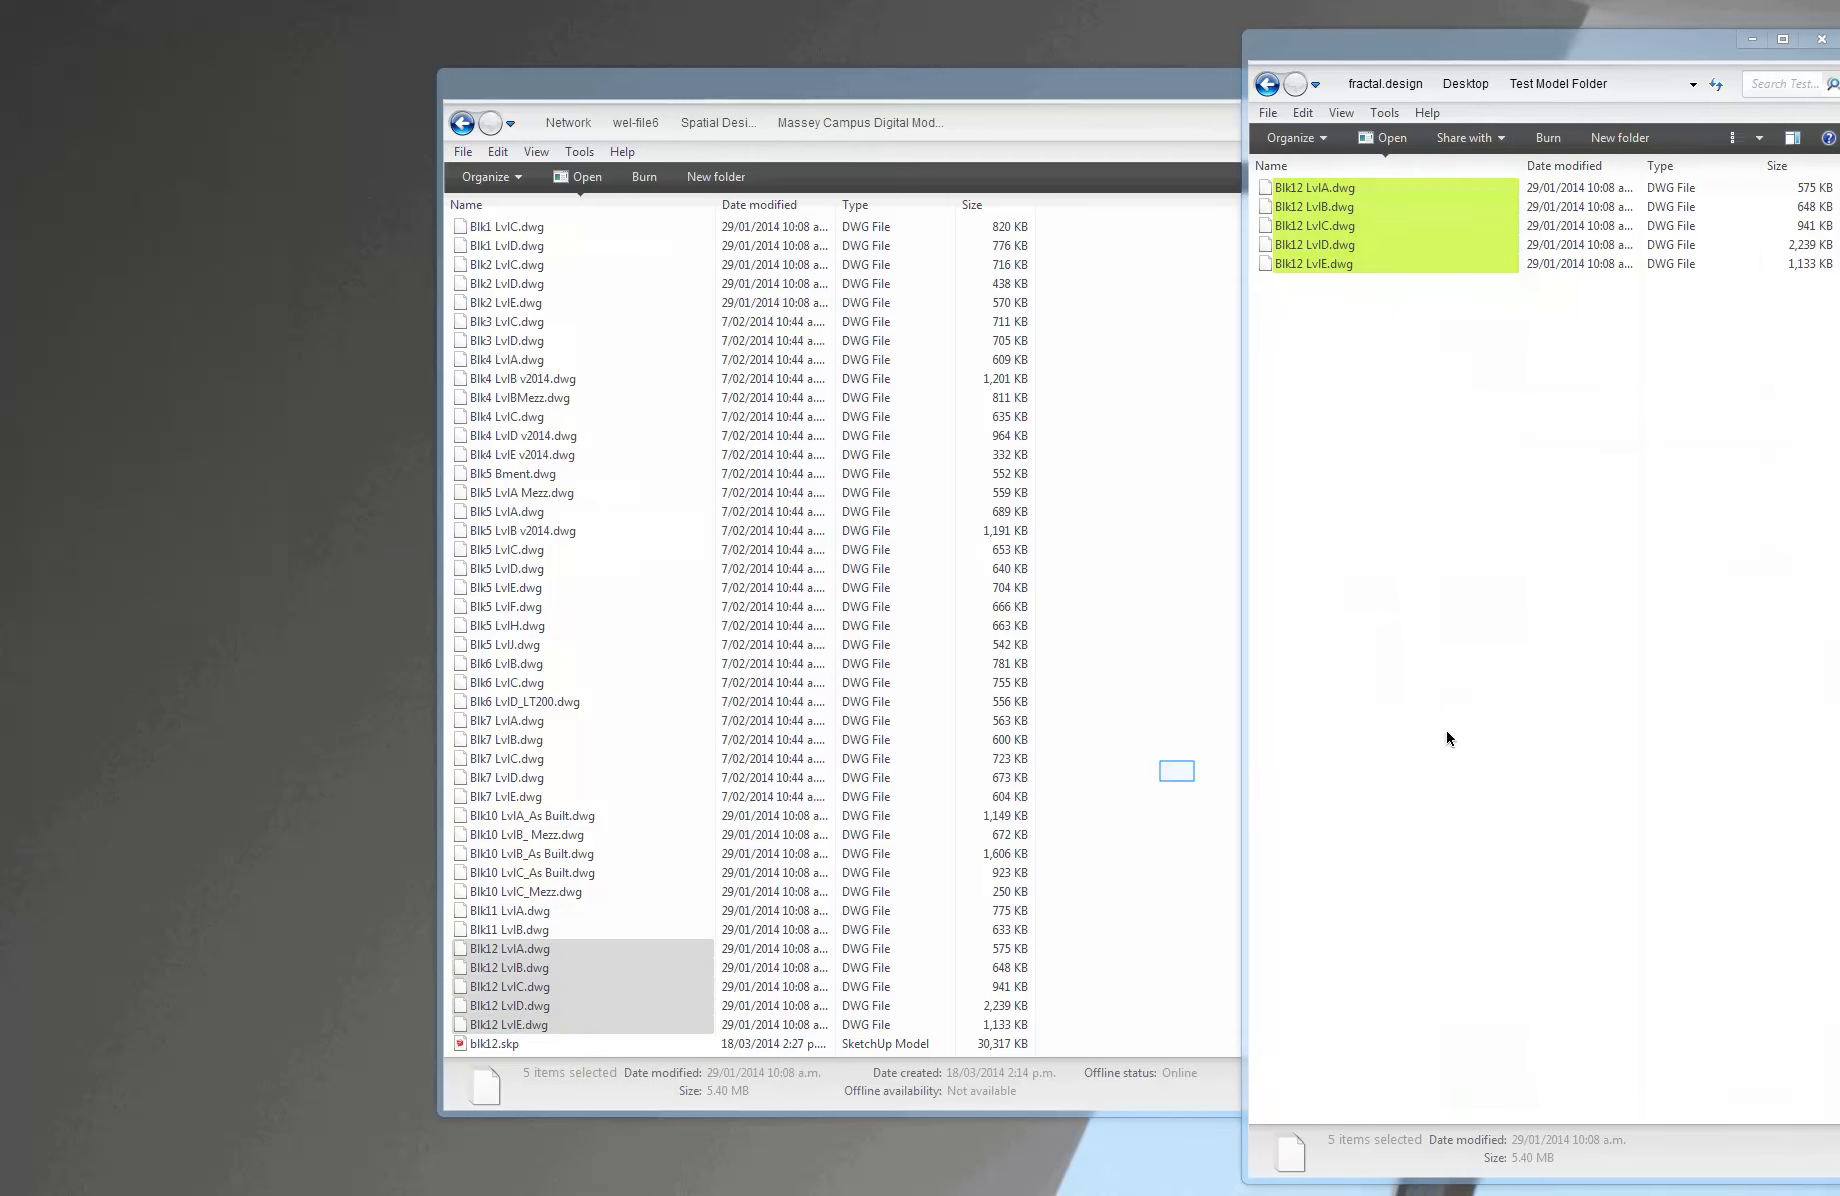
drag(1183, 769, 1178, 772)
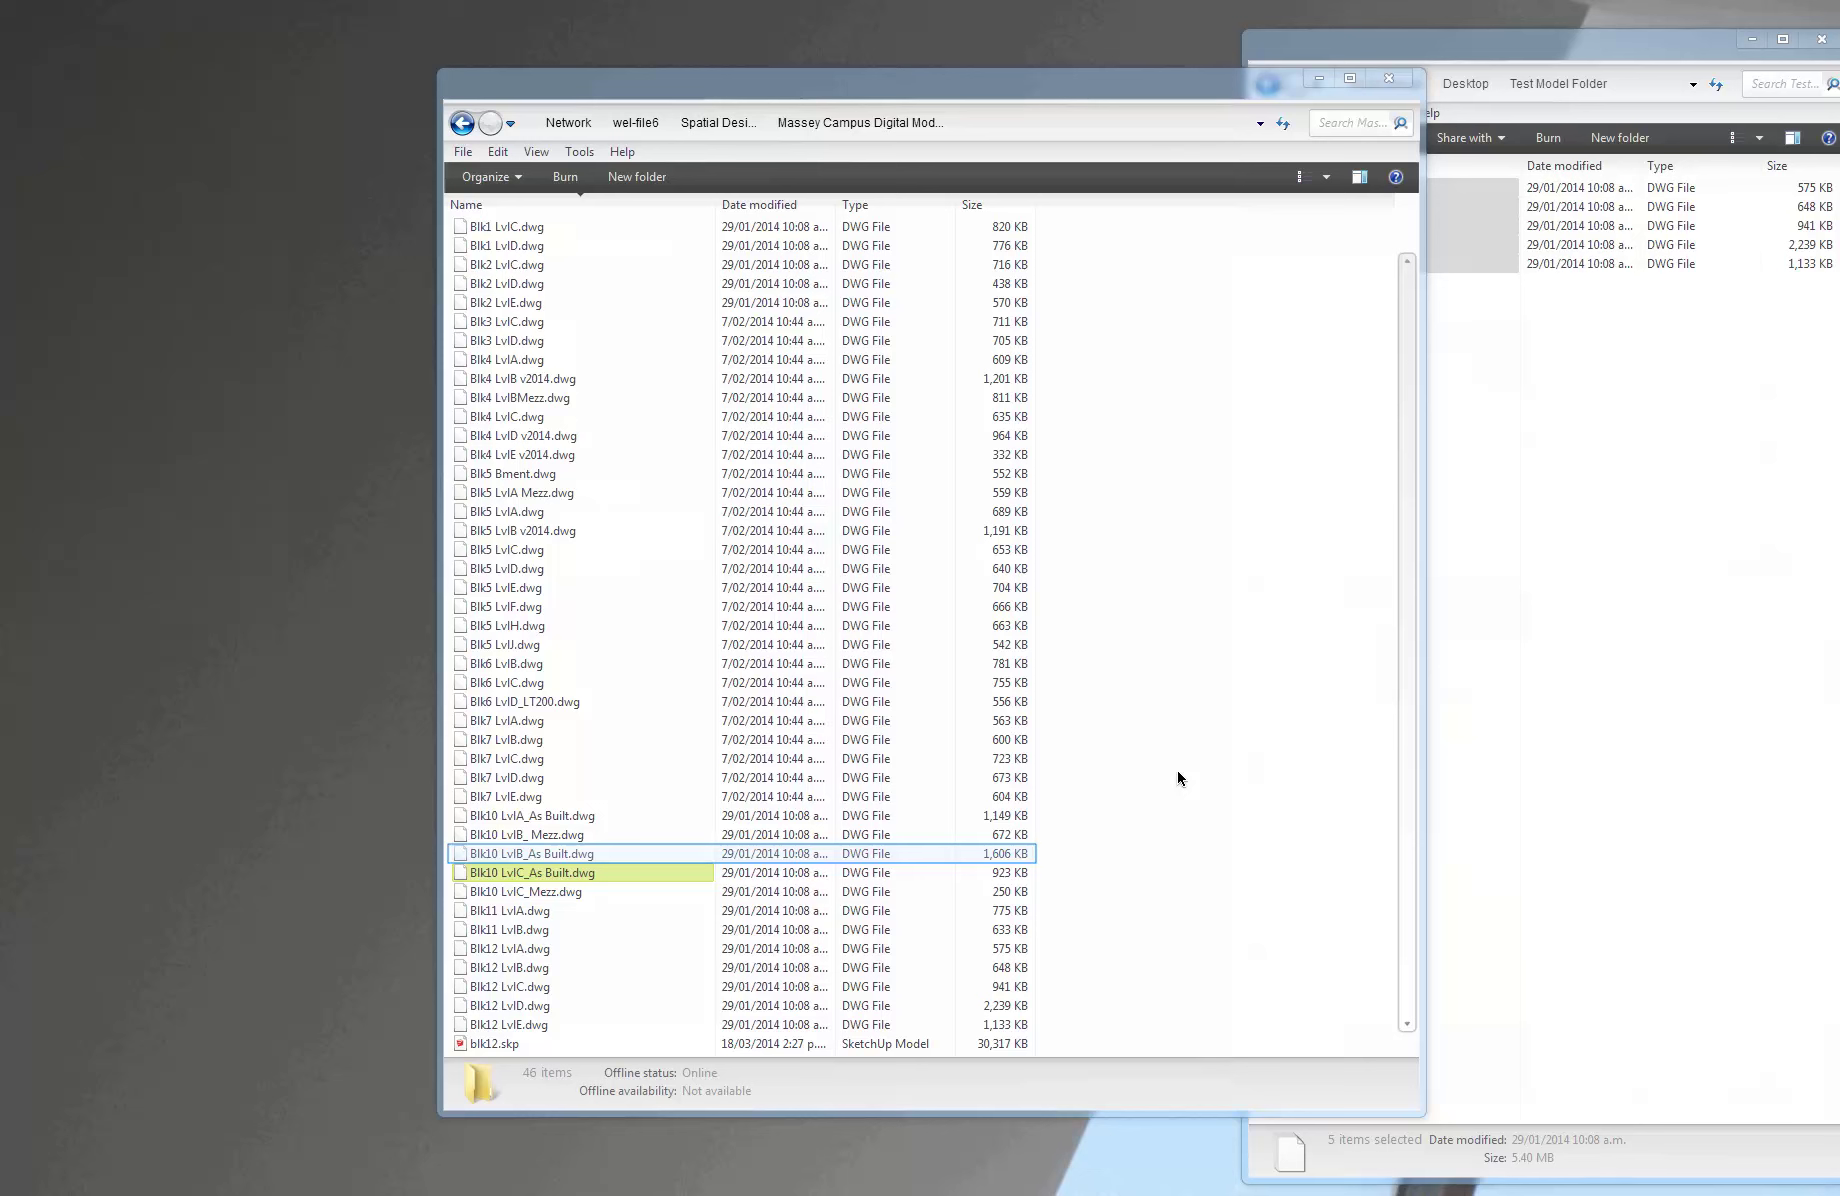
- Add Blk10 LvlB_As Built.dwg and Blk10 LvlB_ Mezz.dwg to Test Model Folder
click(582, 853)
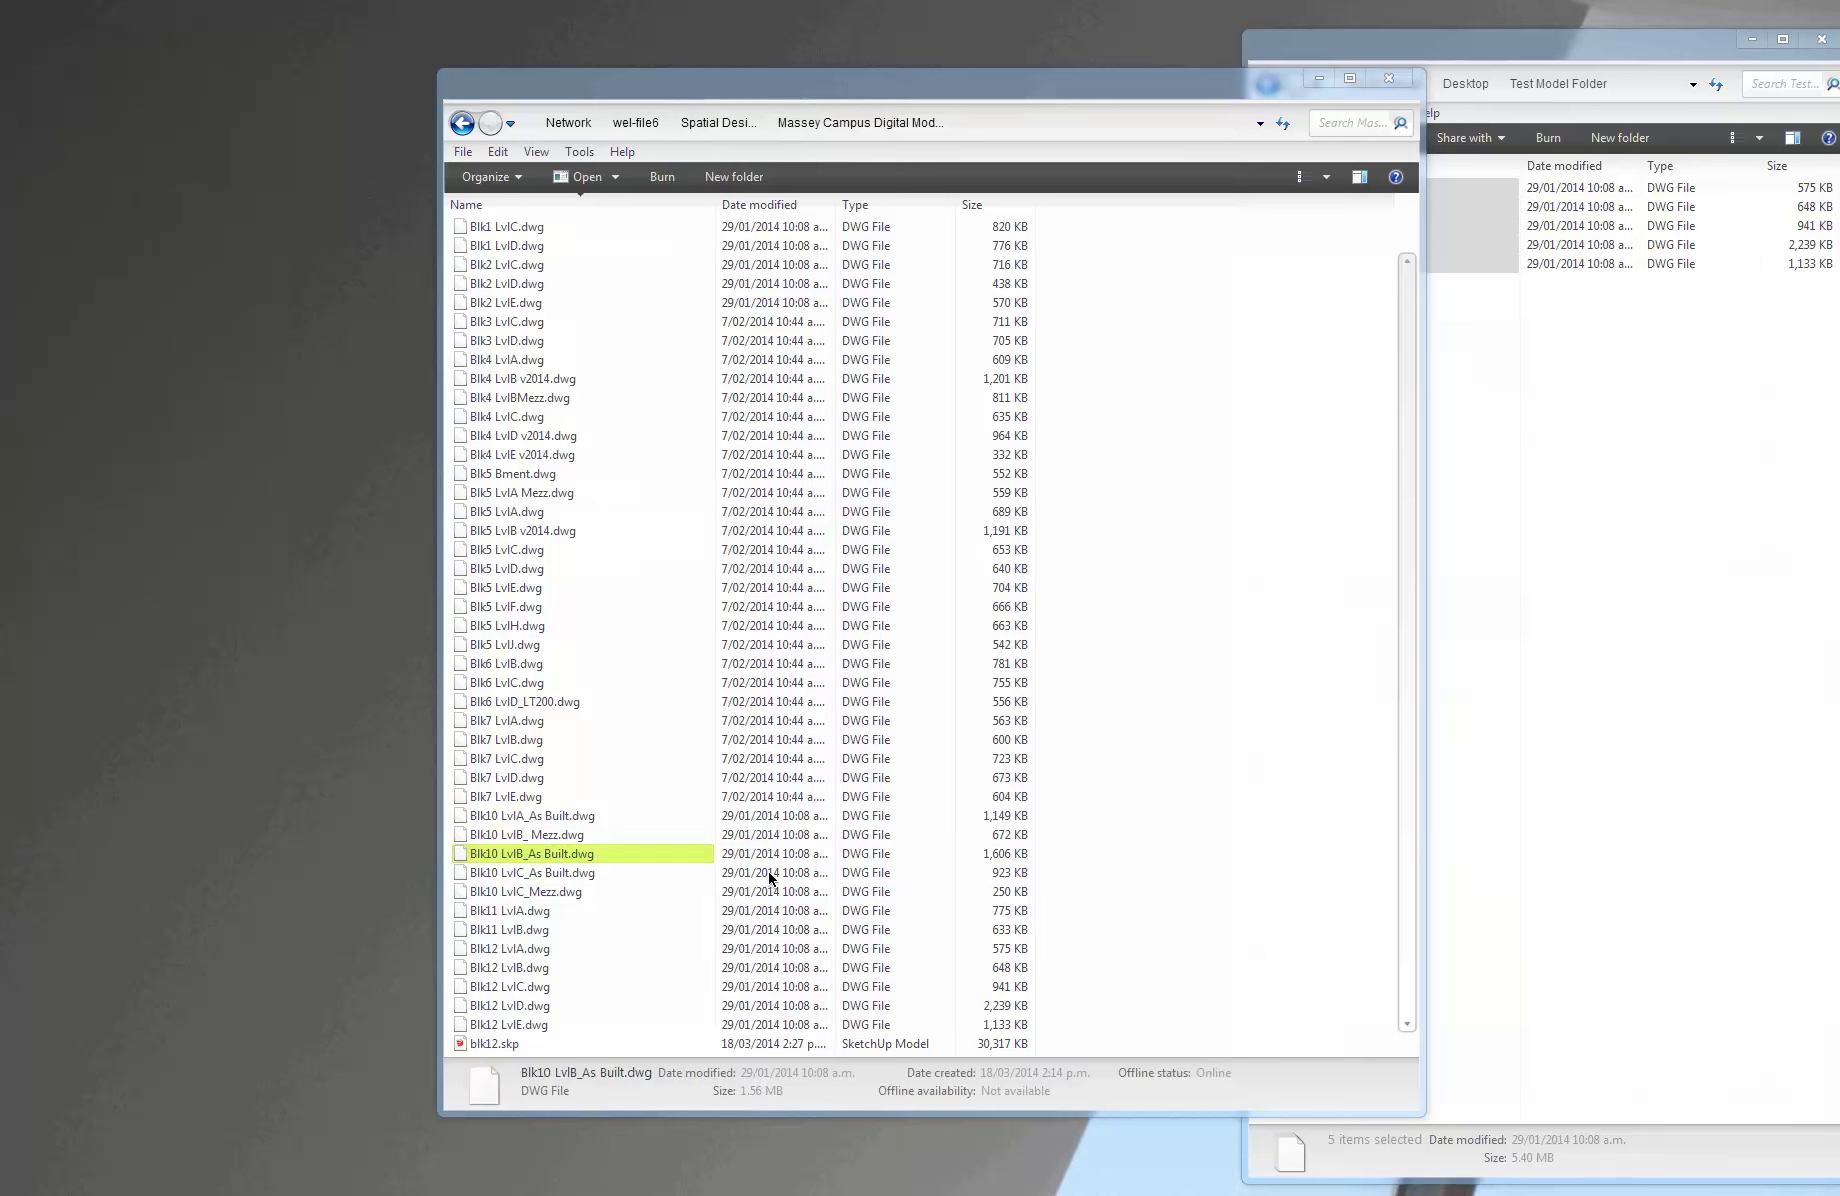
ctrl+click(545, 836)
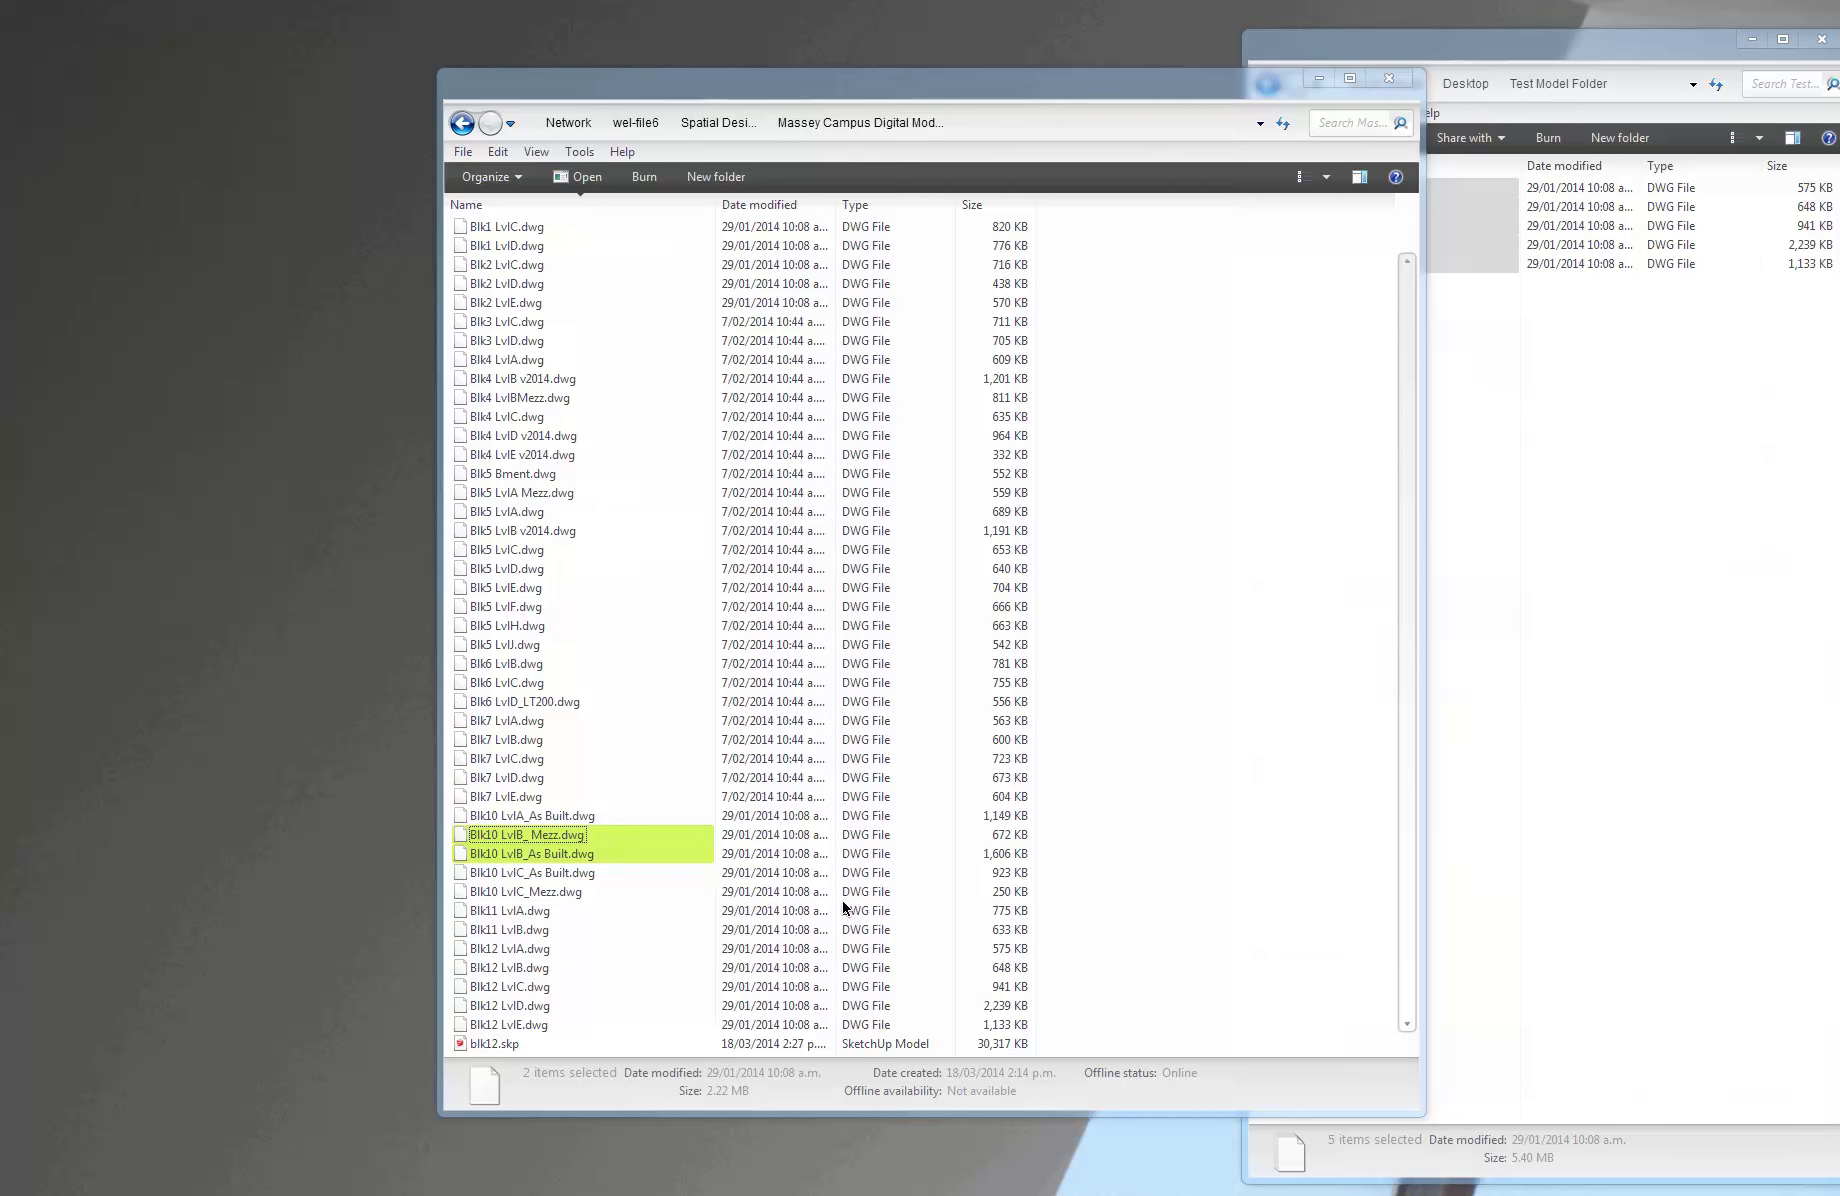
click(1540, 686)
key(ctrl+v)
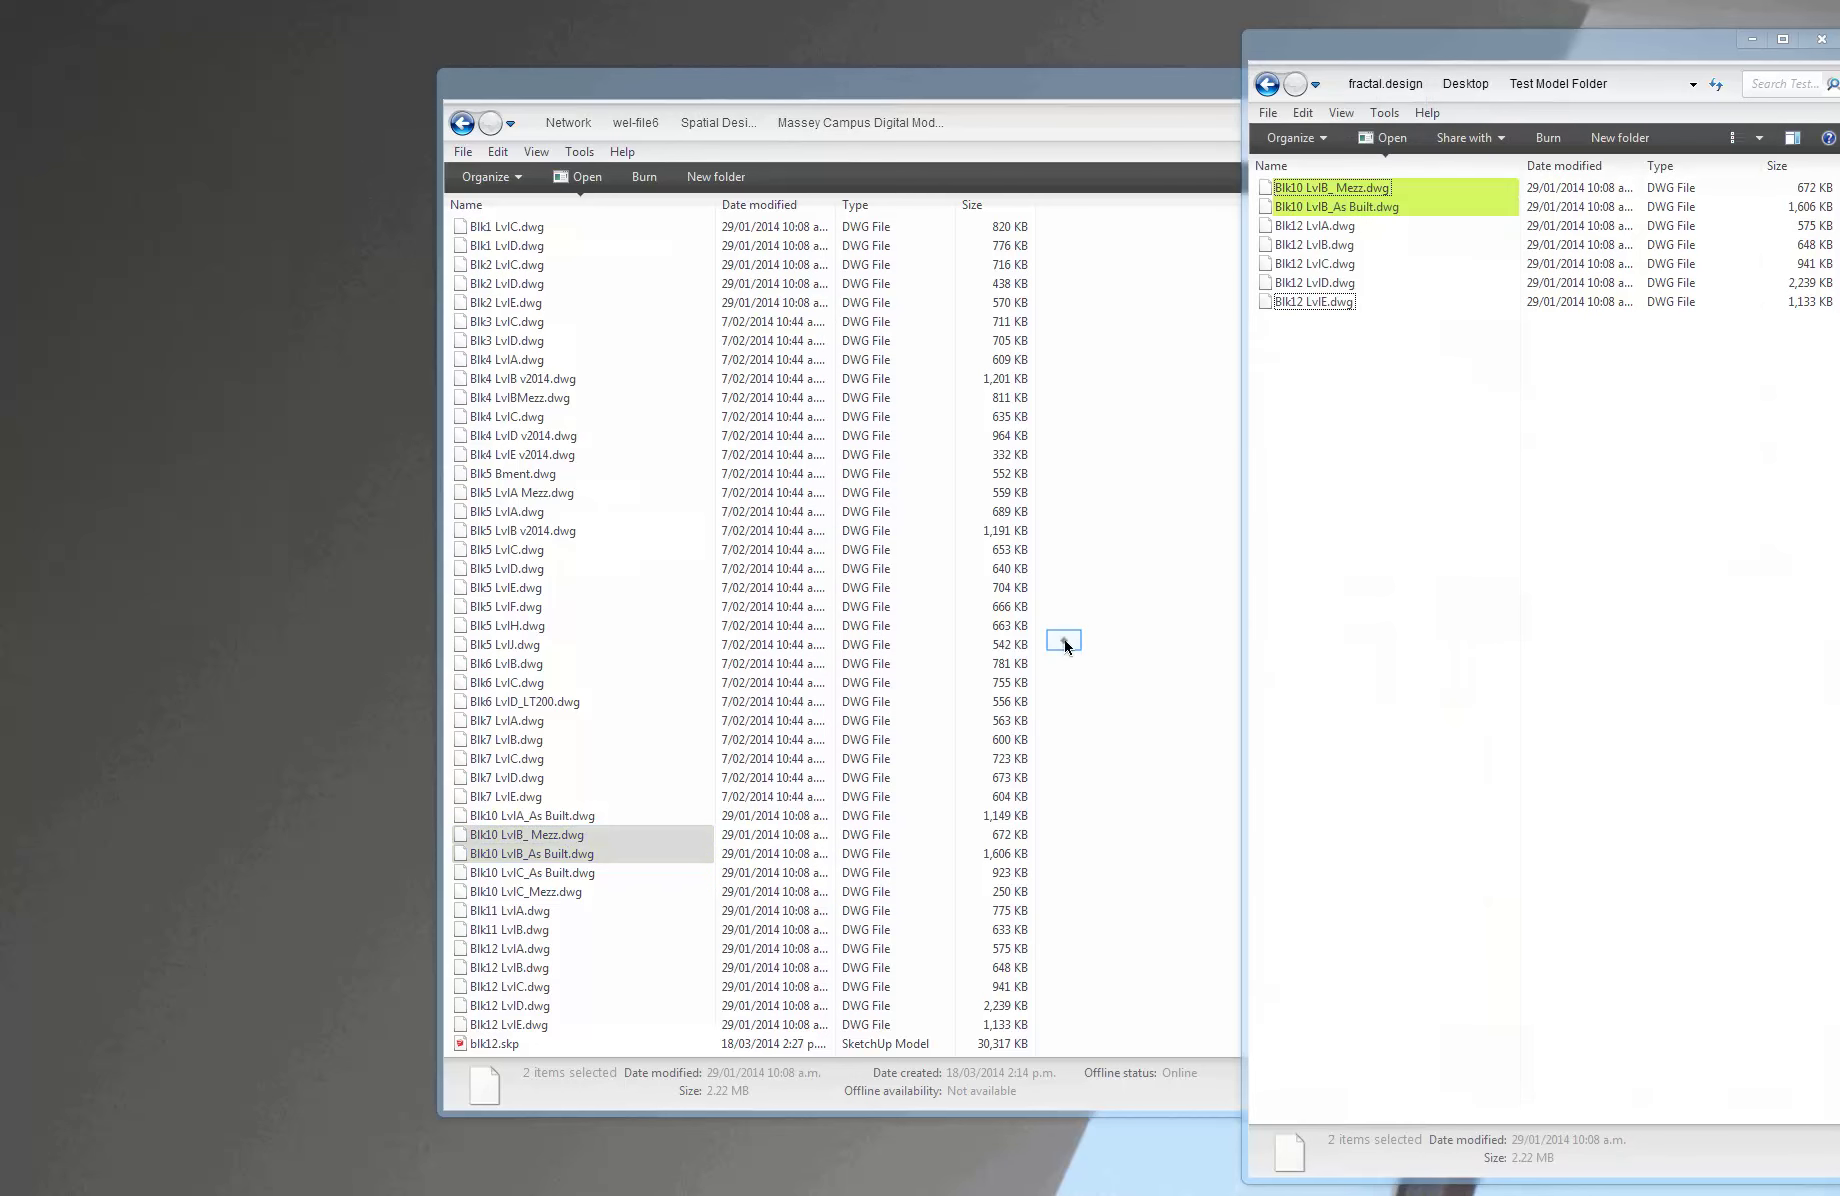
- Add Blk11 LvlB.dwg to Test Model Folder as well
click(1064, 645)
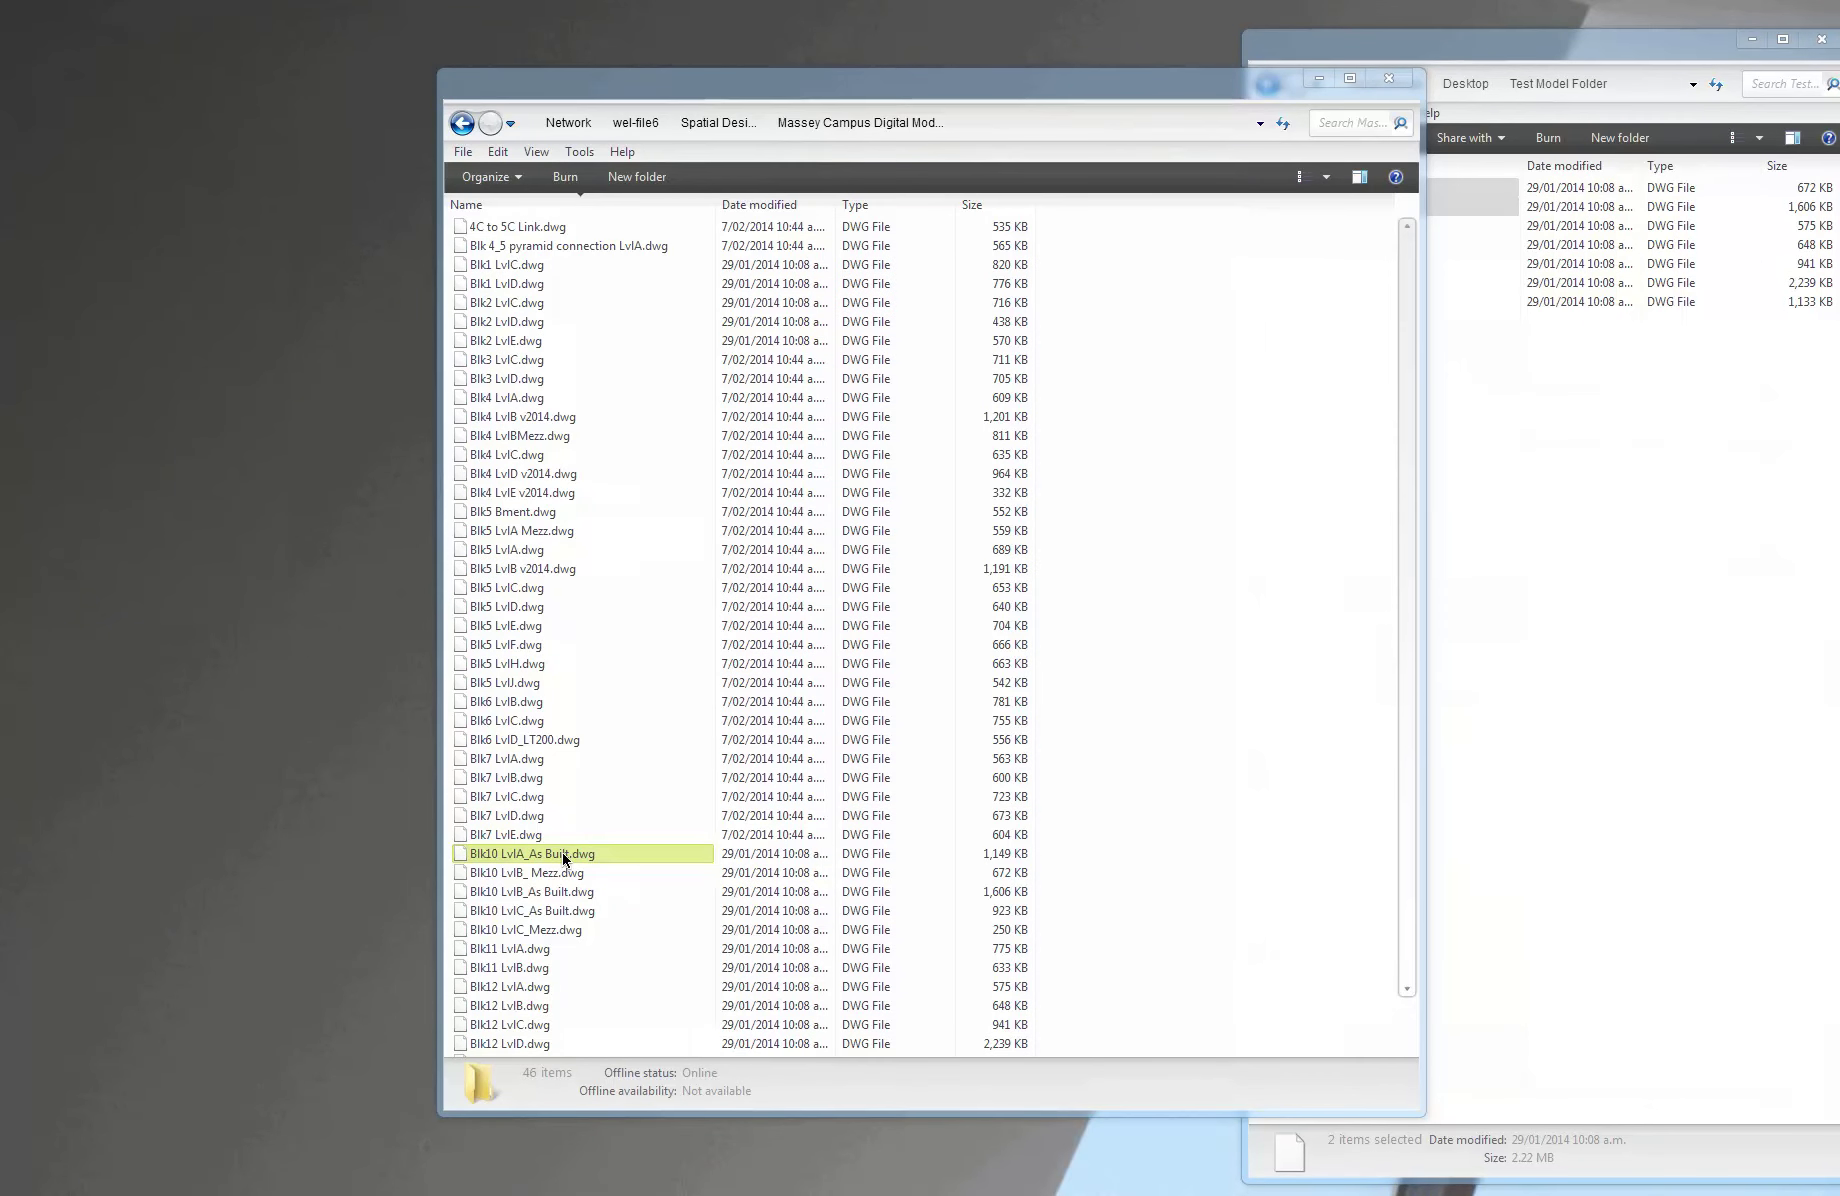
scroll(565, 855, down, 1)
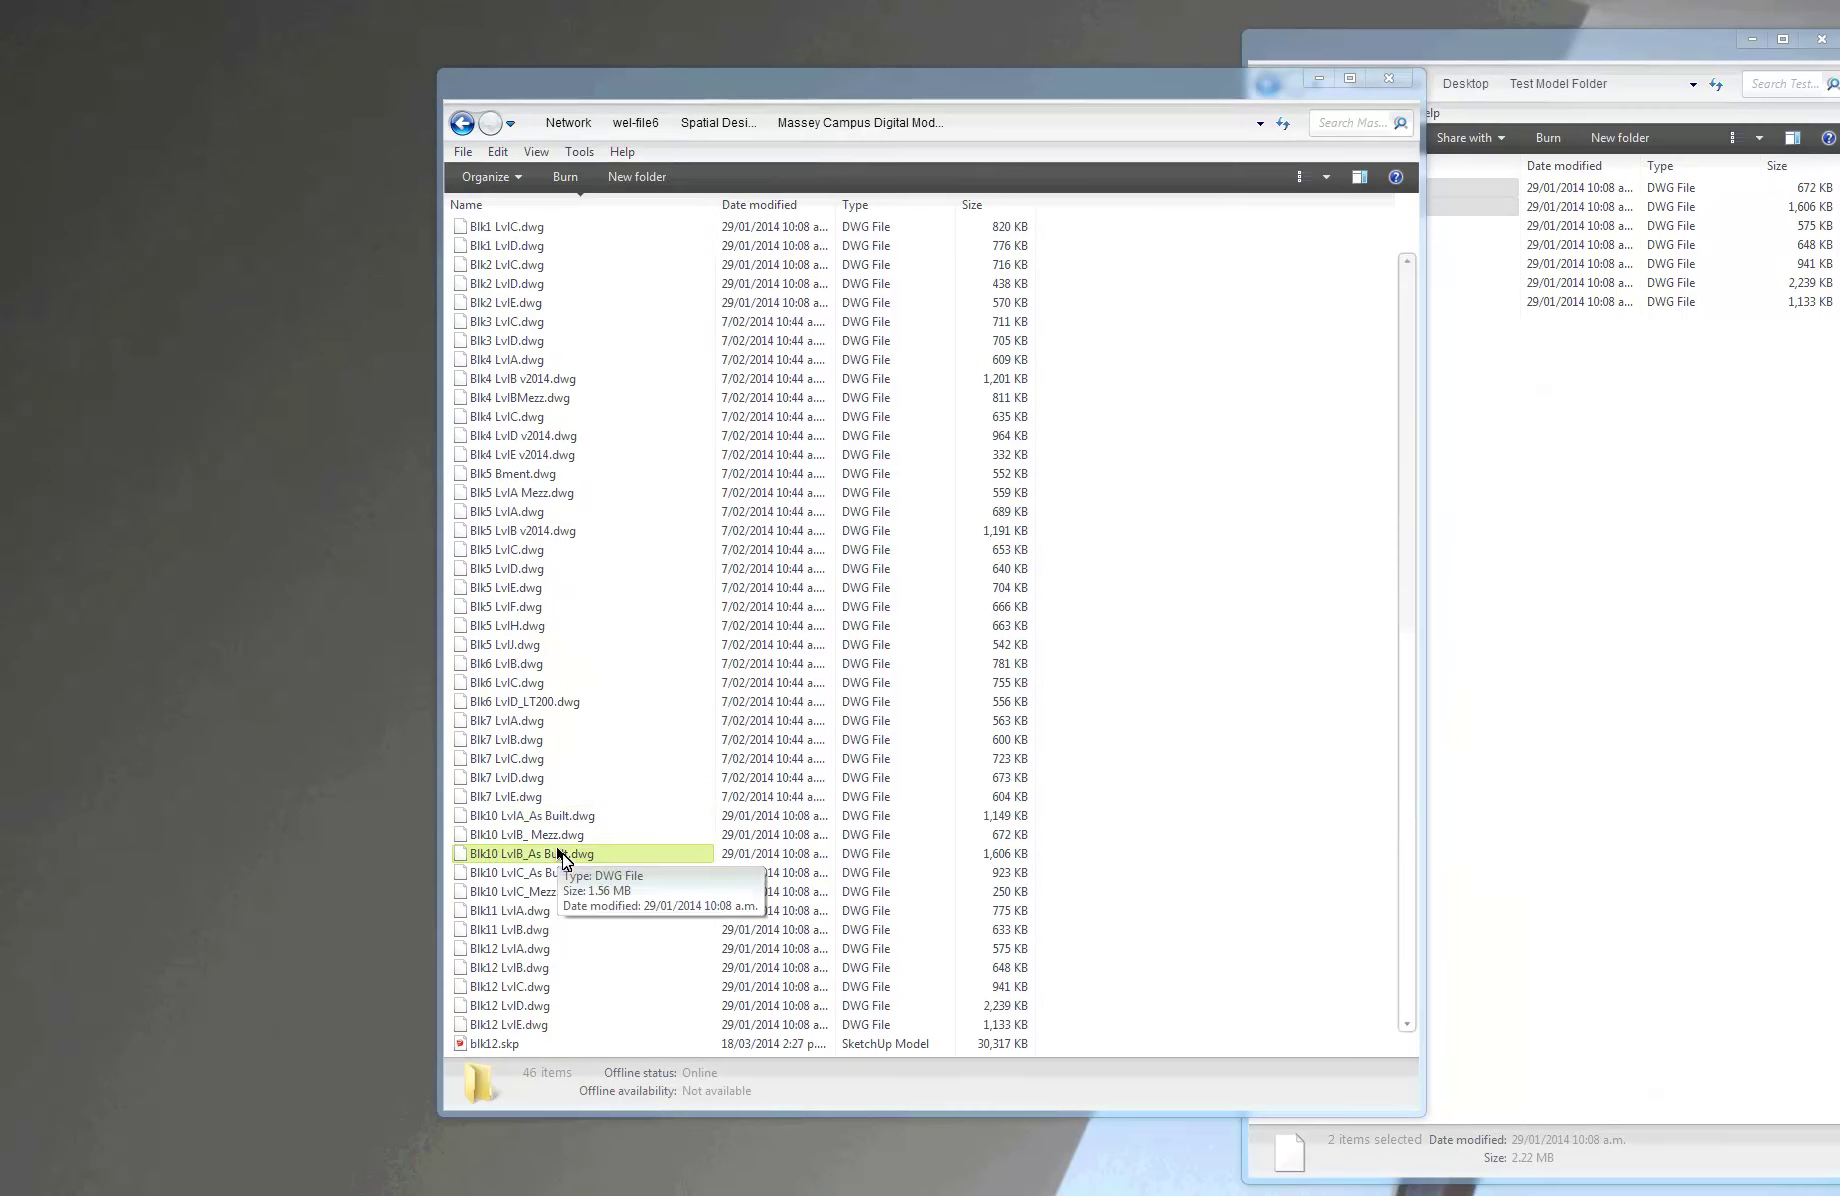
click(536, 930)
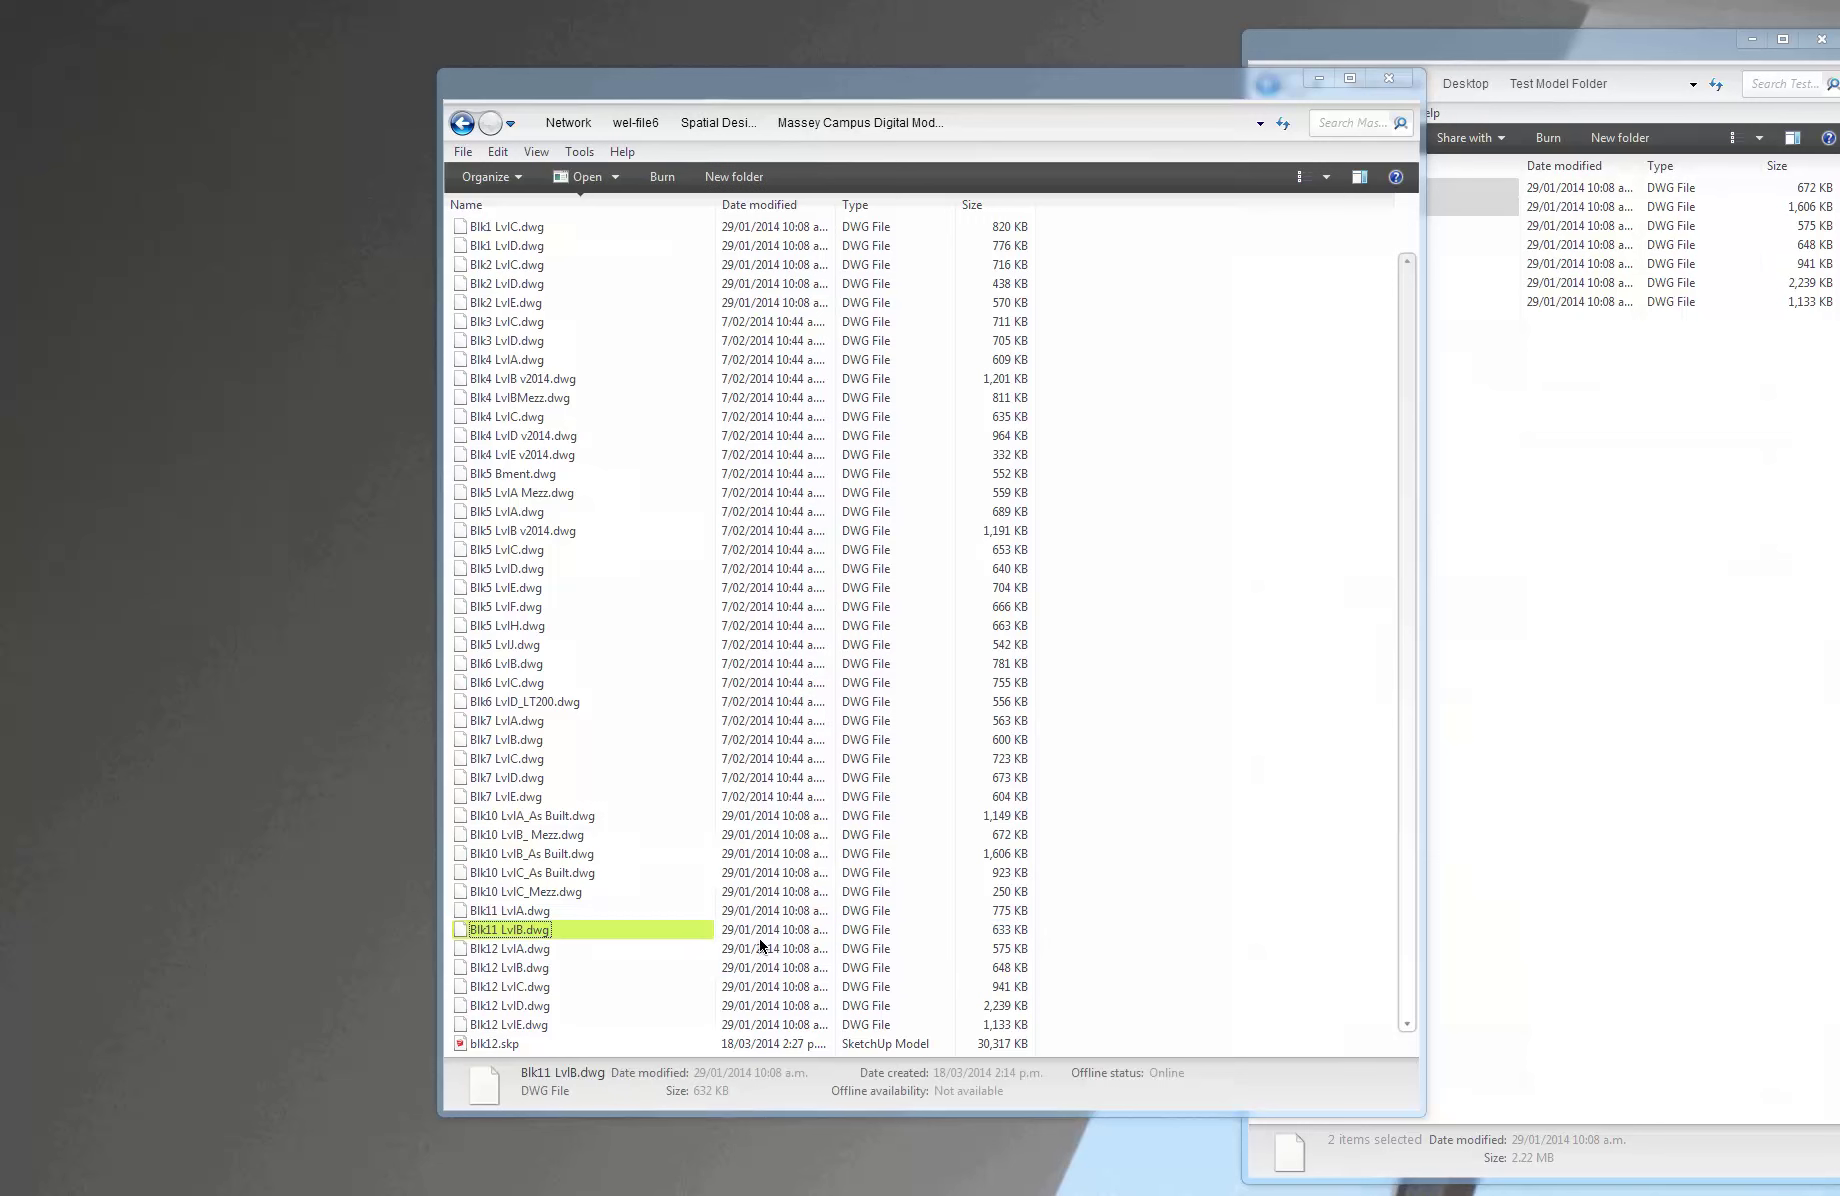
click(1622, 650)
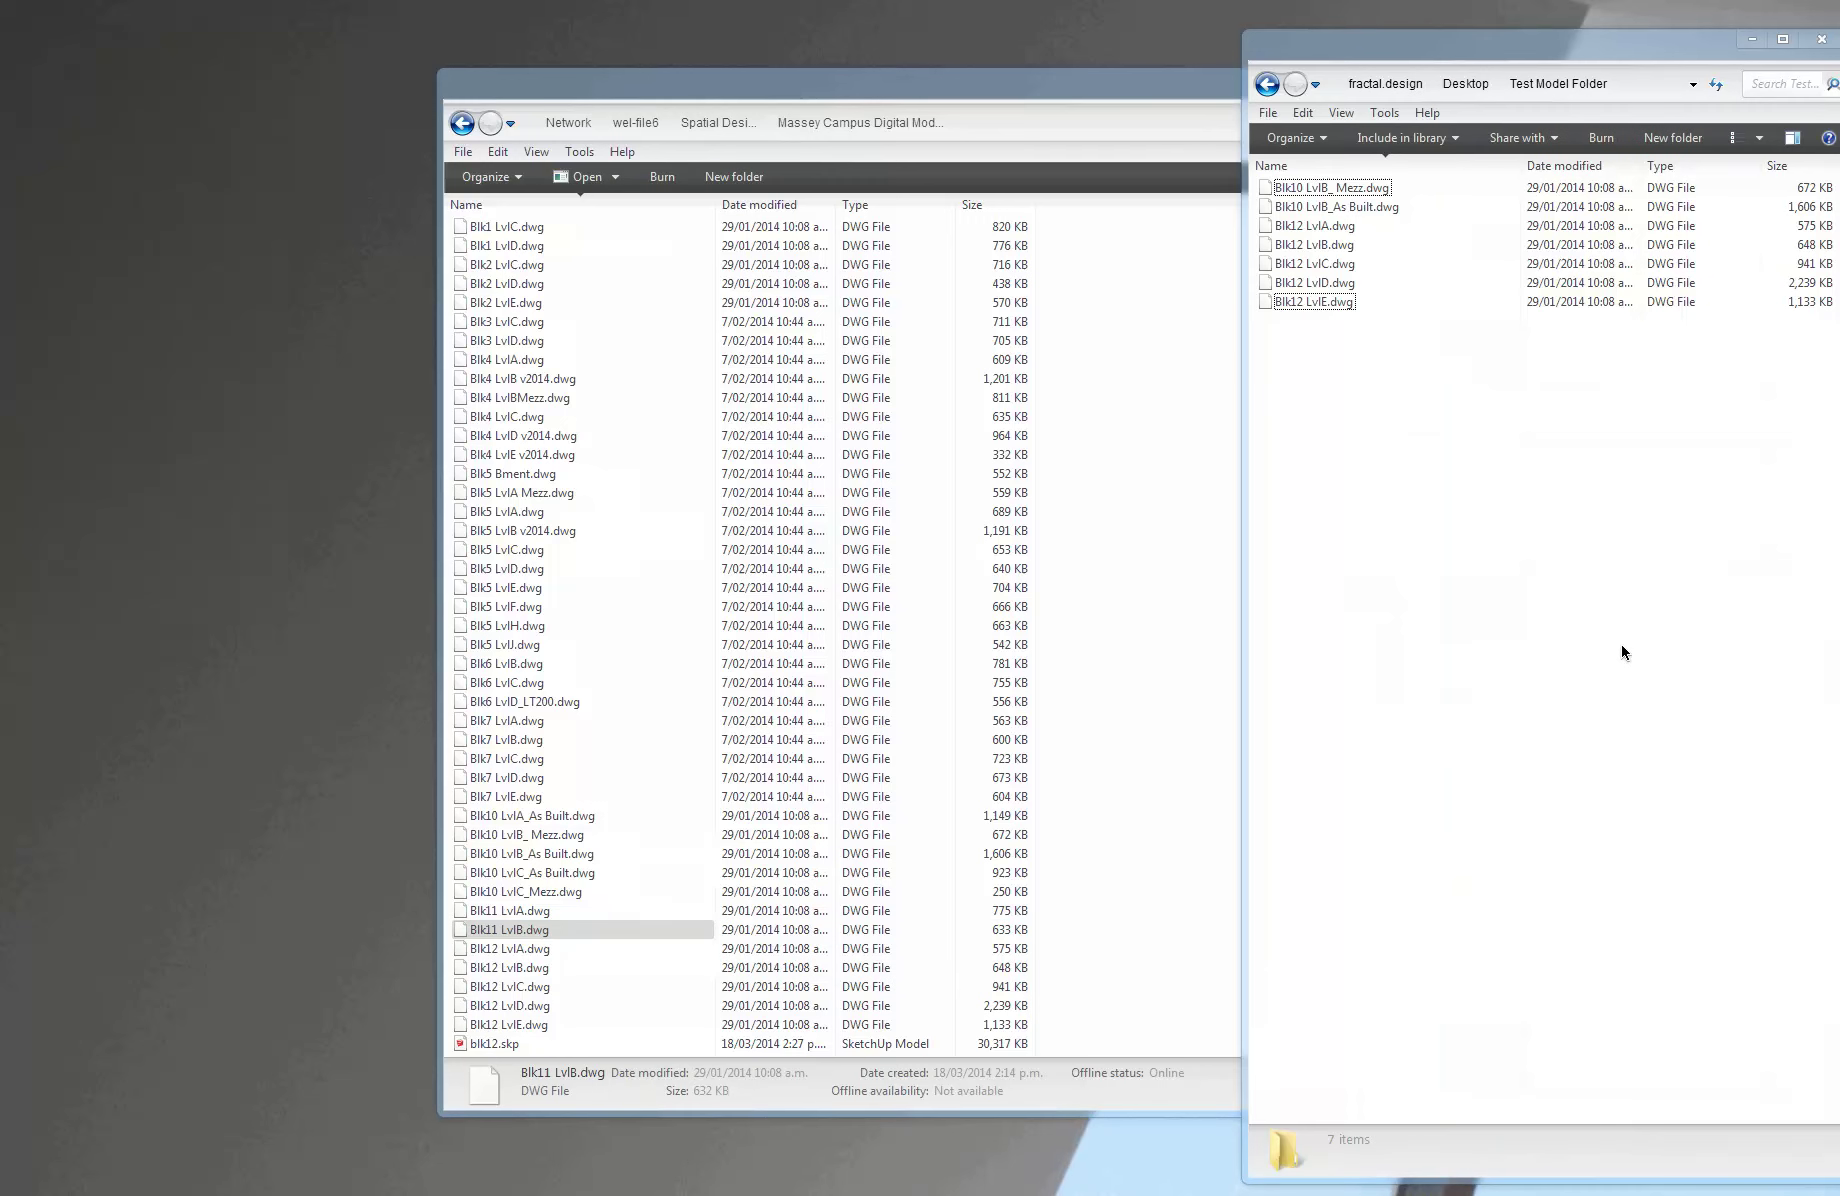
key(ctrl+v)
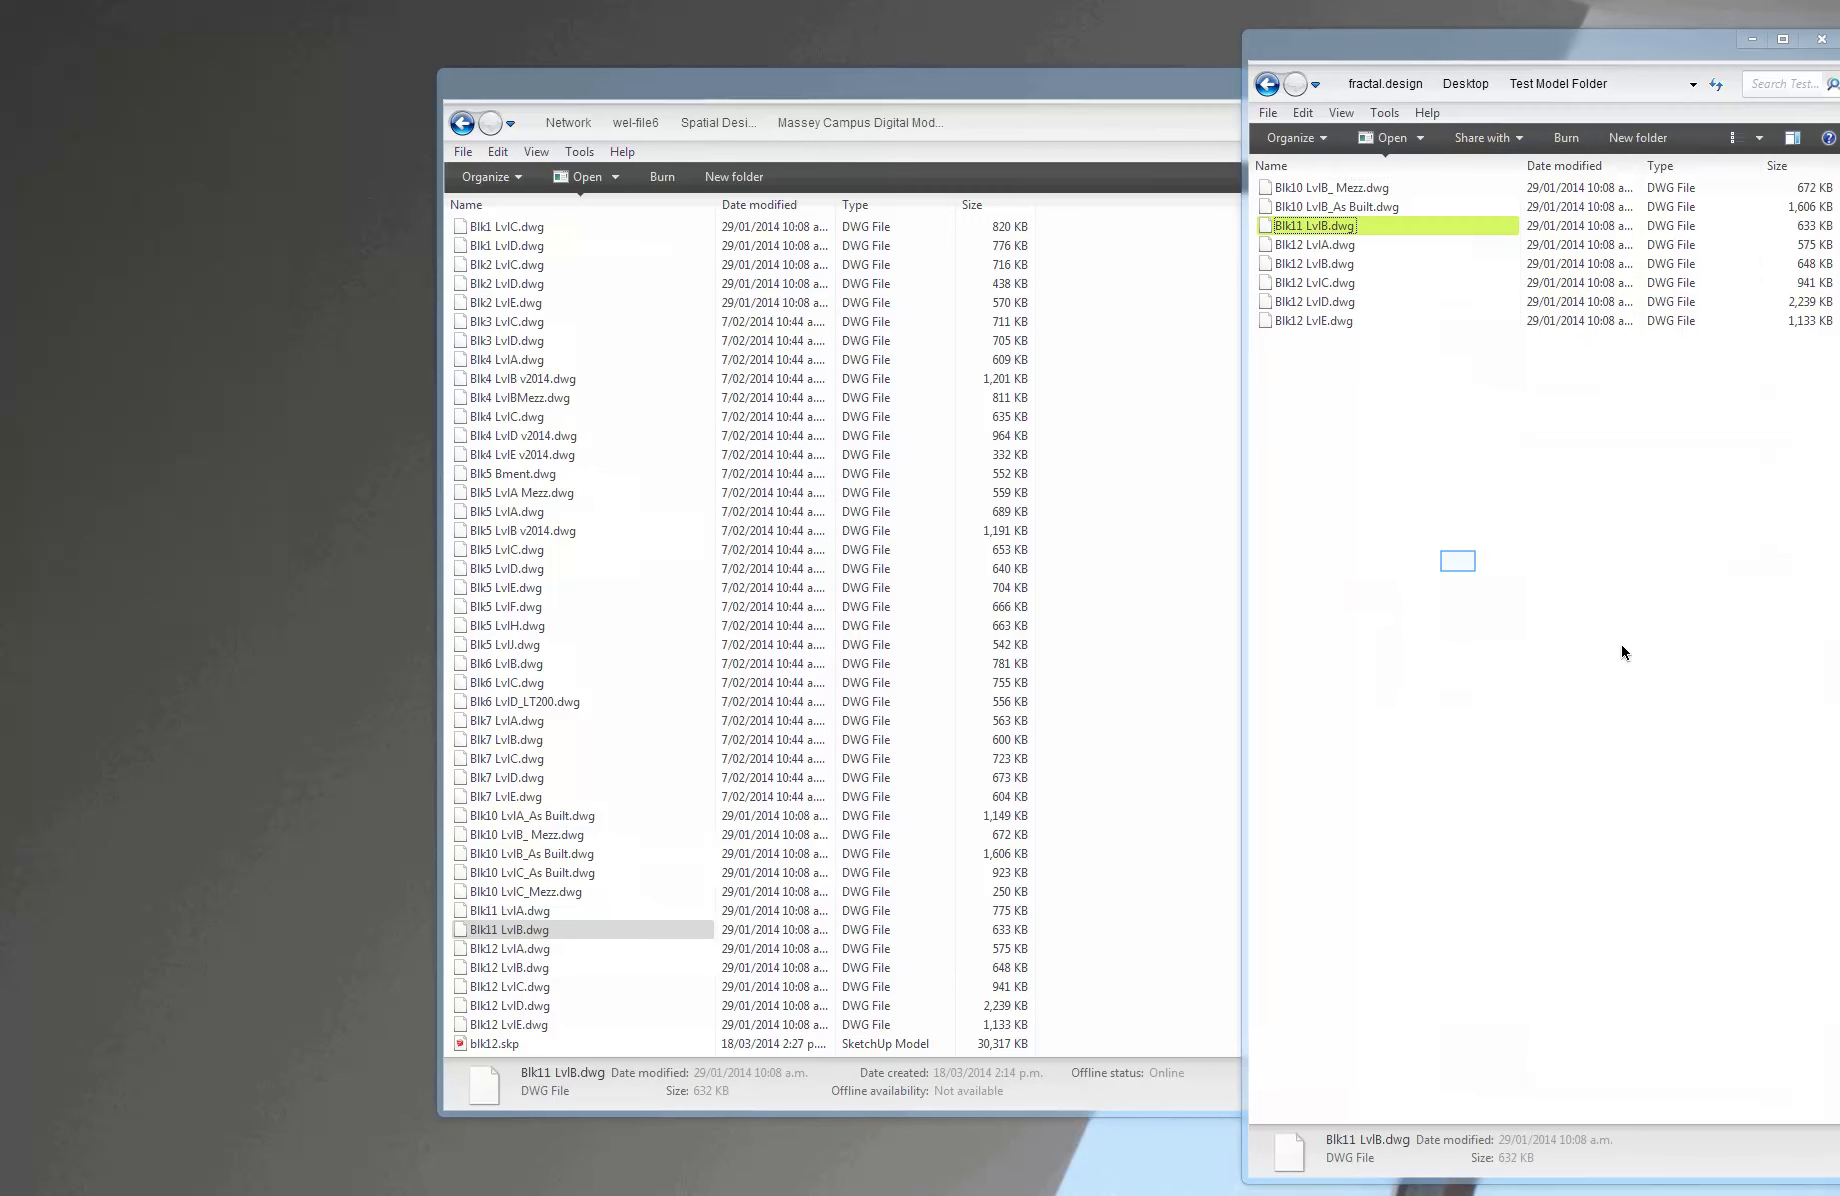
click(1459, 567)
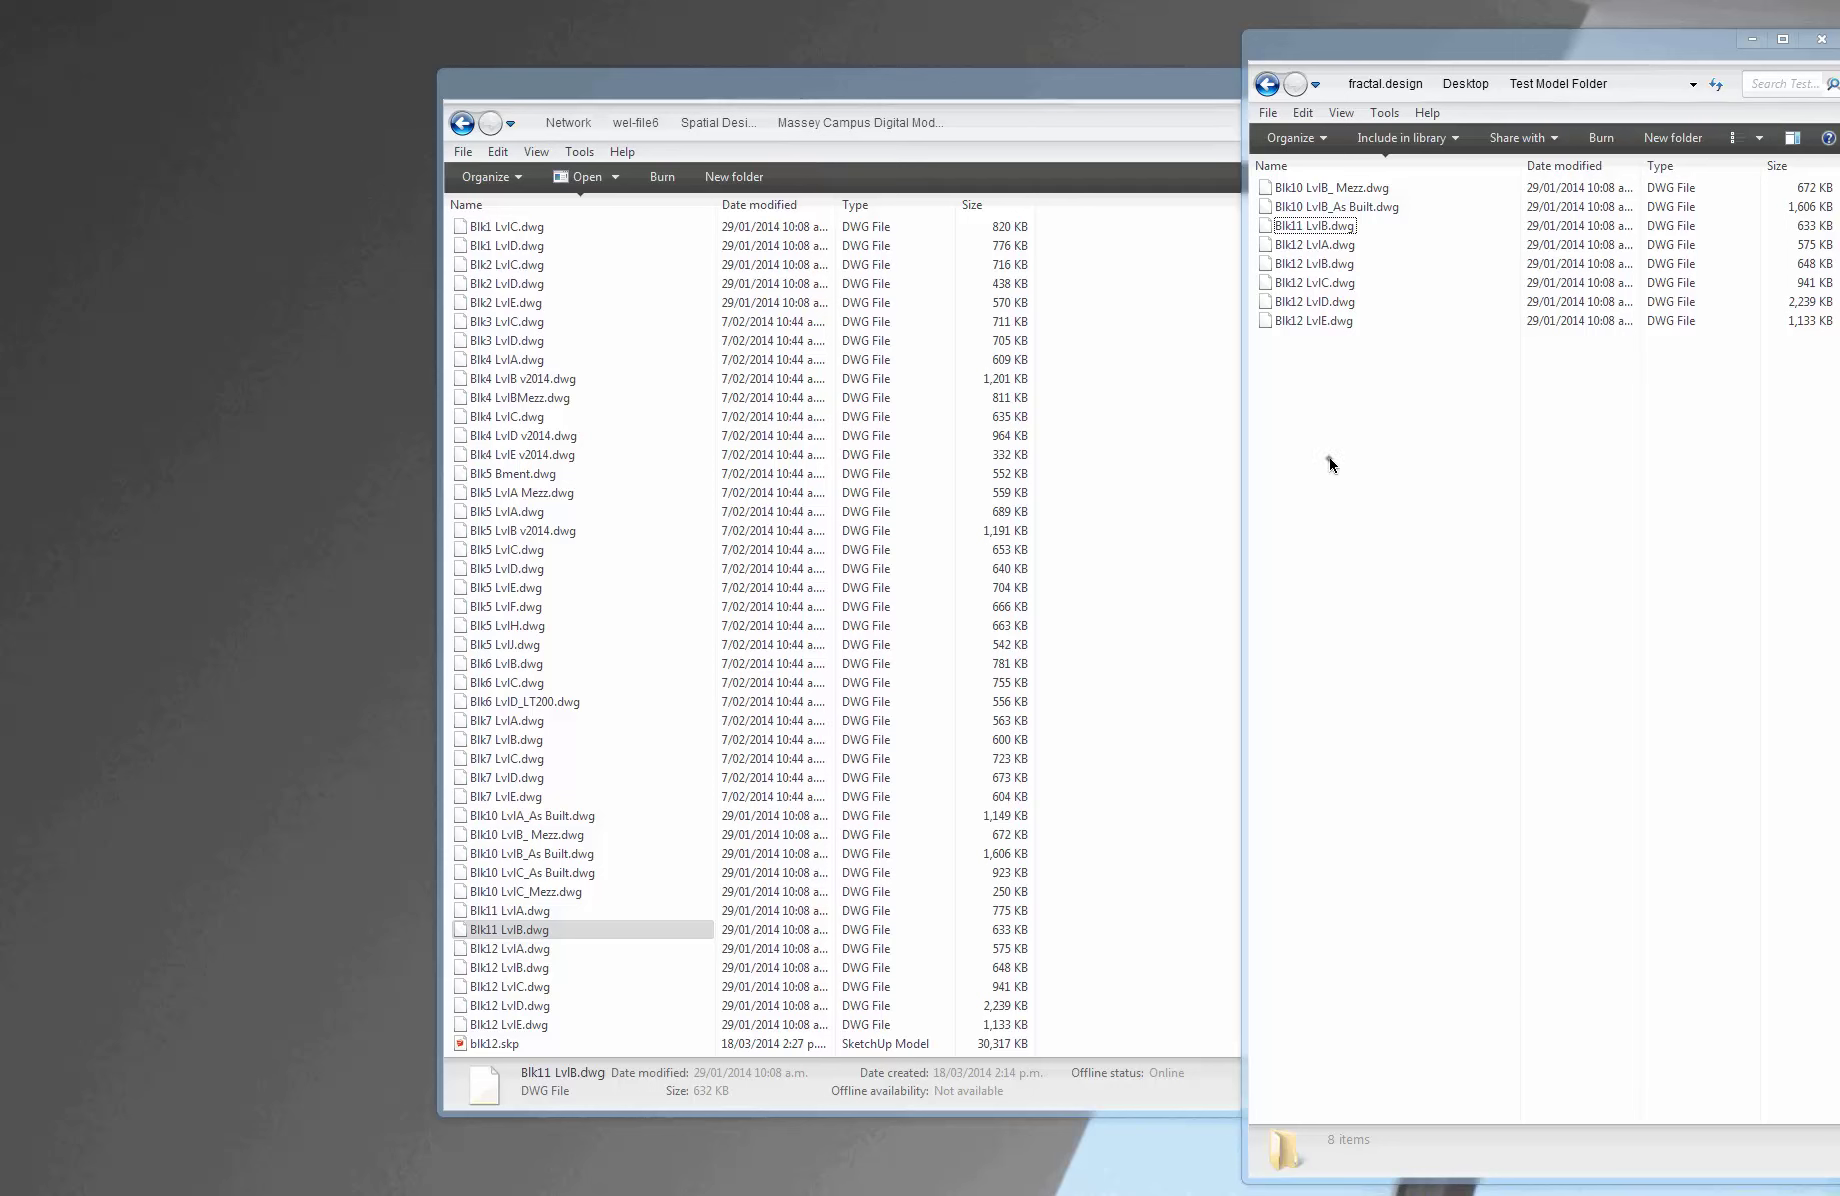
click(1110, 472)
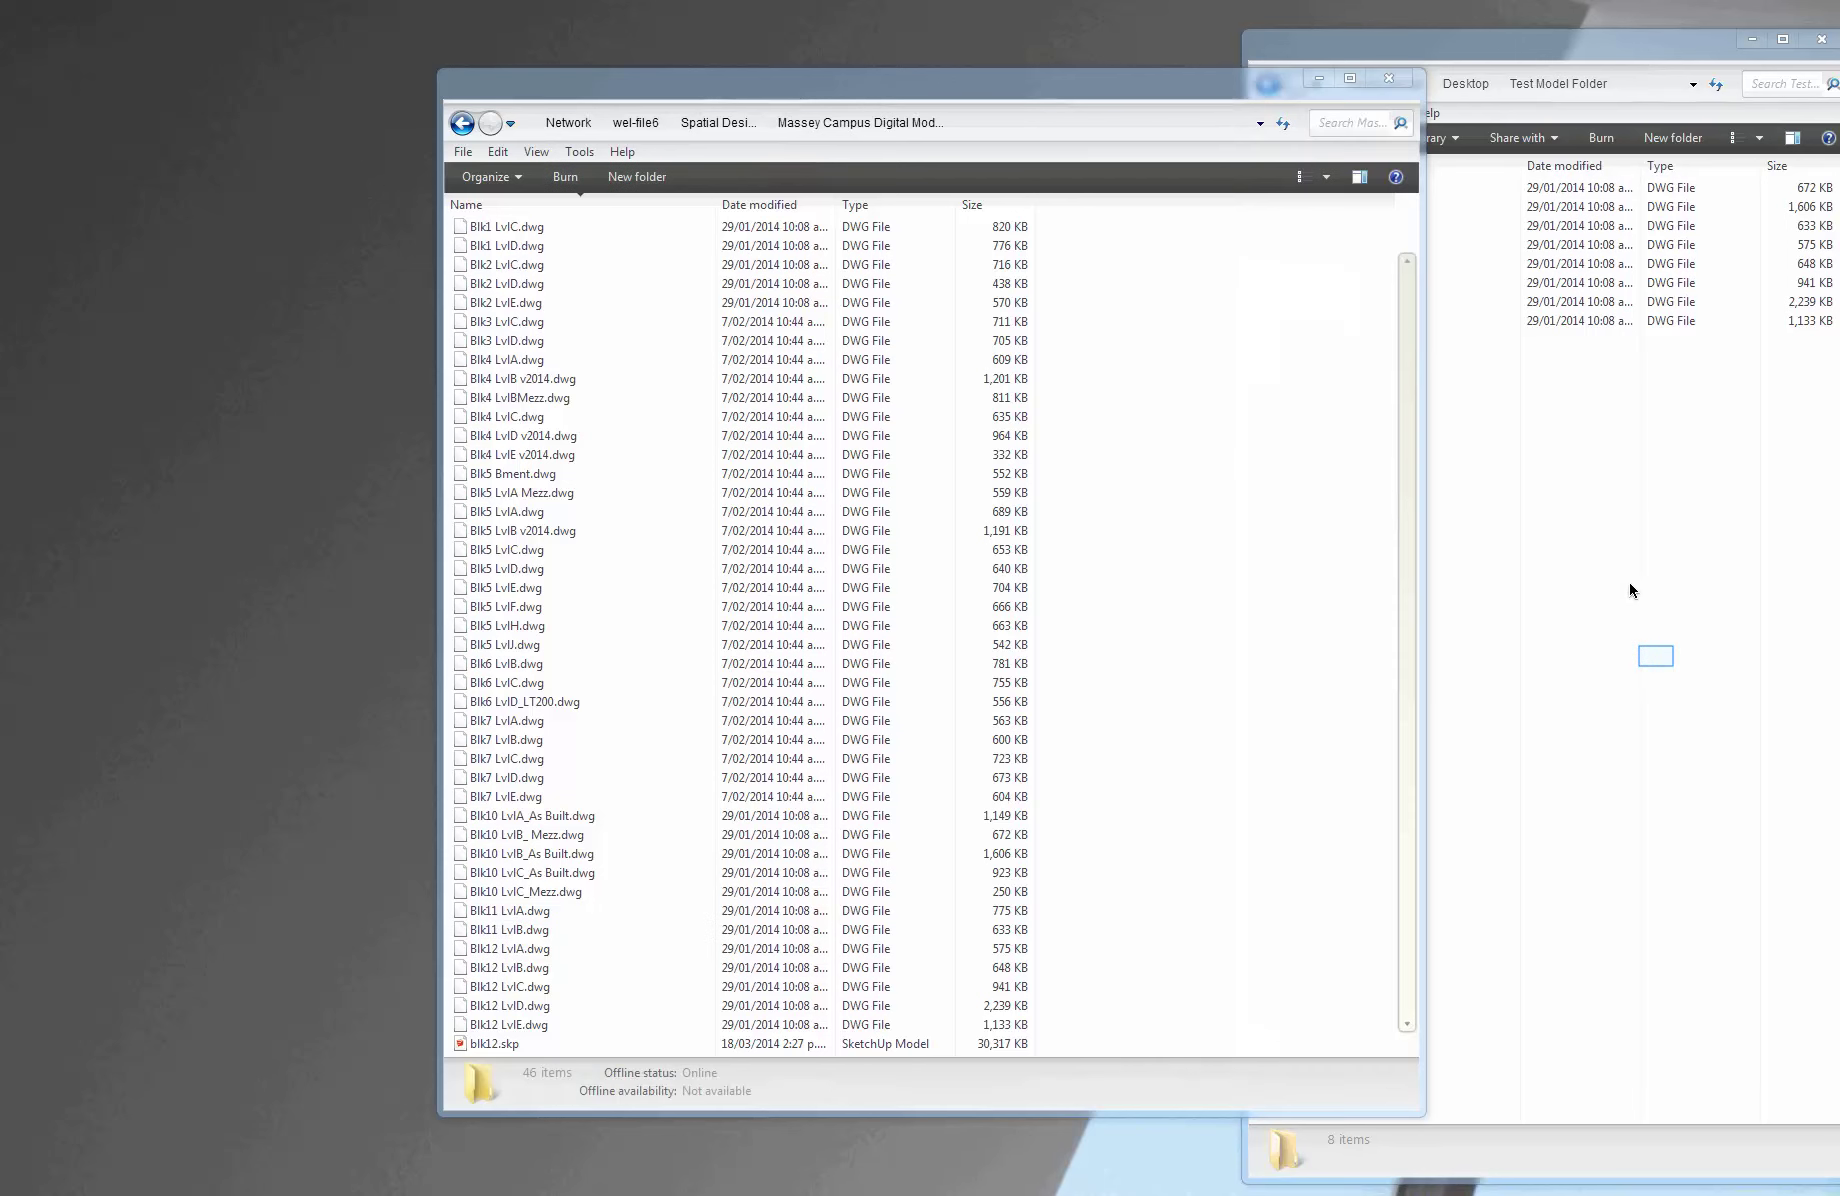
click(1651, 650)
click(1160, 625)
- Close the campus drawings window and start a new blank Vectorworks drawing
click(1388, 77)
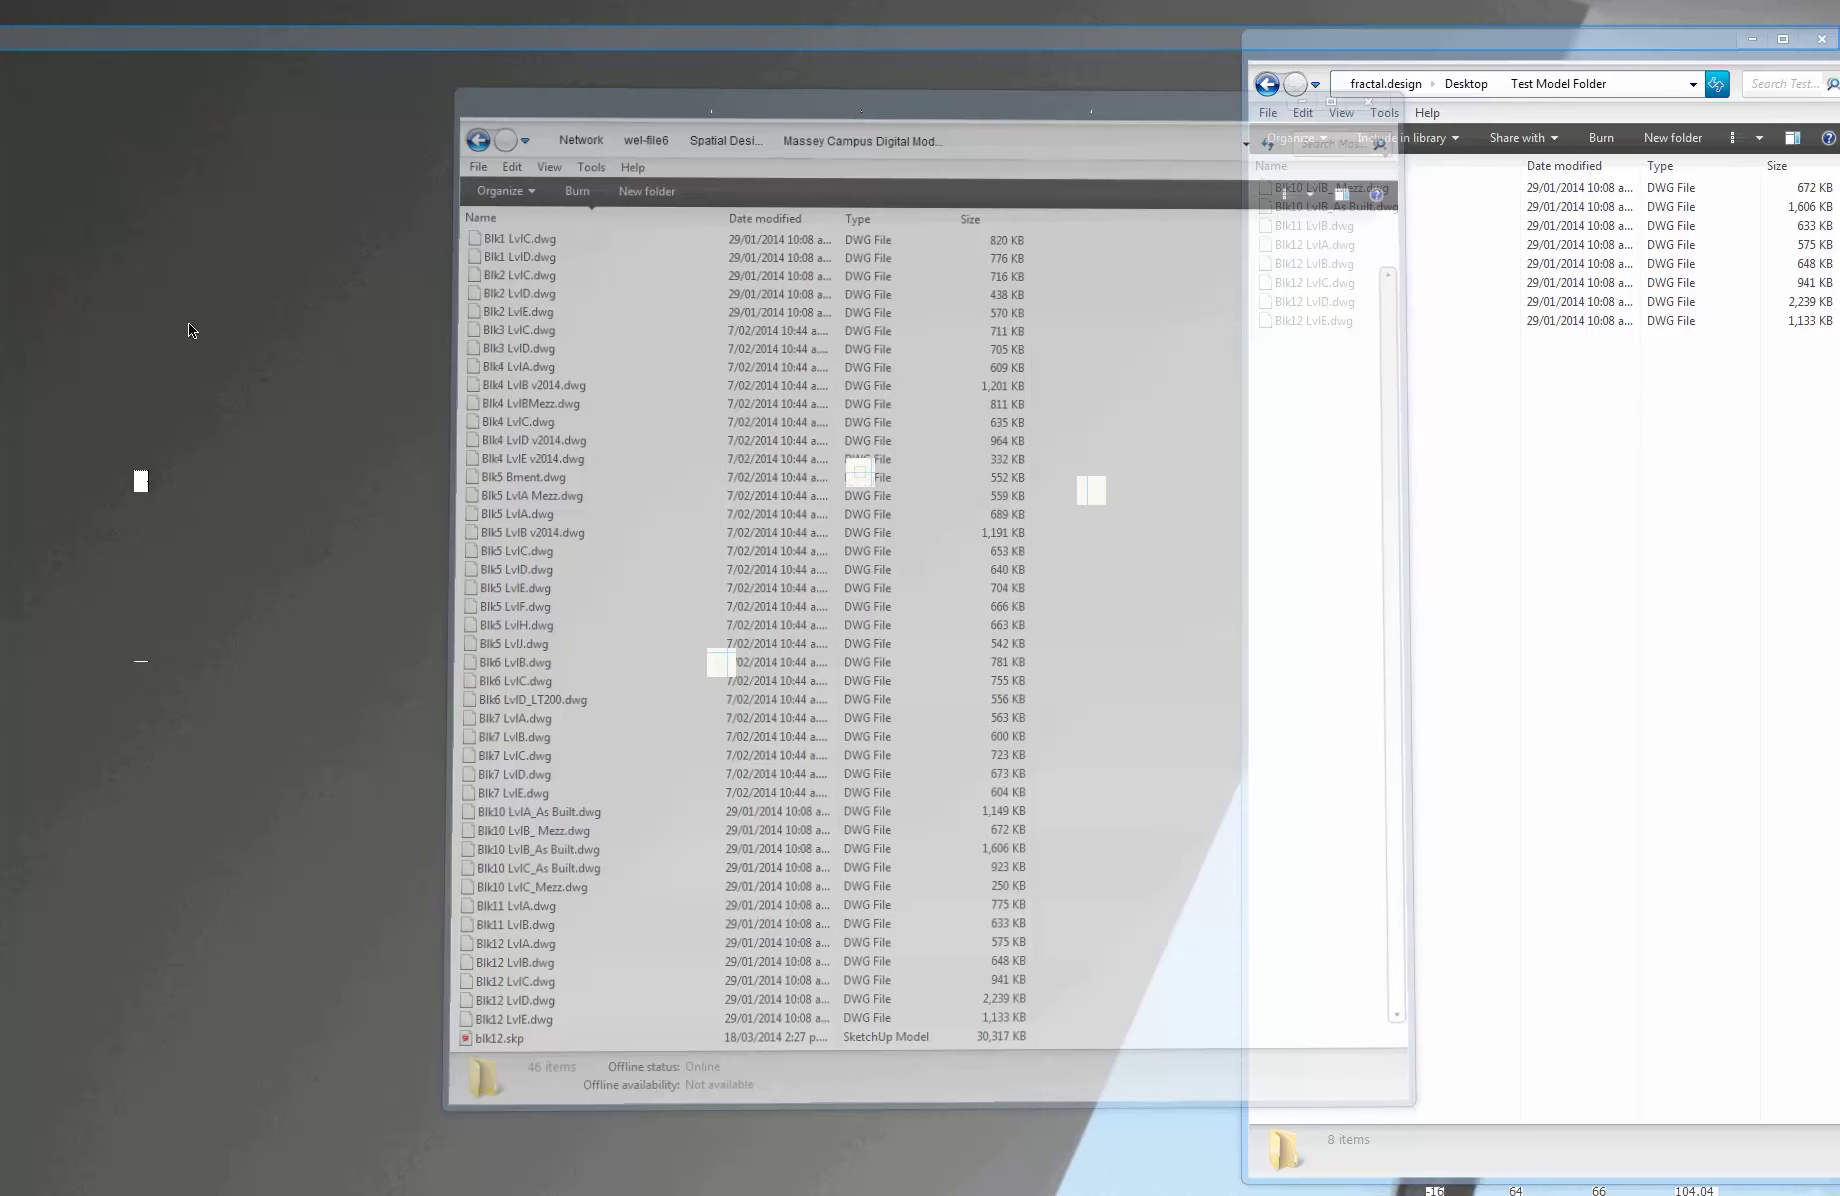
click(44, 39)
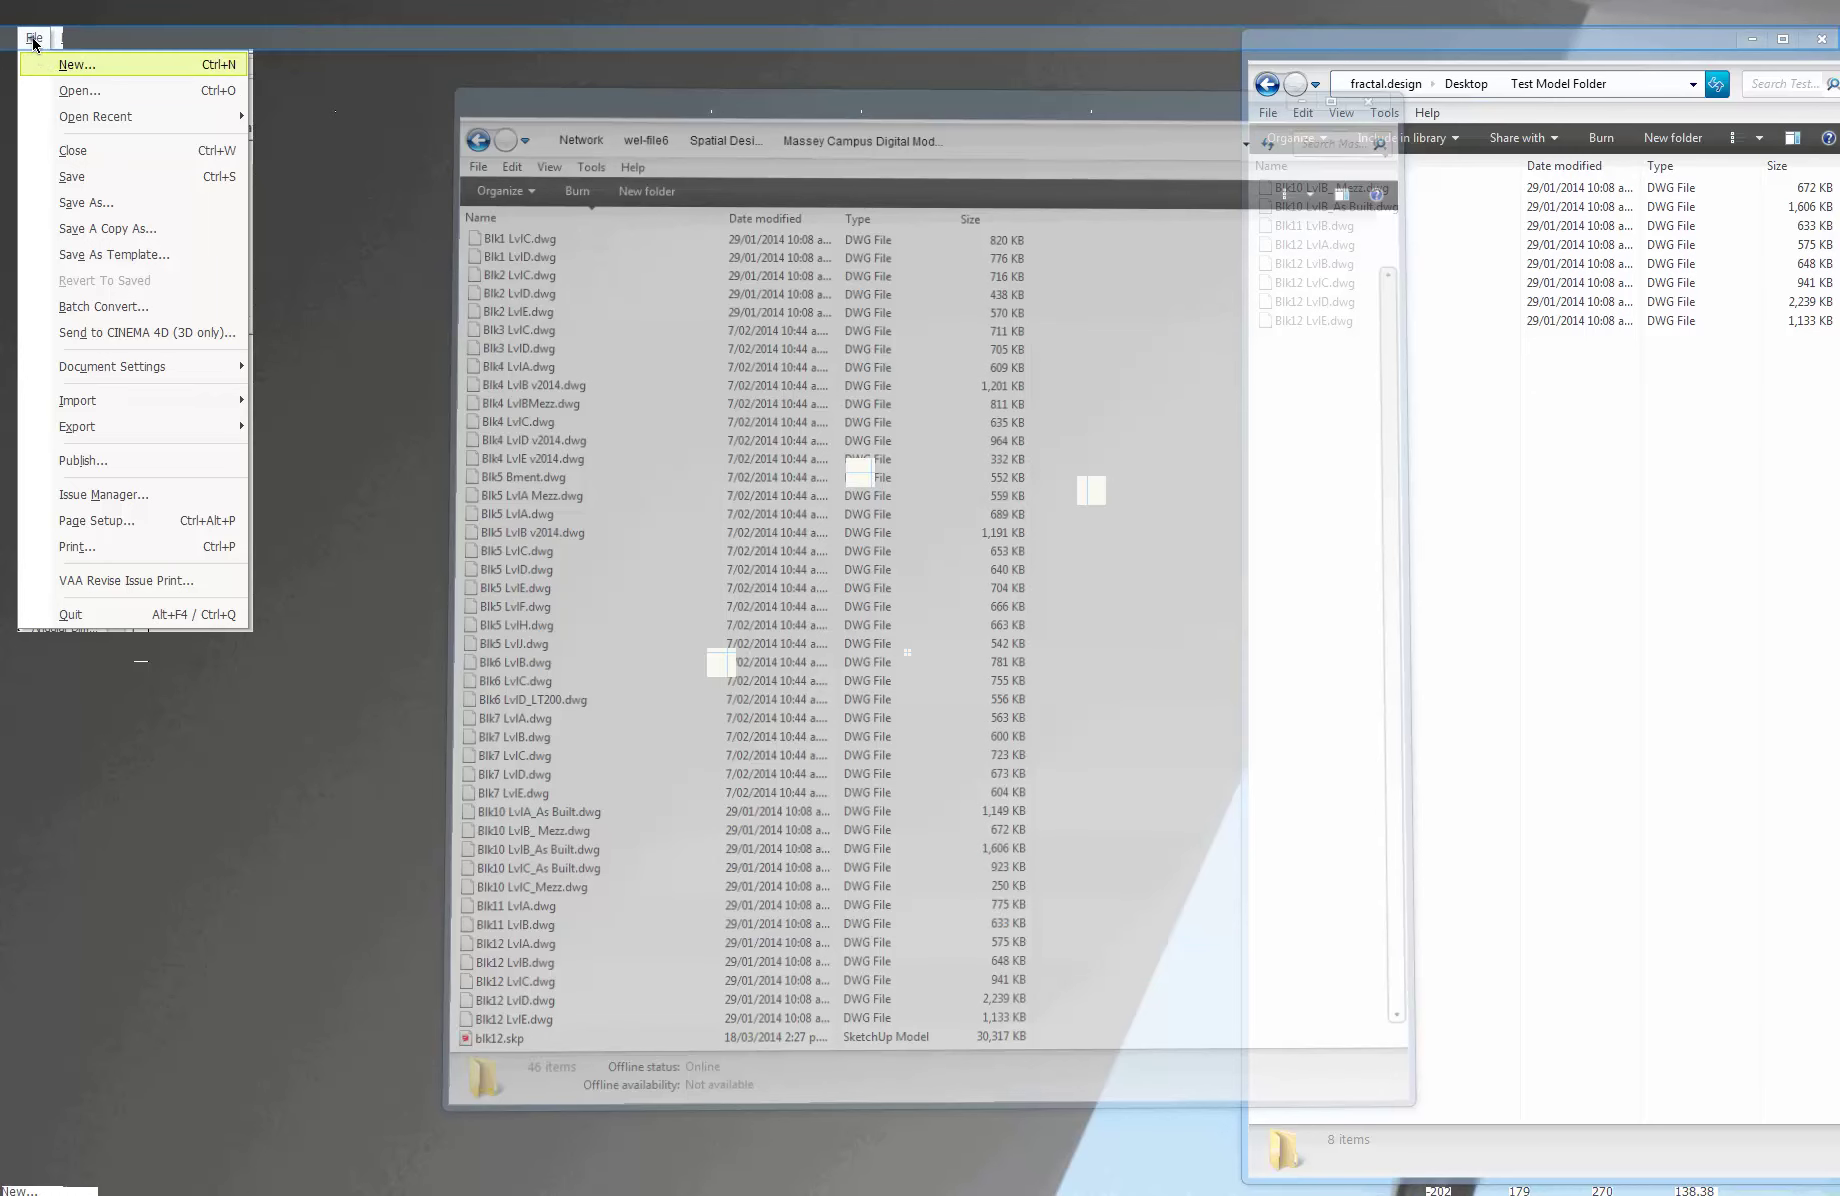
key(Escape)
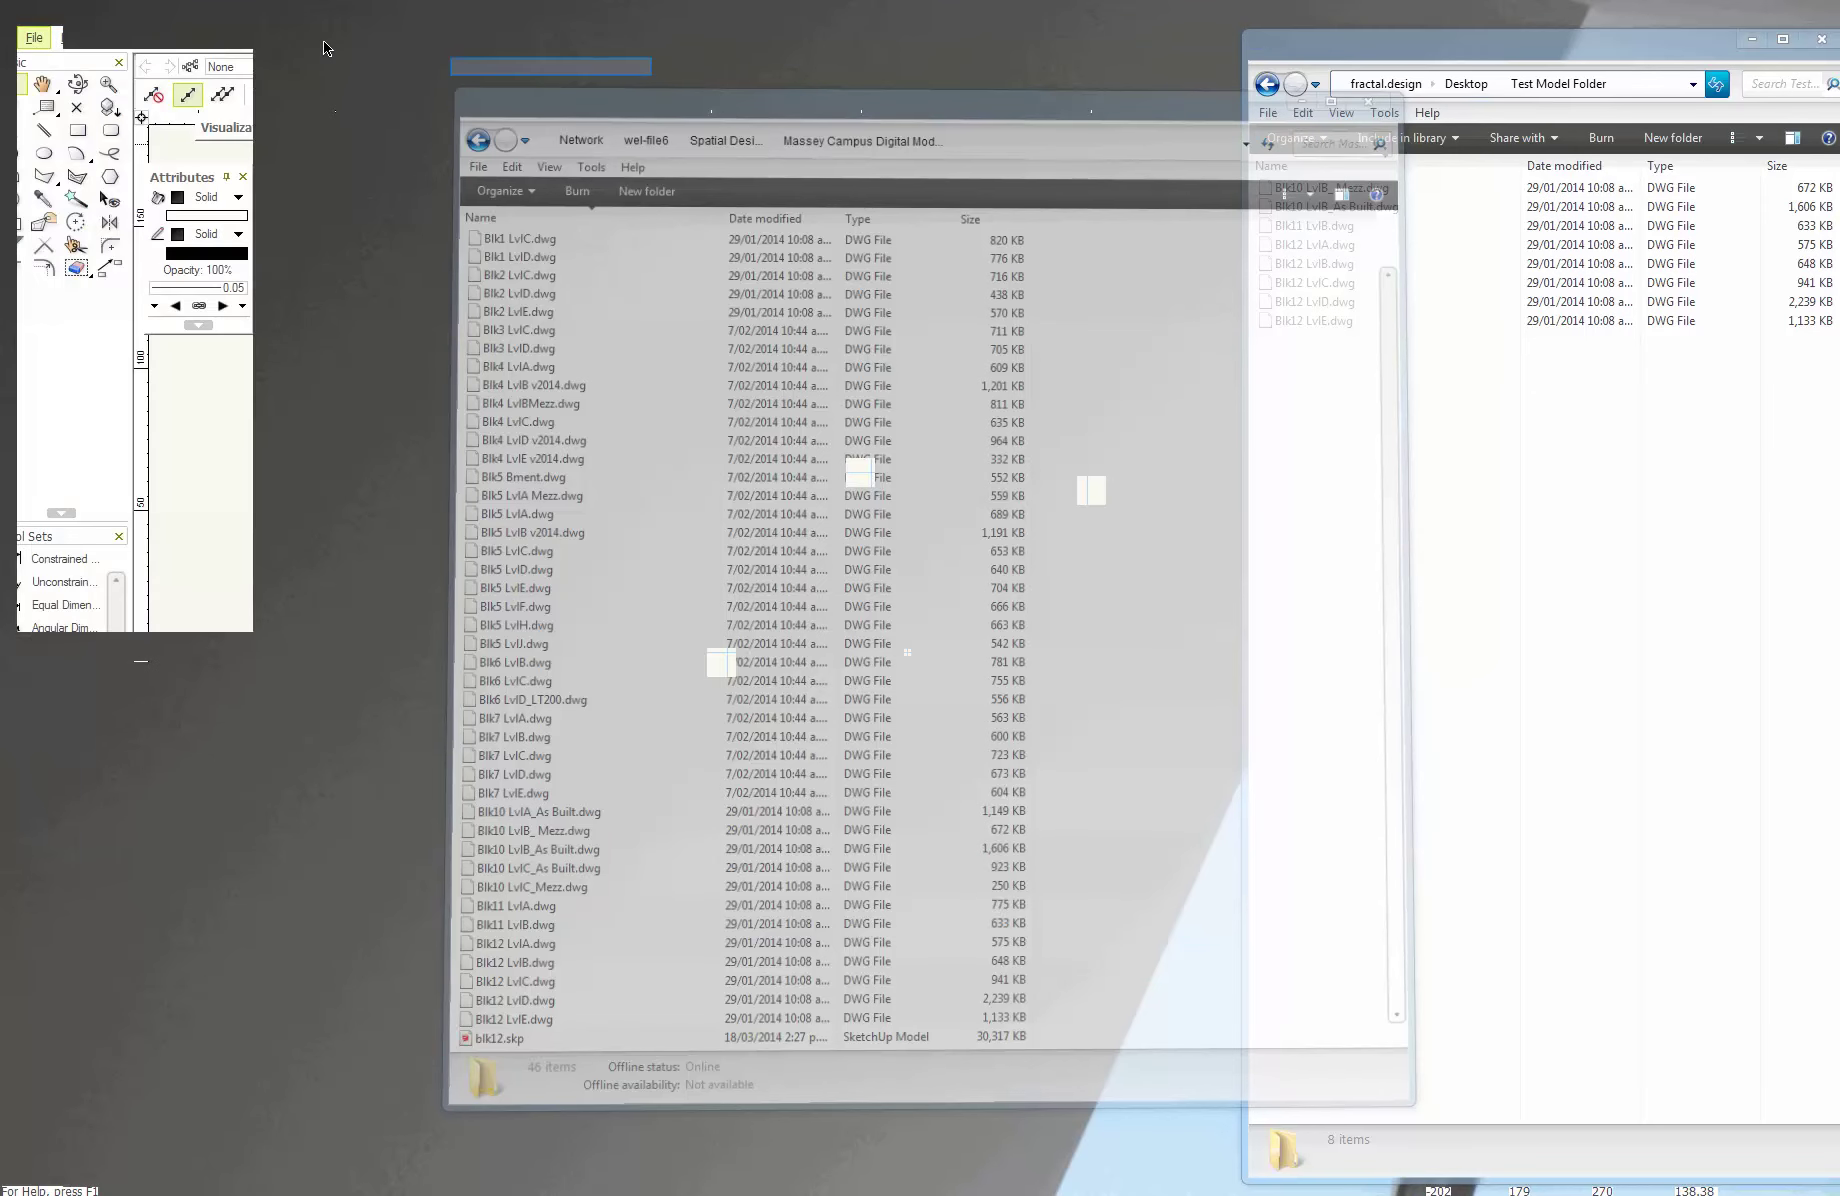
- Inspect the View bar lists showing Design Layer-1 and the Dimension and None classes
click(530, 67)
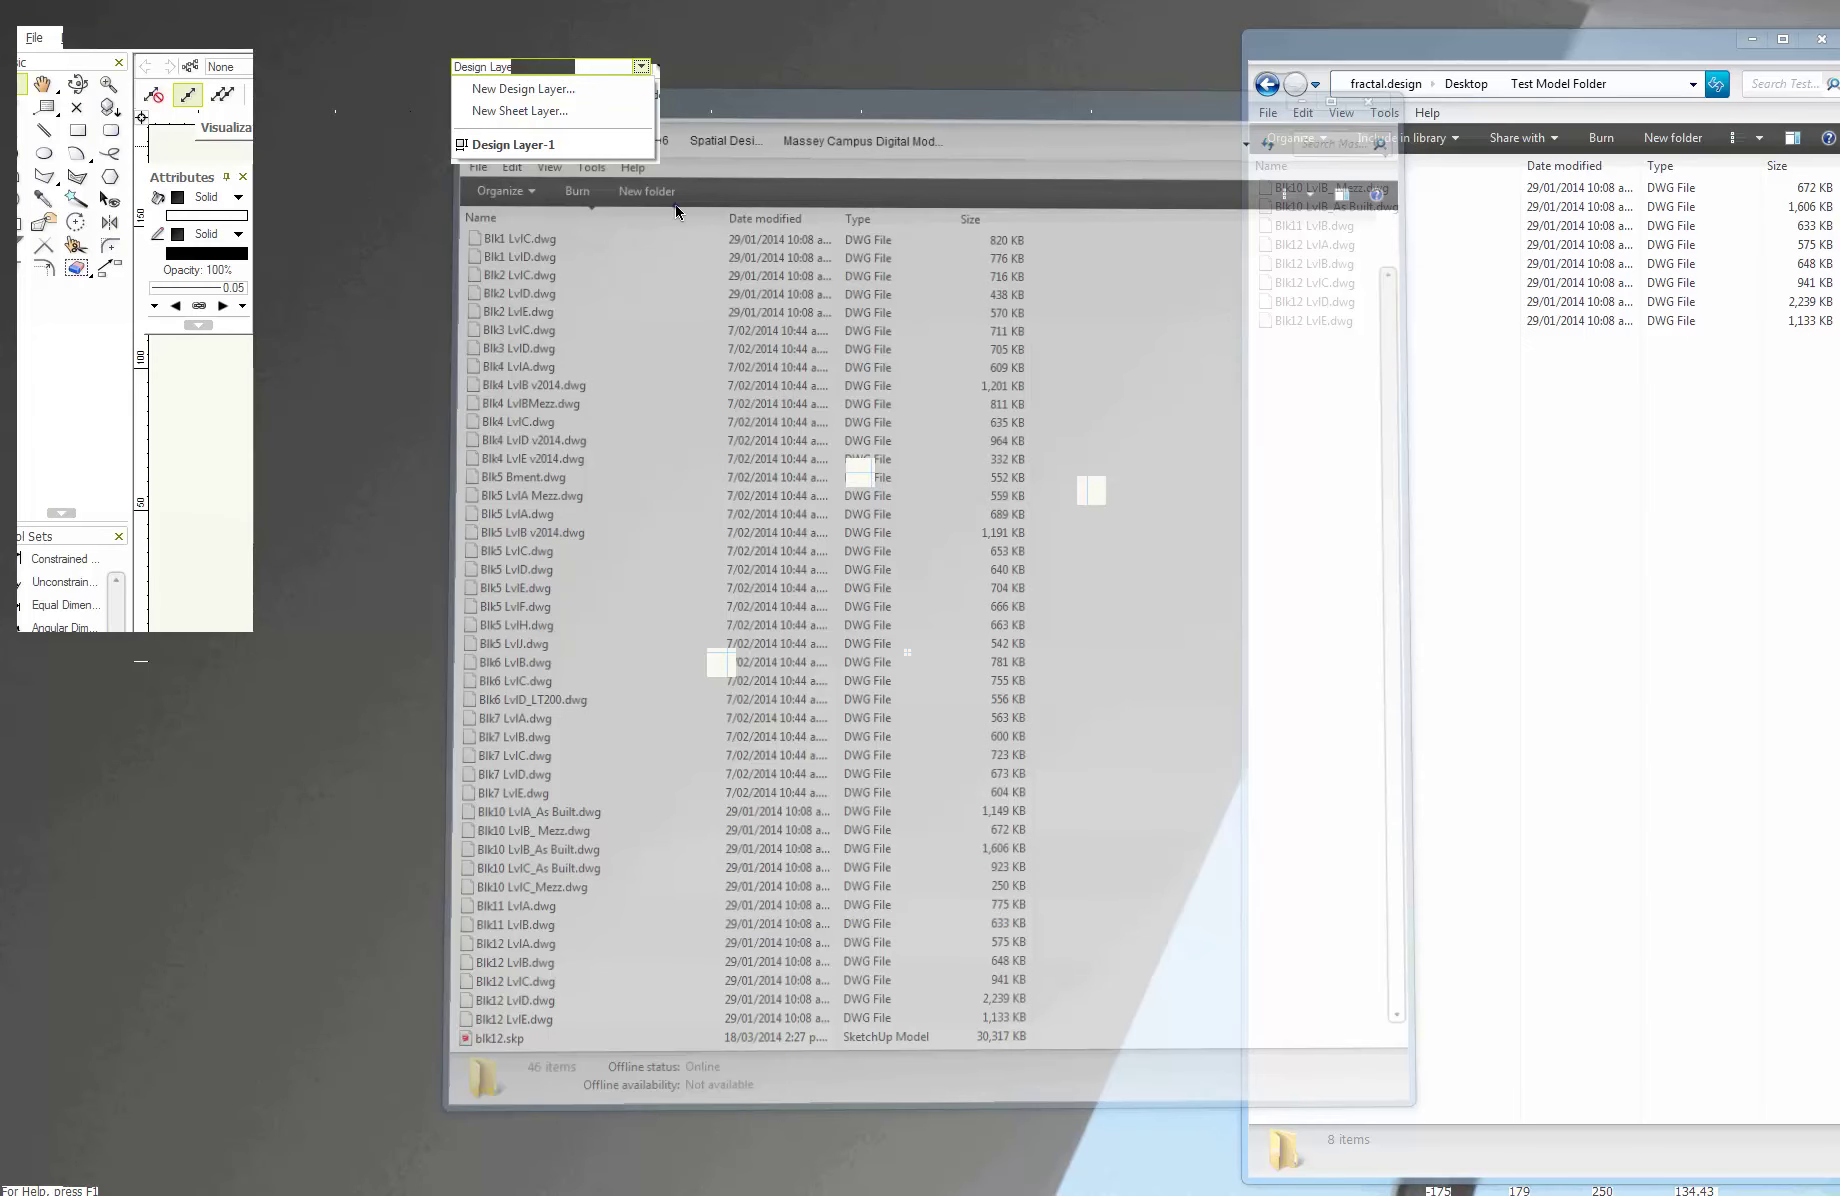
click(361, 75)
click(361, 75)
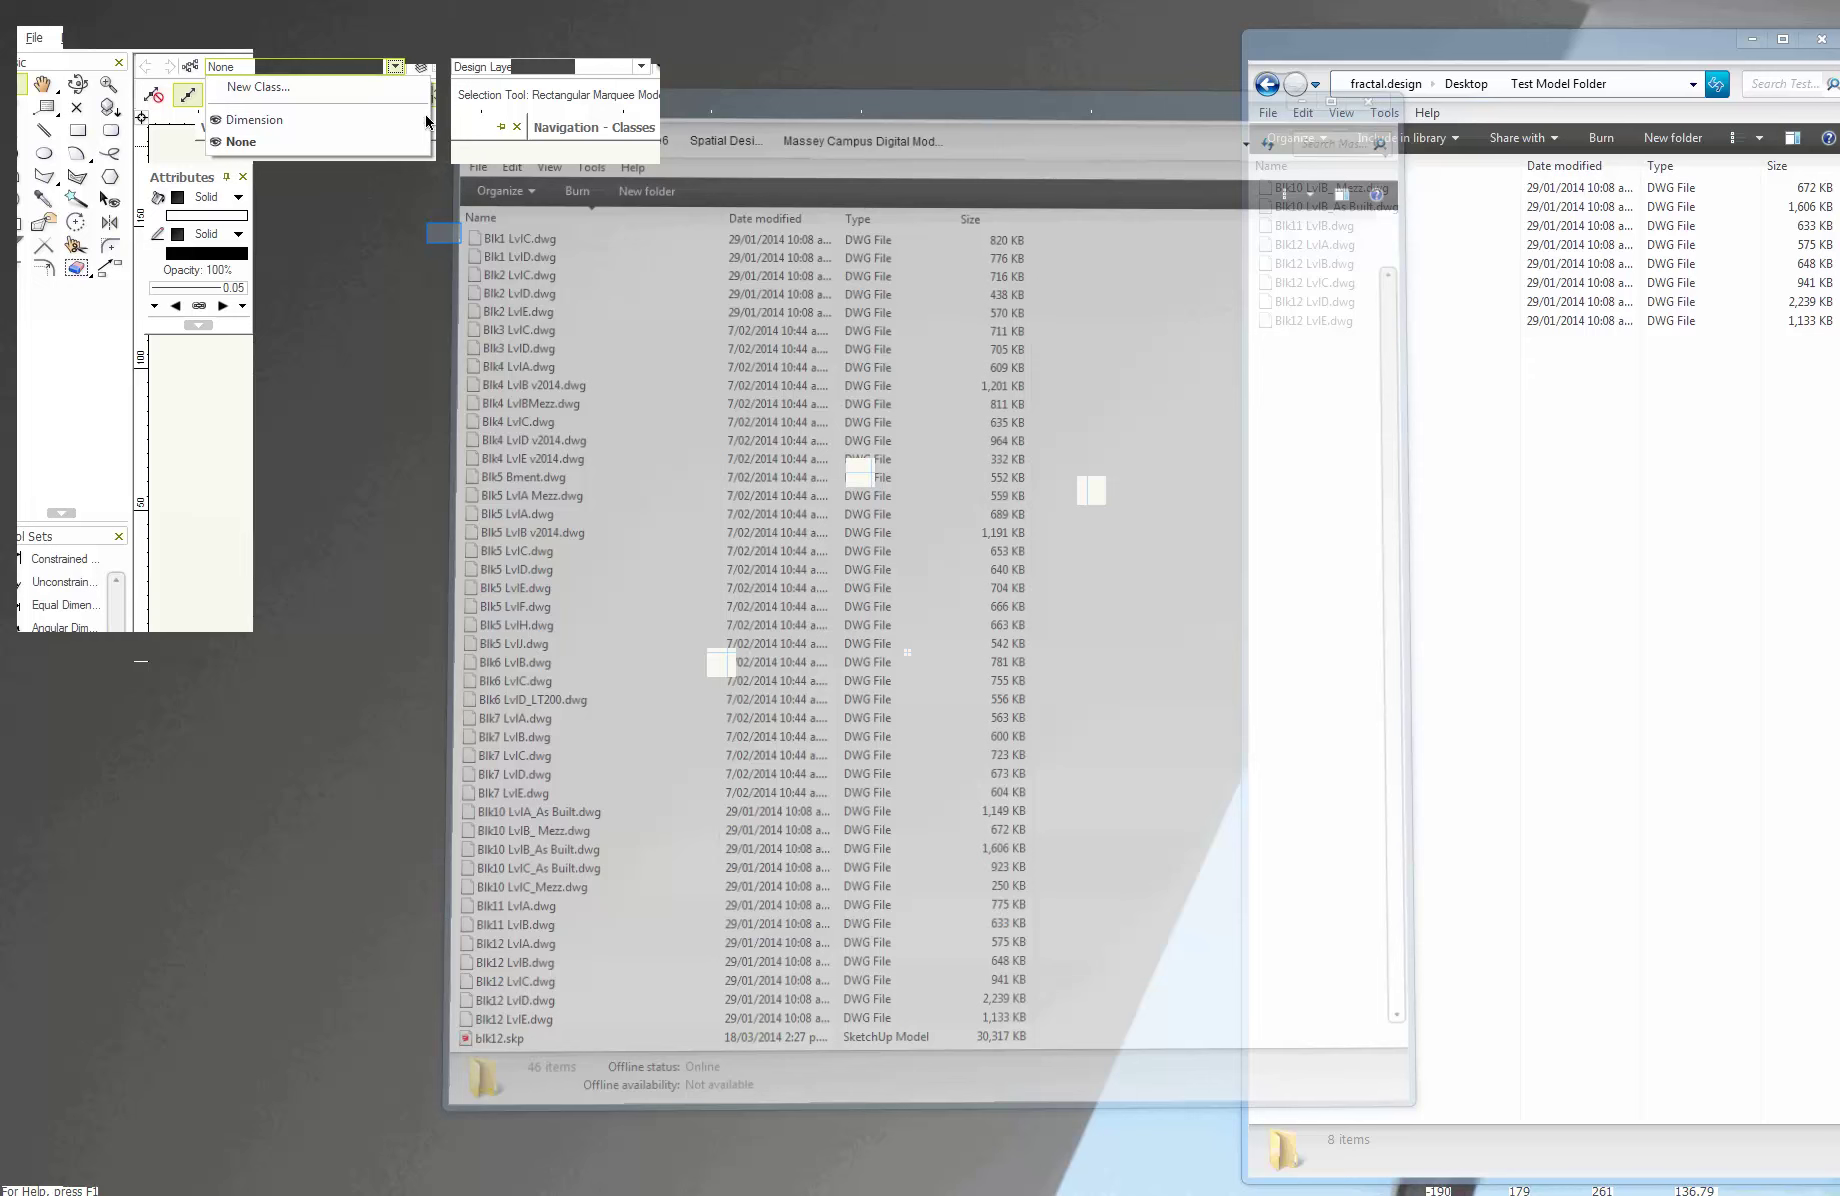
click(447, 240)
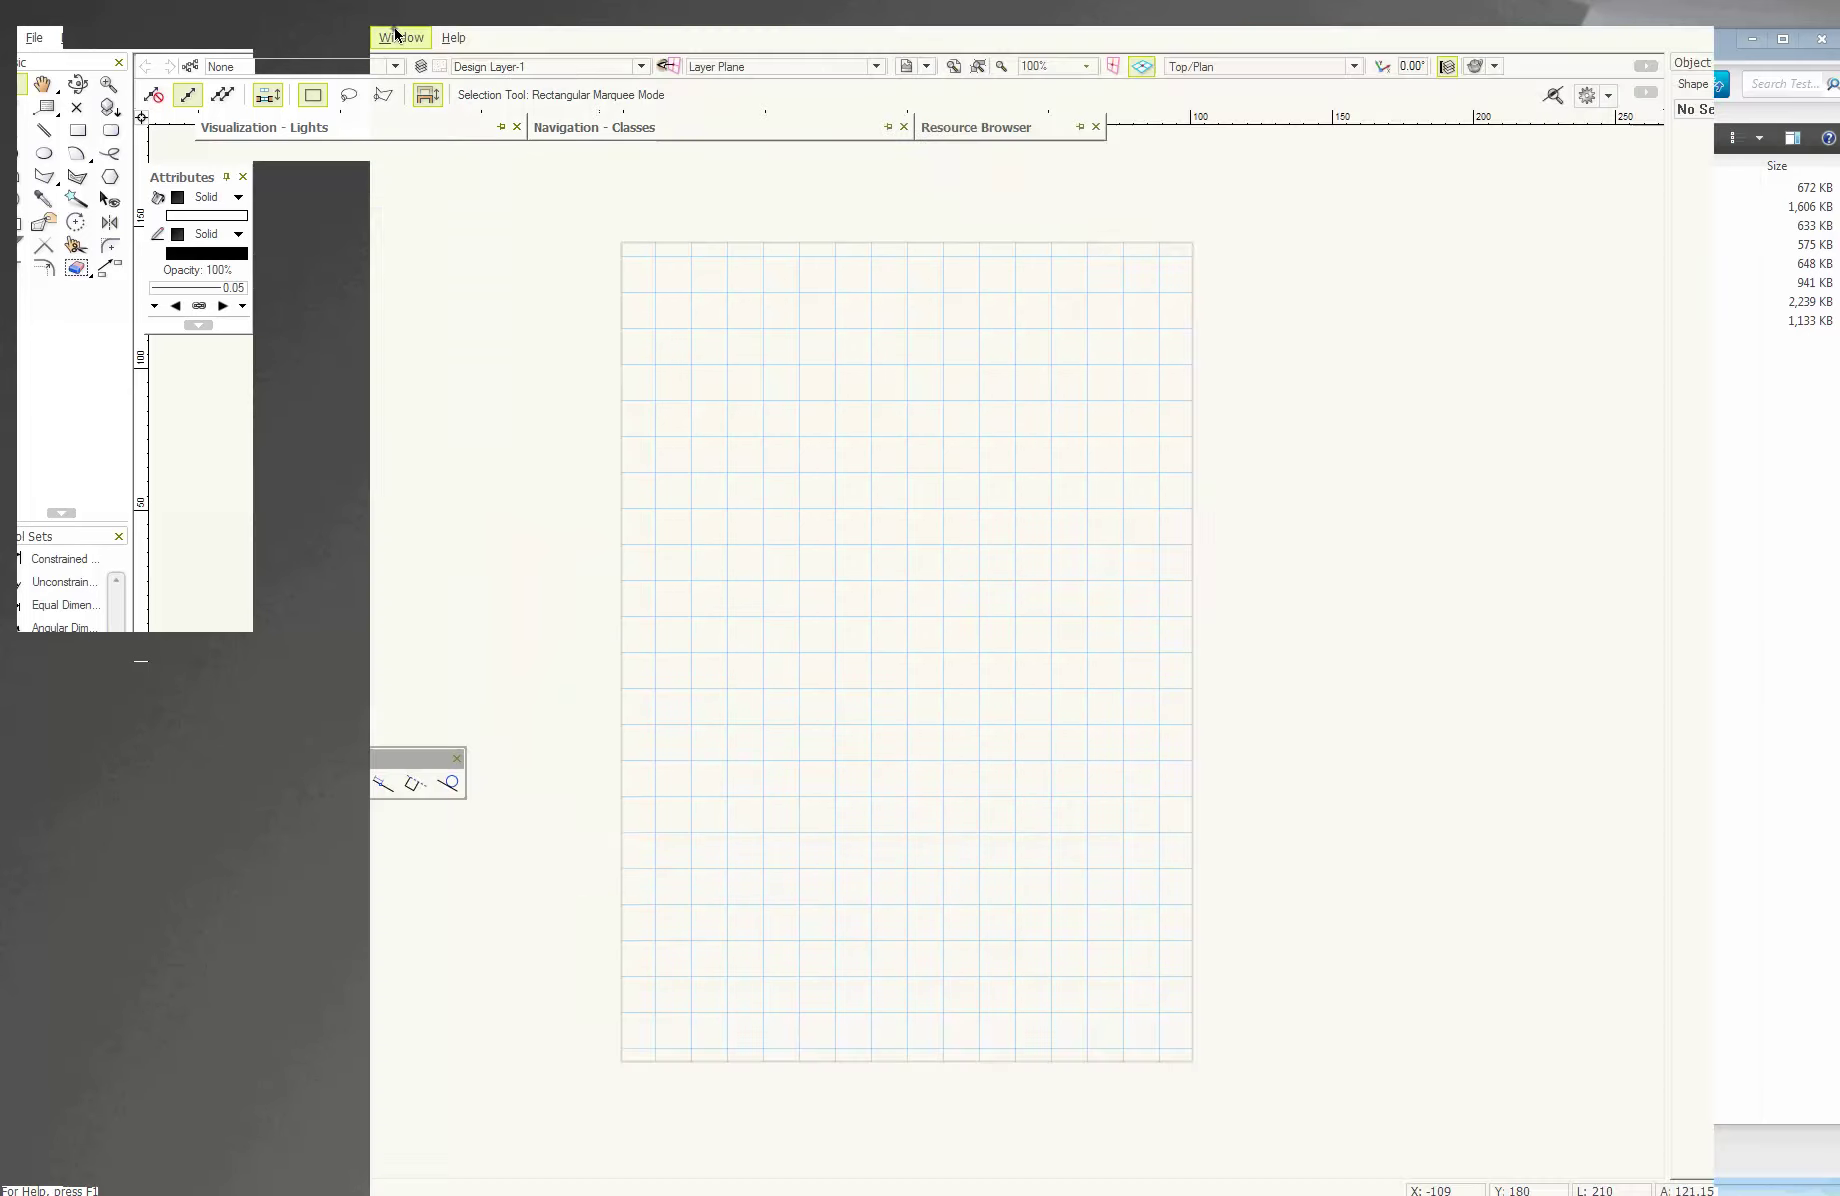
- Show the Navigation palette and review its Classes, Design Layers, Sheet Layers, Viewports, Saved Views and References lists
click(395, 35)
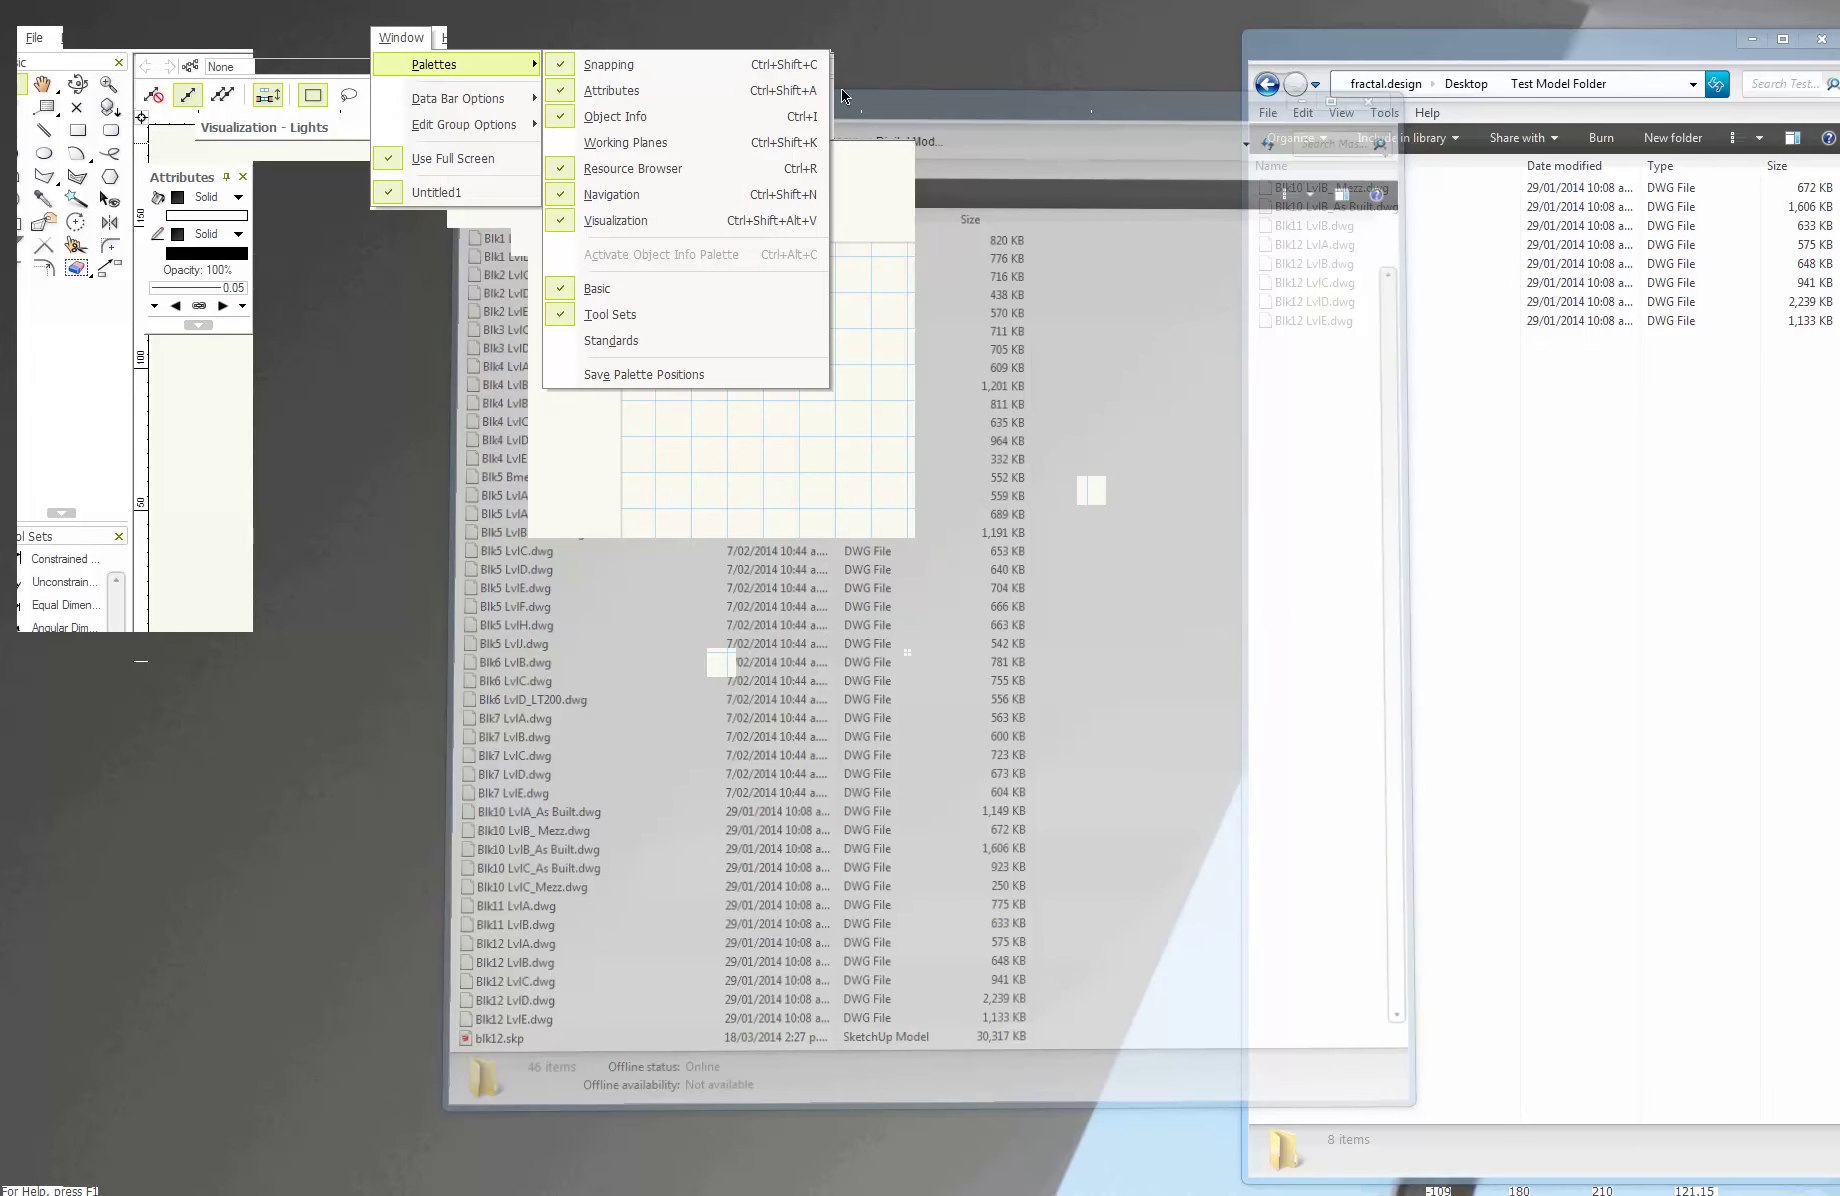
click(640, 194)
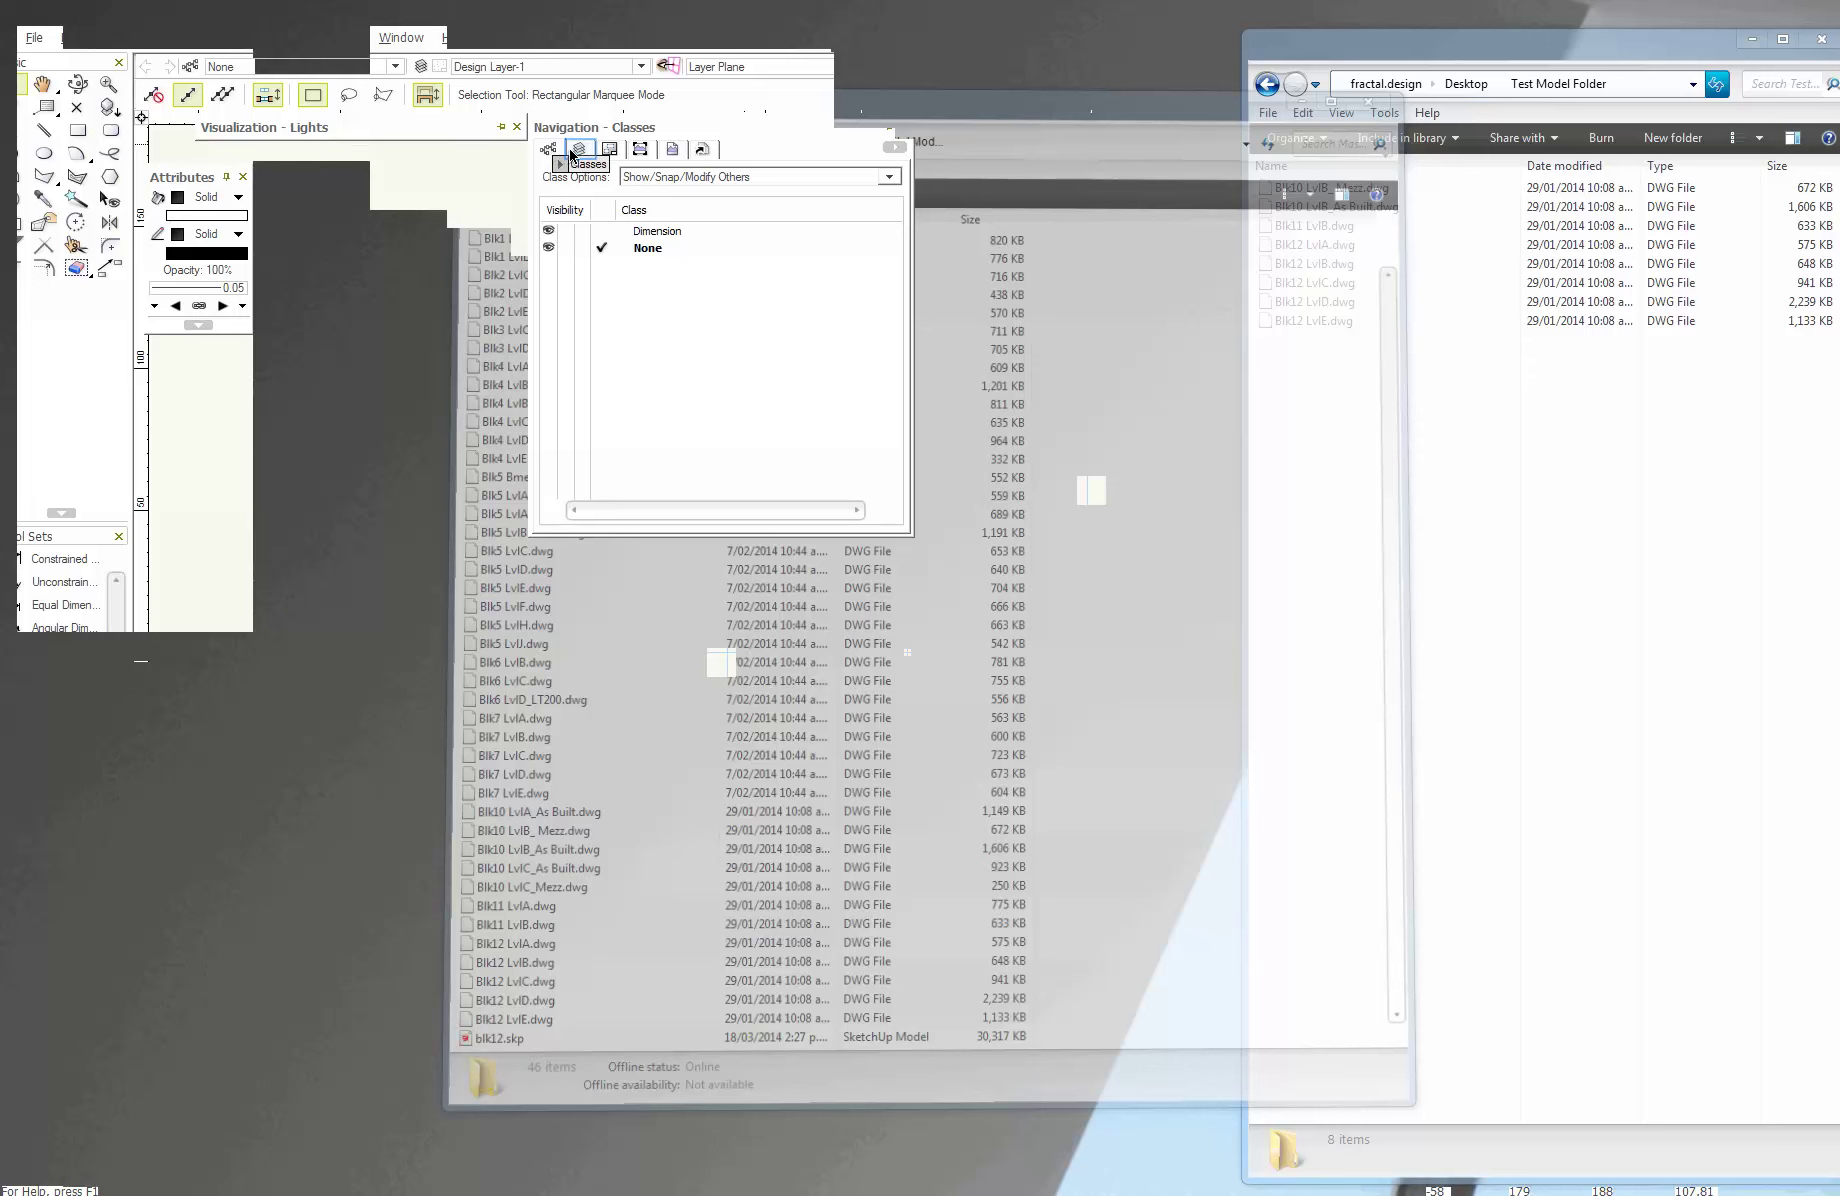
click(611, 152)
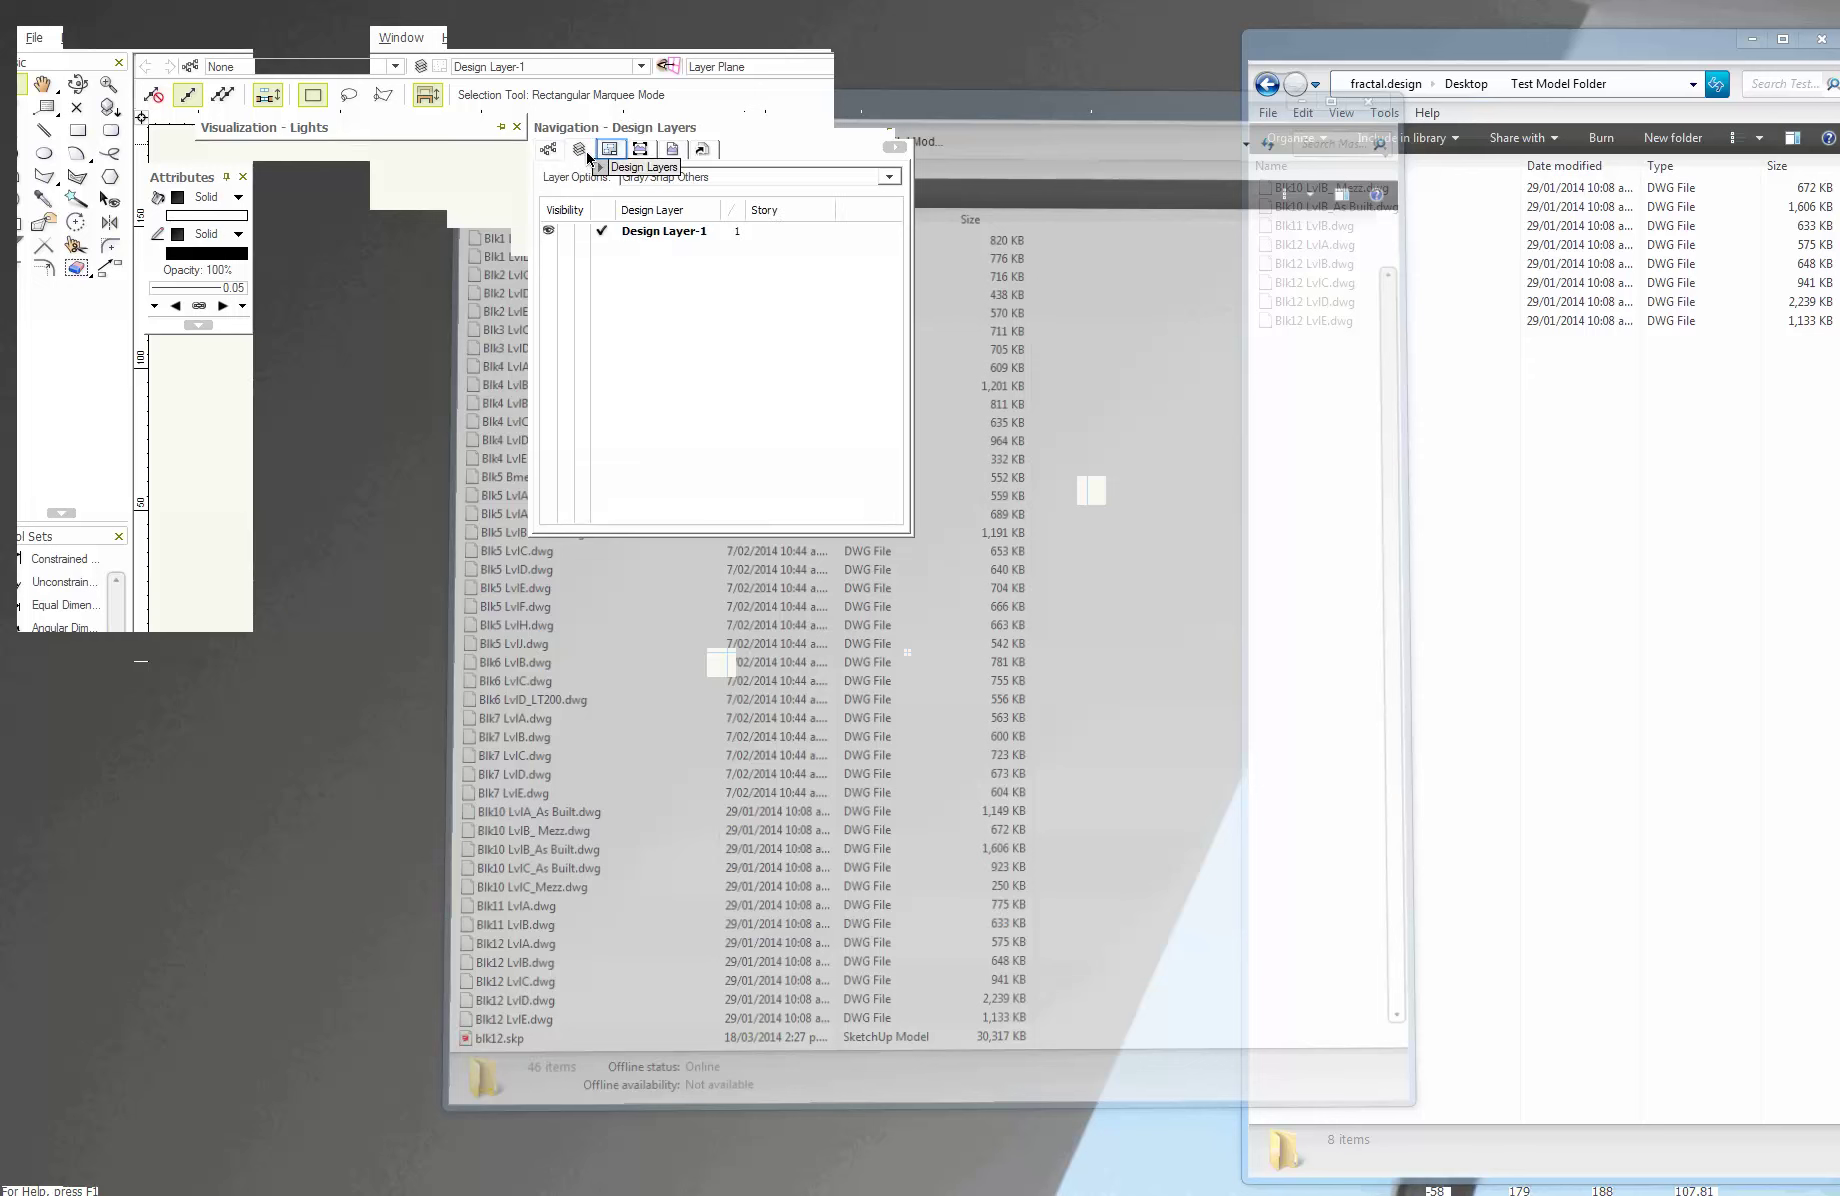
click(638, 151)
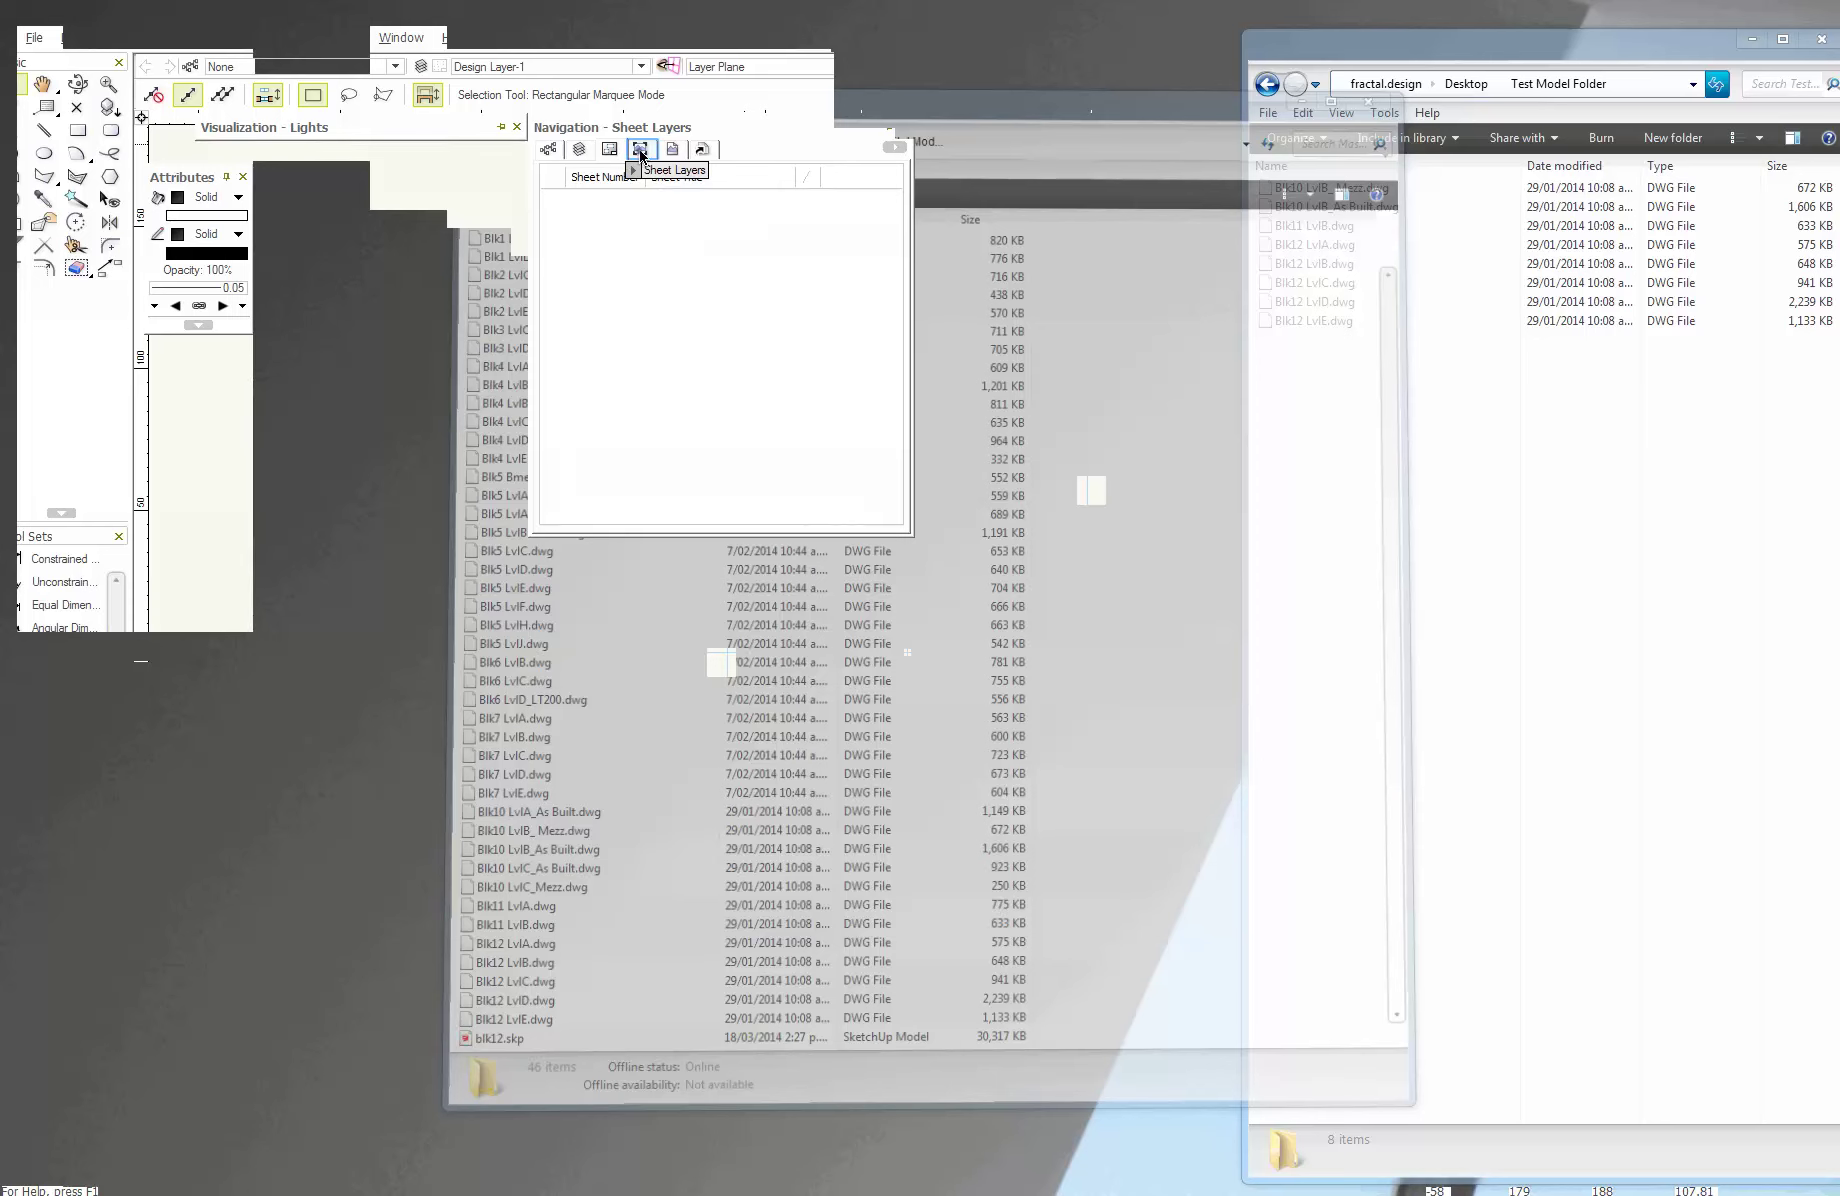
click(655, 150)
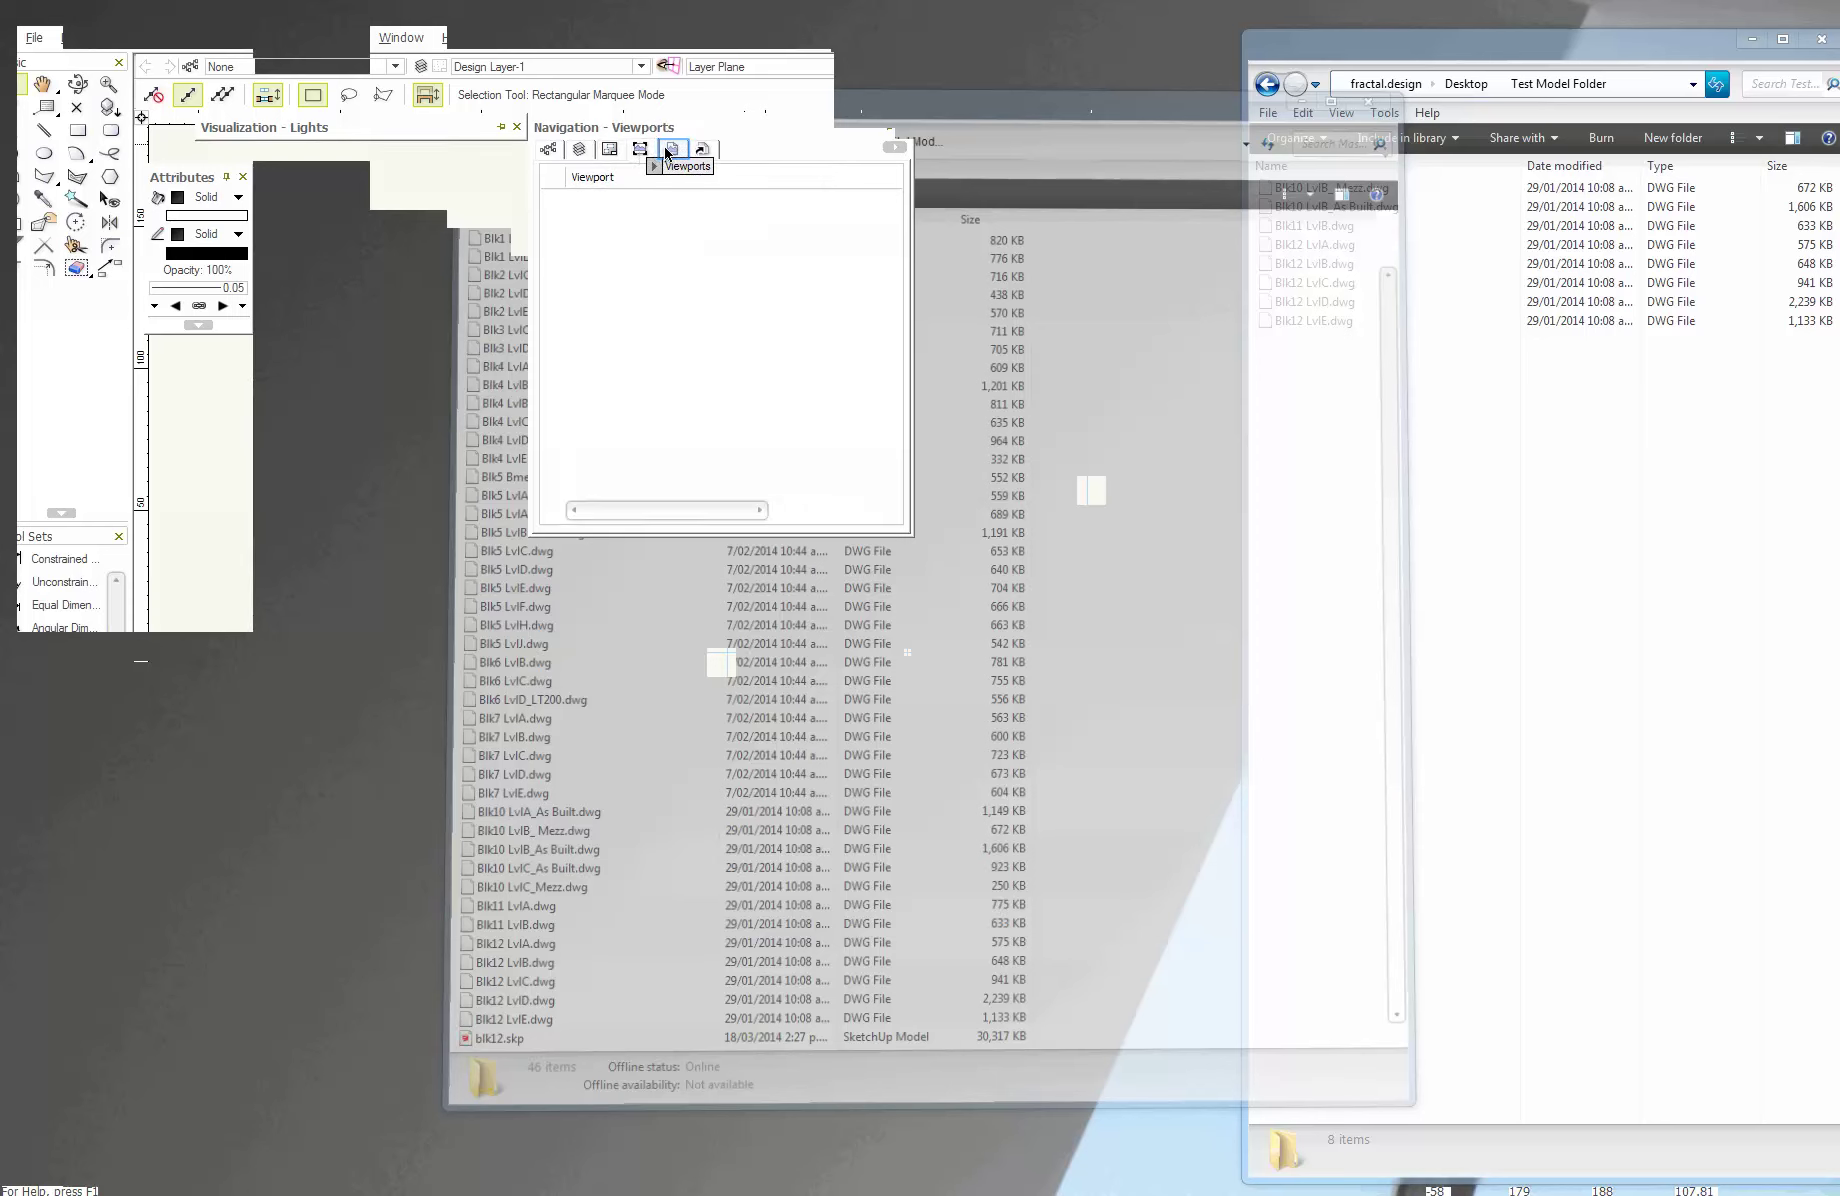
click(673, 150)
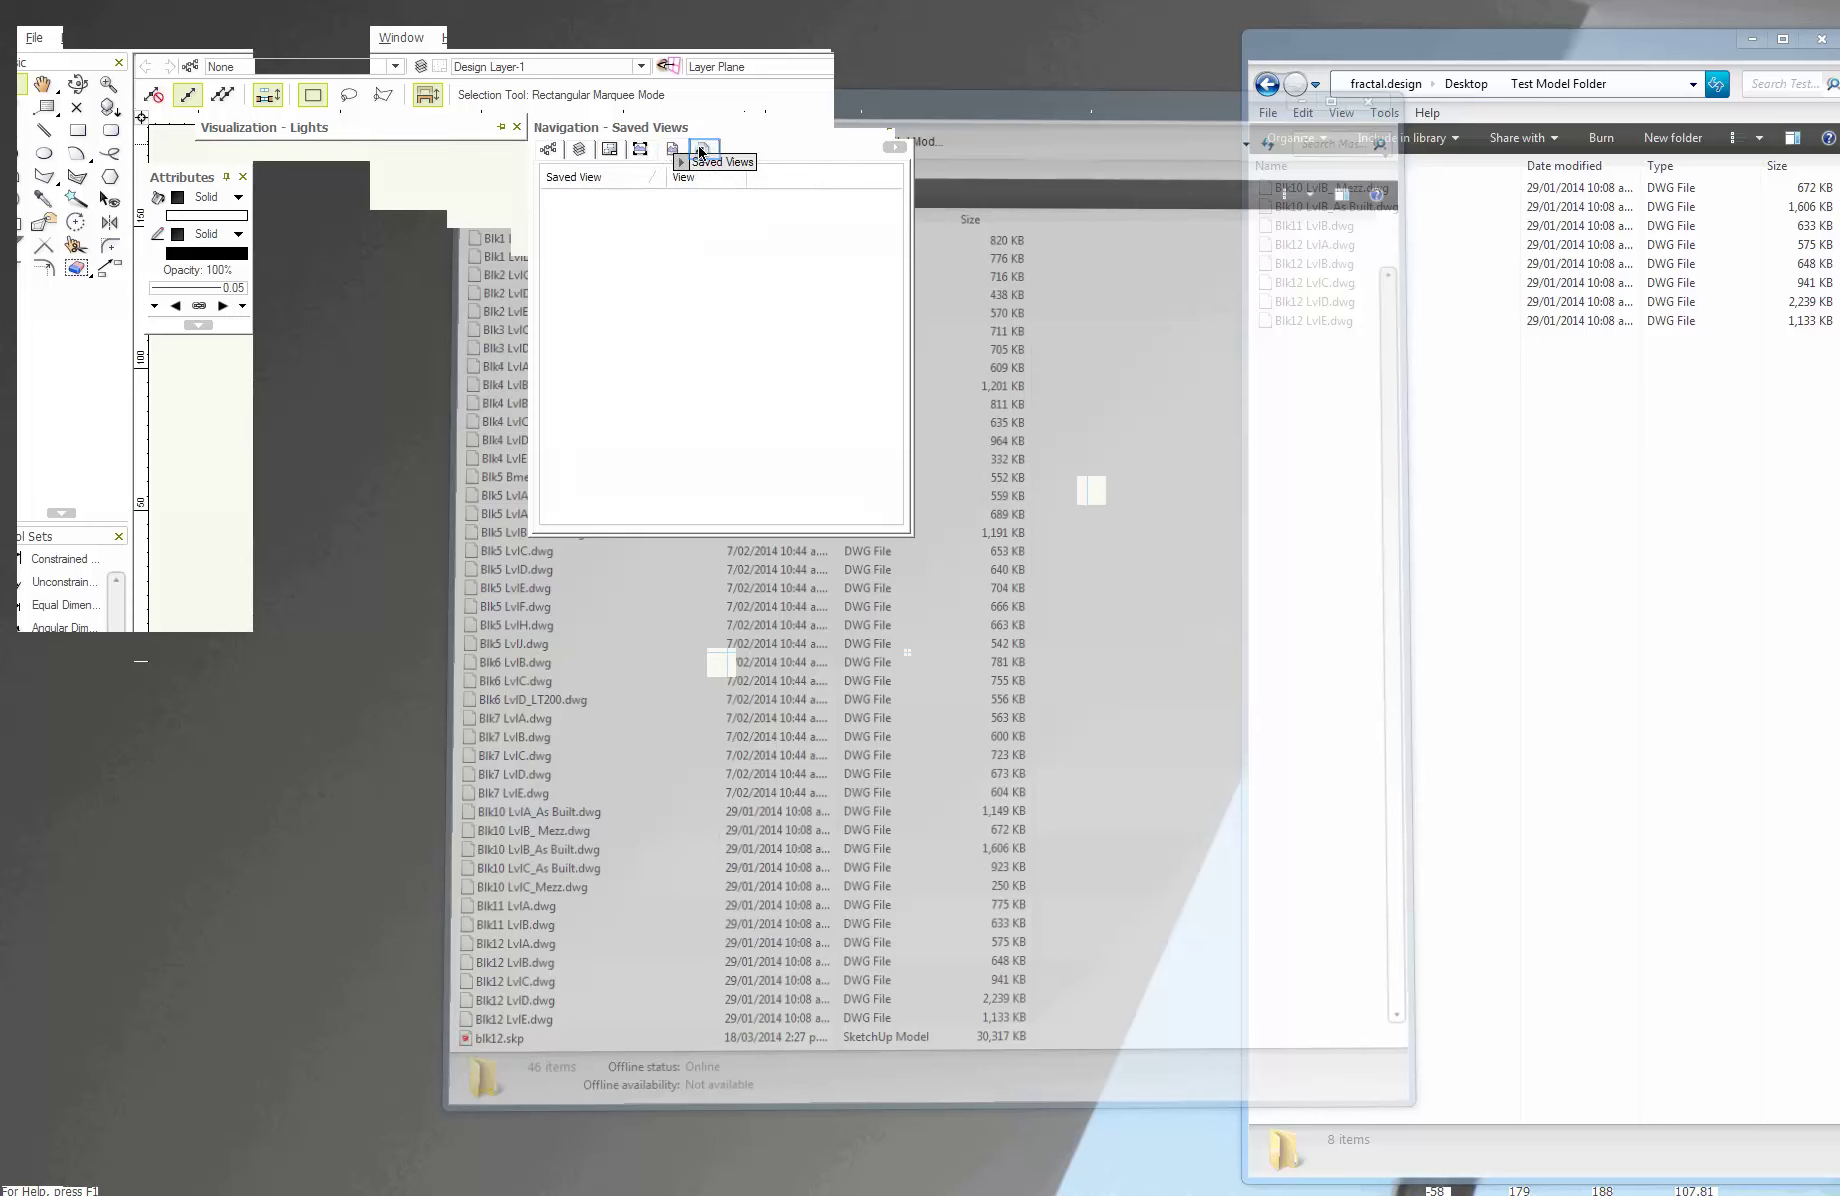
click(704, 150)
click(583, 150)
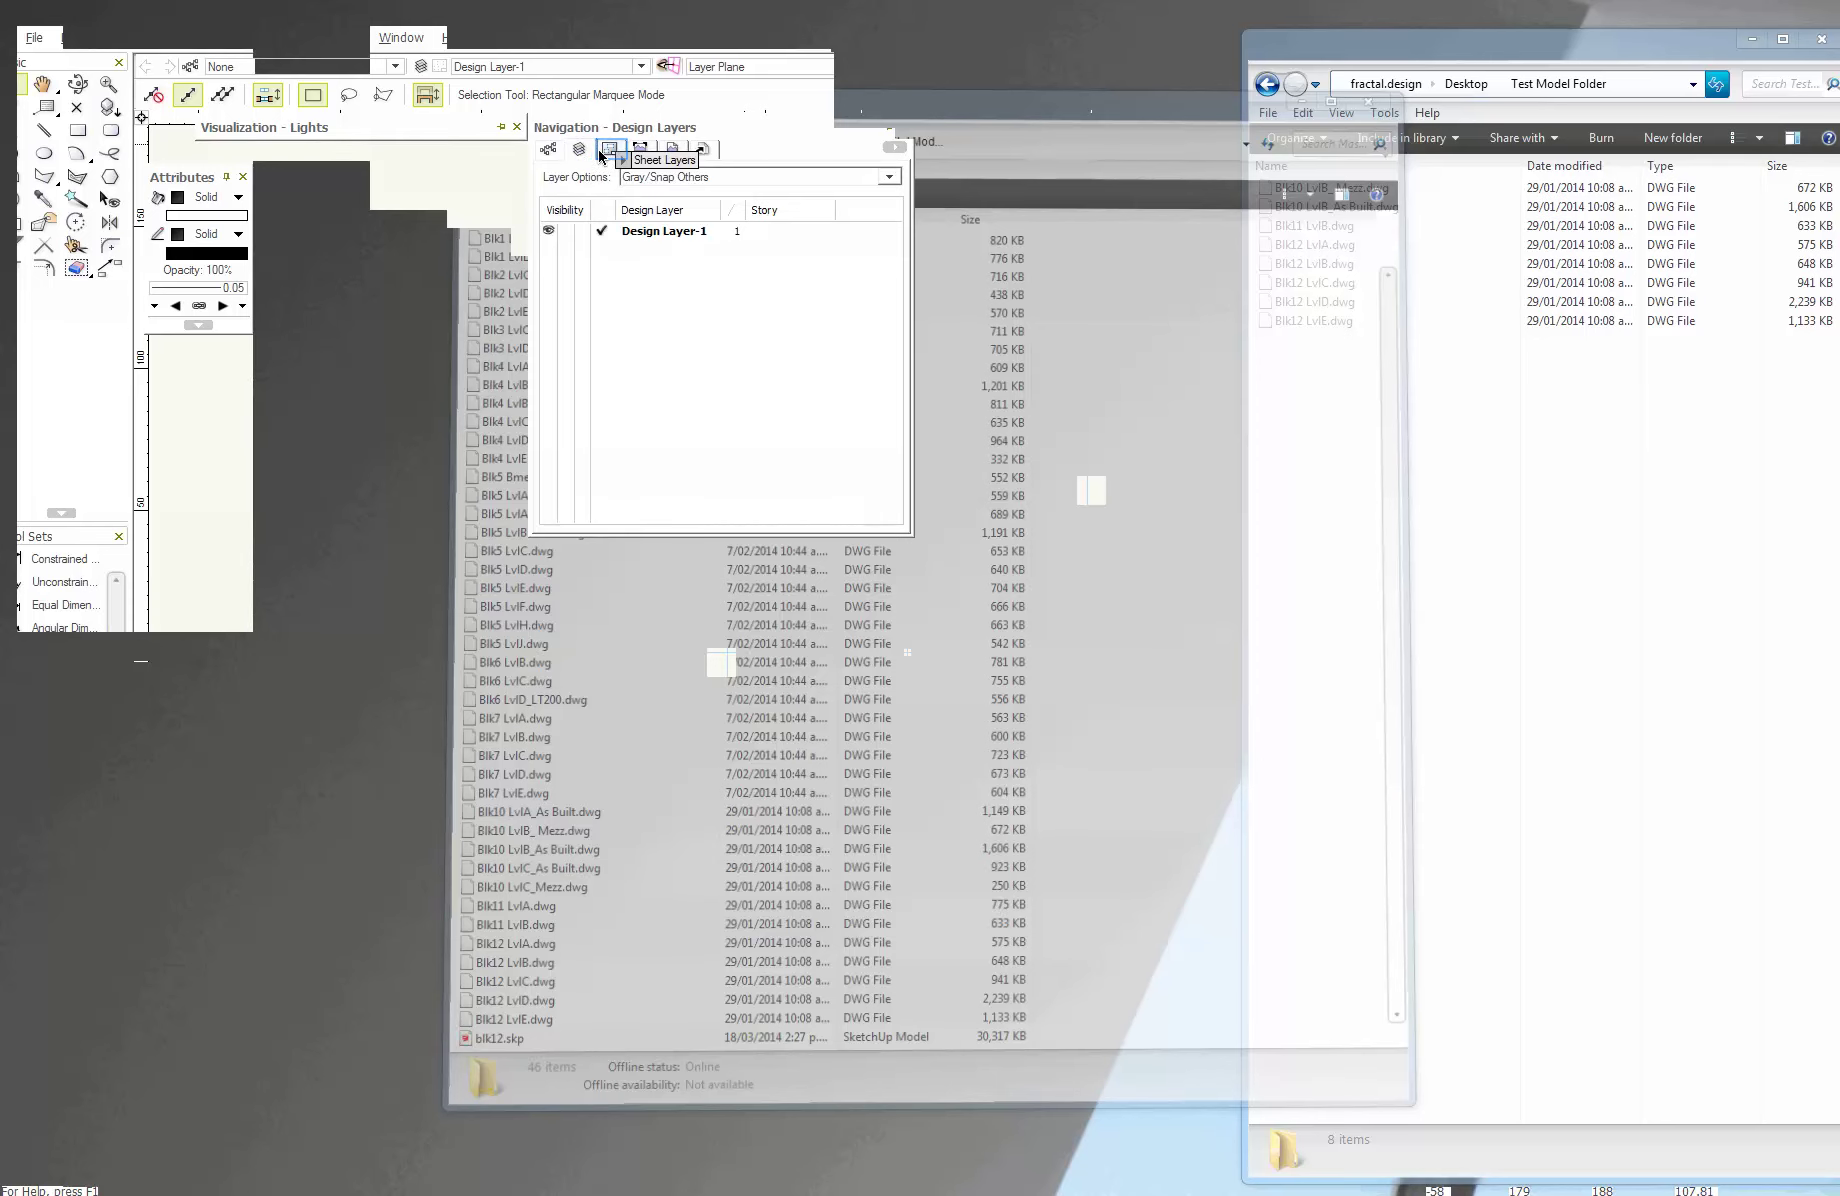
click(609, 150)
click(584, 150)
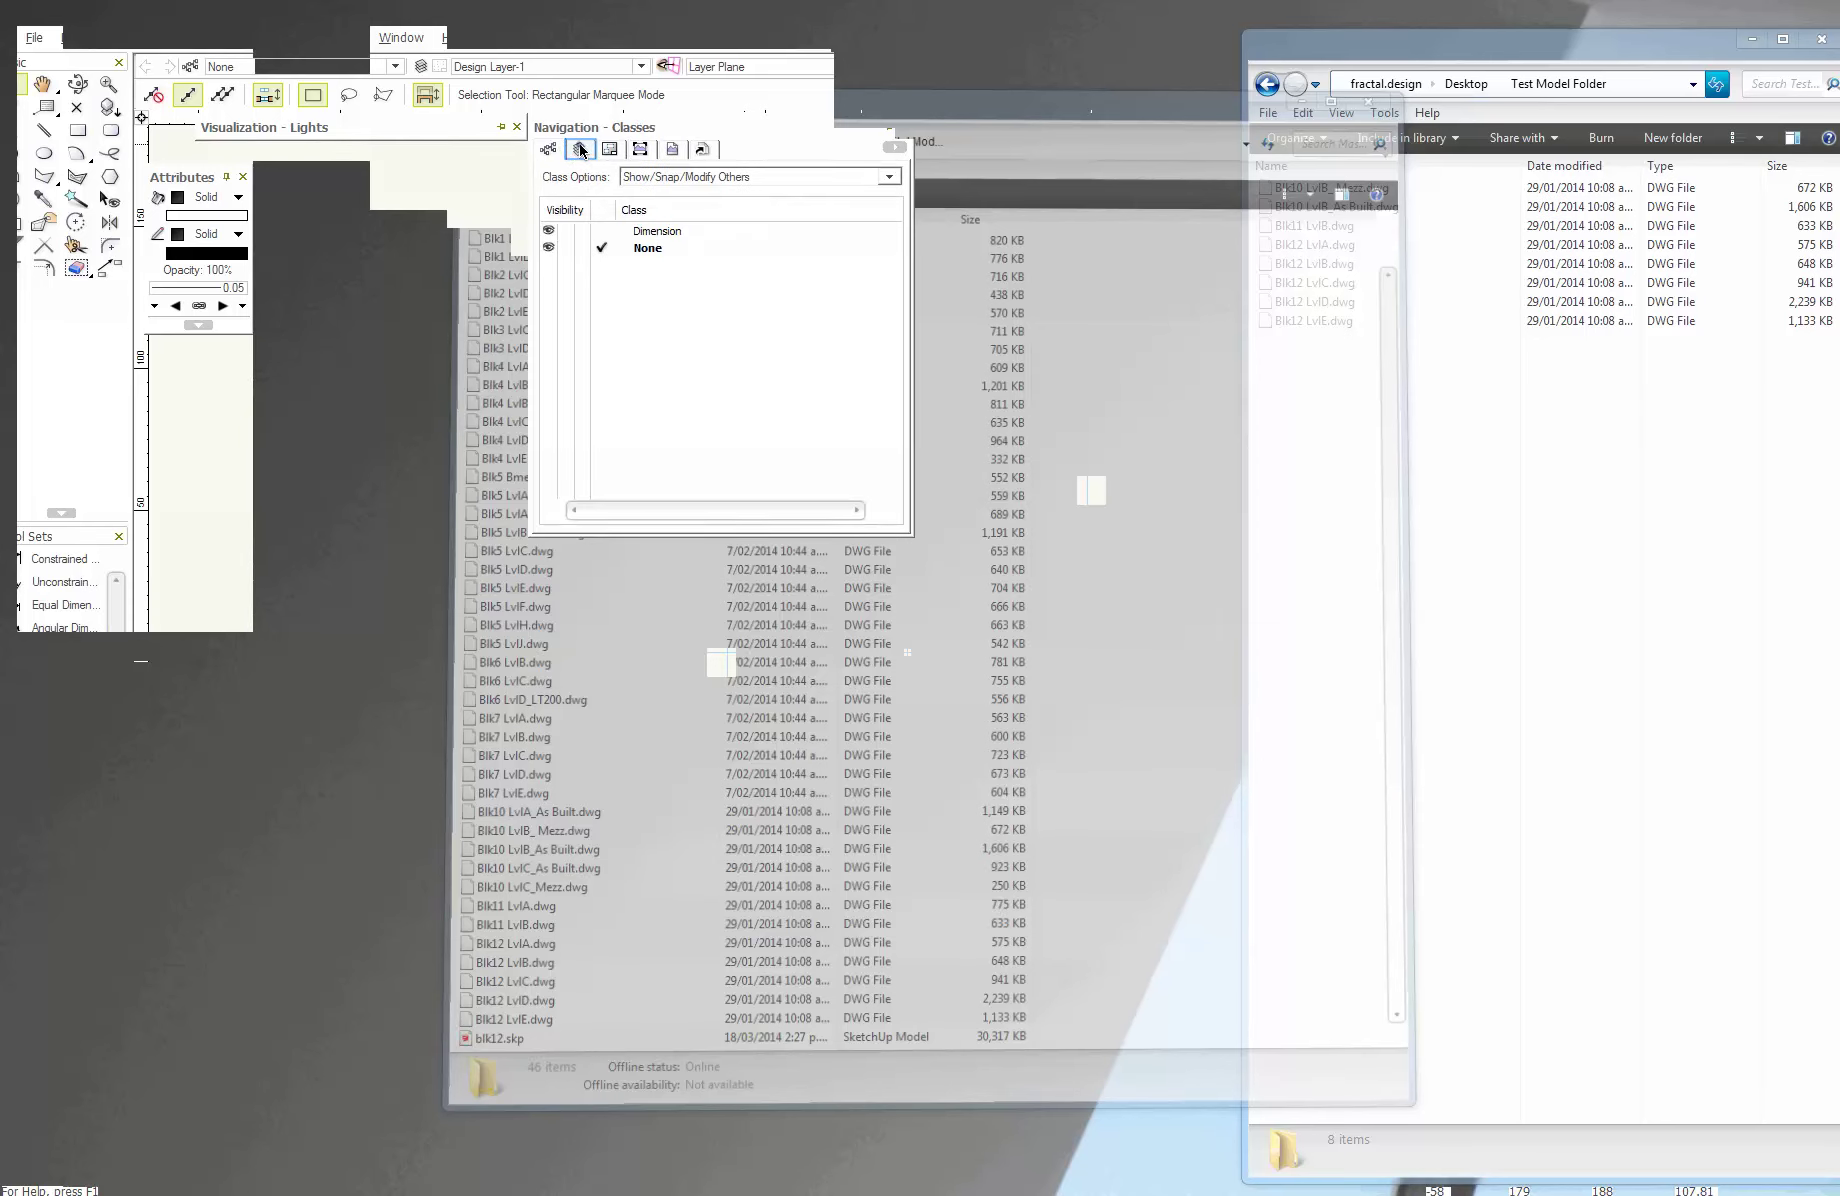
click(580, 149)
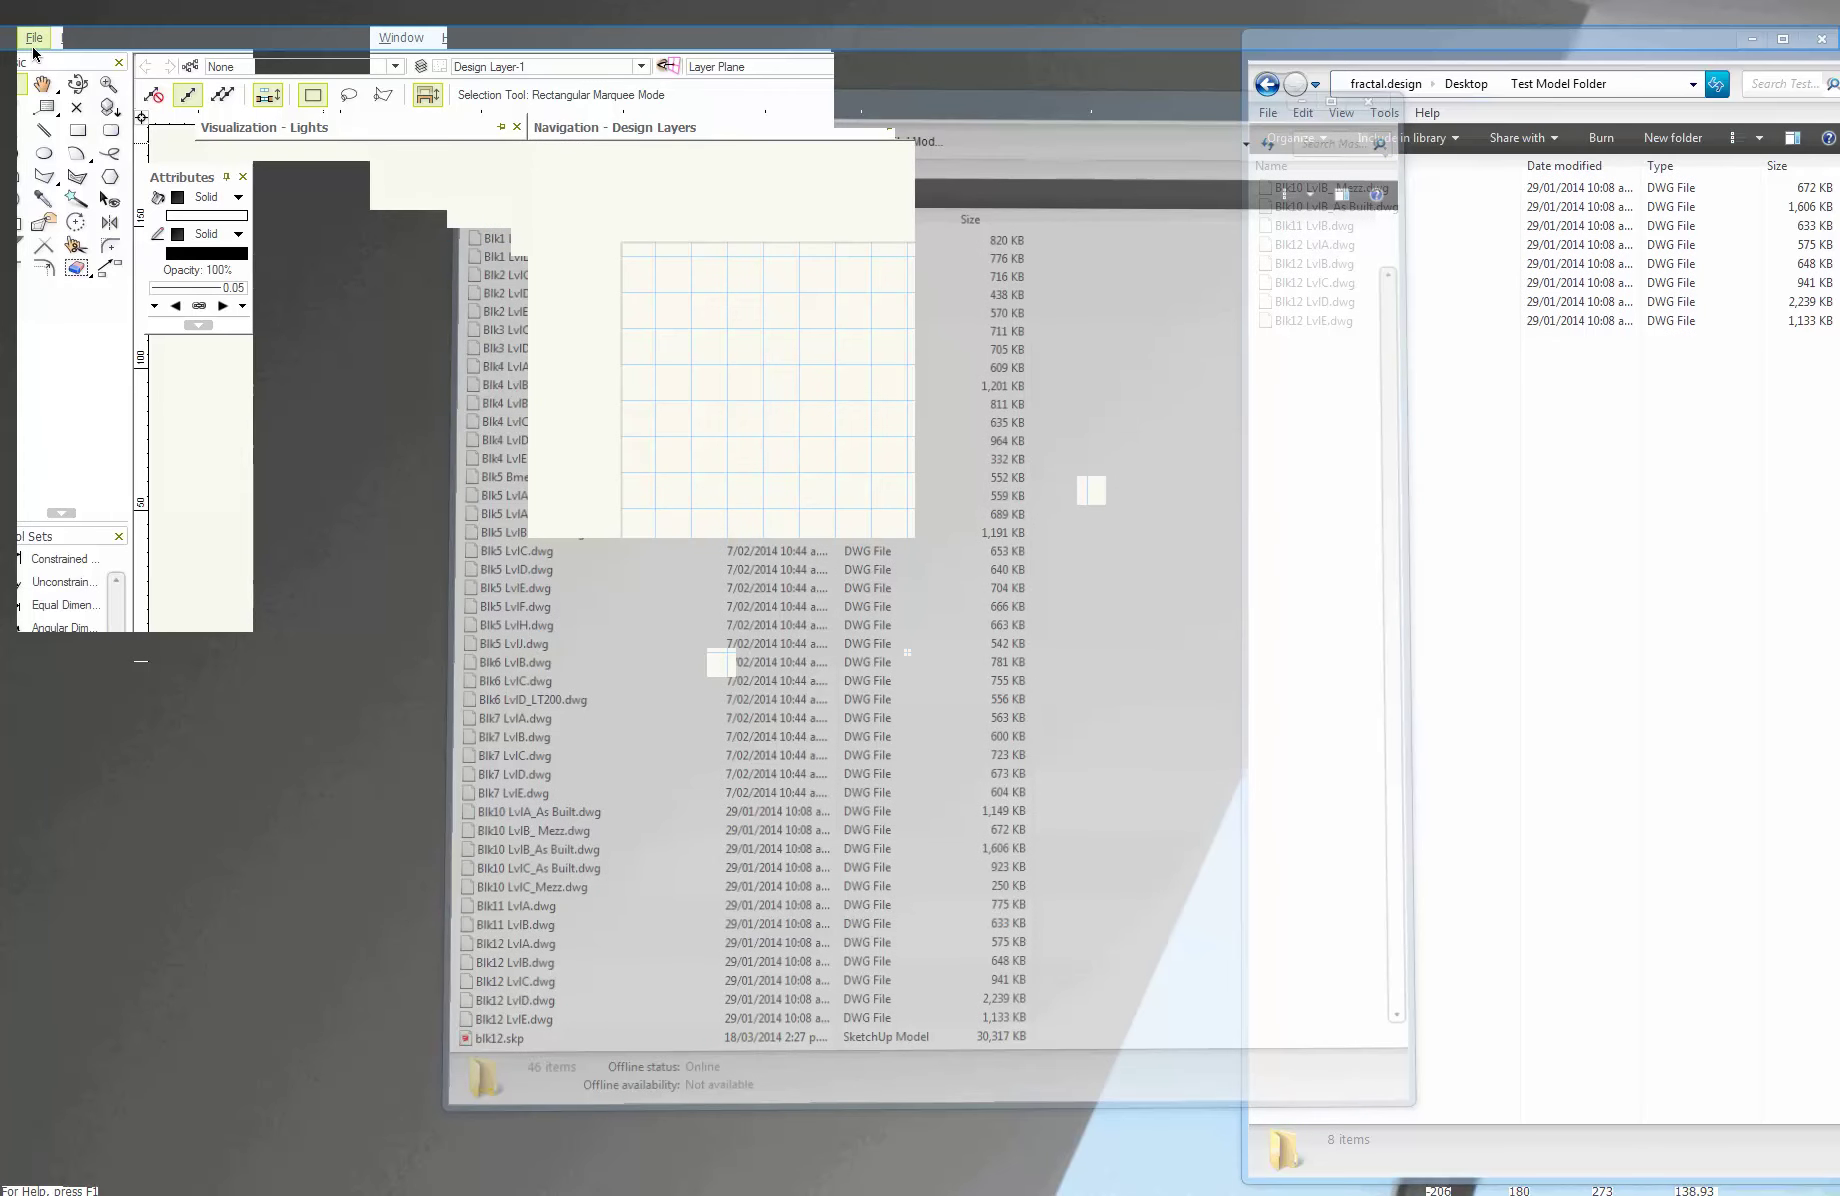
- Import Single DXF/DWG, choosing Blk11 LvlB.dwg from Test Model Folder
click(33, 40)
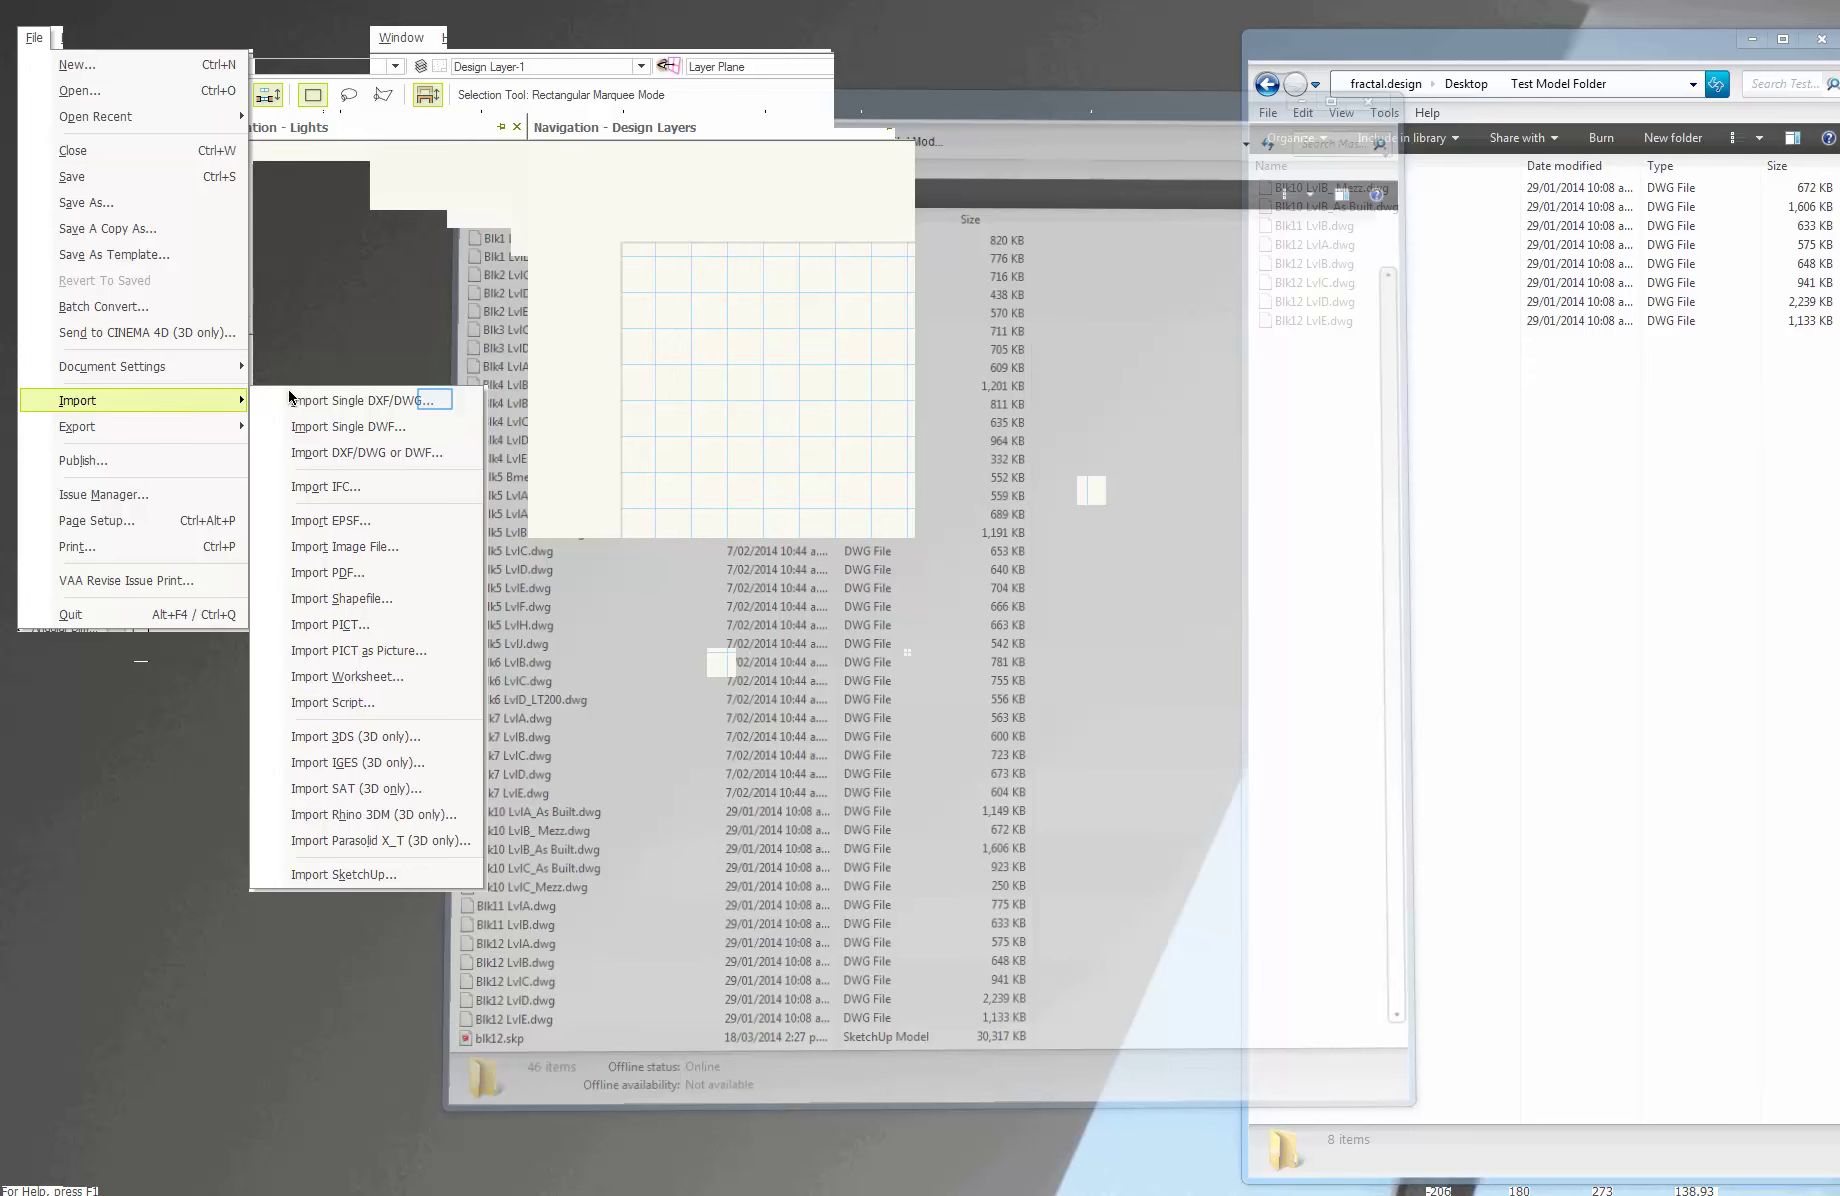
click(436, 401)
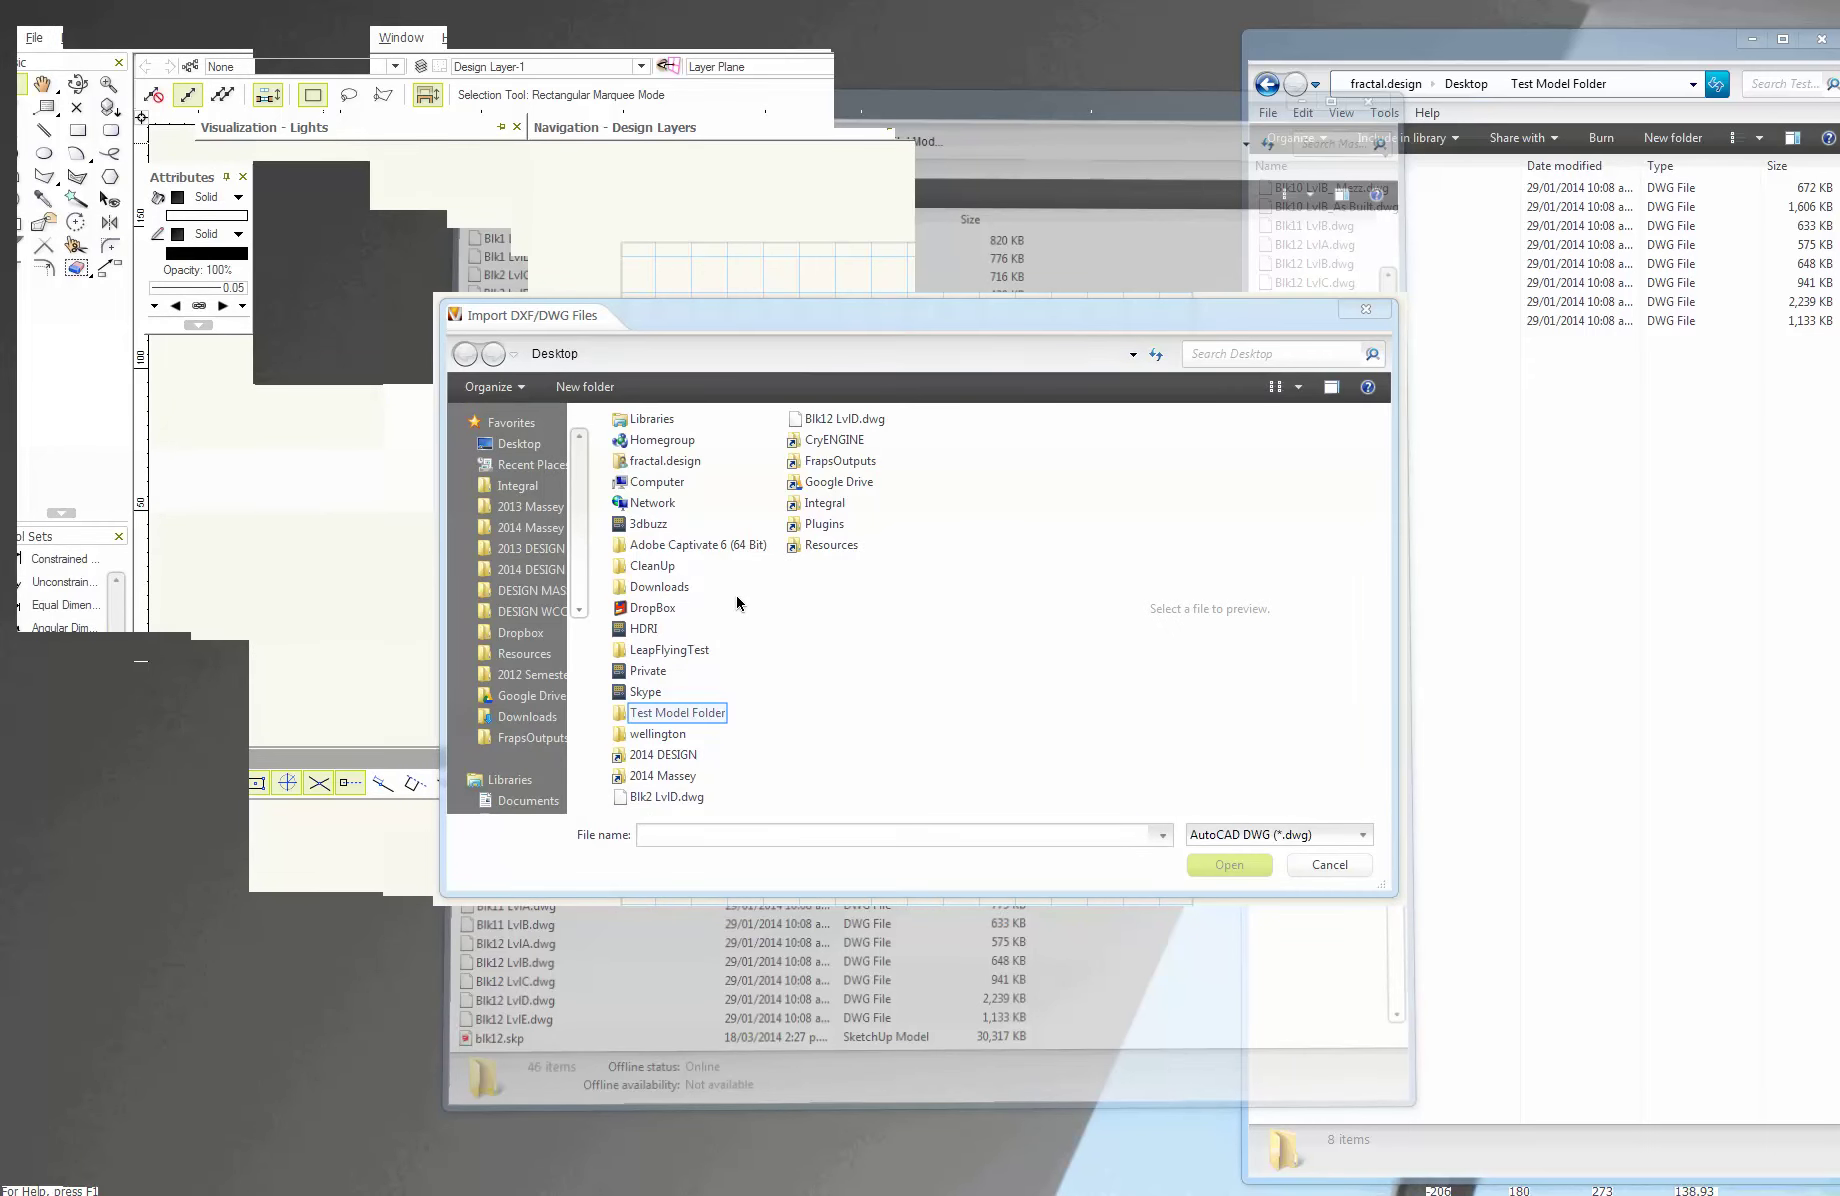
double_click(648, 714)
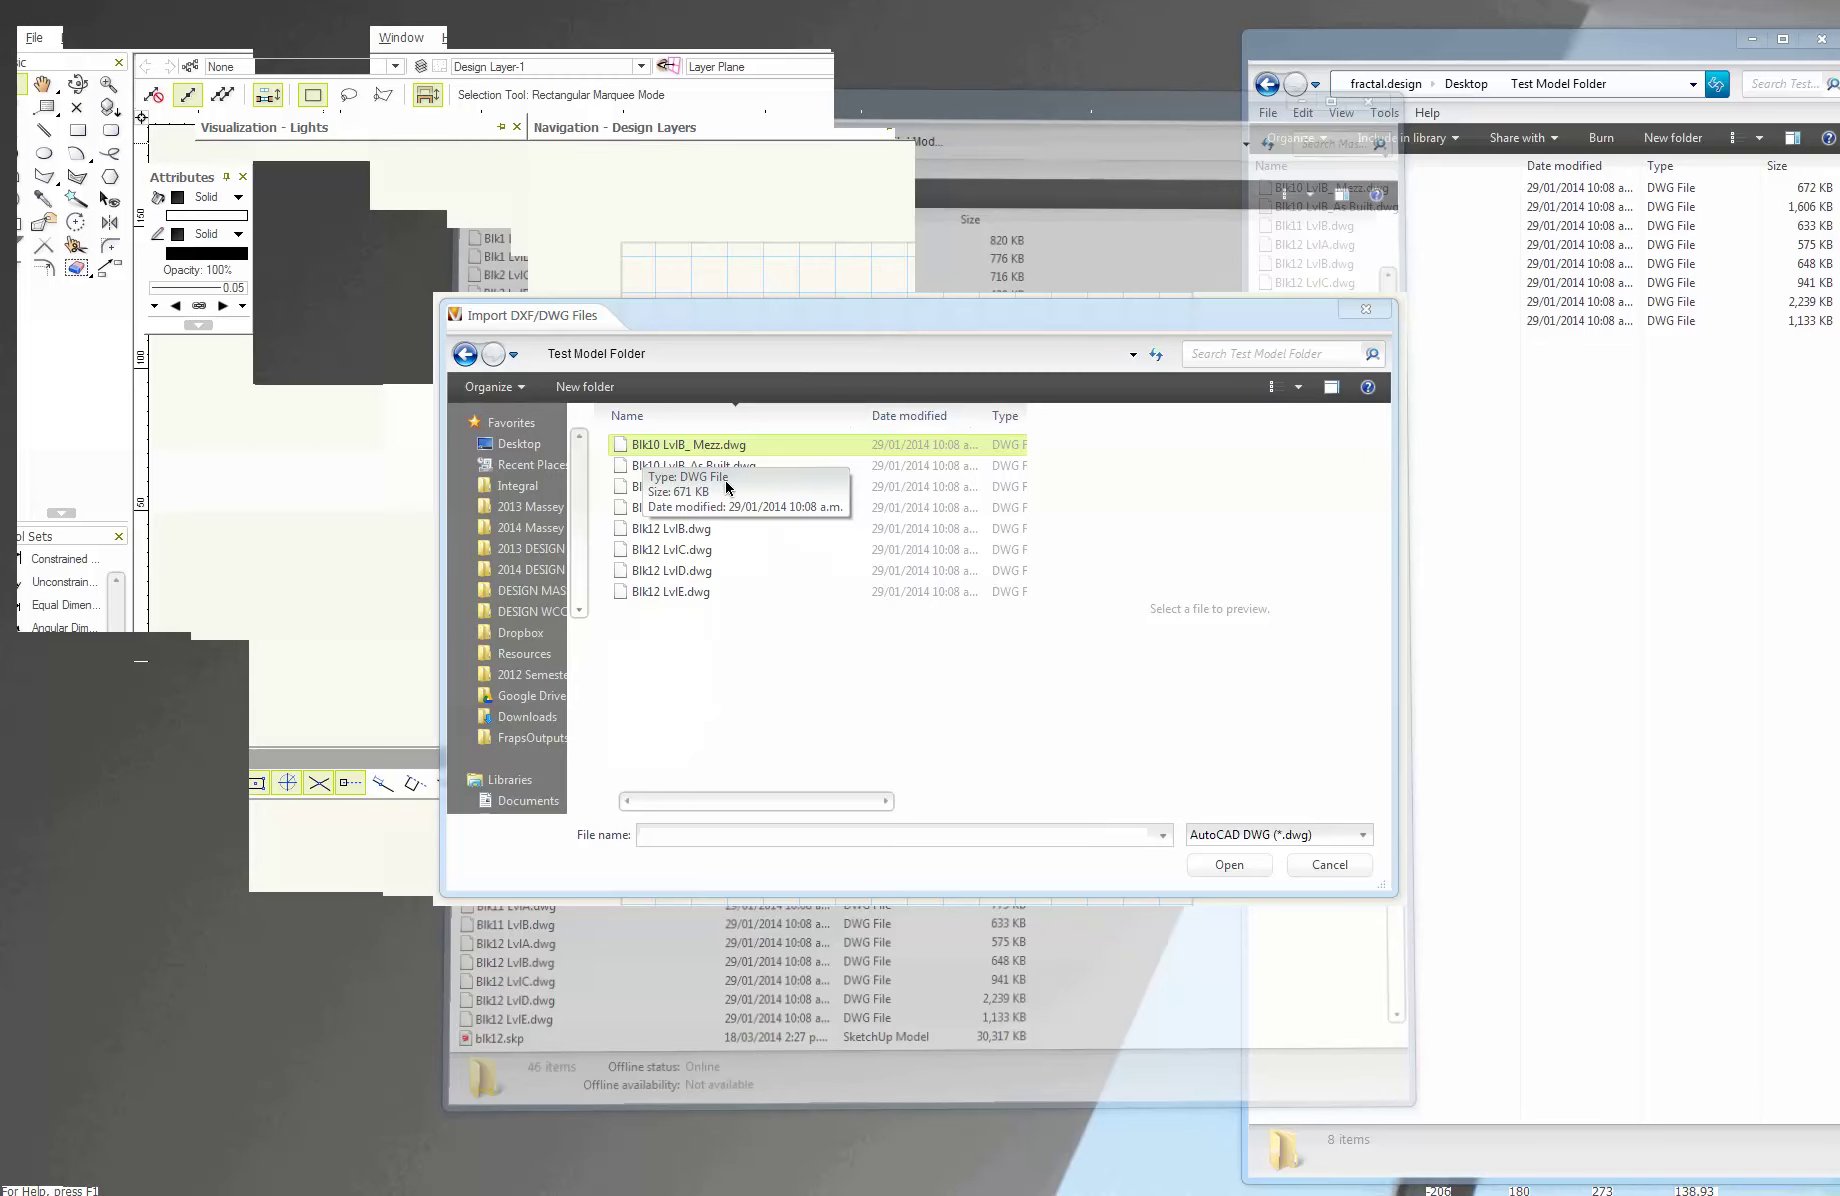
double_click(672, 487)
click(1067, 850)
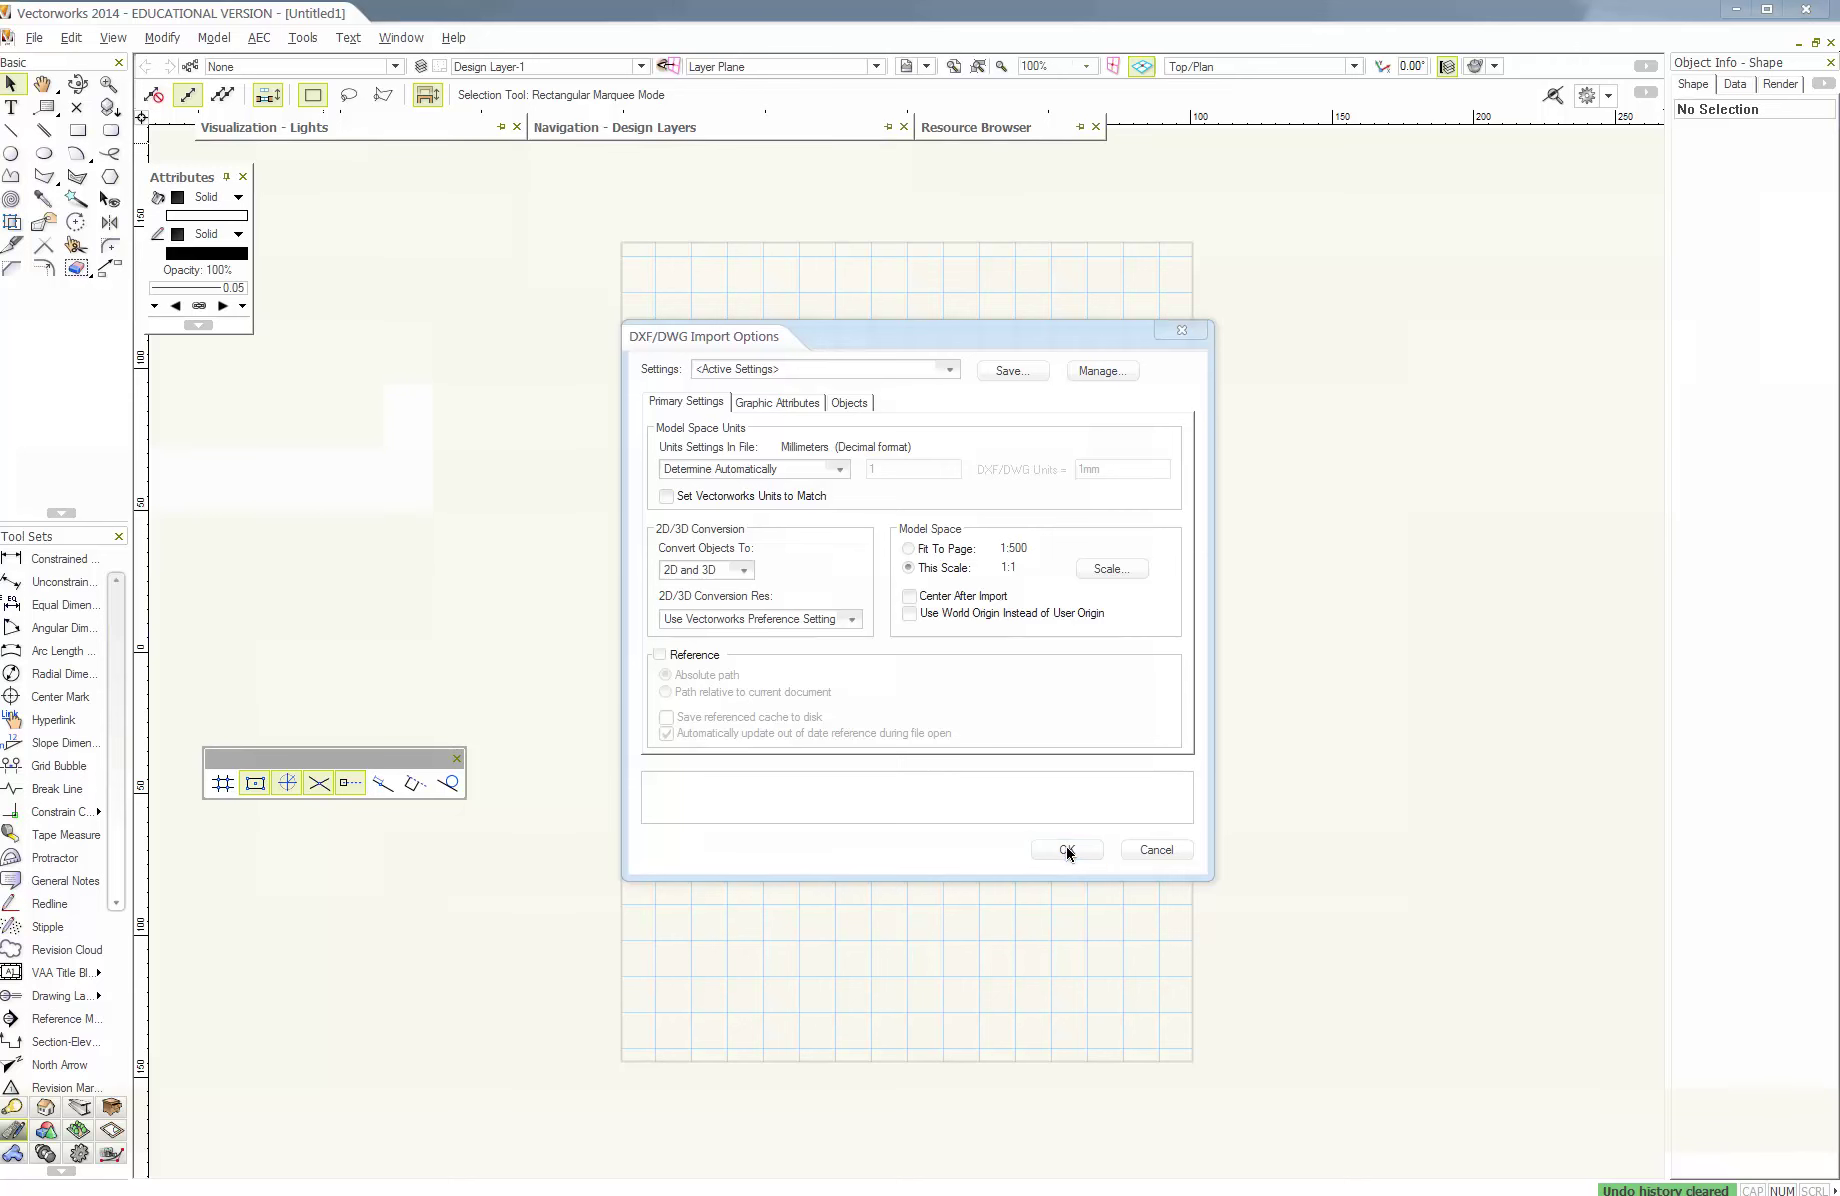
- Accept the 1:1 2D/3D import options and confirm the import results
click(1067, 850)
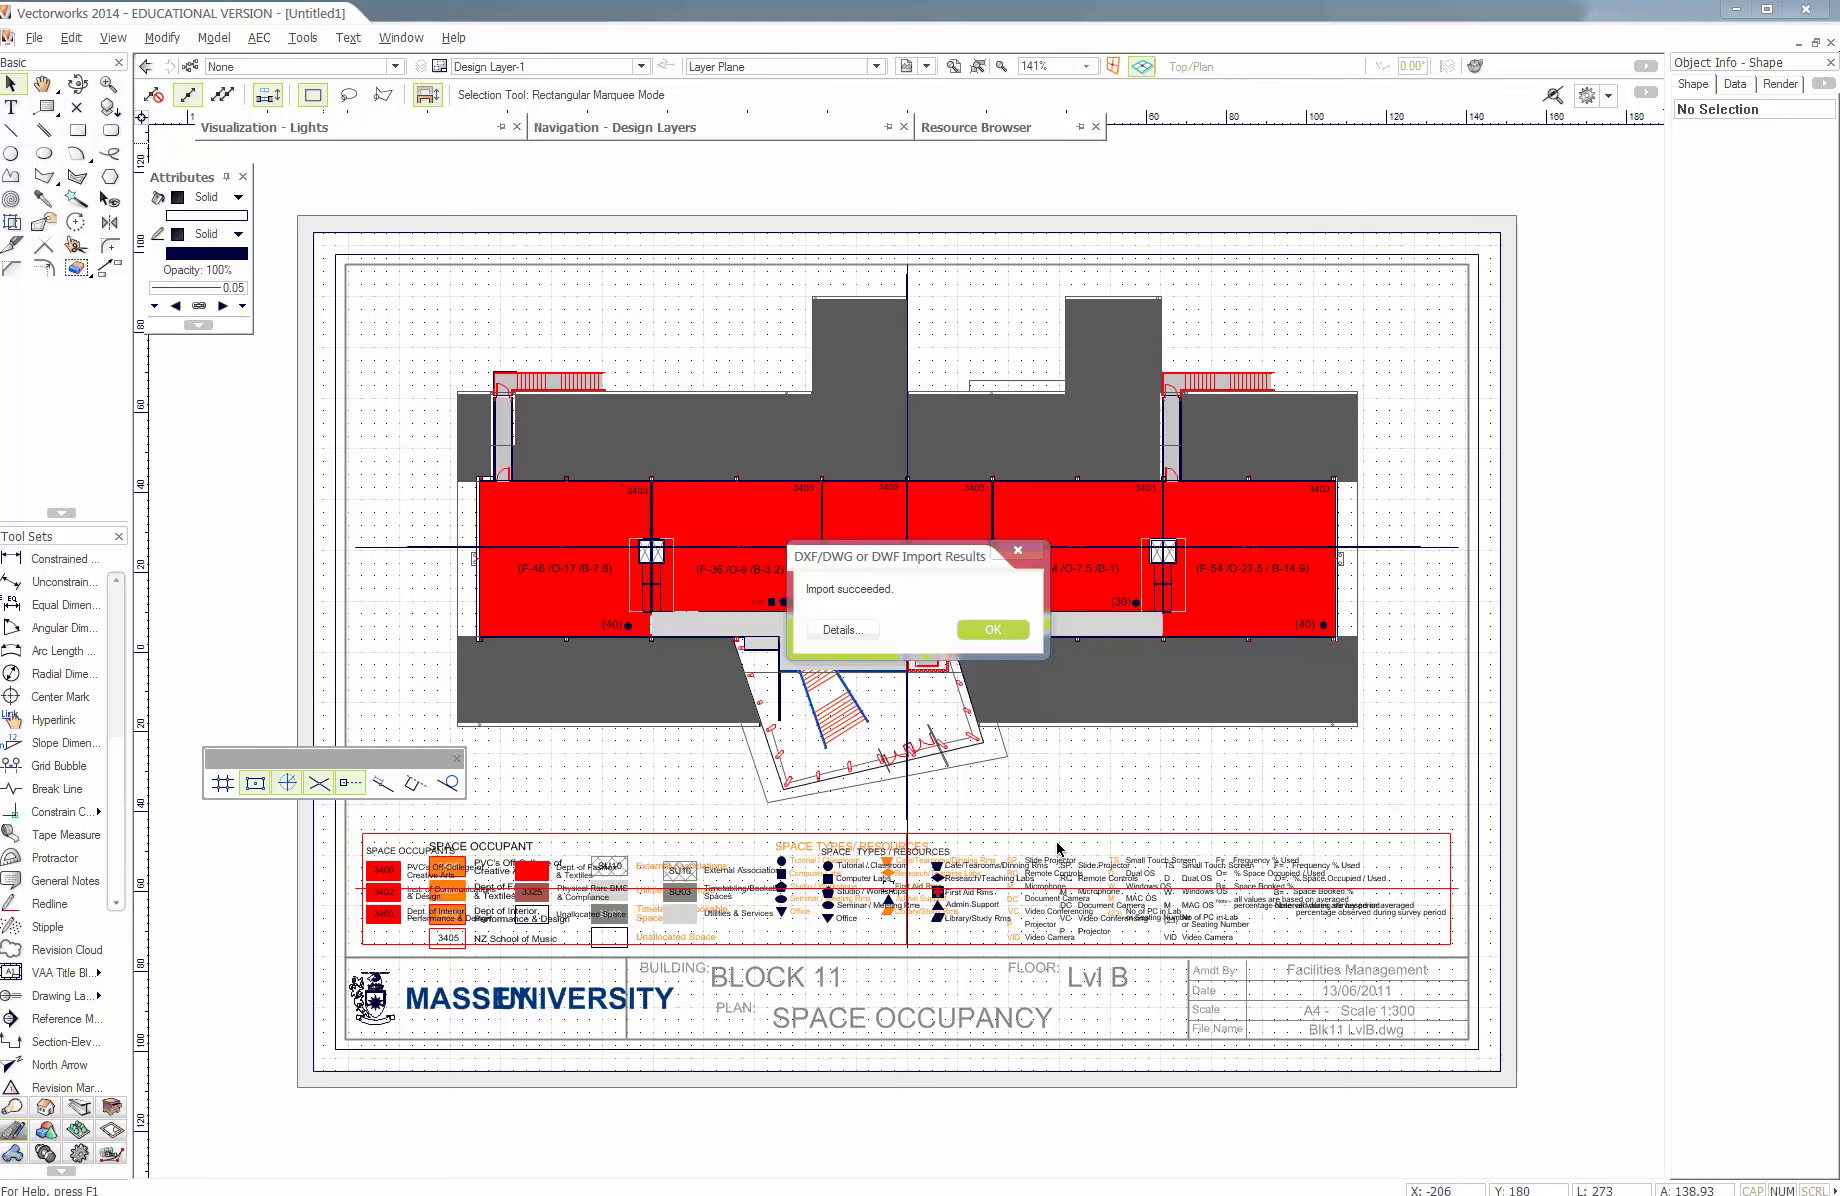
click(994, 631)
- Review the imported classes, then make CLEANING the active sheet layer
click(993, 630)
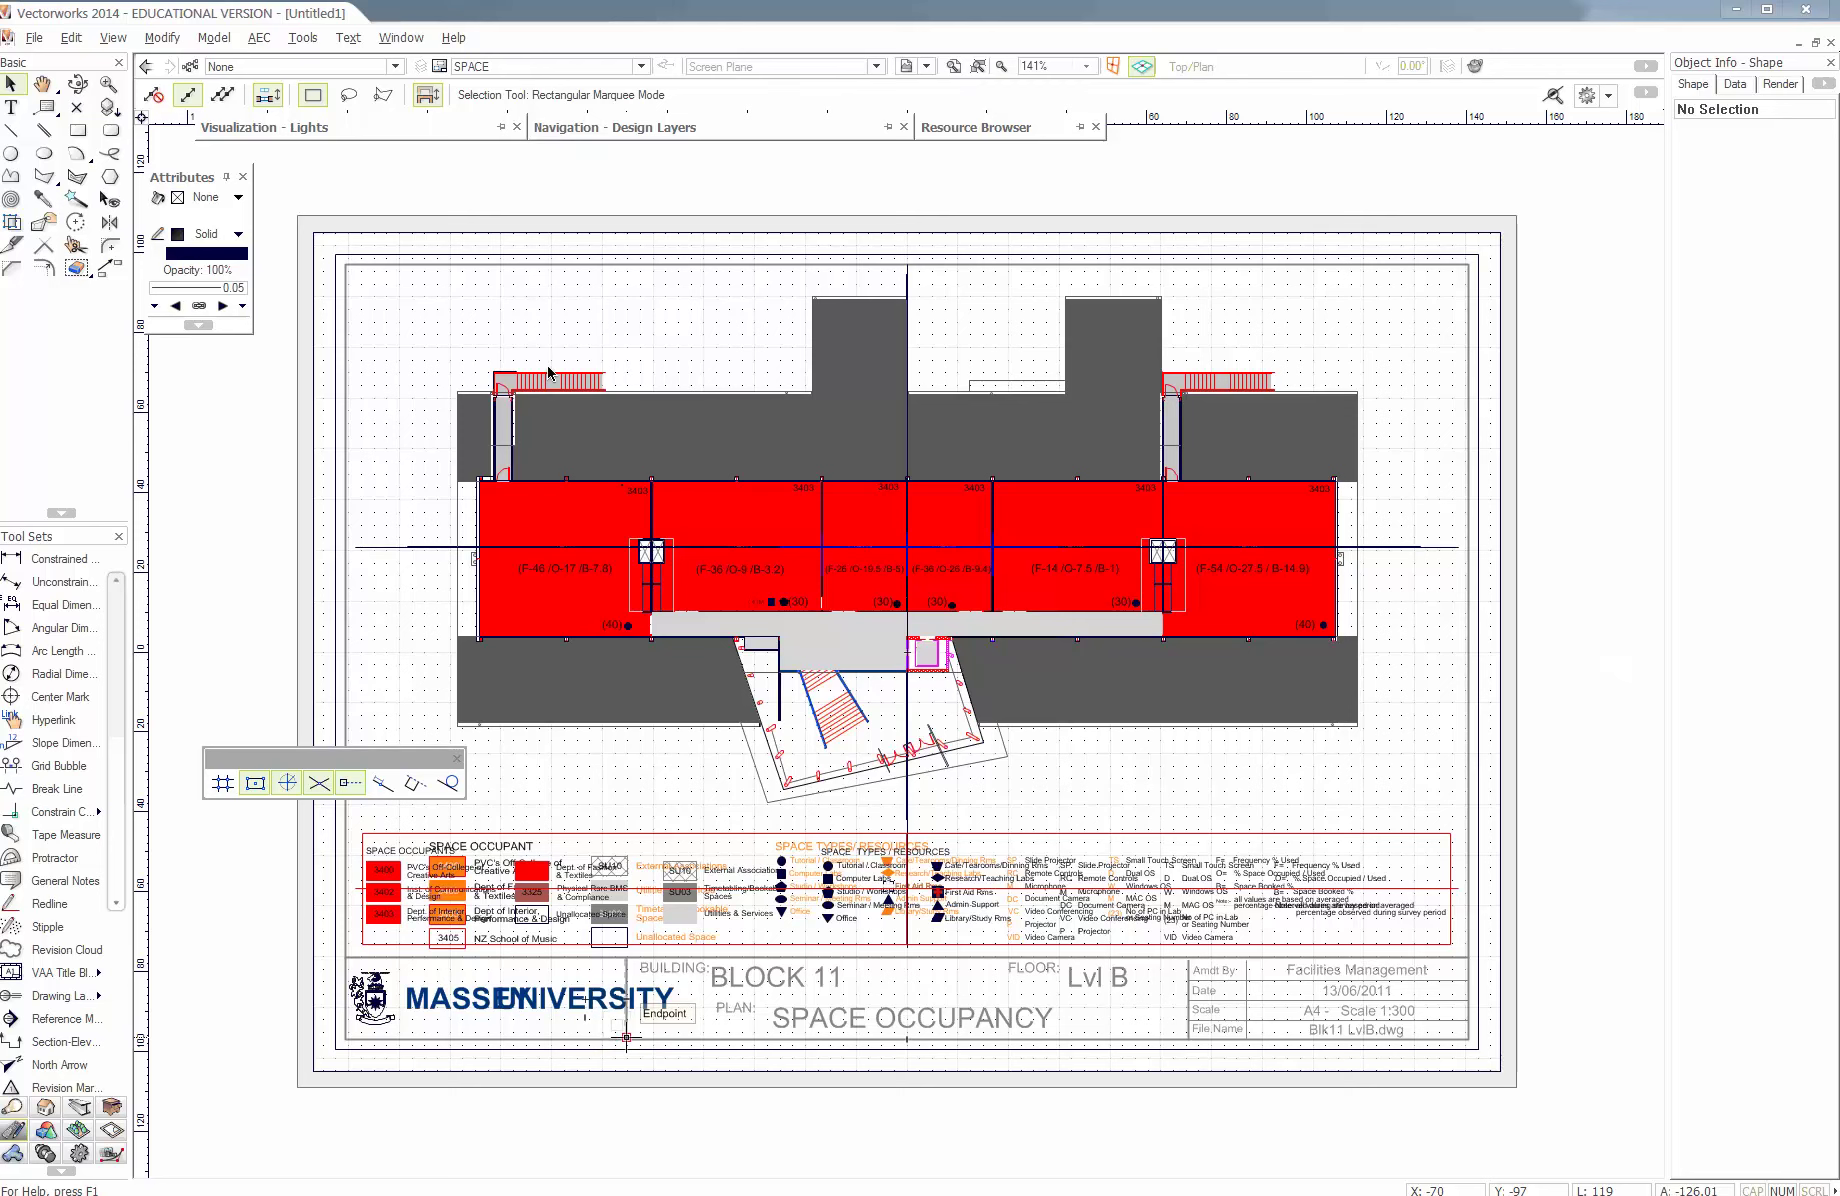
click(582, 150)
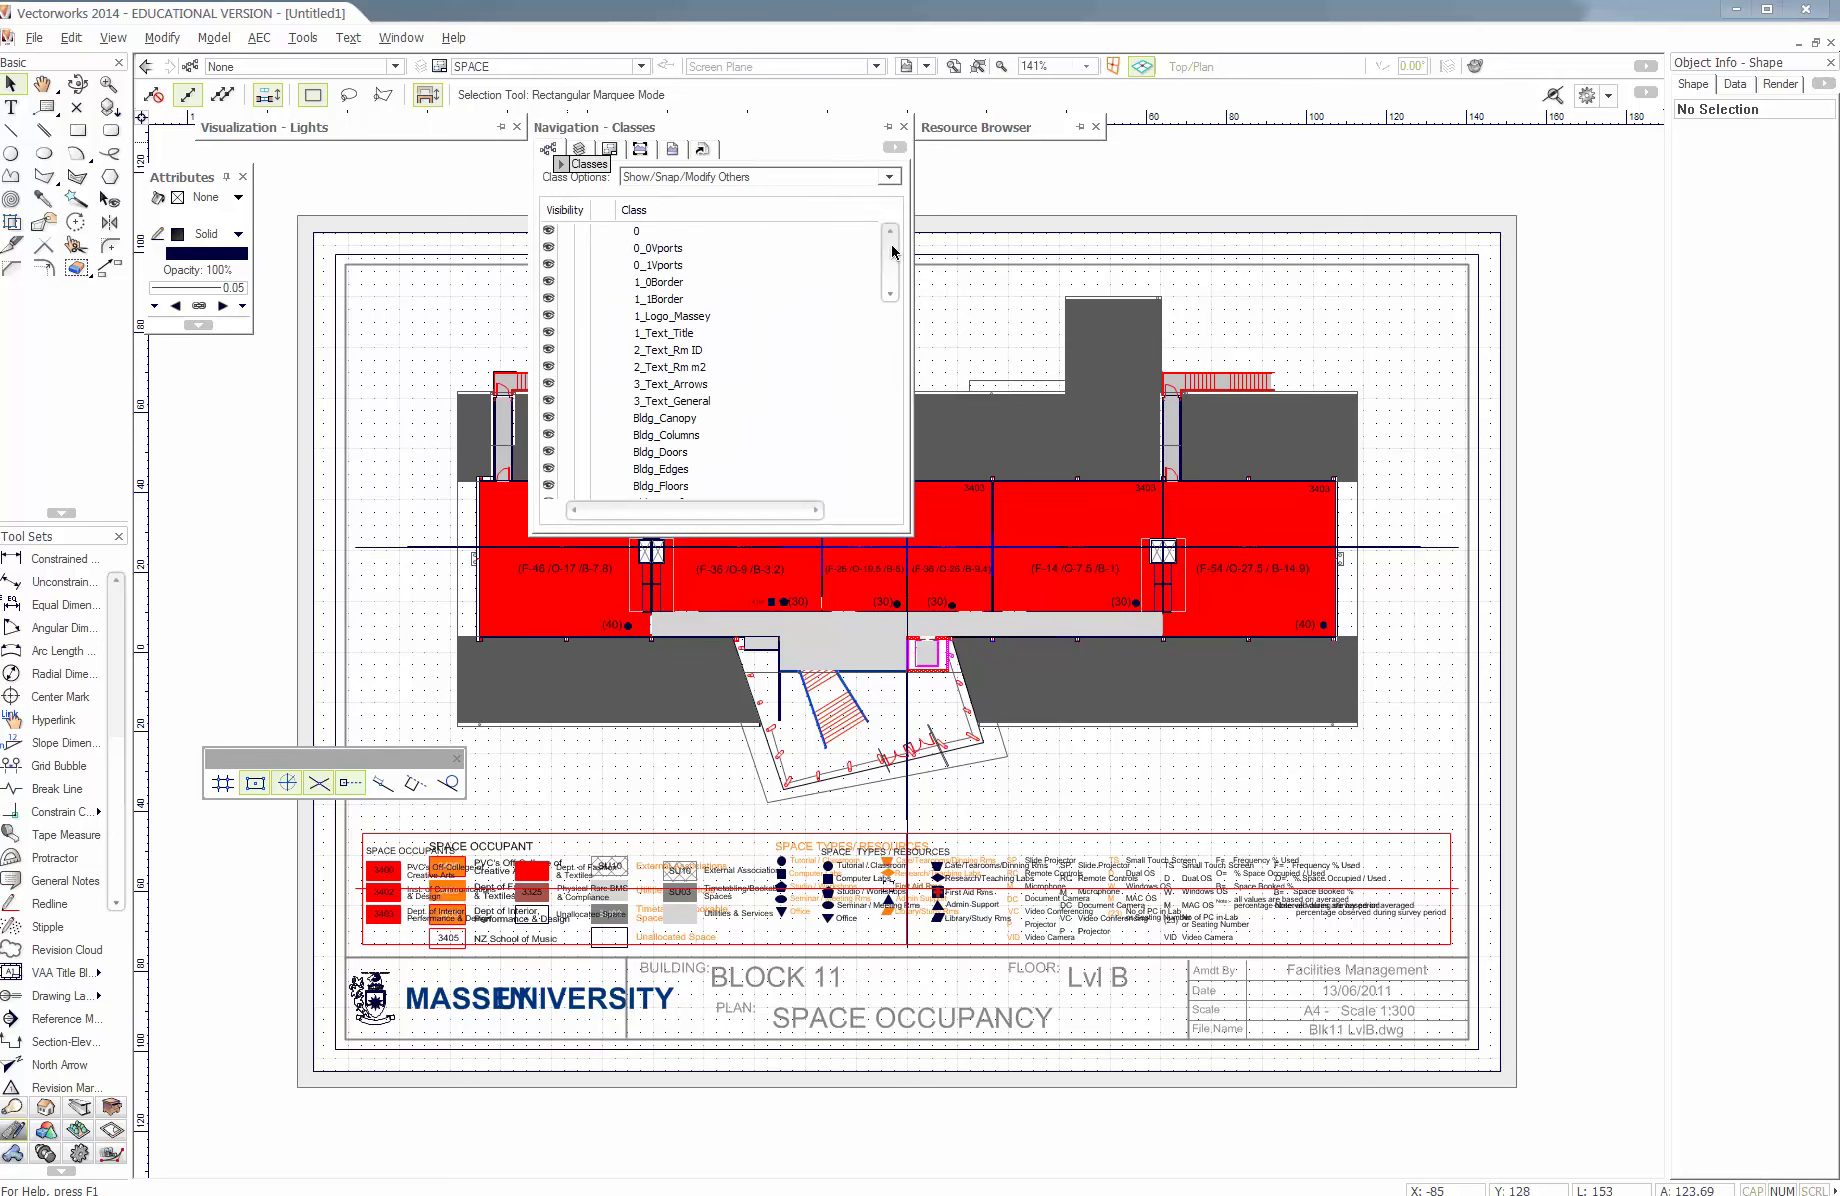
drag(893, 251, 893, 392)
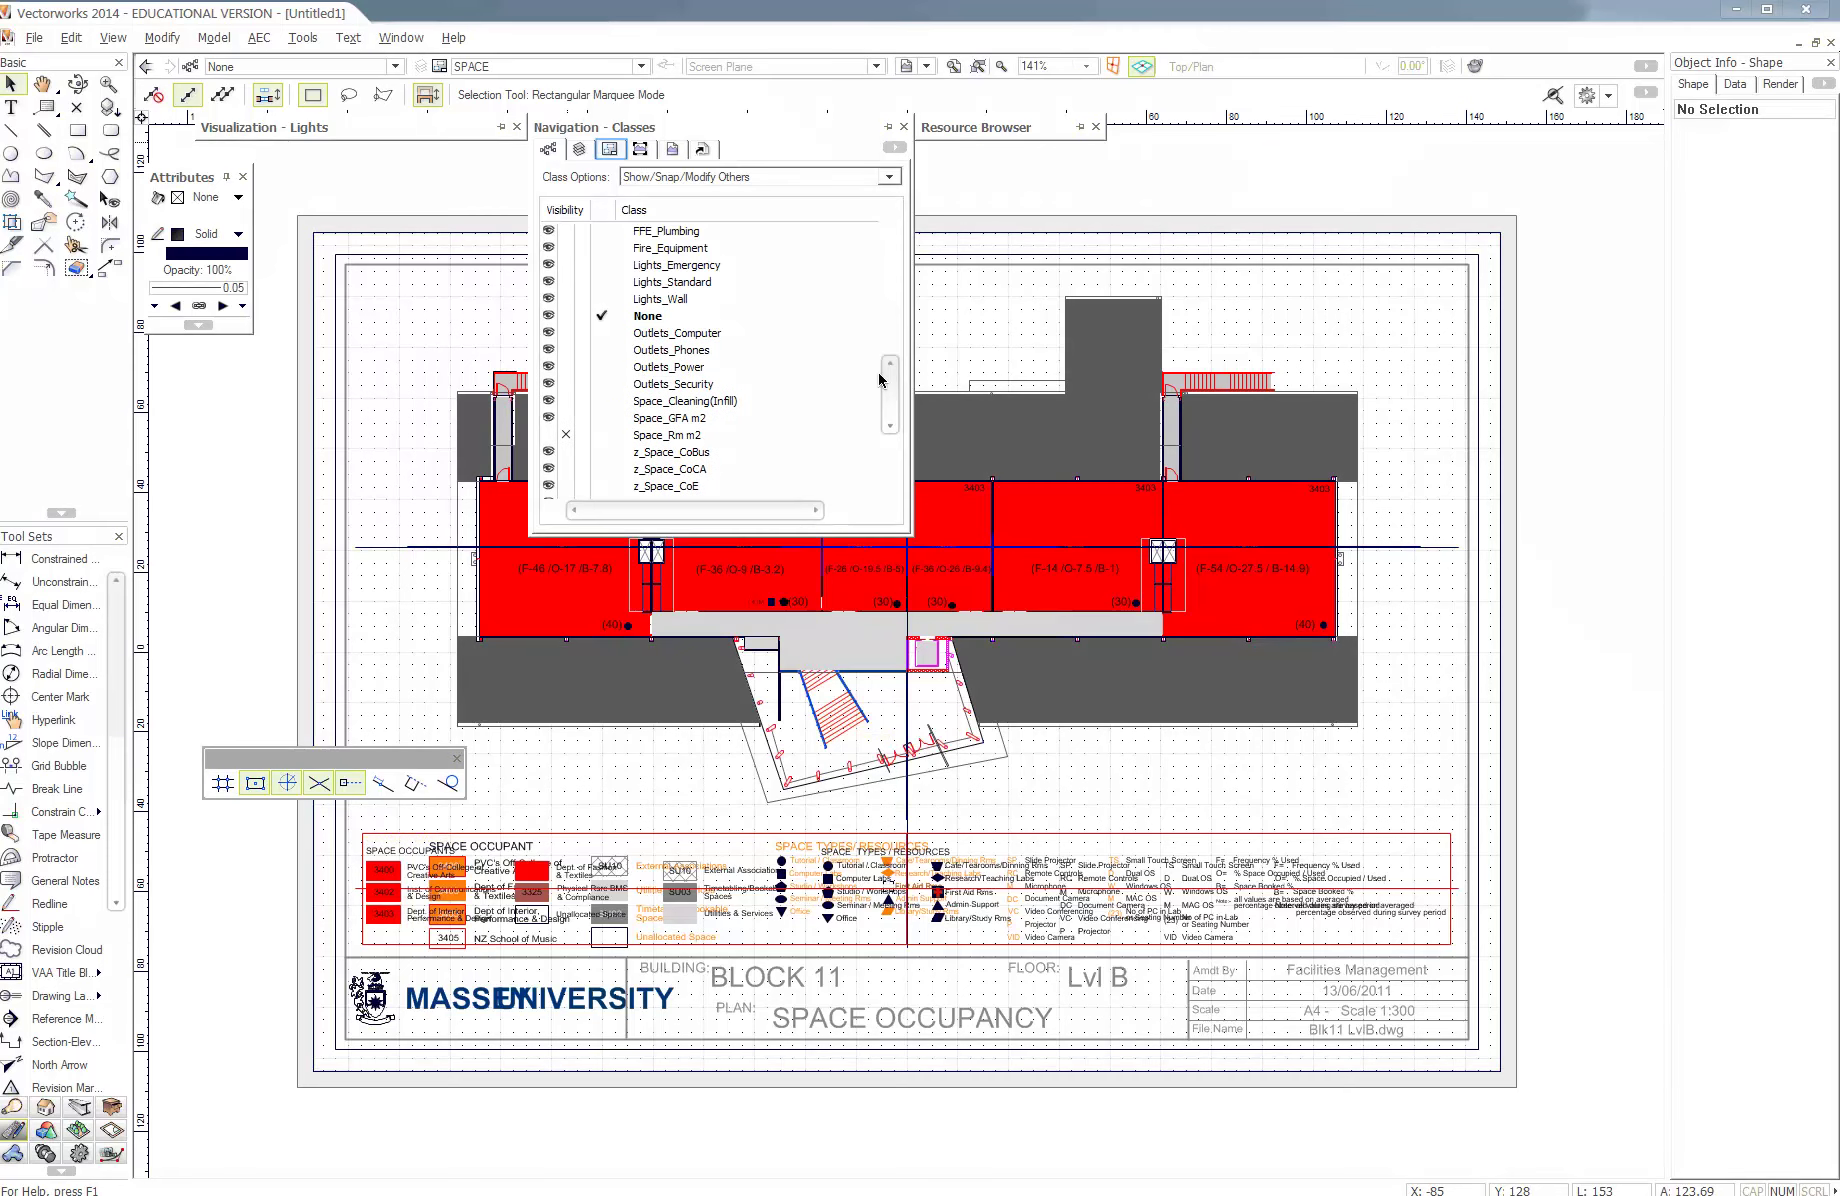
click(609, 150)
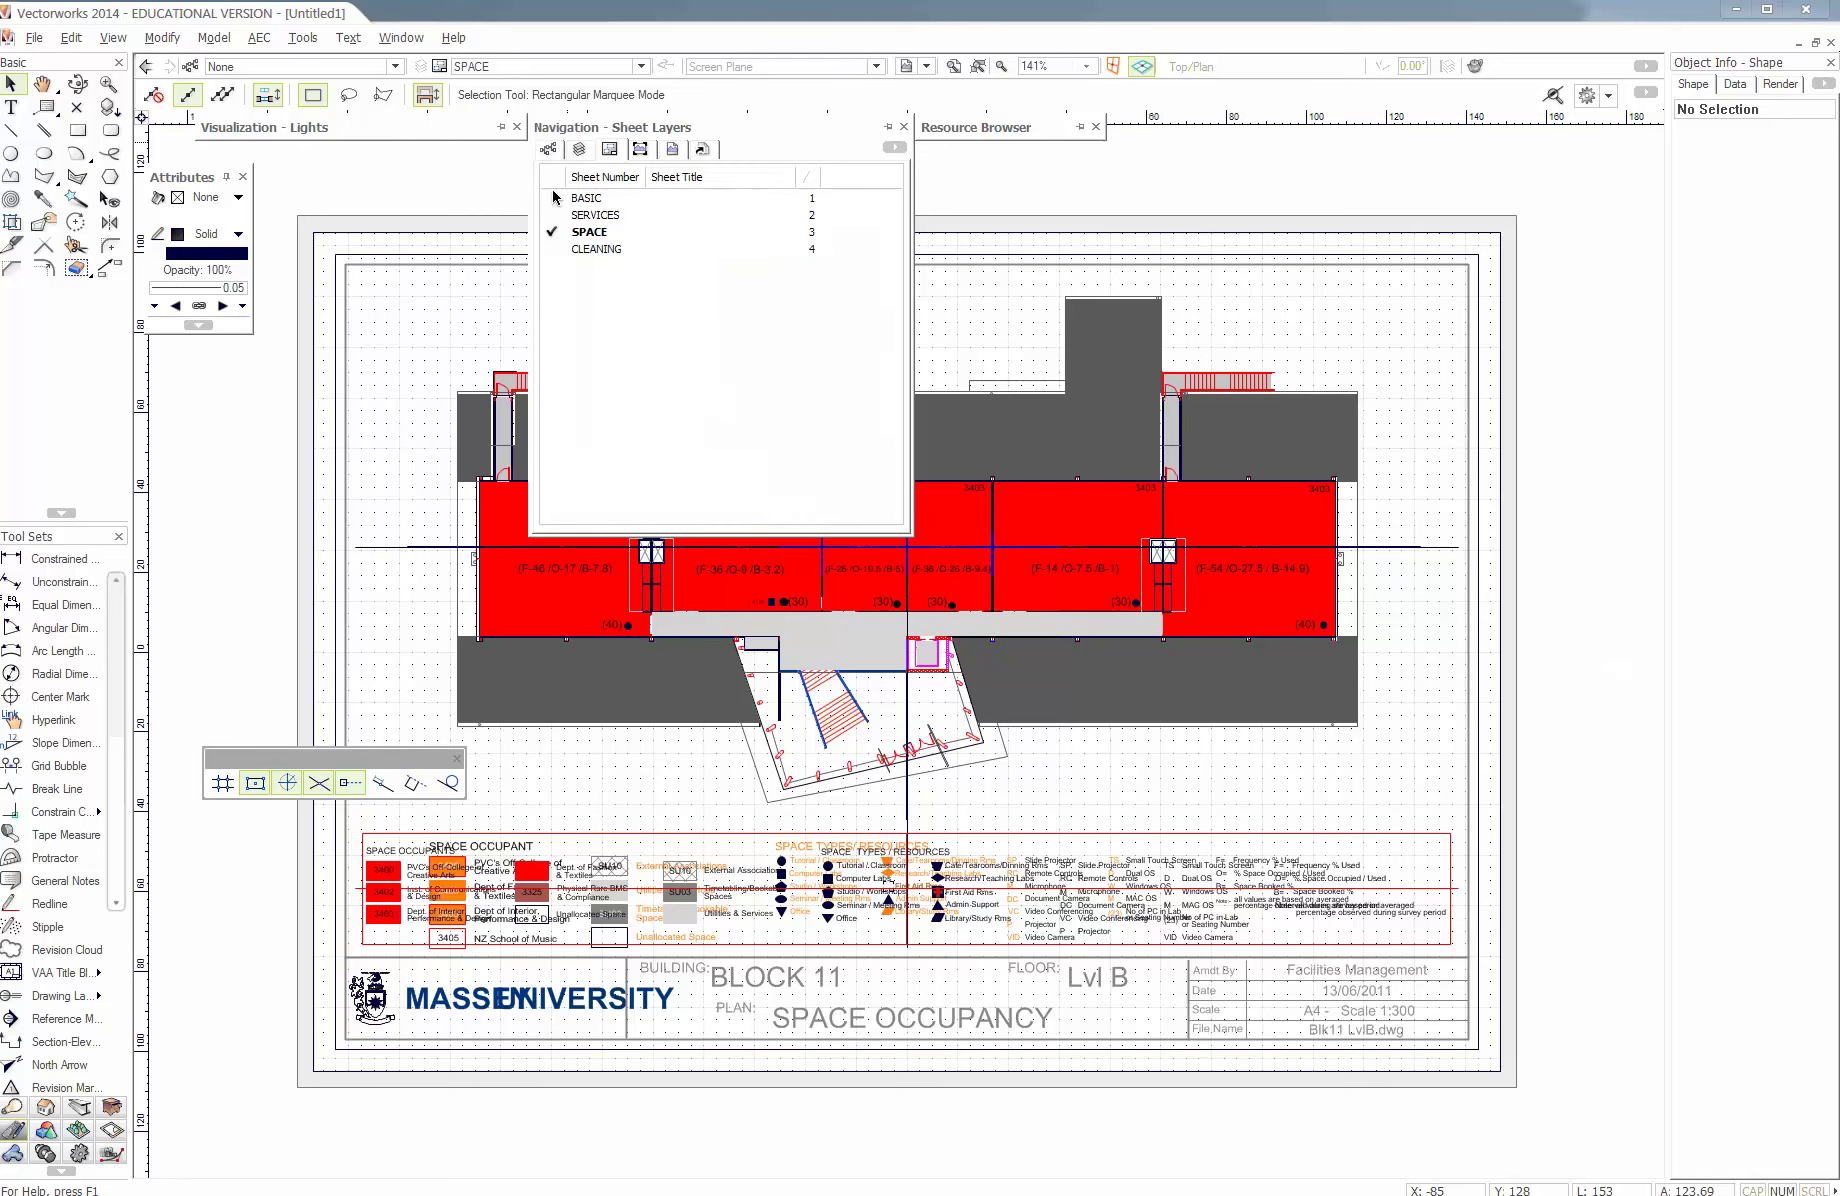
click(547, 252)
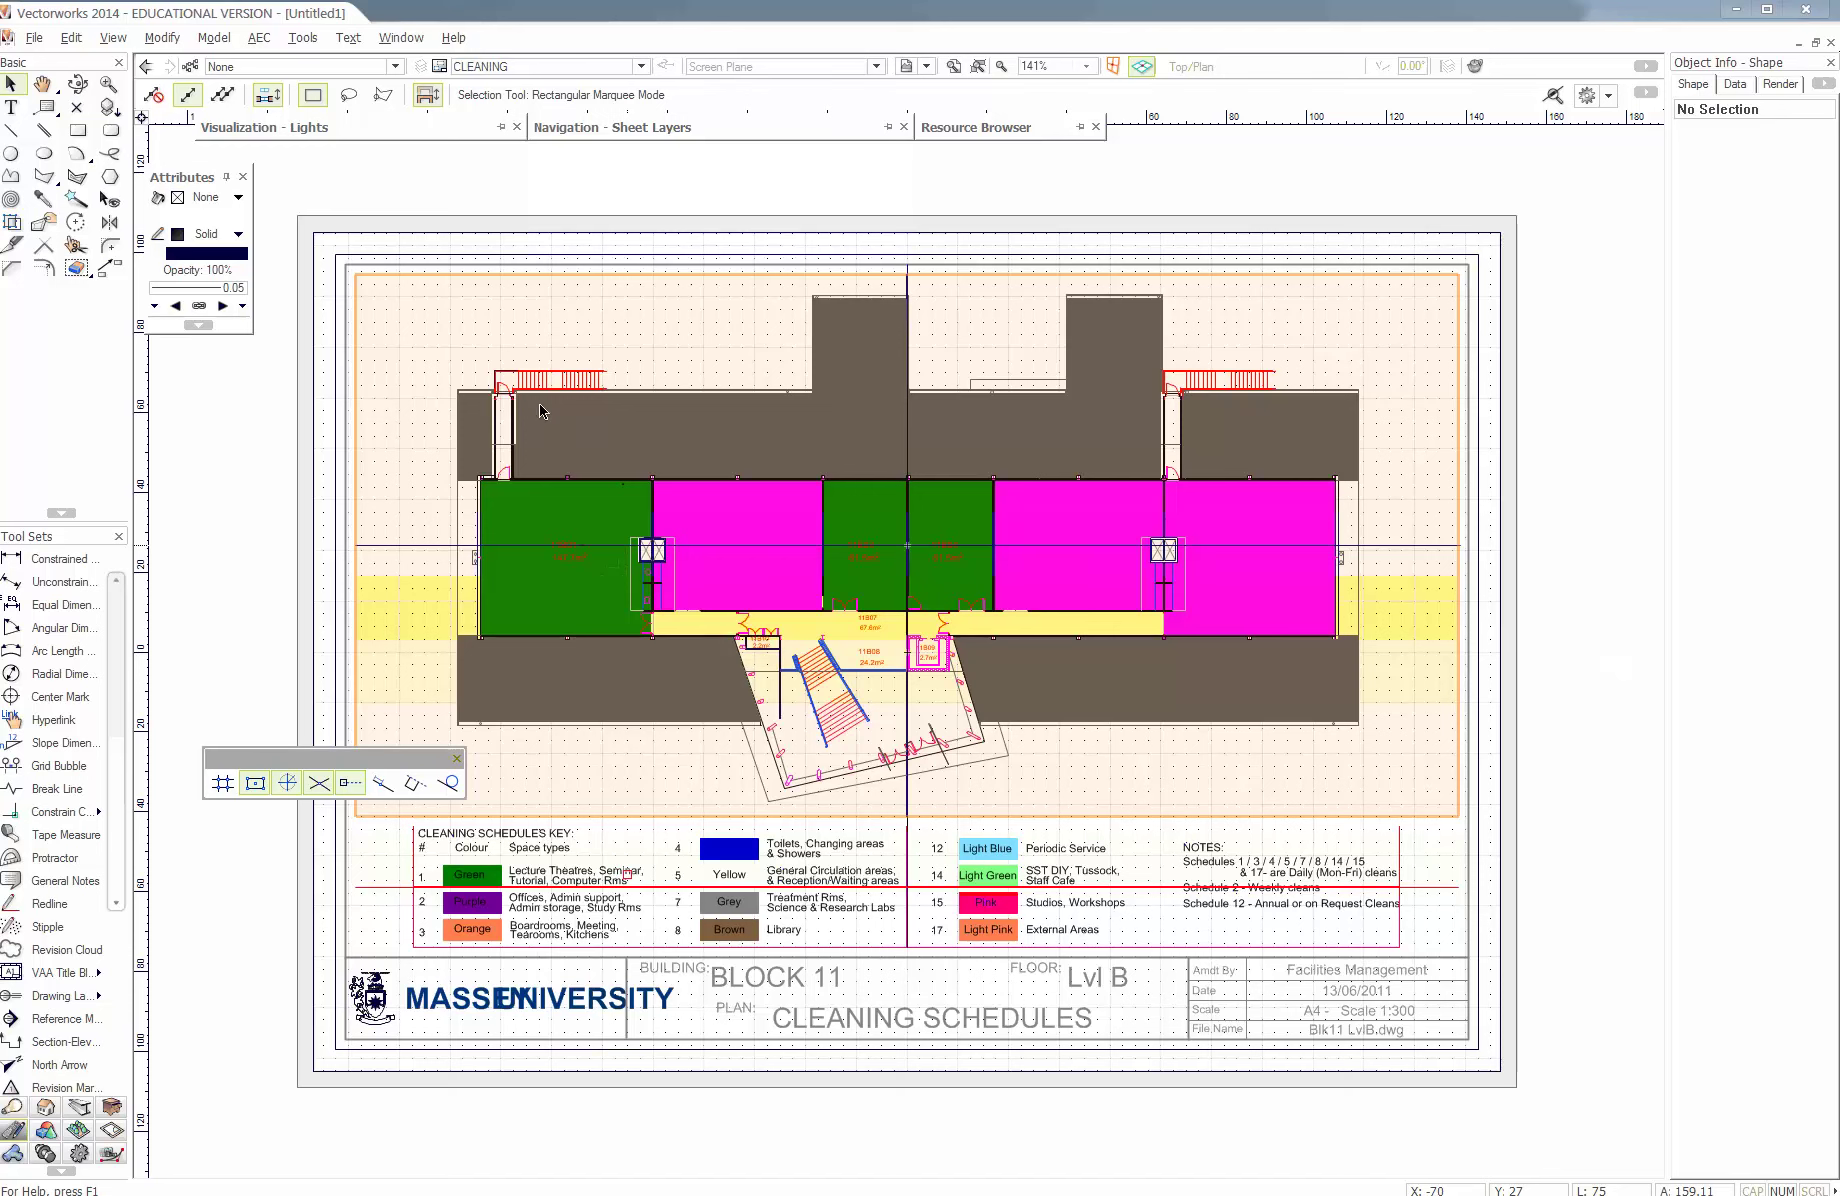
click(522, 66)
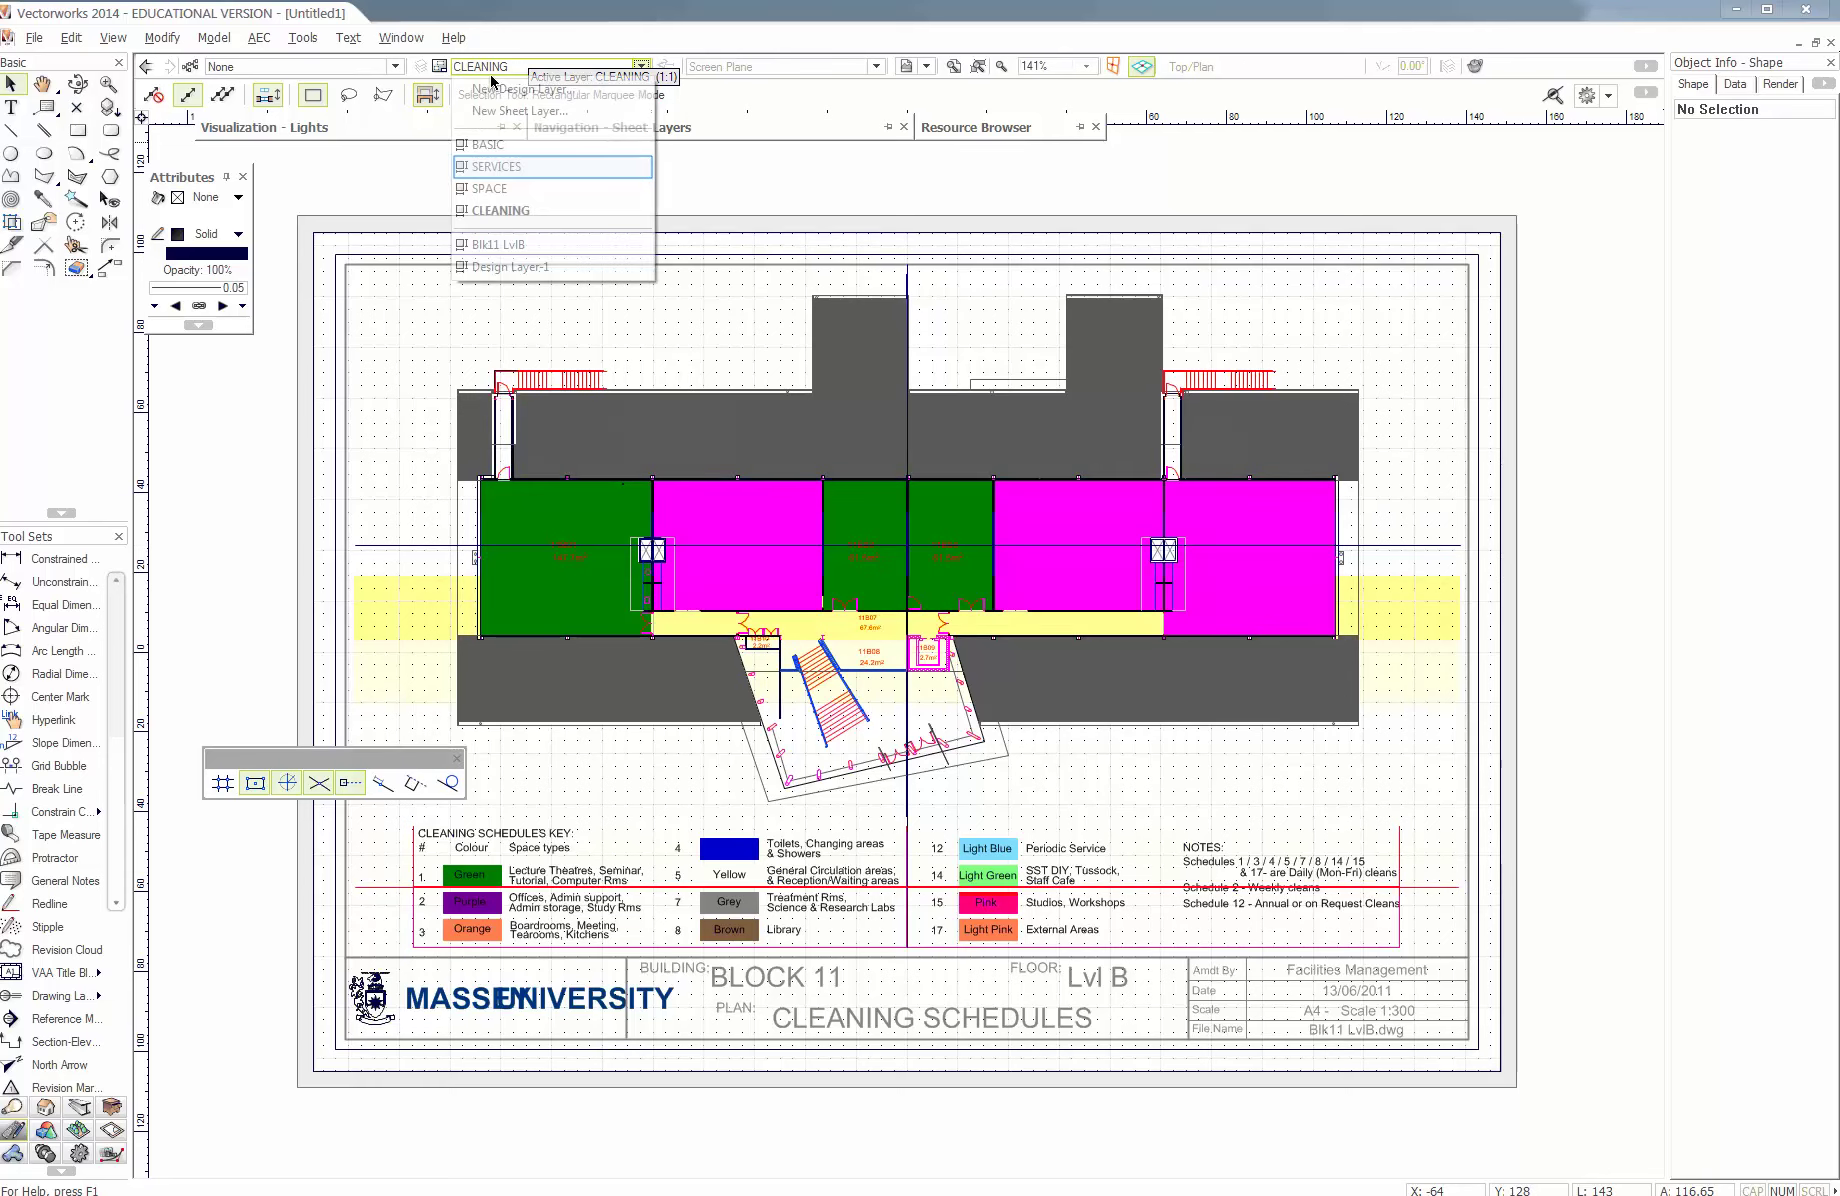
click(472, 174)
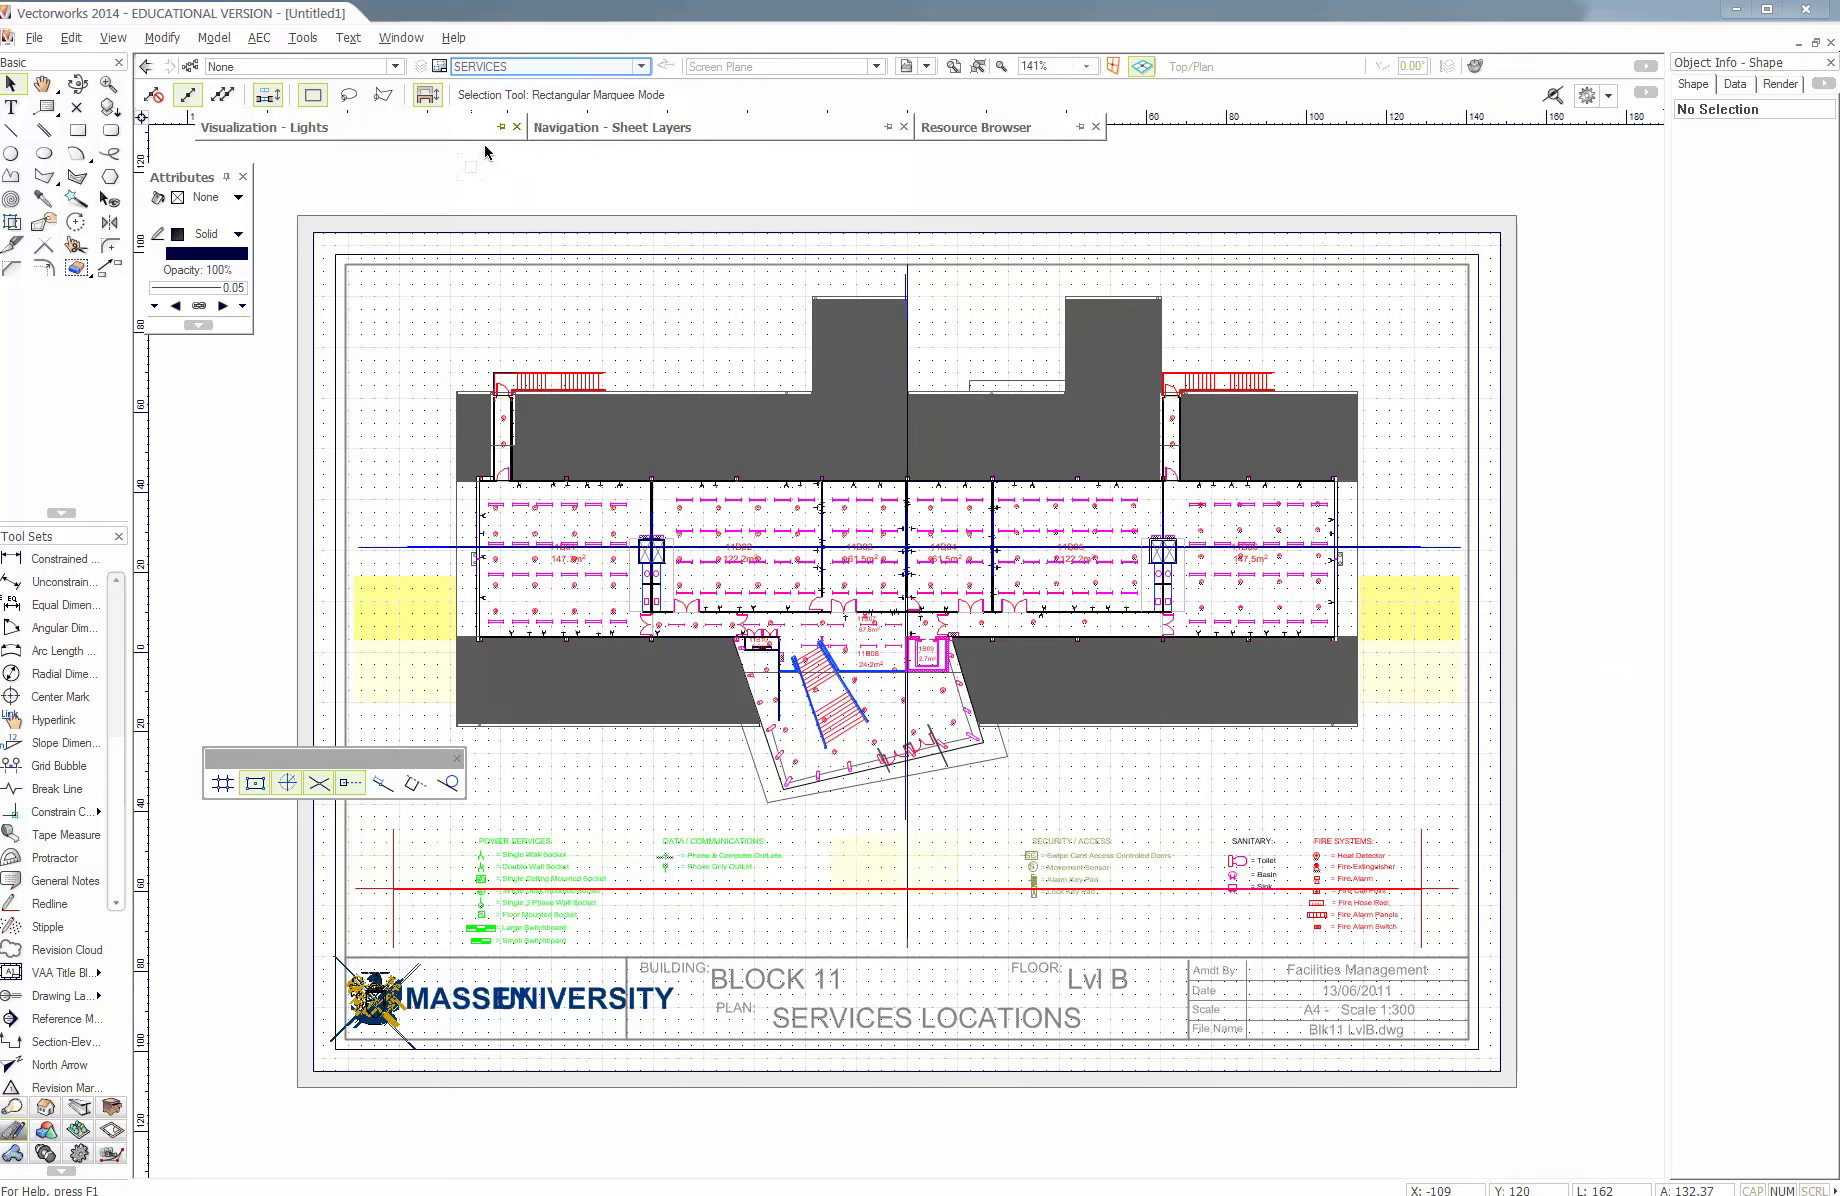
click(491, 68)
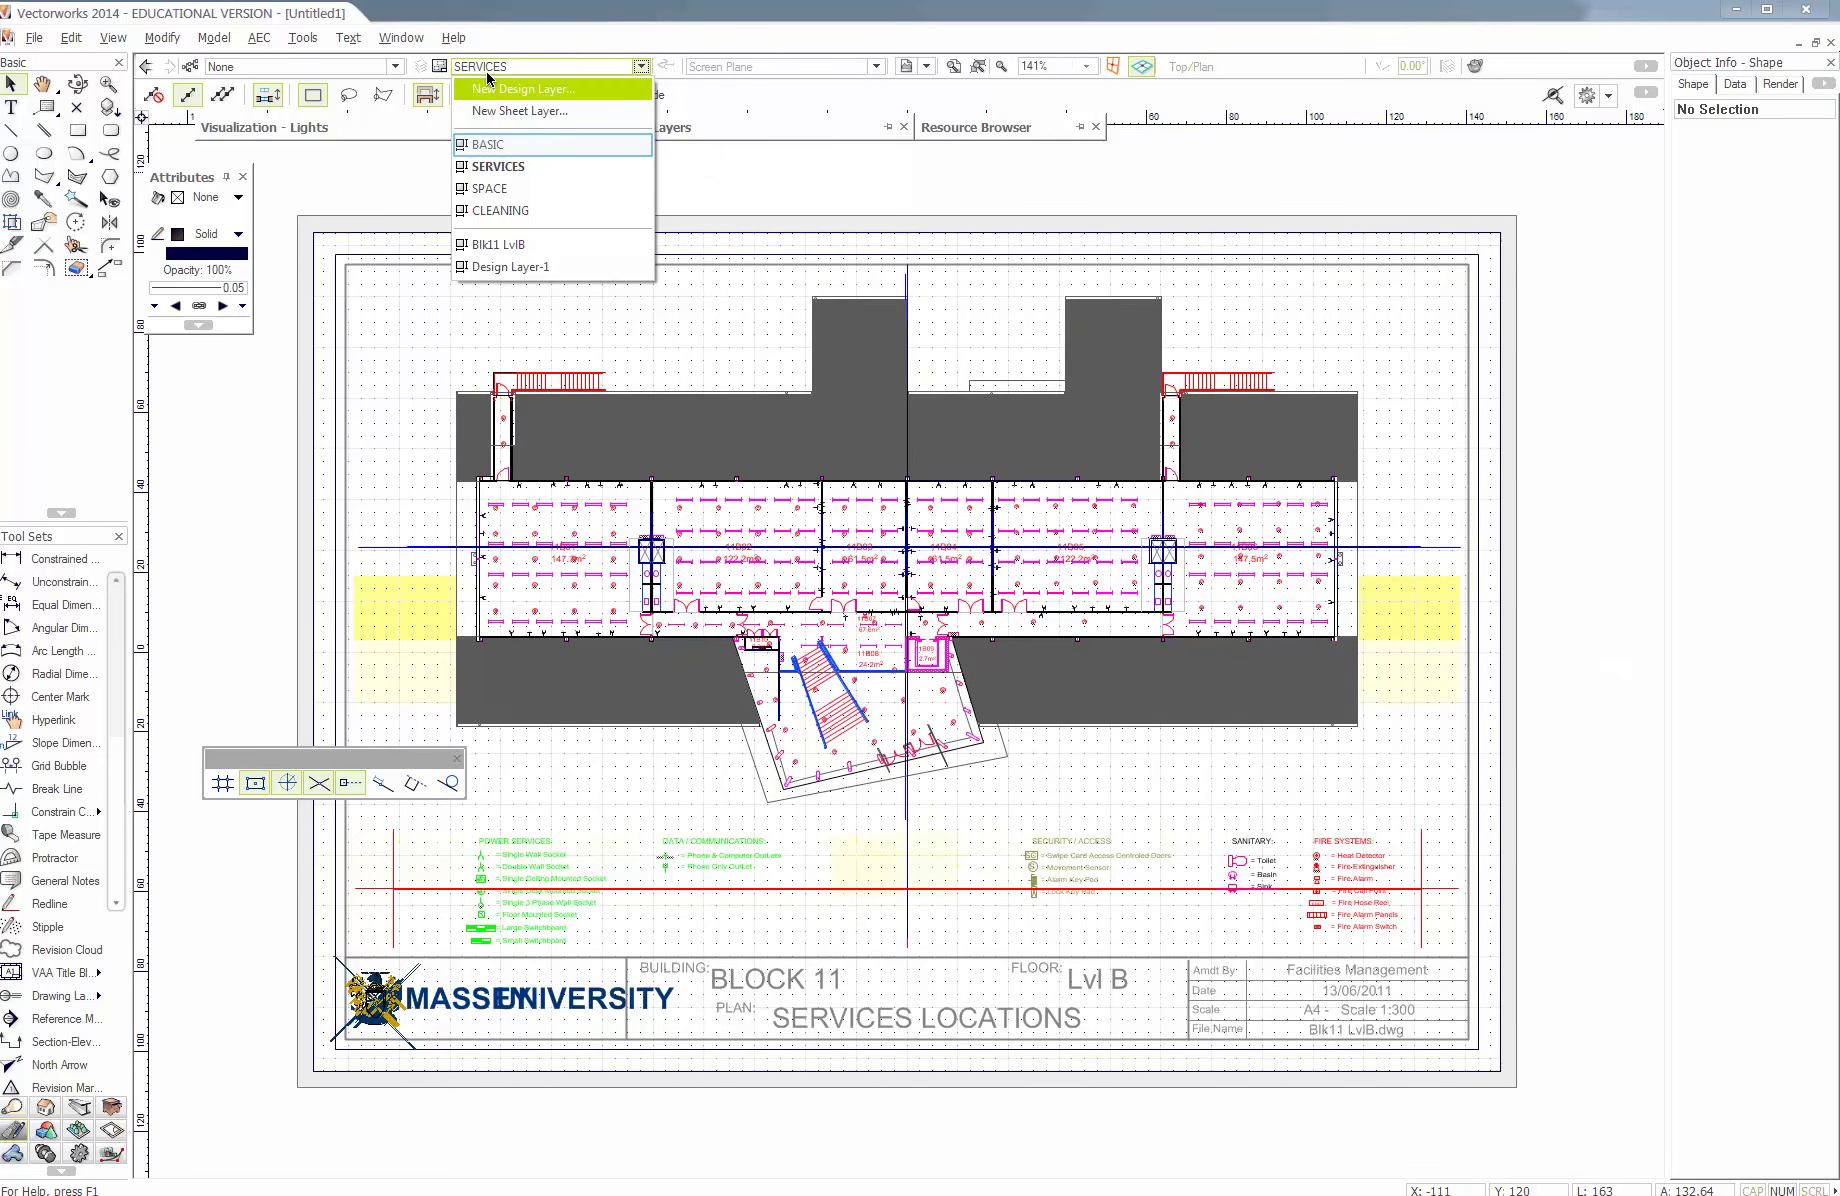
click(468, 145)
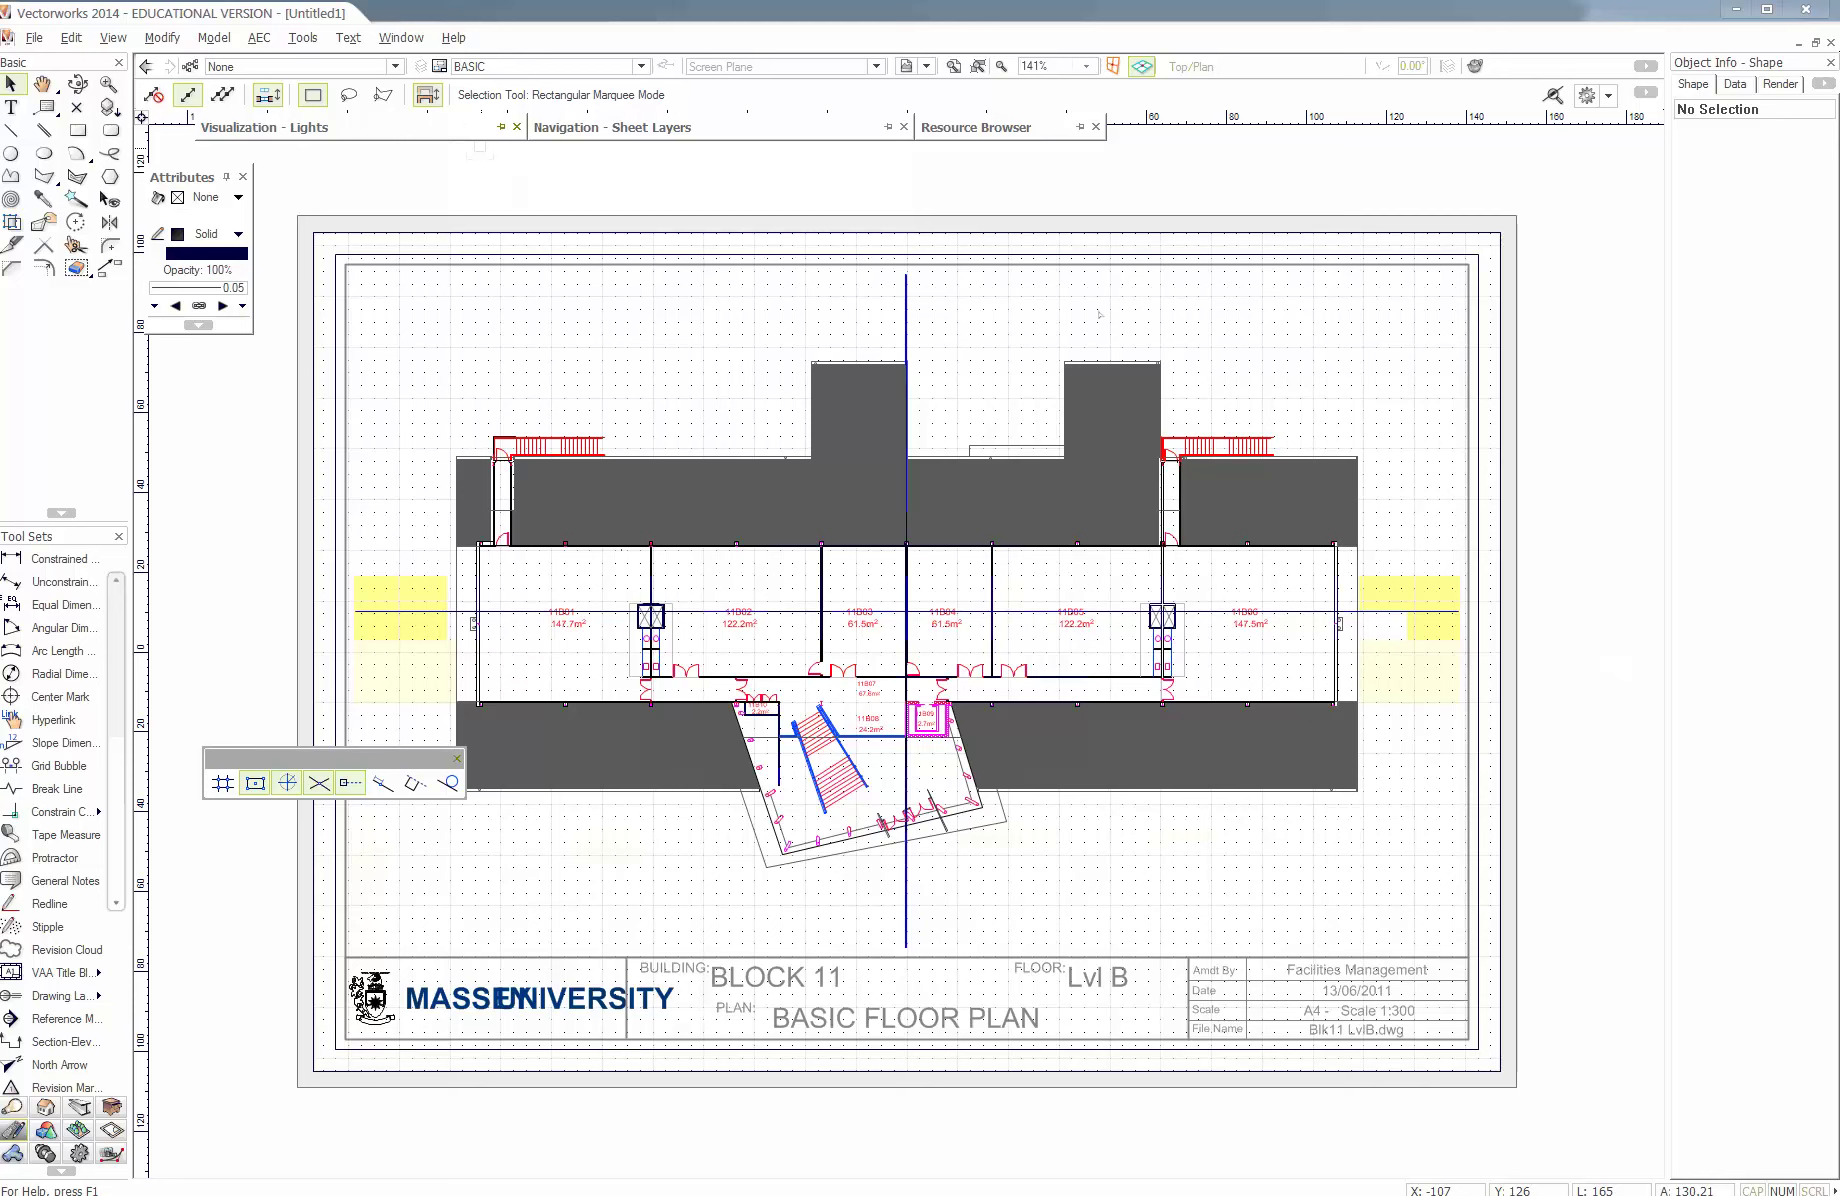
click(1293, 790)
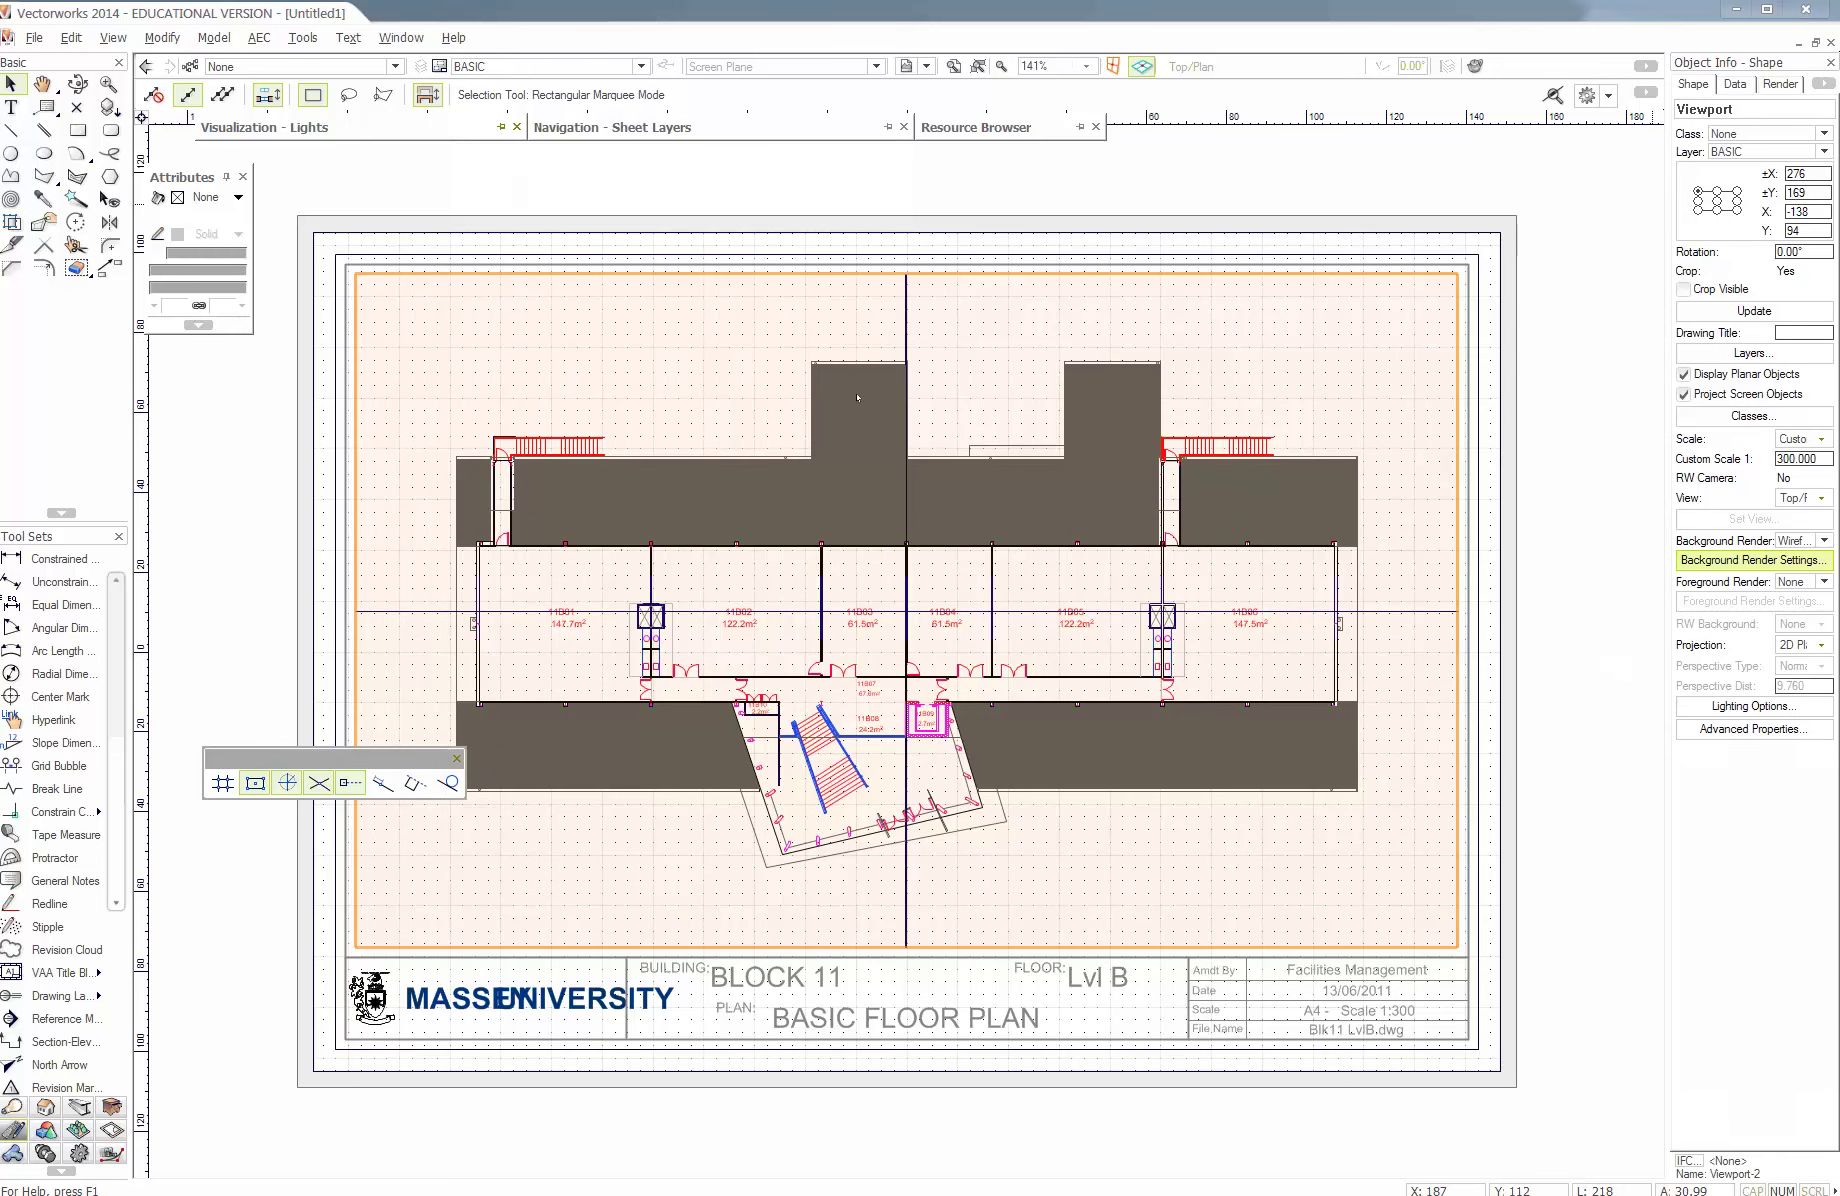
click(720, 192)
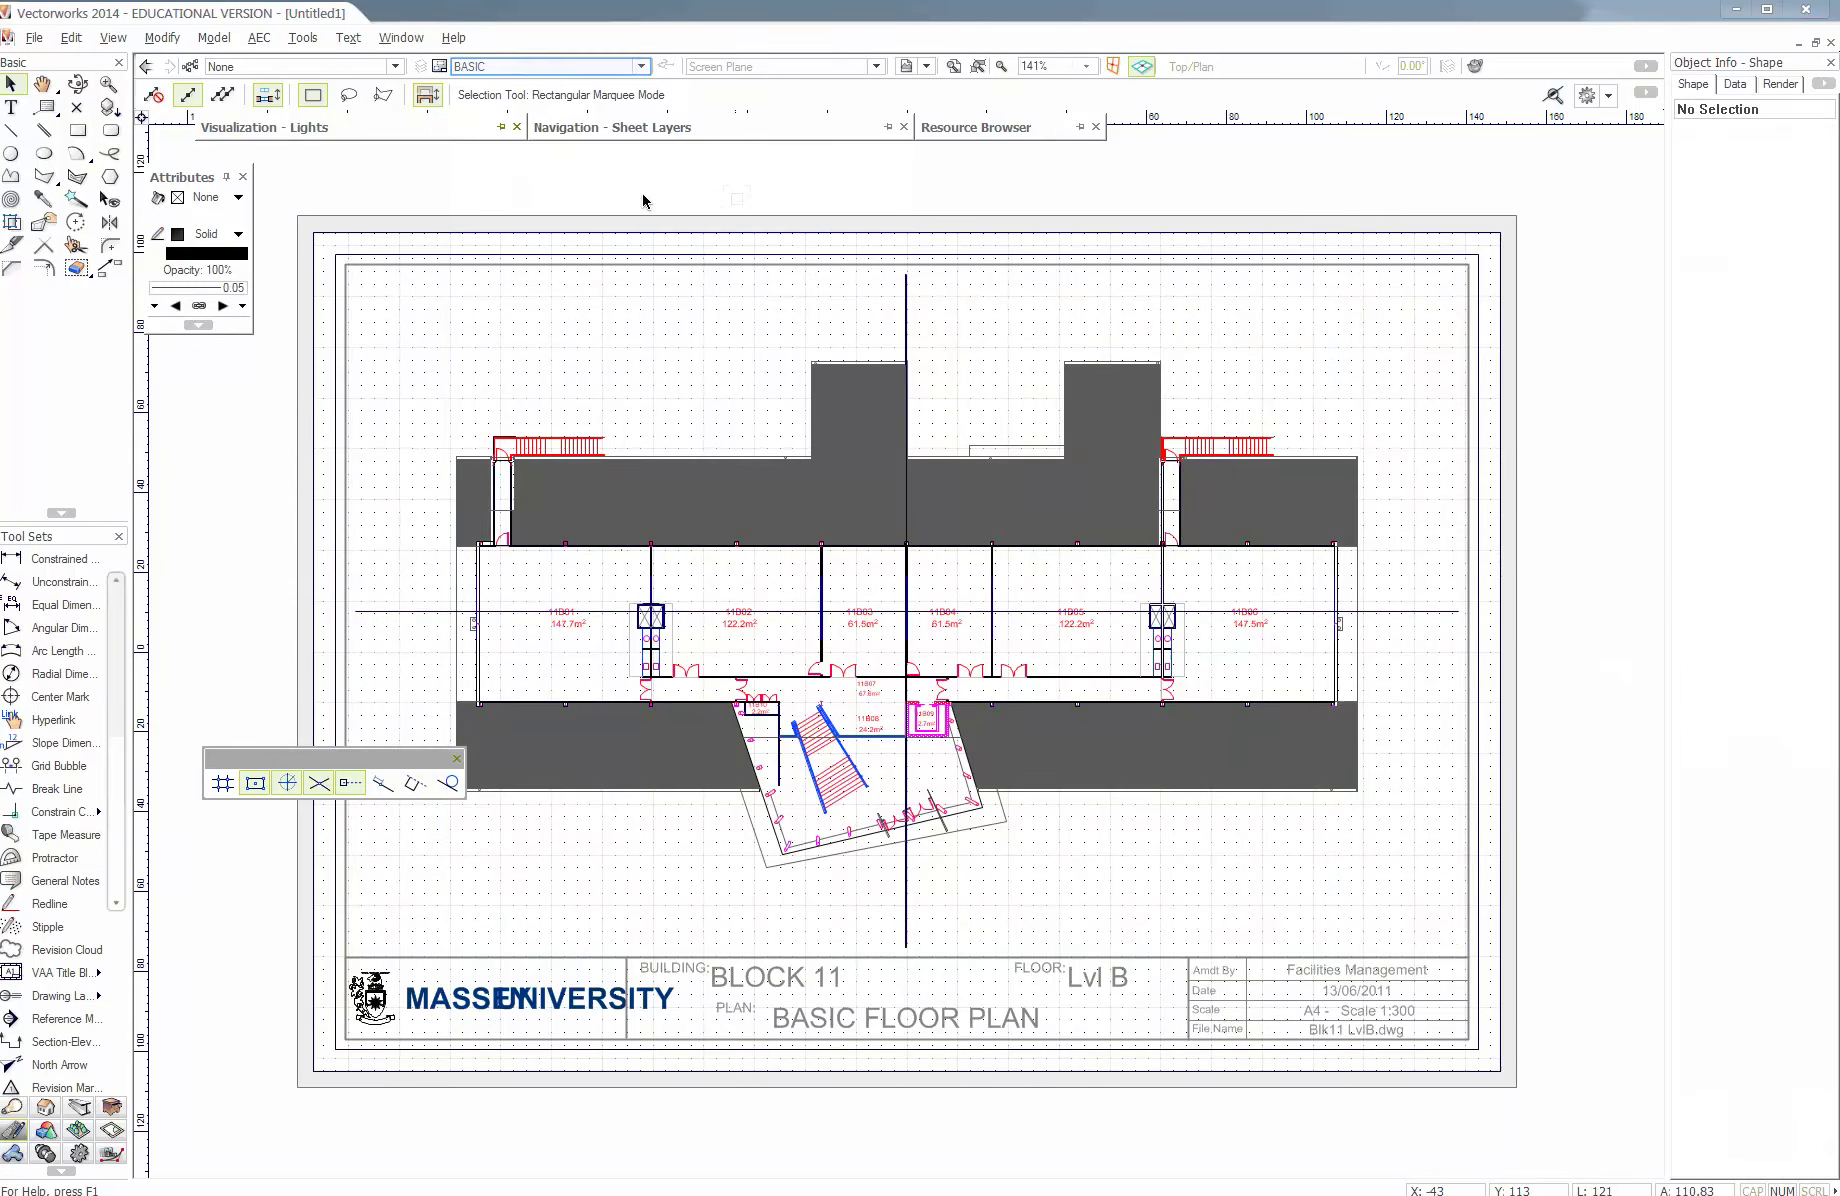
- Make Blk11 LvlB the active layer and frame the whole floor plan with its key tables
click(512, 67)
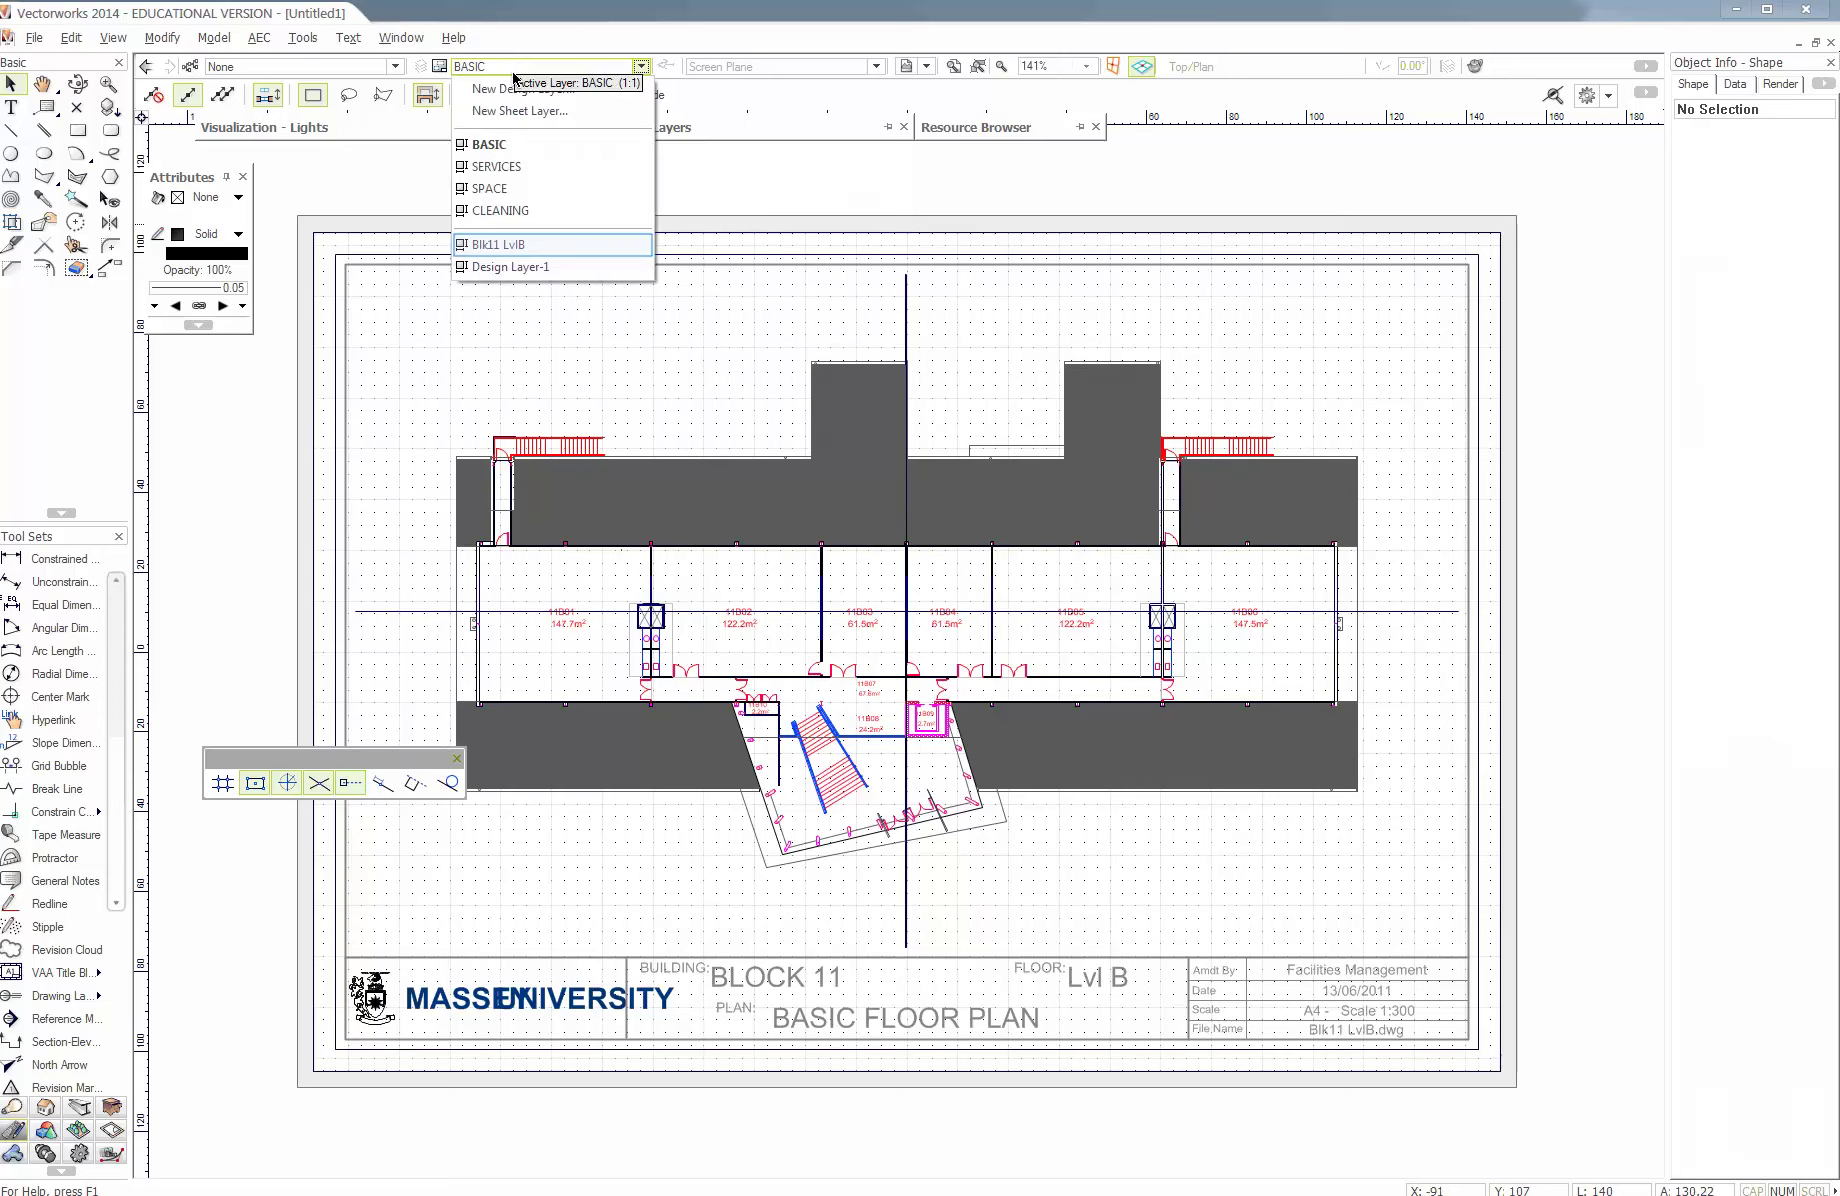
click(512, 244)
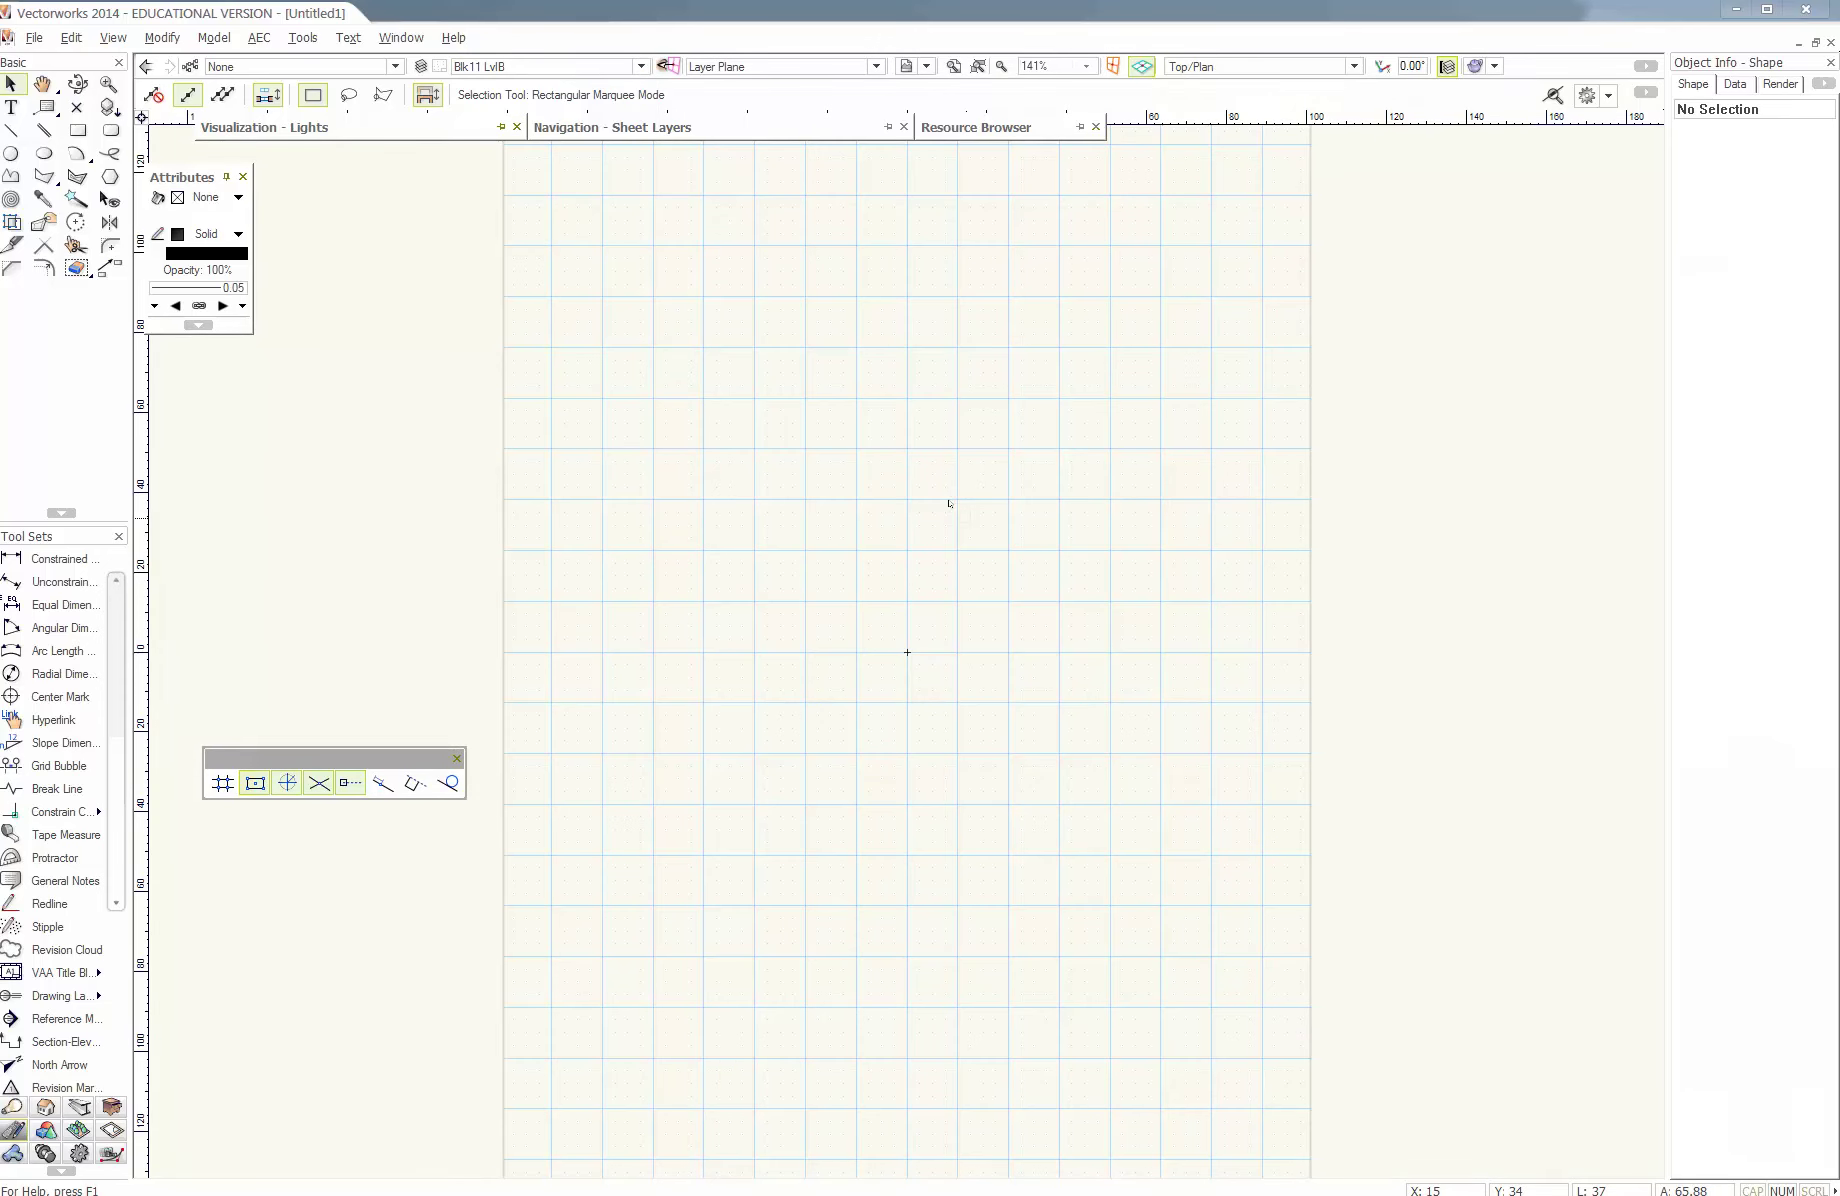
scroll(969, 522, down, 5)
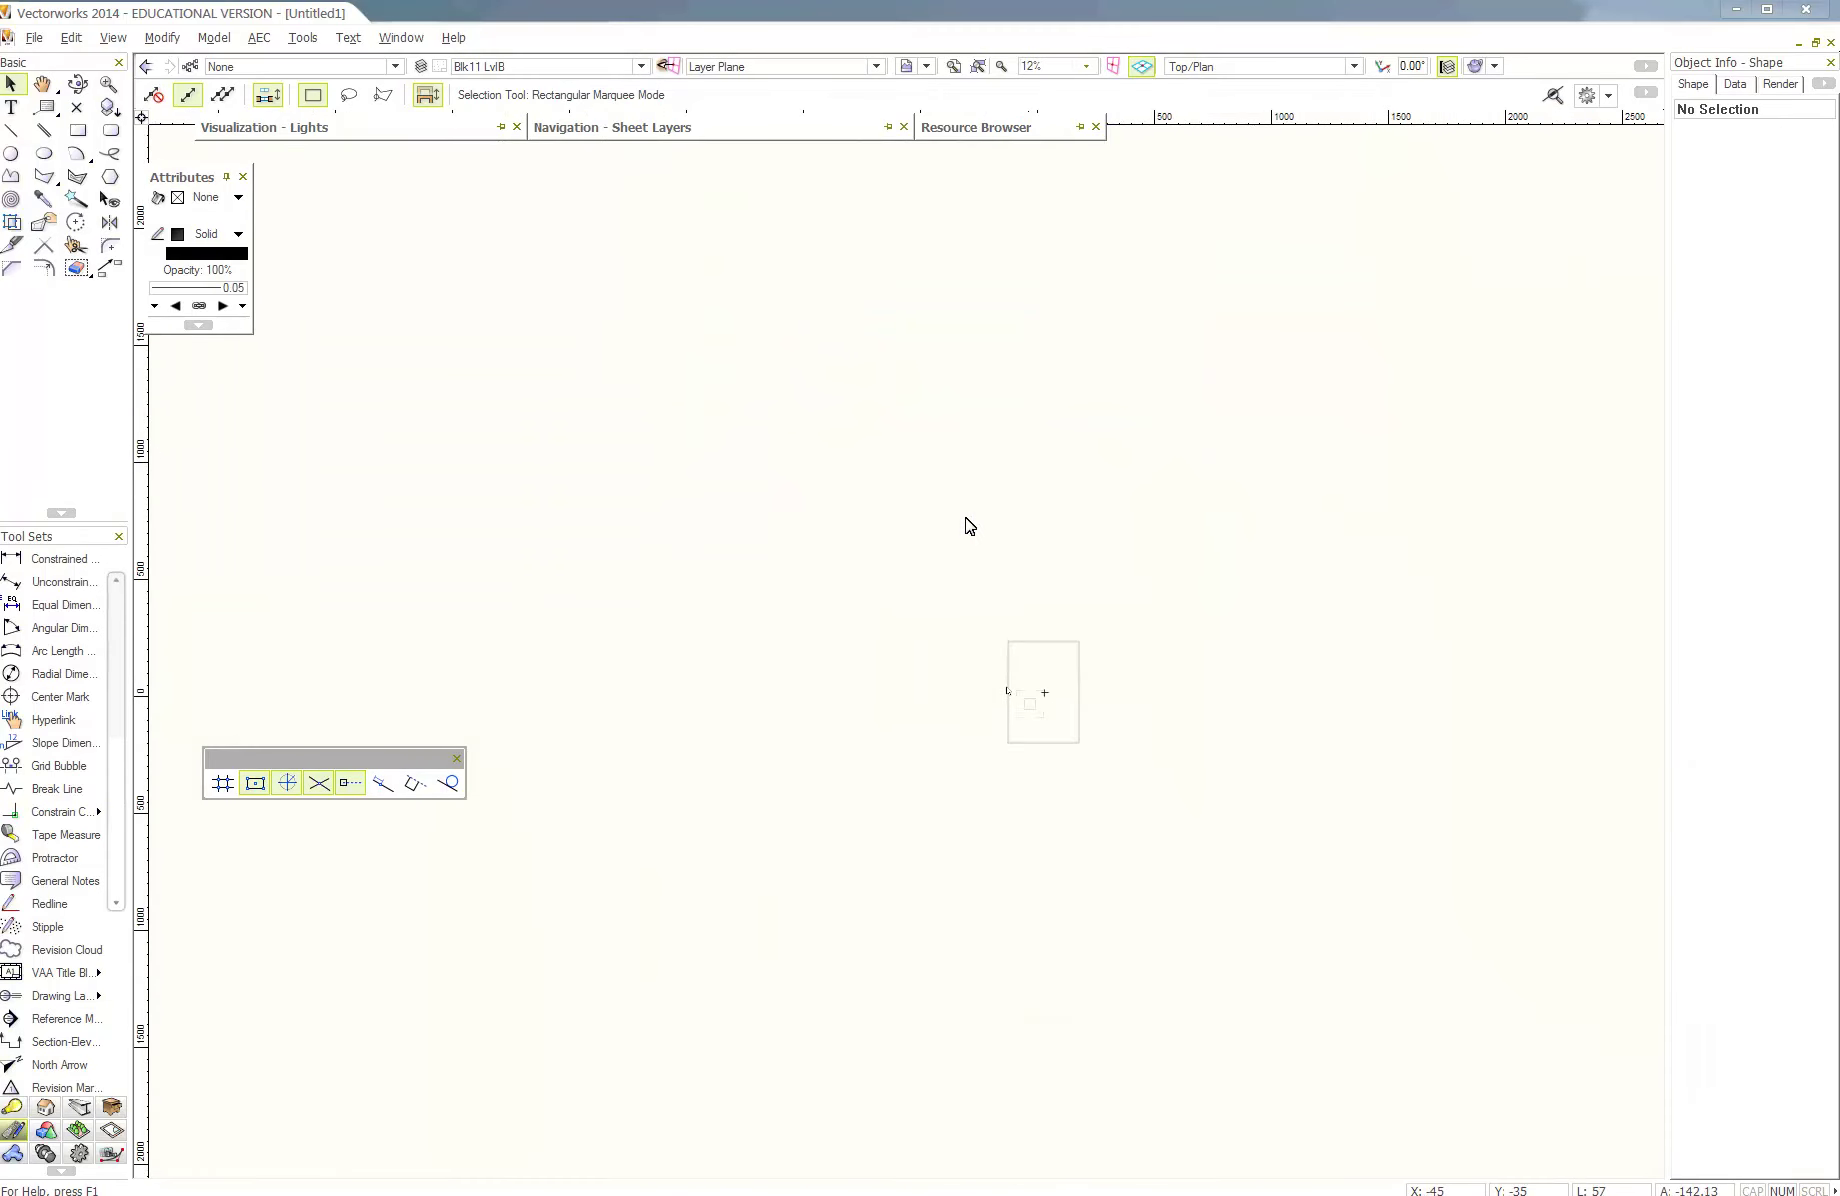
scroll(969, 526, down, 5)
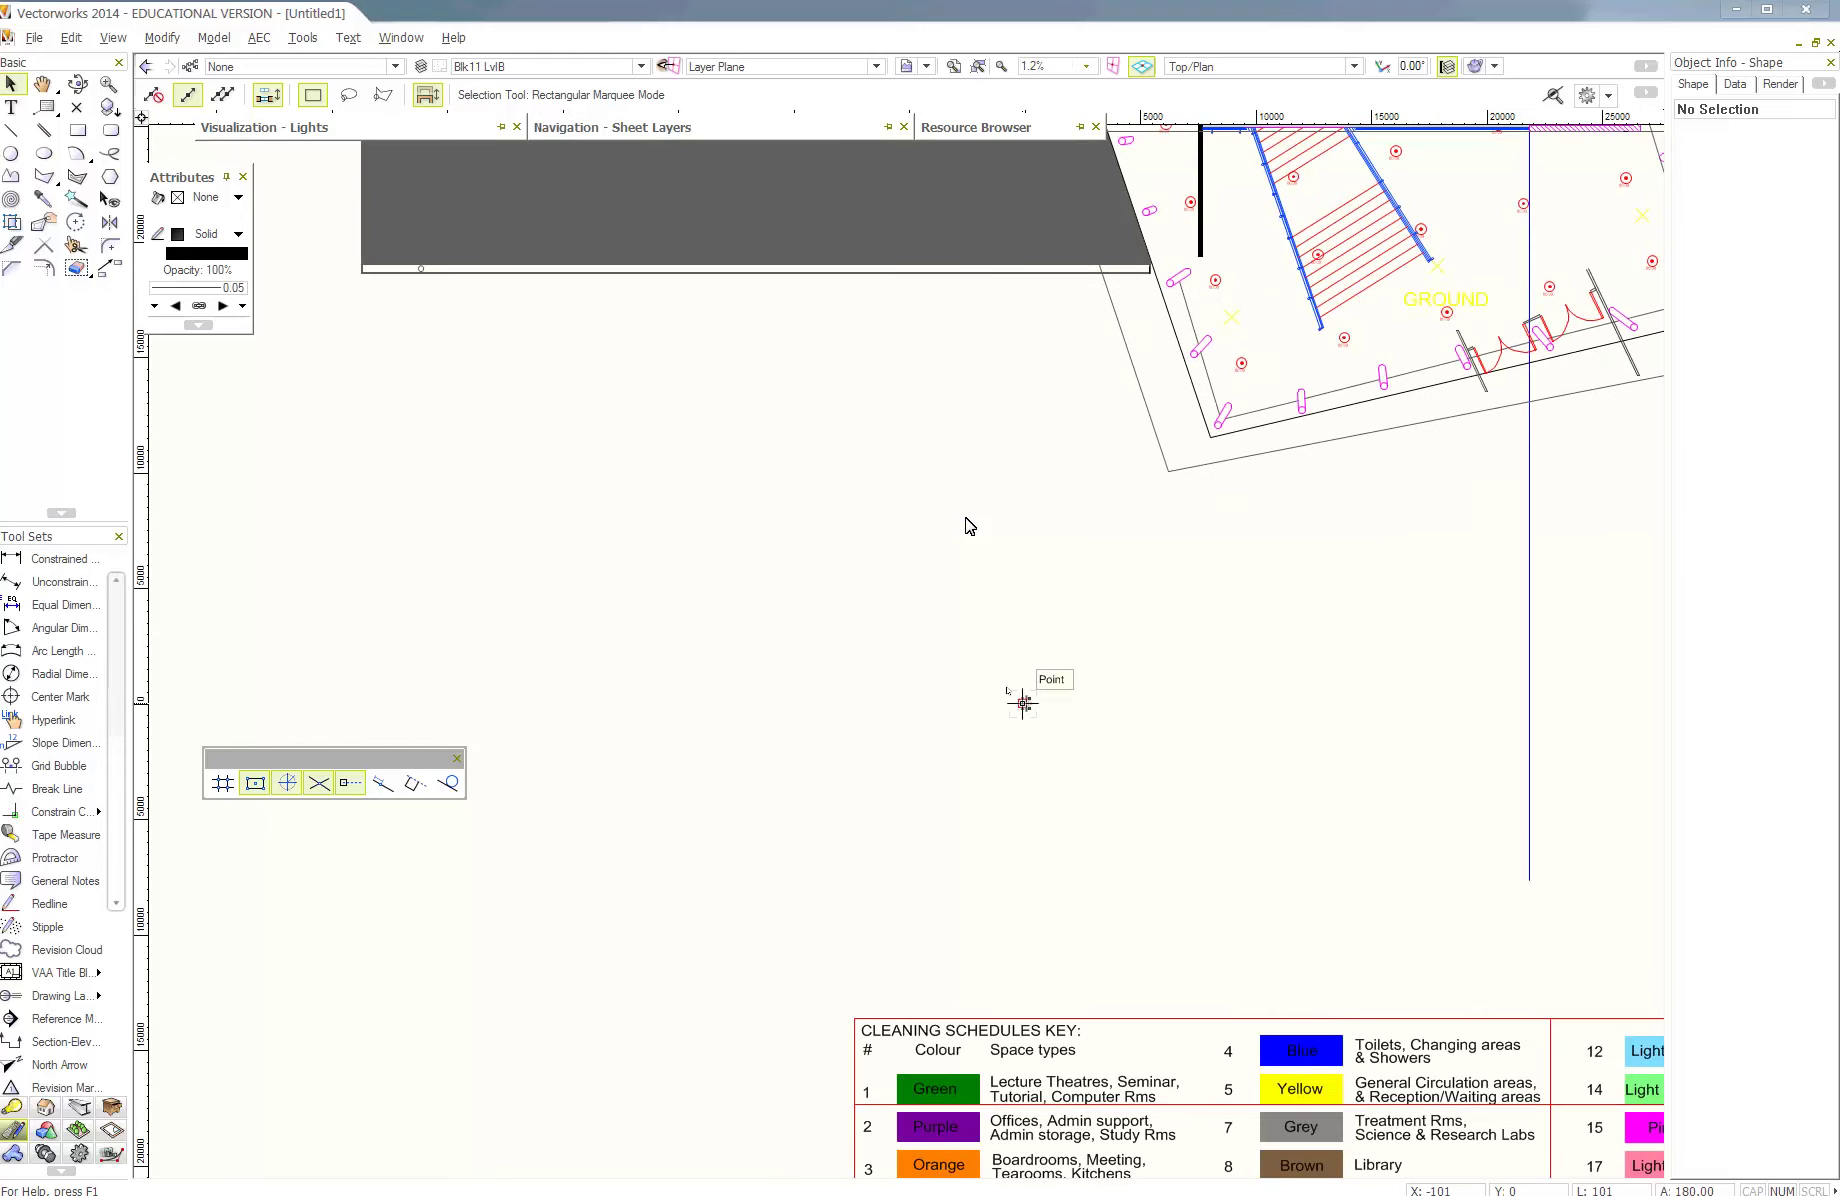
scroll(969, 526, down, 3)
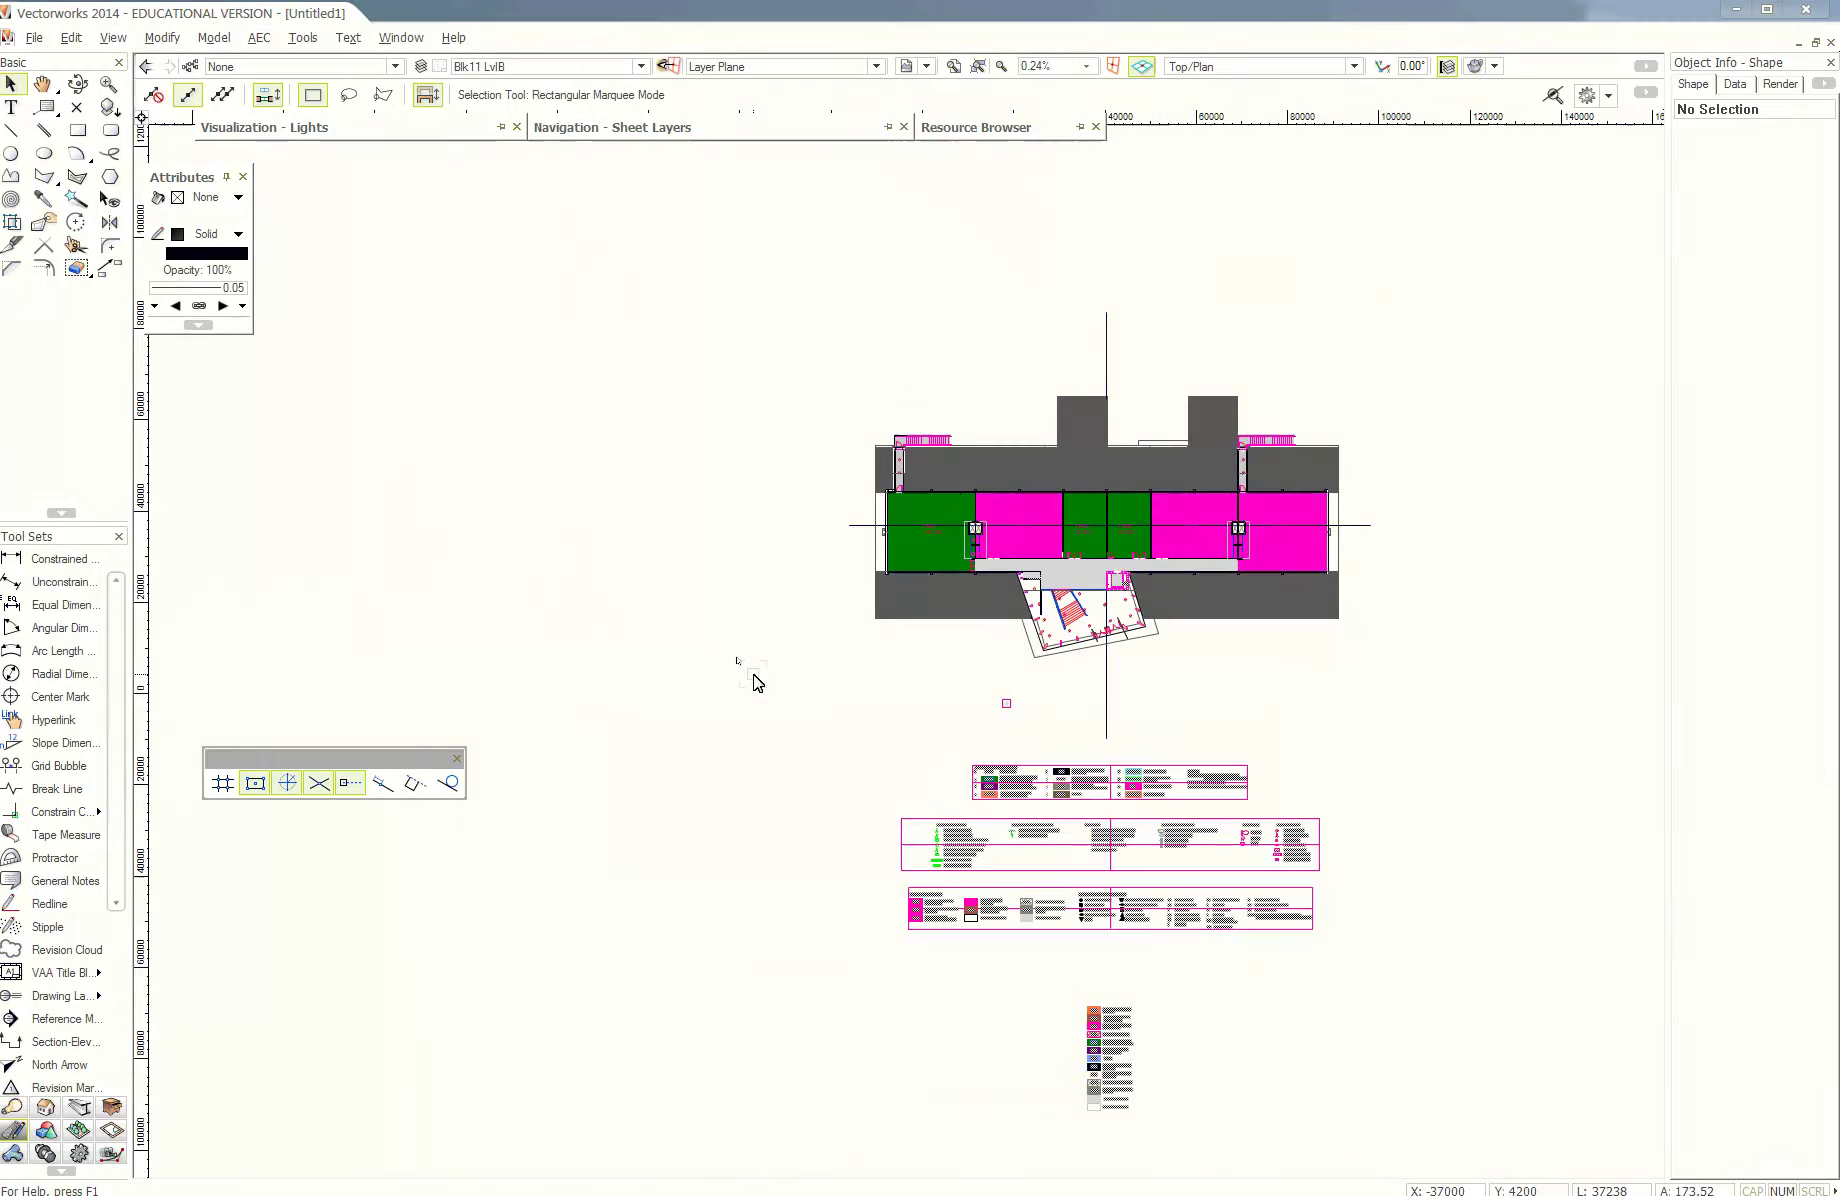
scroll(754, 682, up, 3)
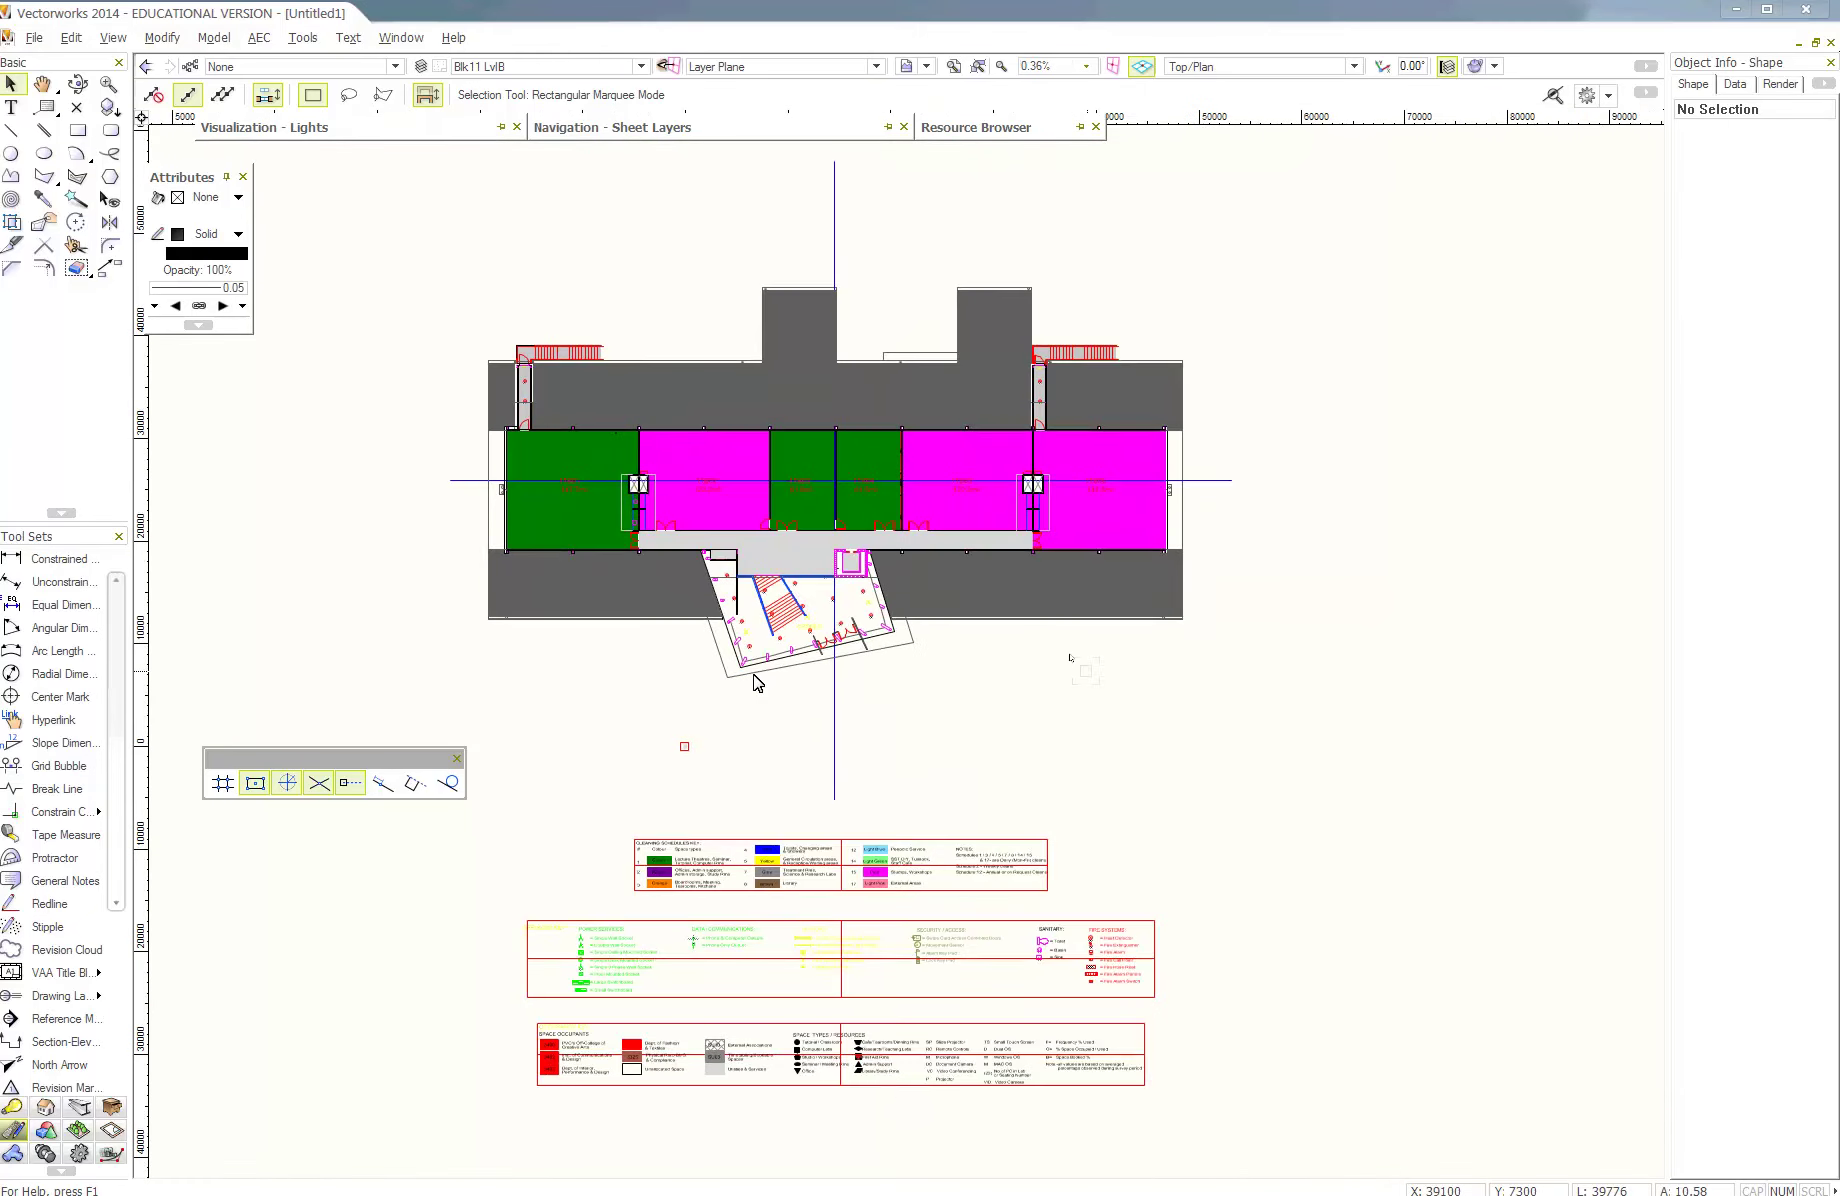
middle_drag(986, 686, 1022, 749)
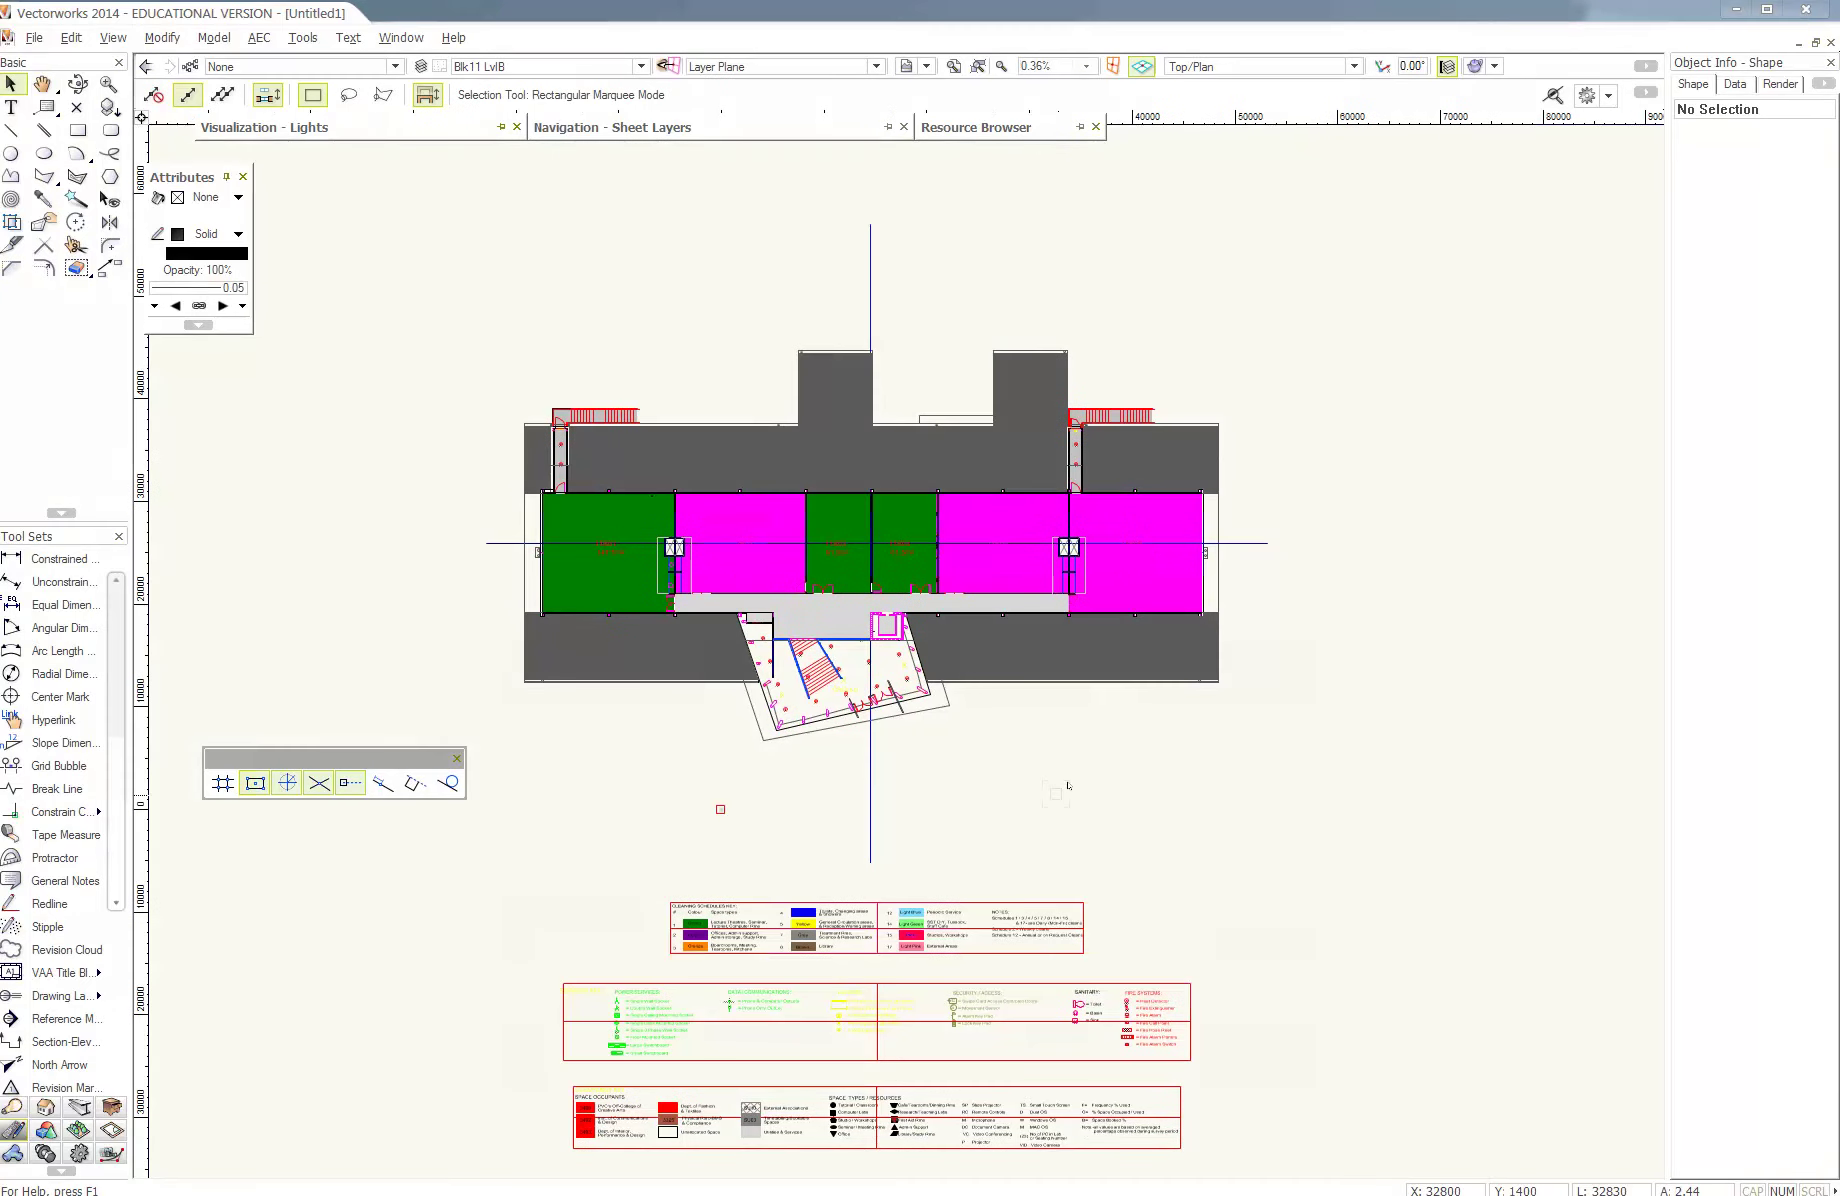
key(4)
- Draw an 84400 × 45600 rectangle around the floor plan and begin creating a viewport from it
click(78, 131)
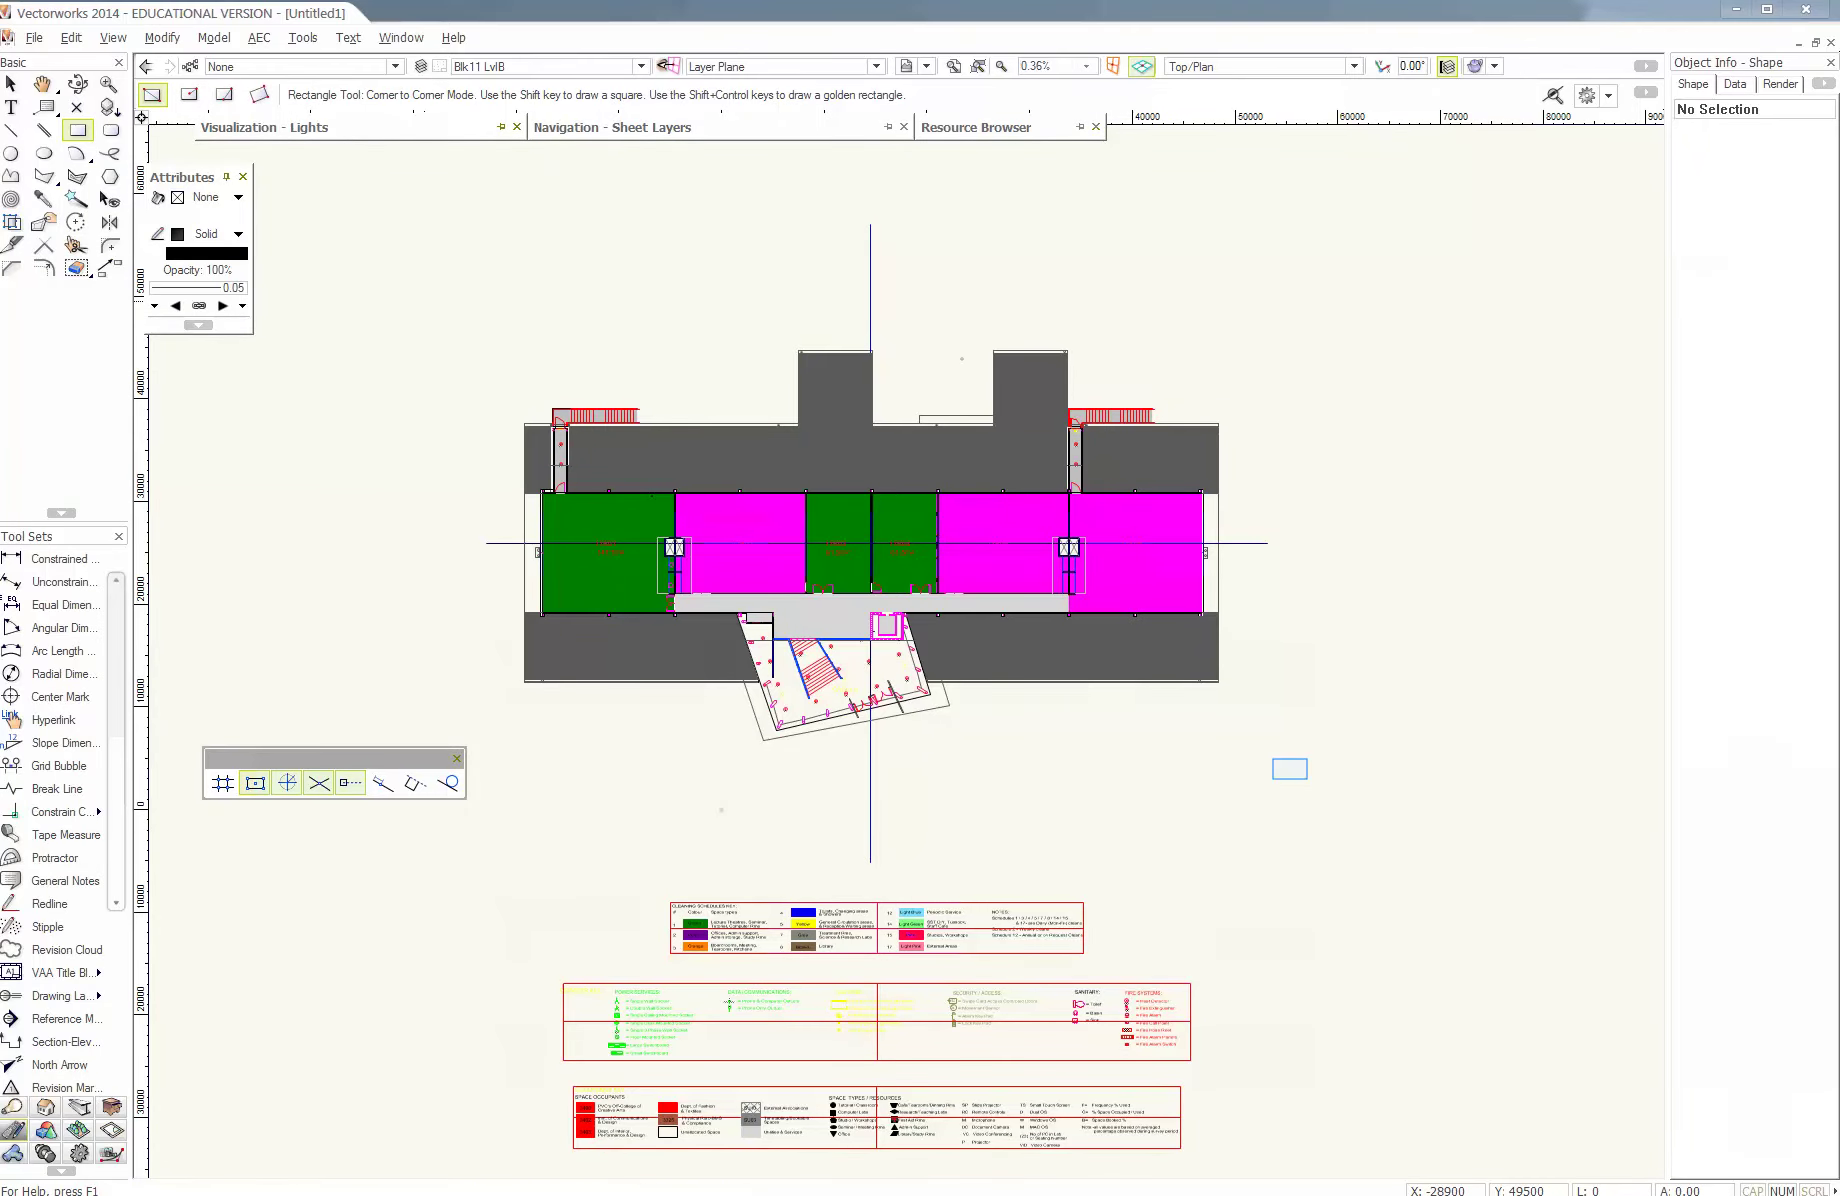
click(1291, 769)
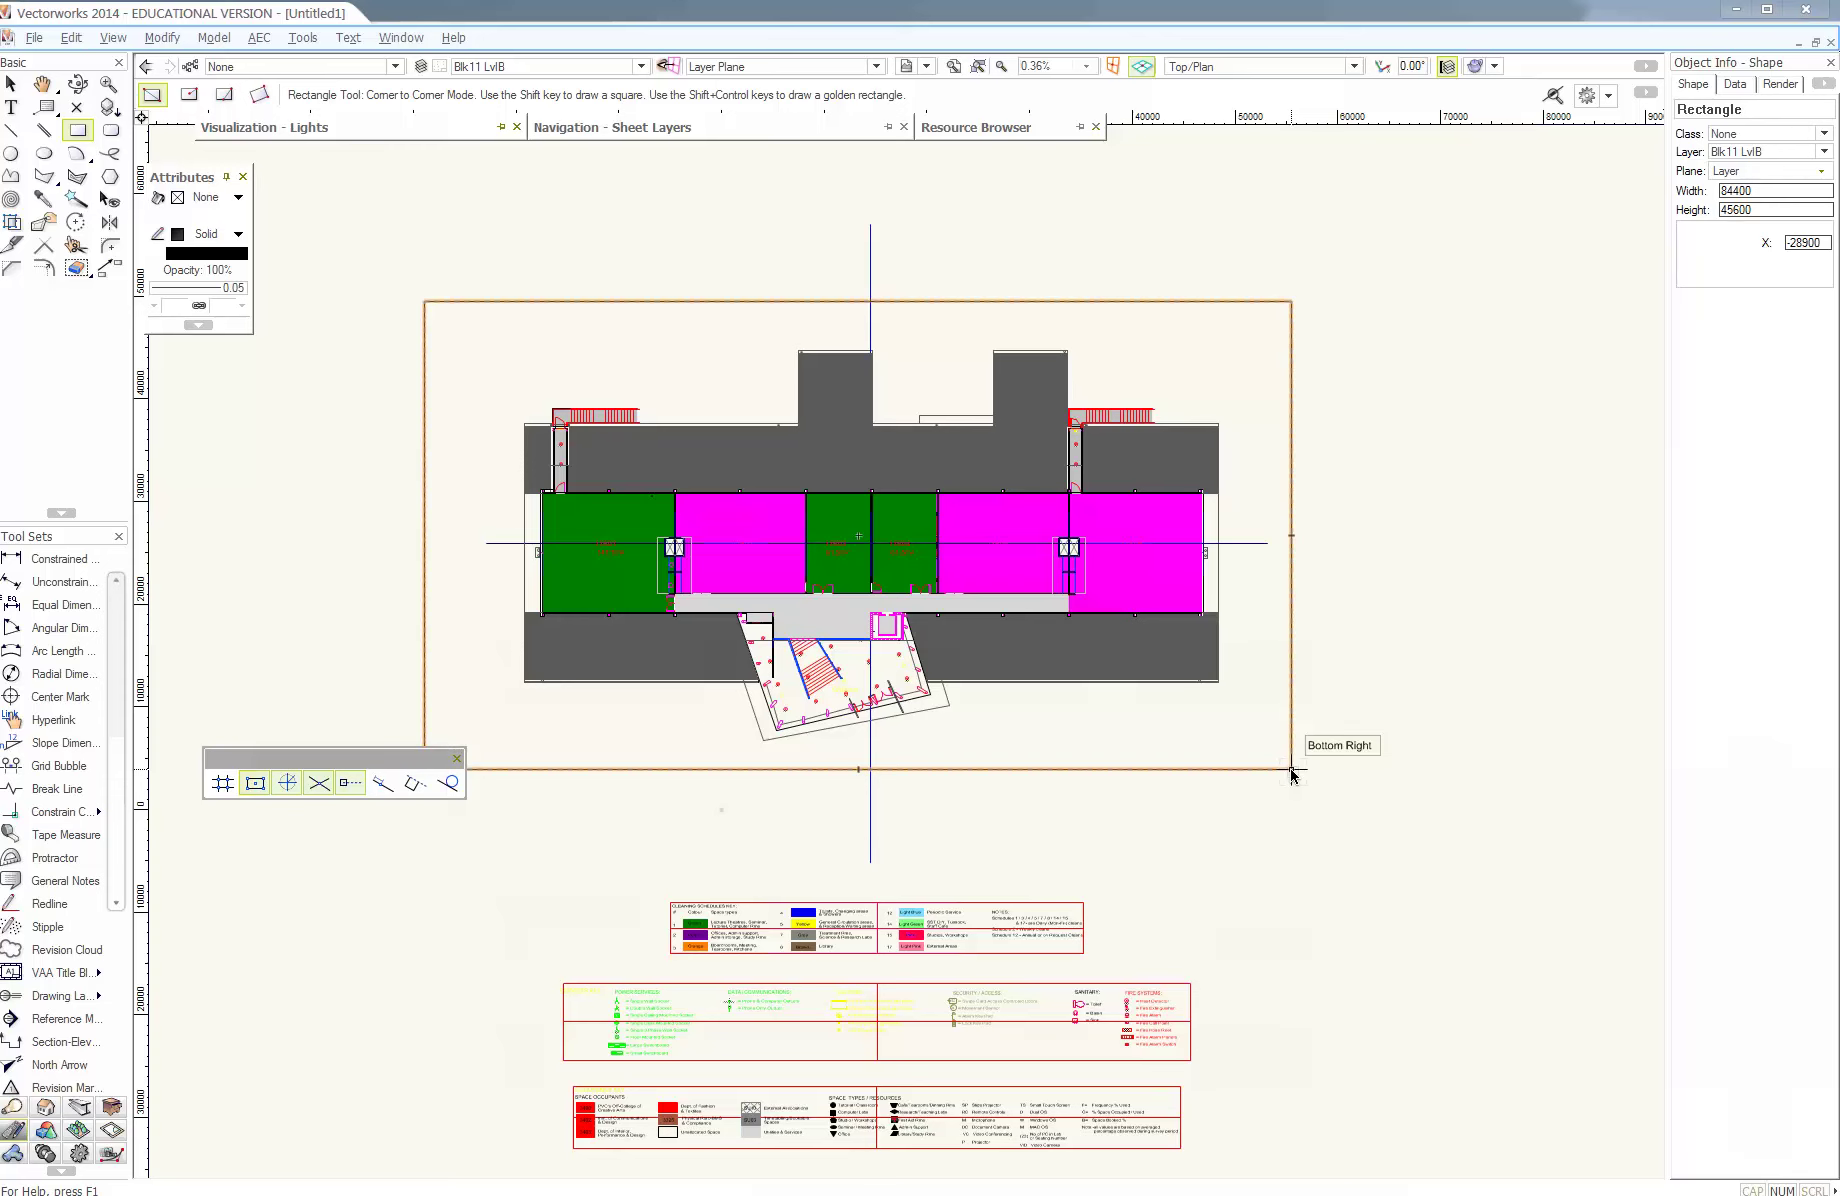
click(113, 38)
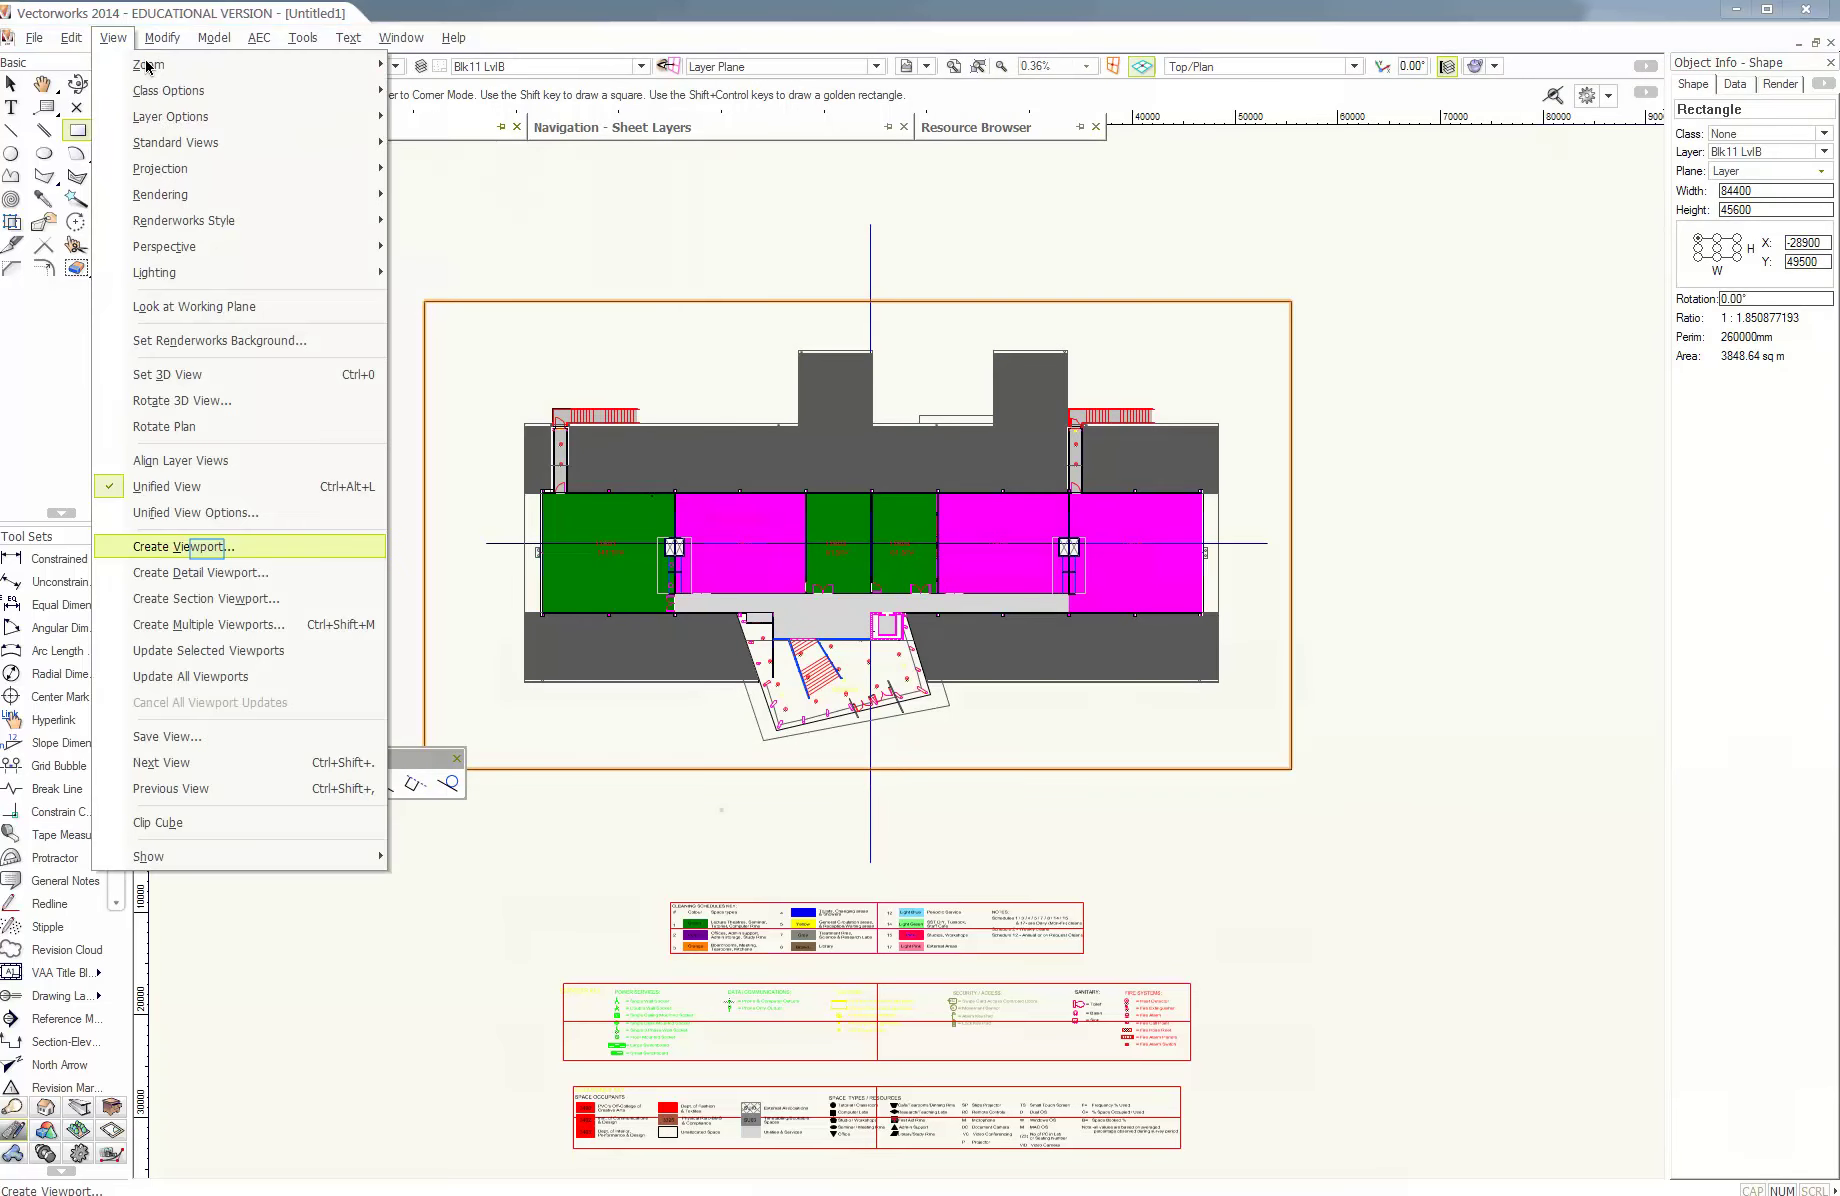
click(209, 548)
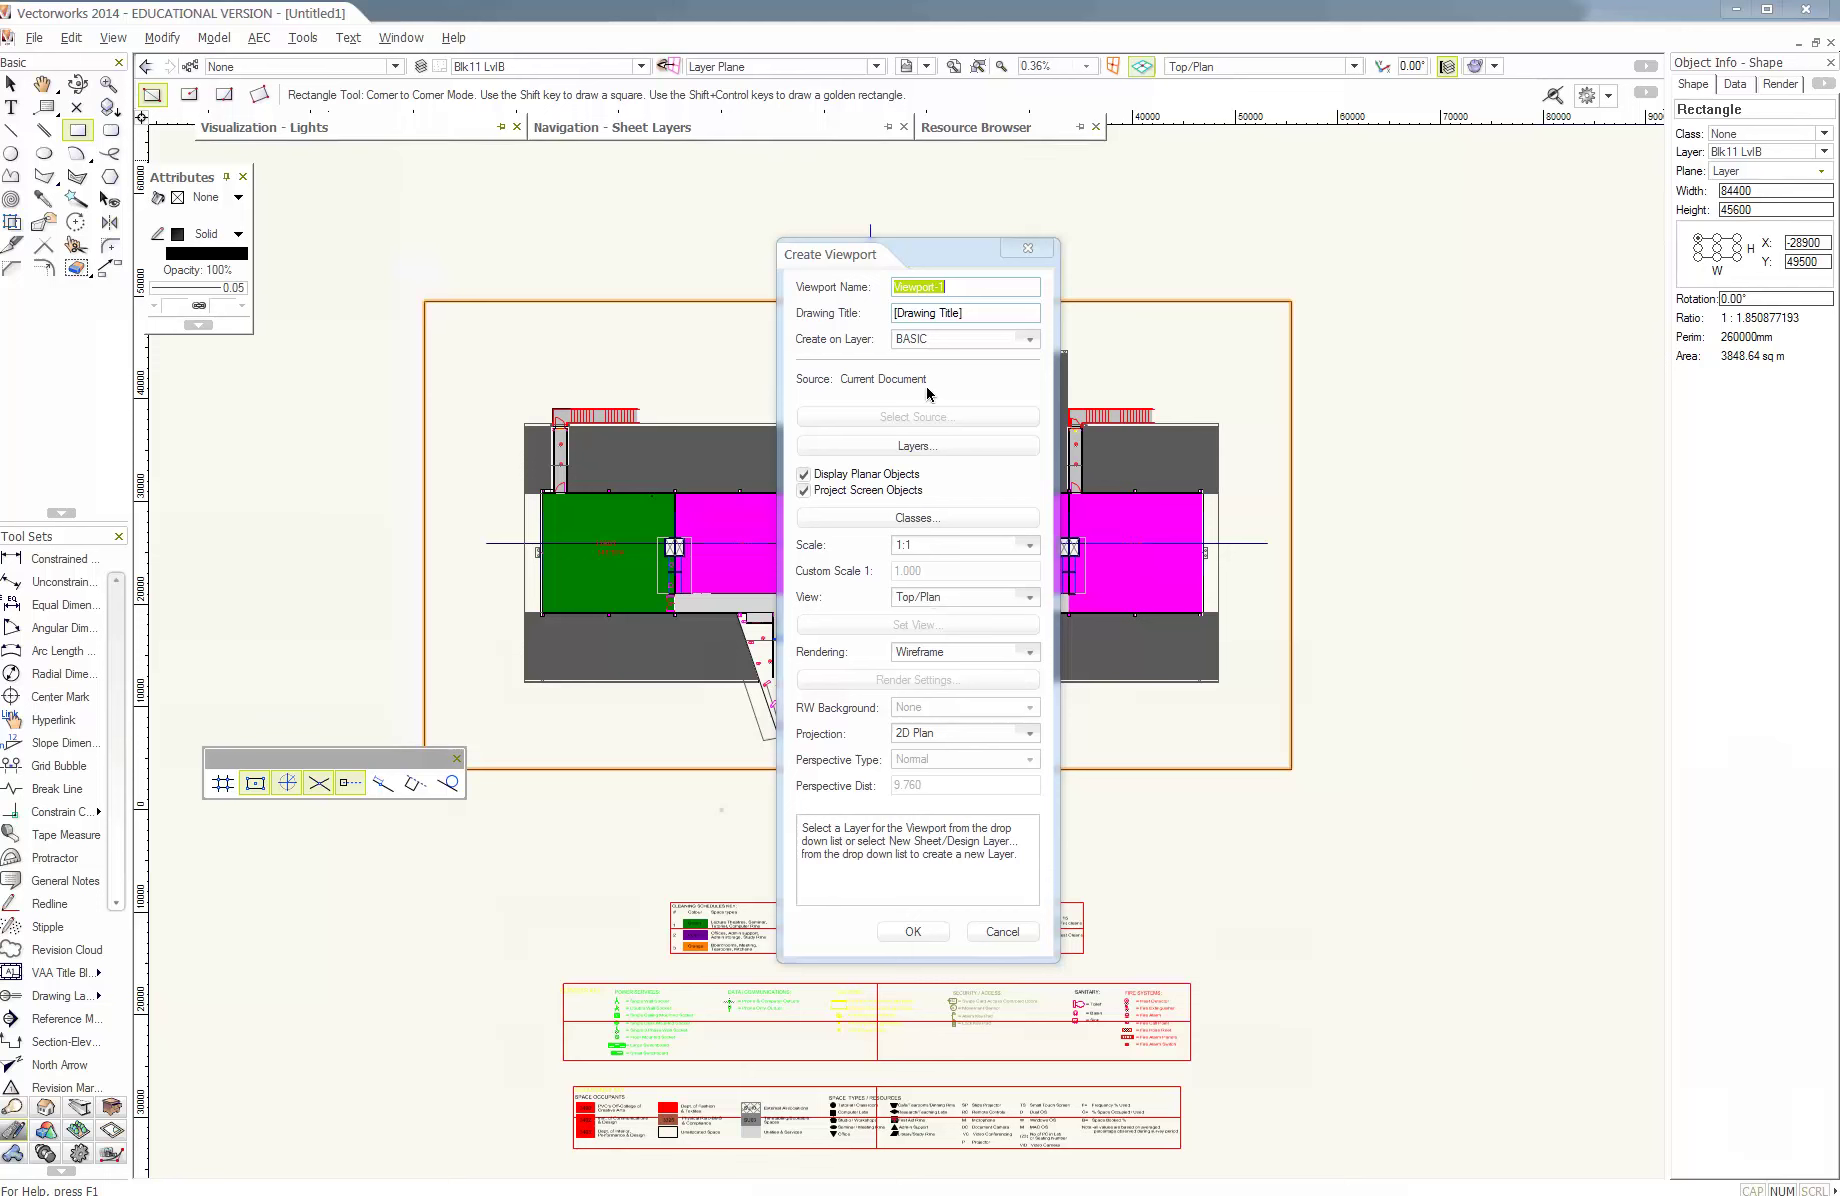
- Create a new sheet layer numbered 001 titled 'CoCA Building Plans' for the viewport
click(928, 342)
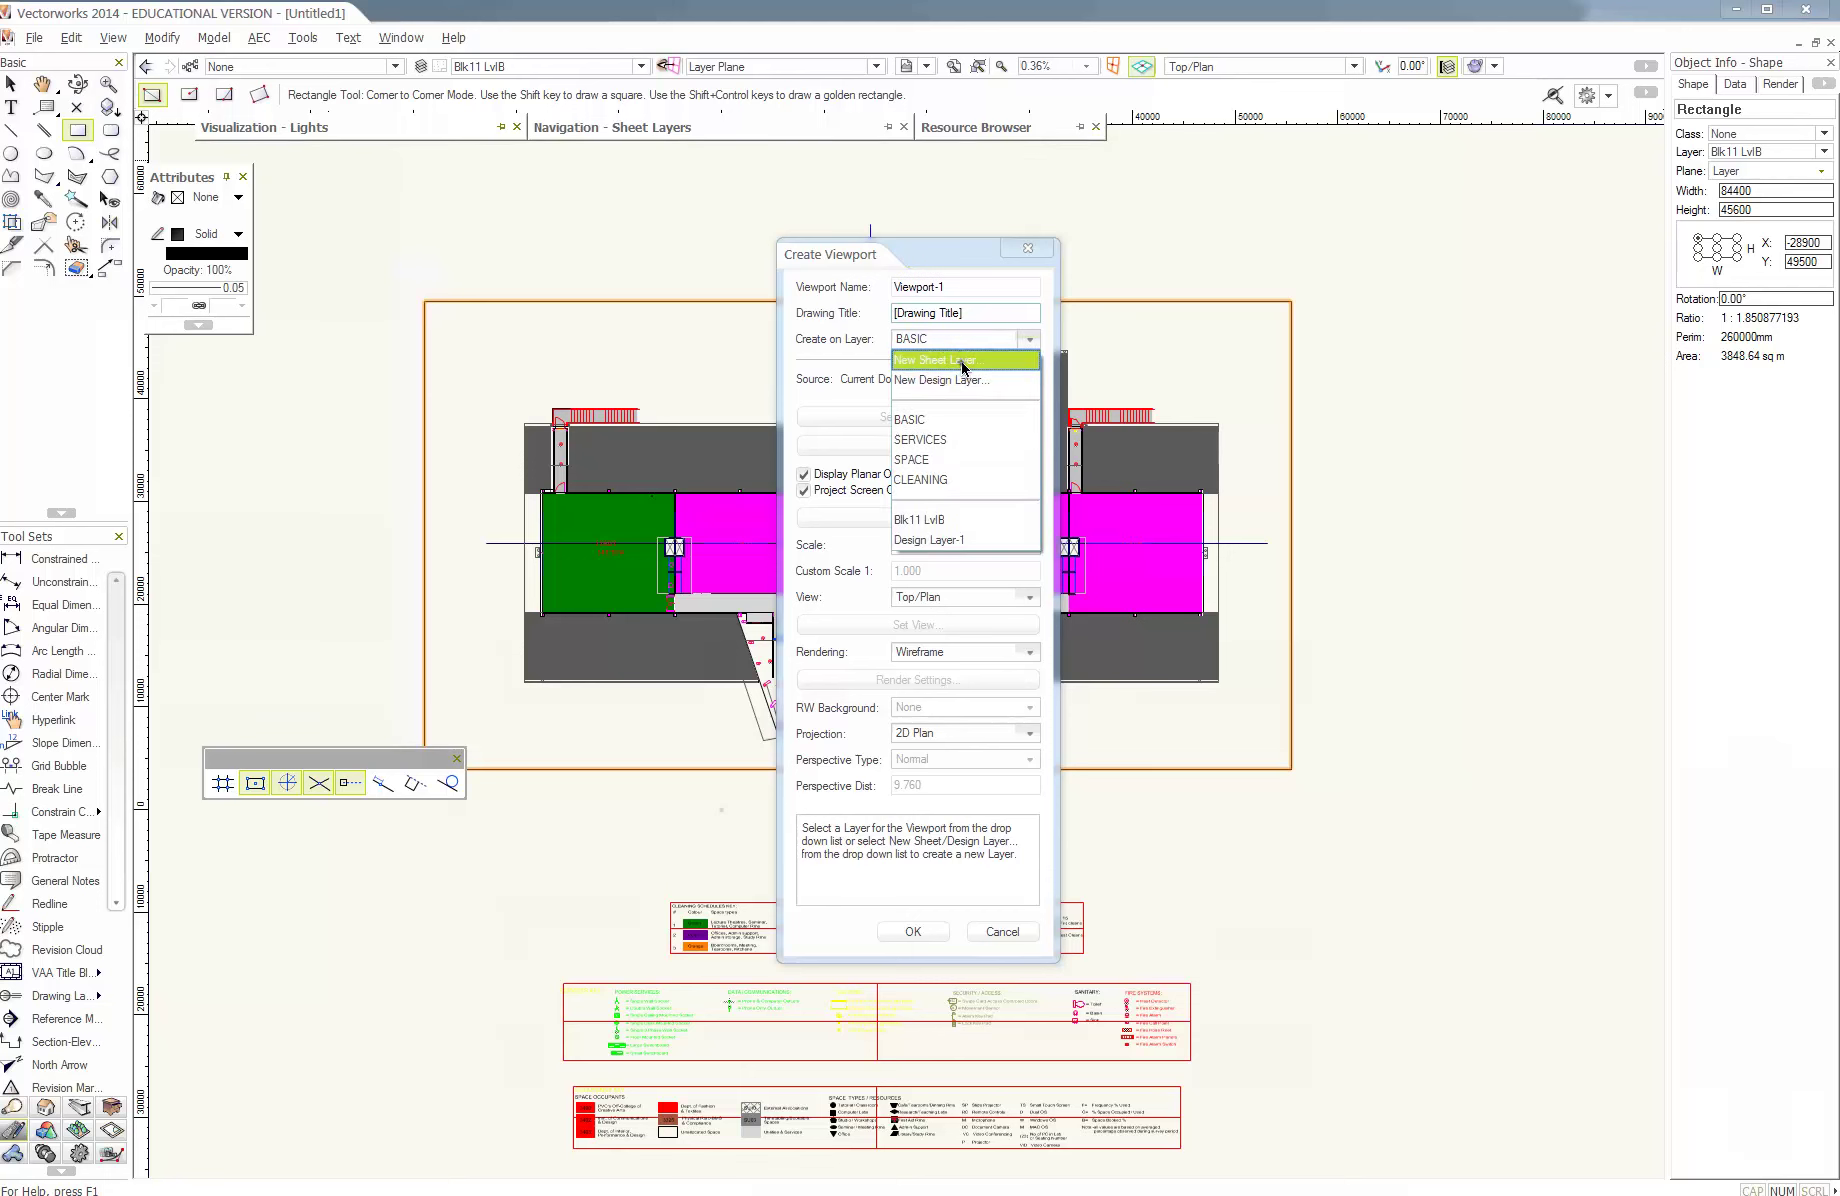
click(965, 363)
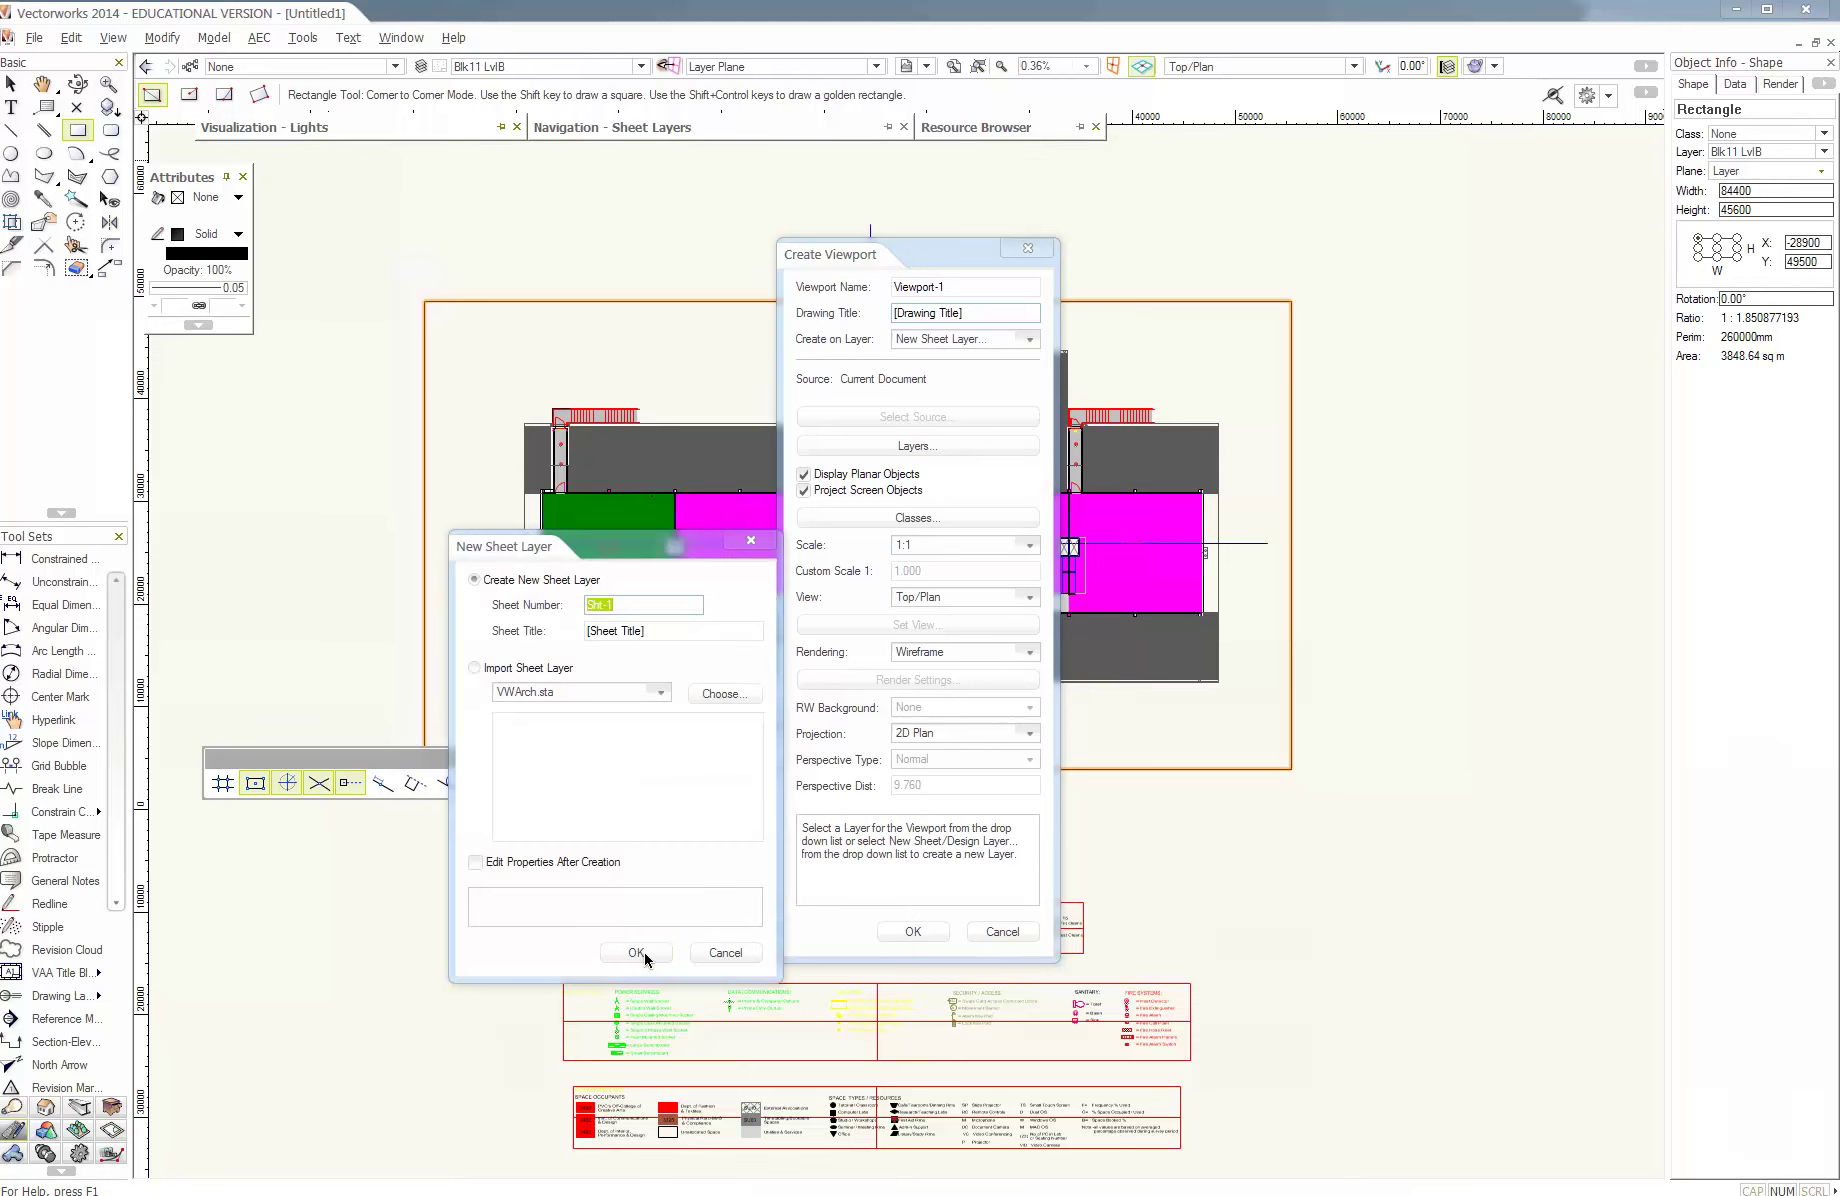
text(001)
key(Tab)
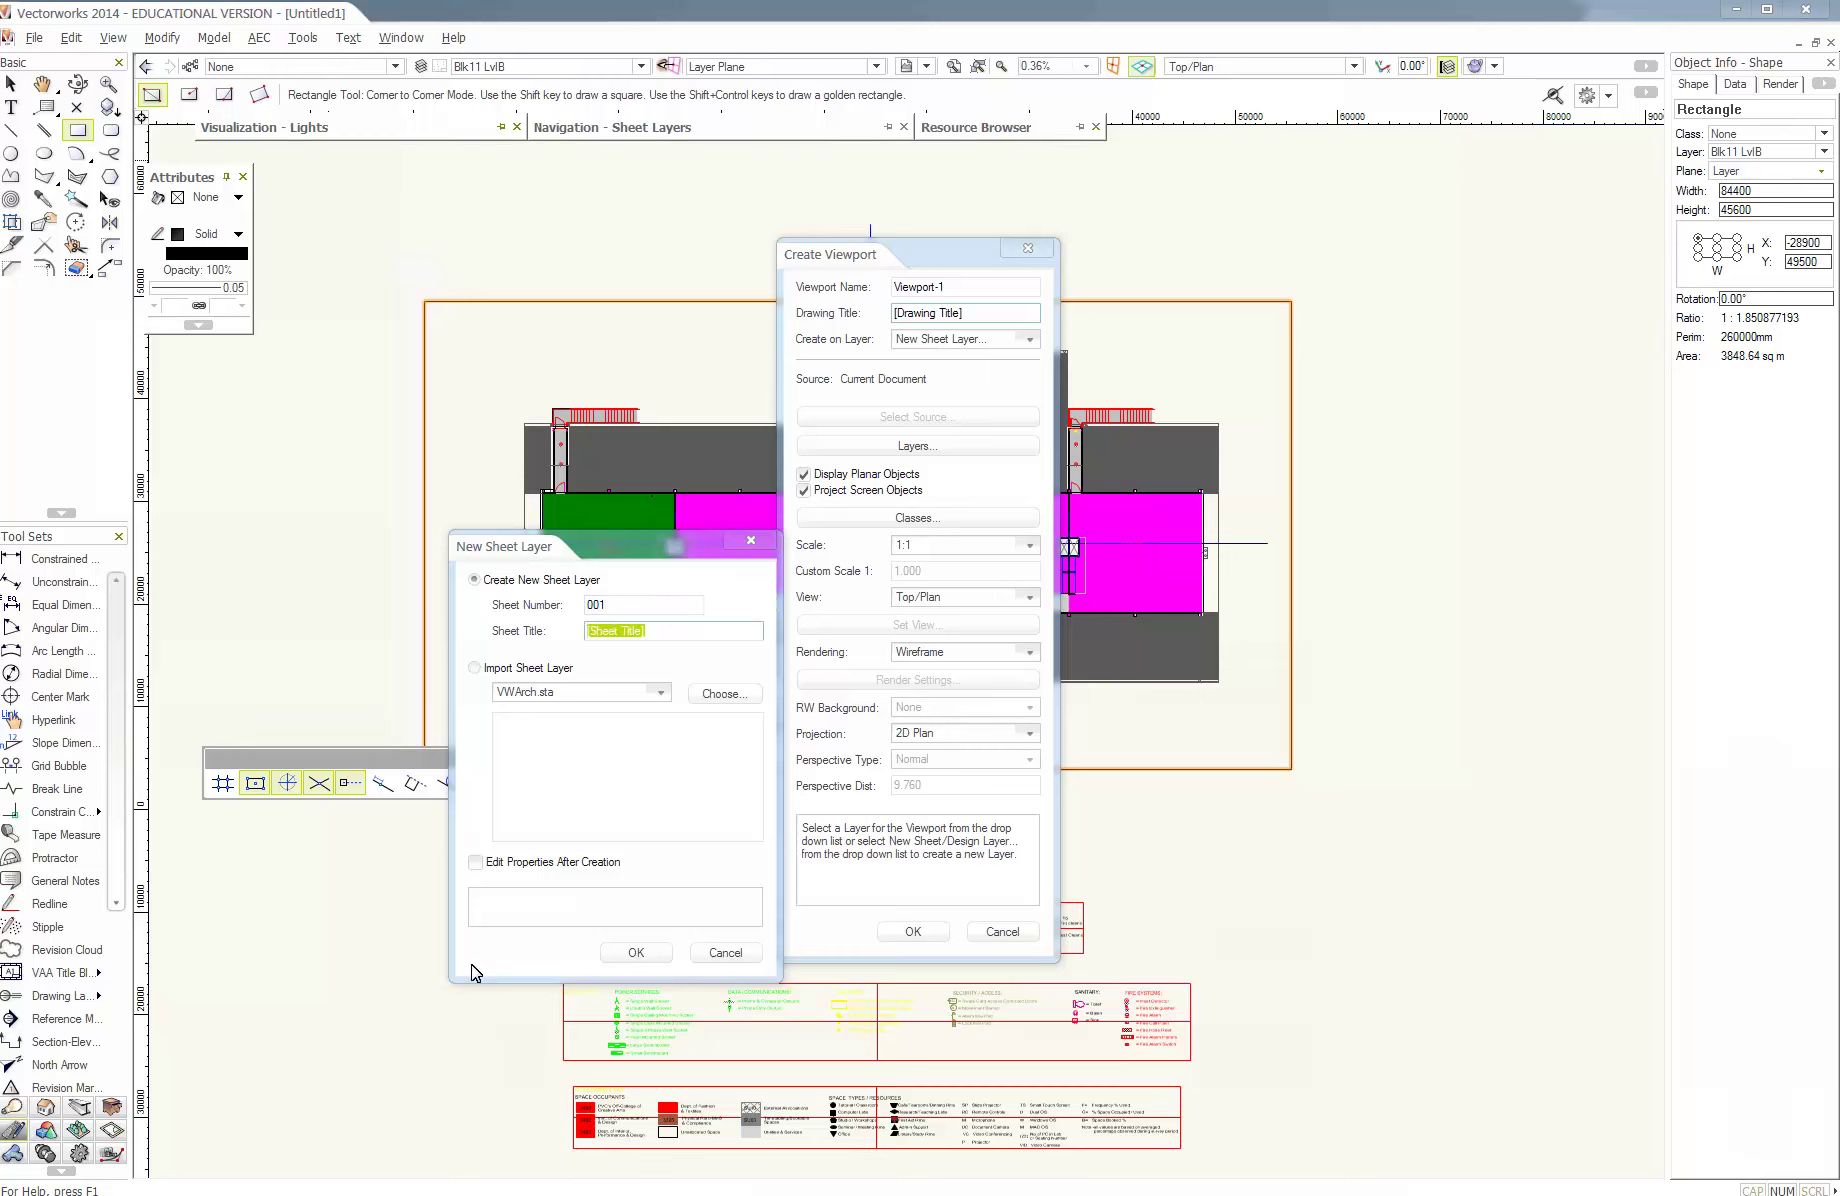
text(D)
key(BackSpace)
text(CoCA Buildings)
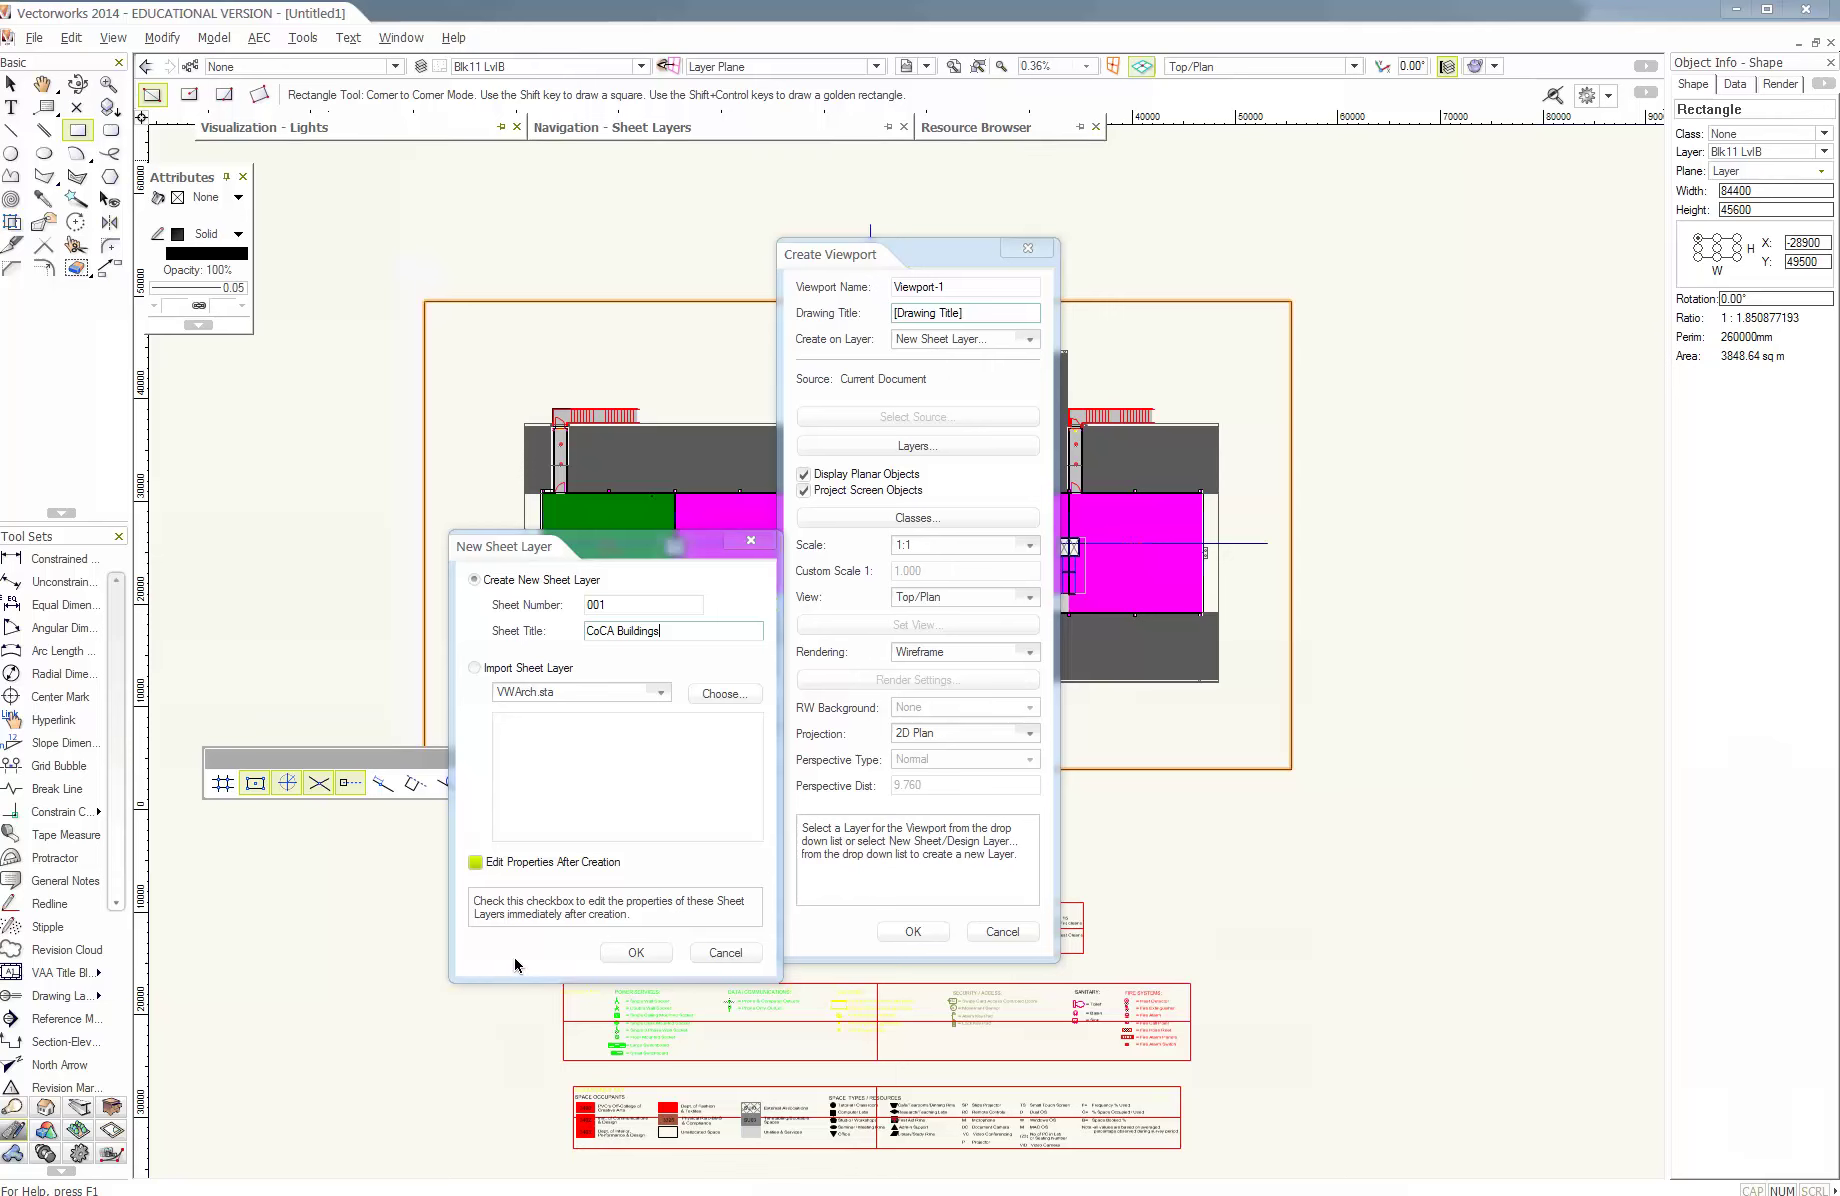
key(BackSpace)
text(Plans)
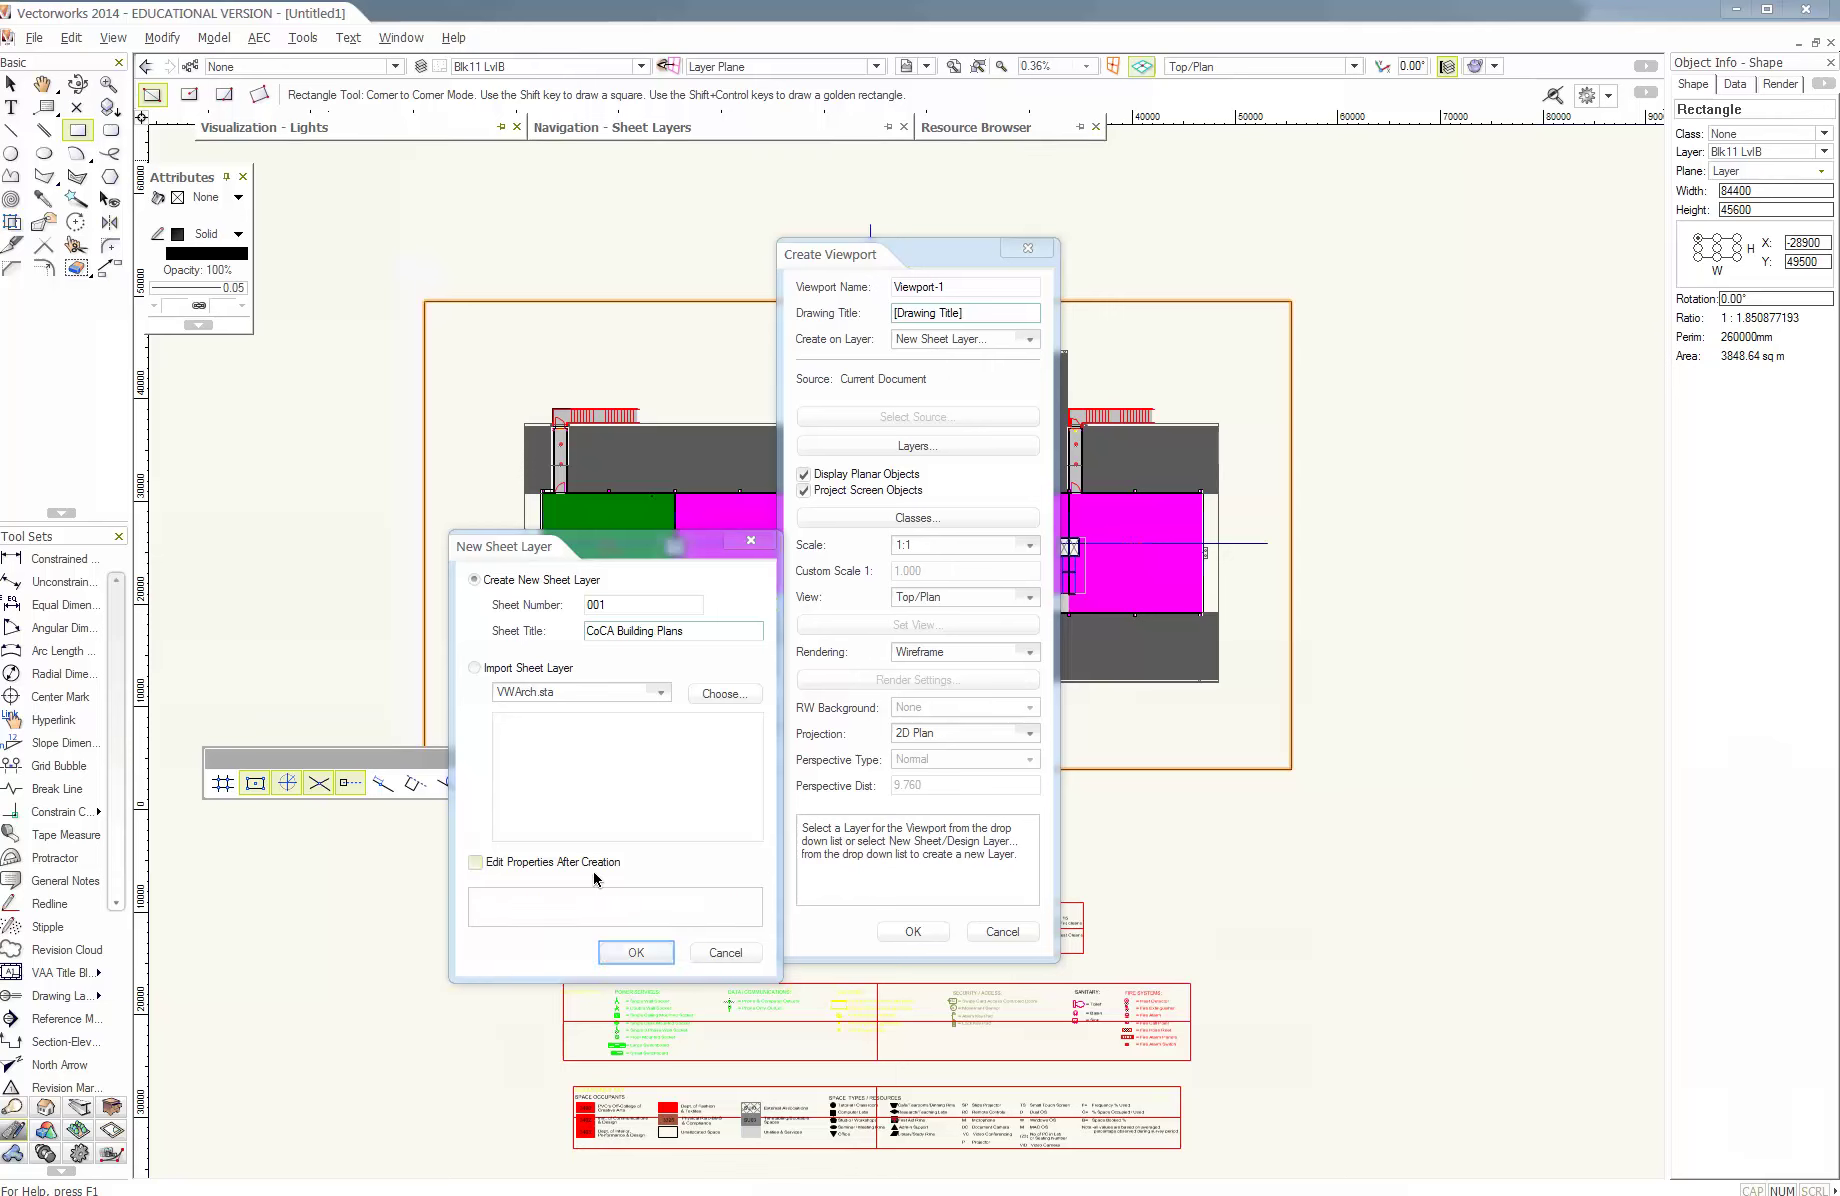
click(630, 951)
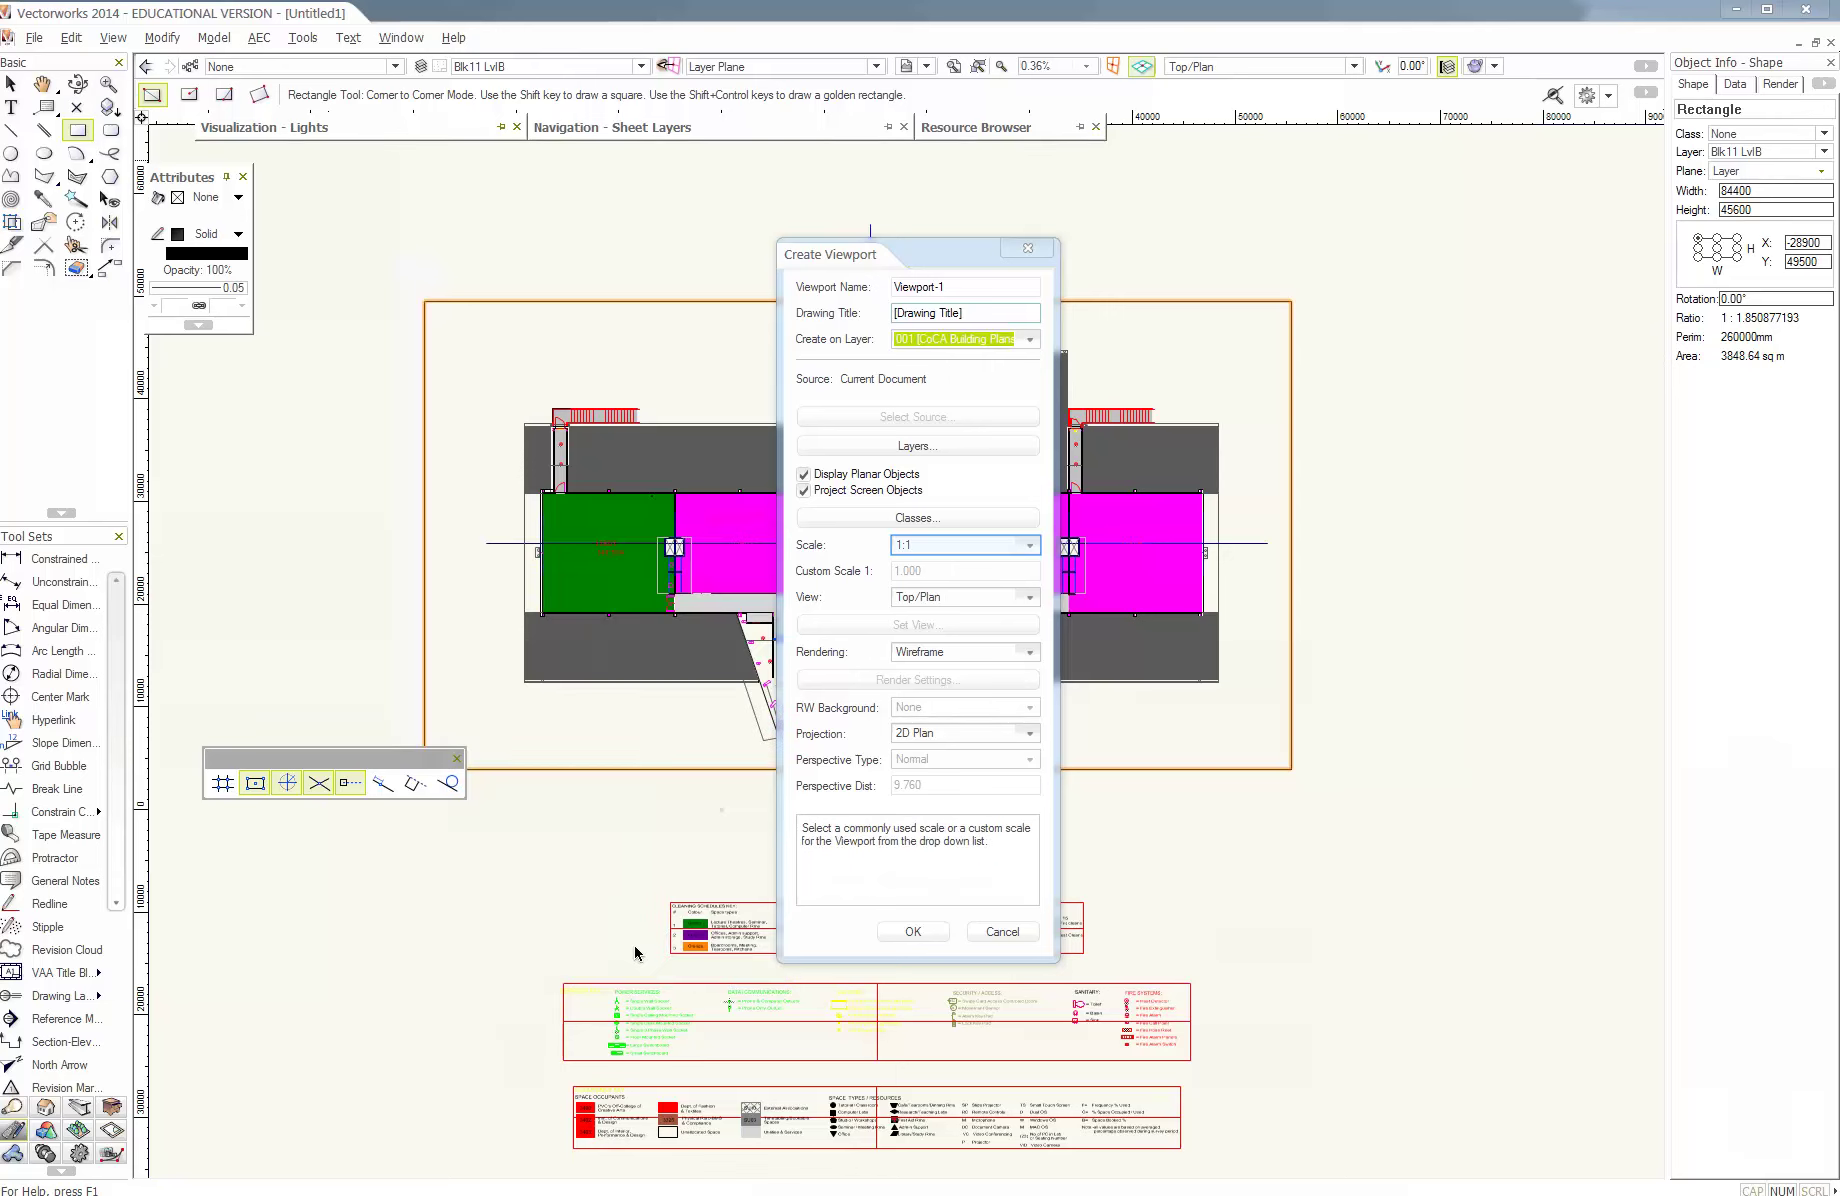
- Set the viewport scale to 1:100 and create it
click(975, 545)
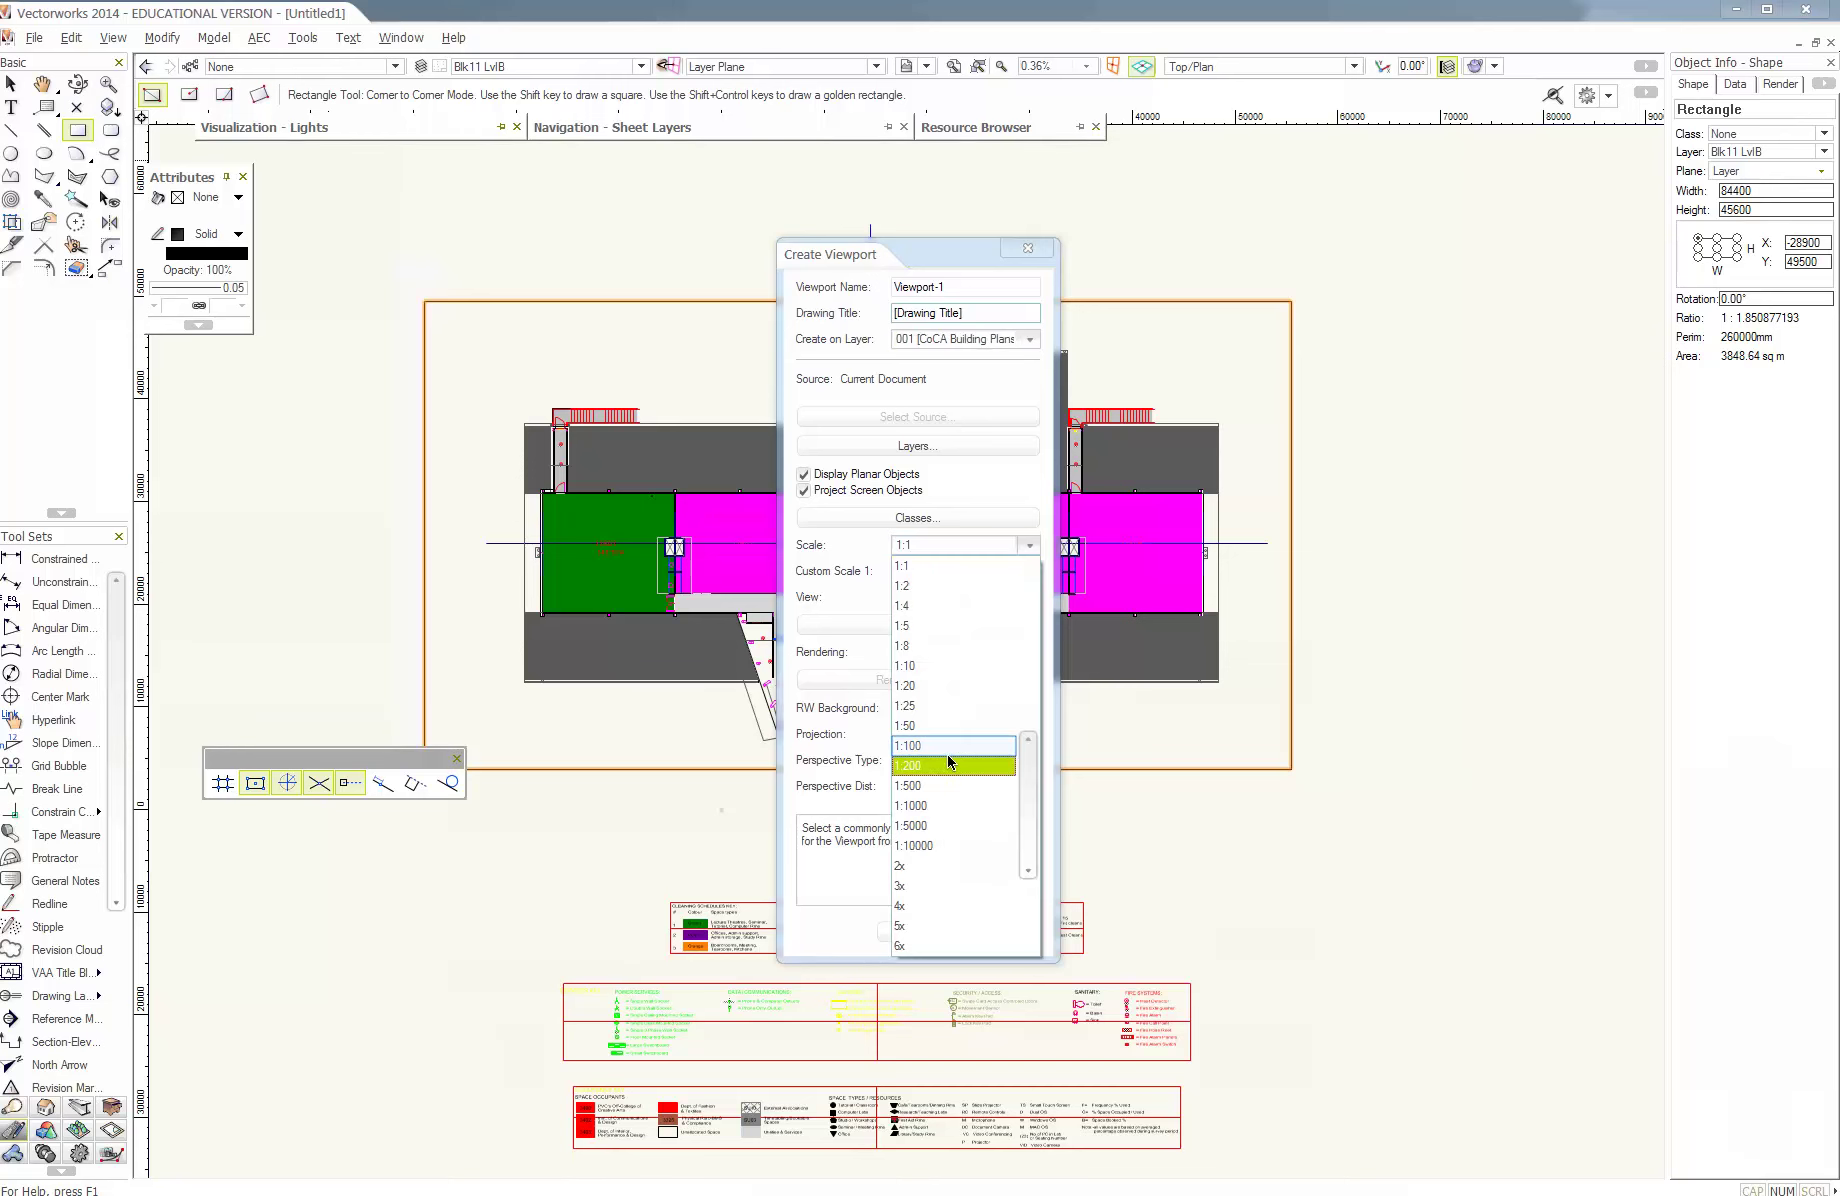
click(945, 744)
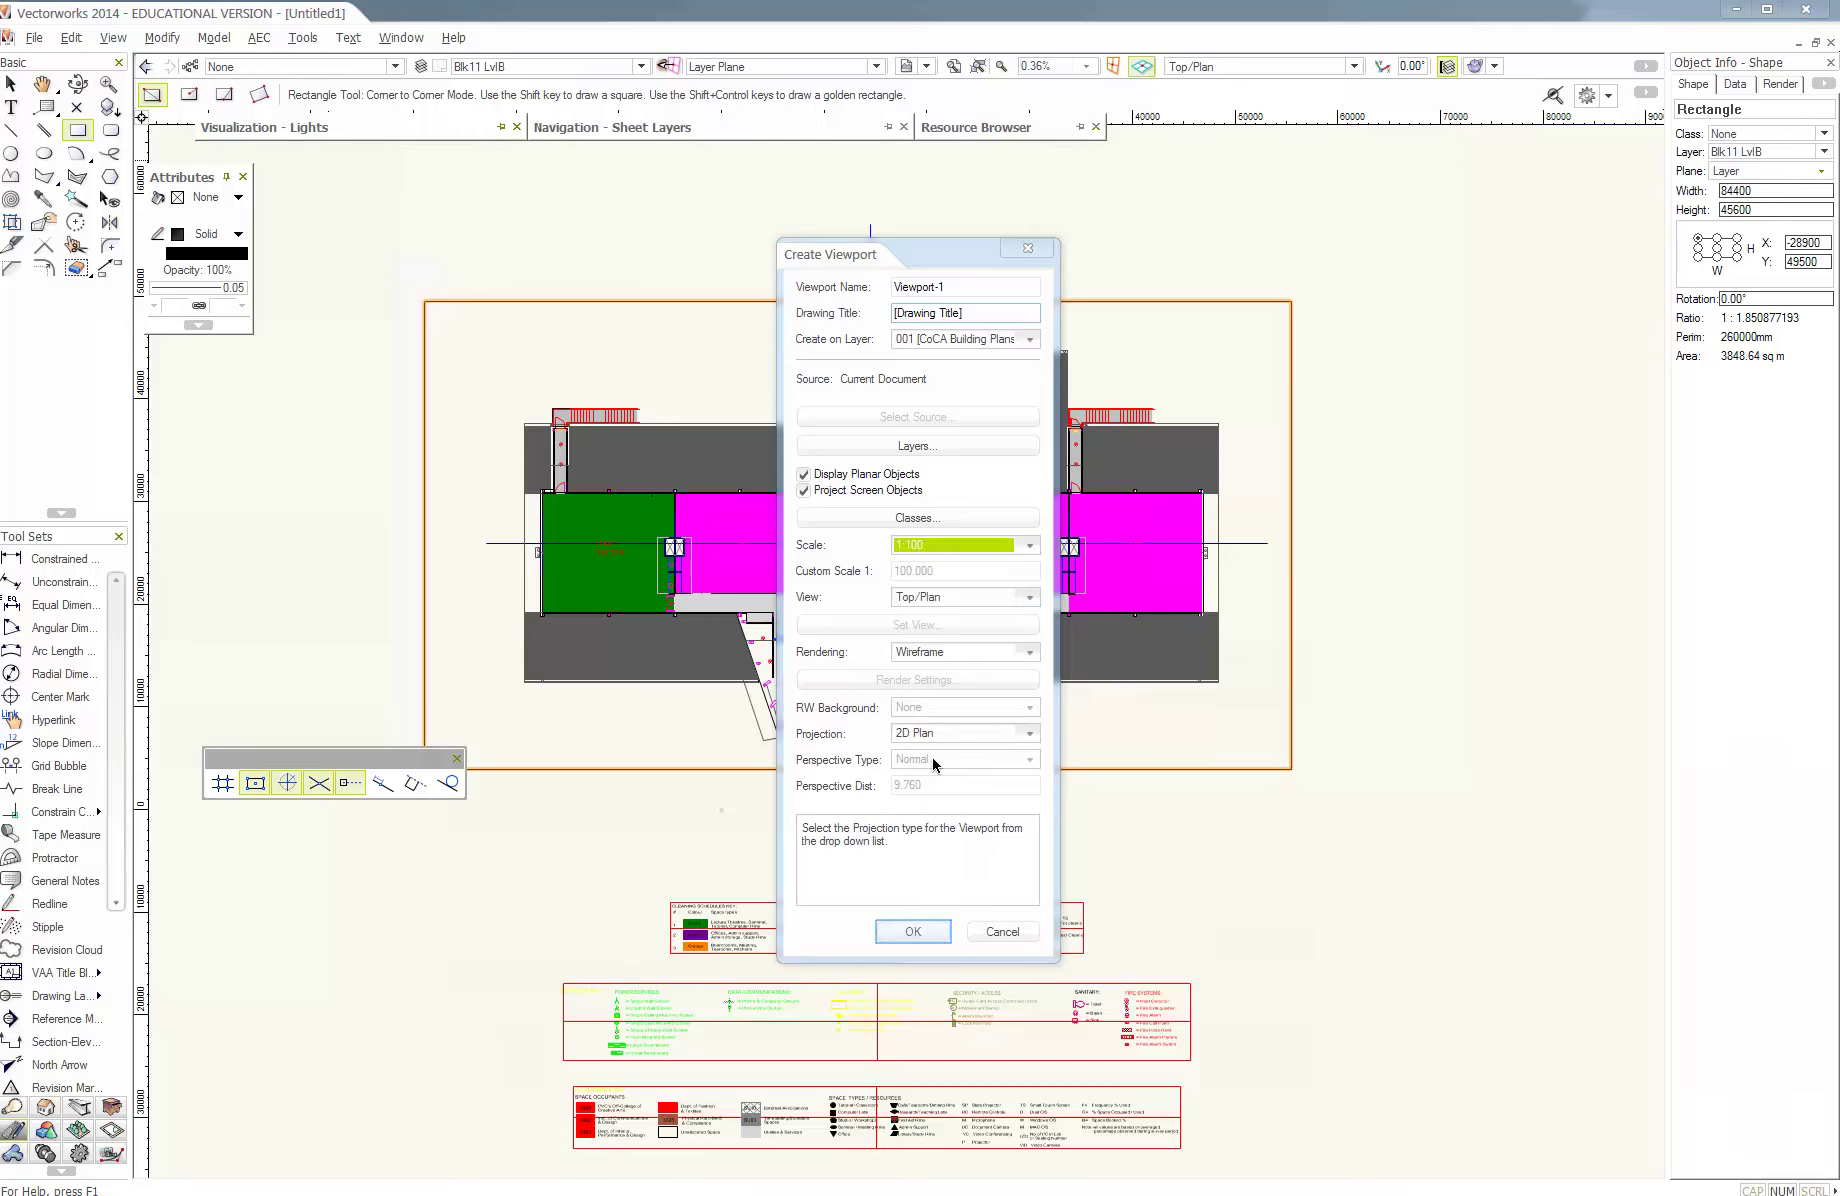
click(913, 932)
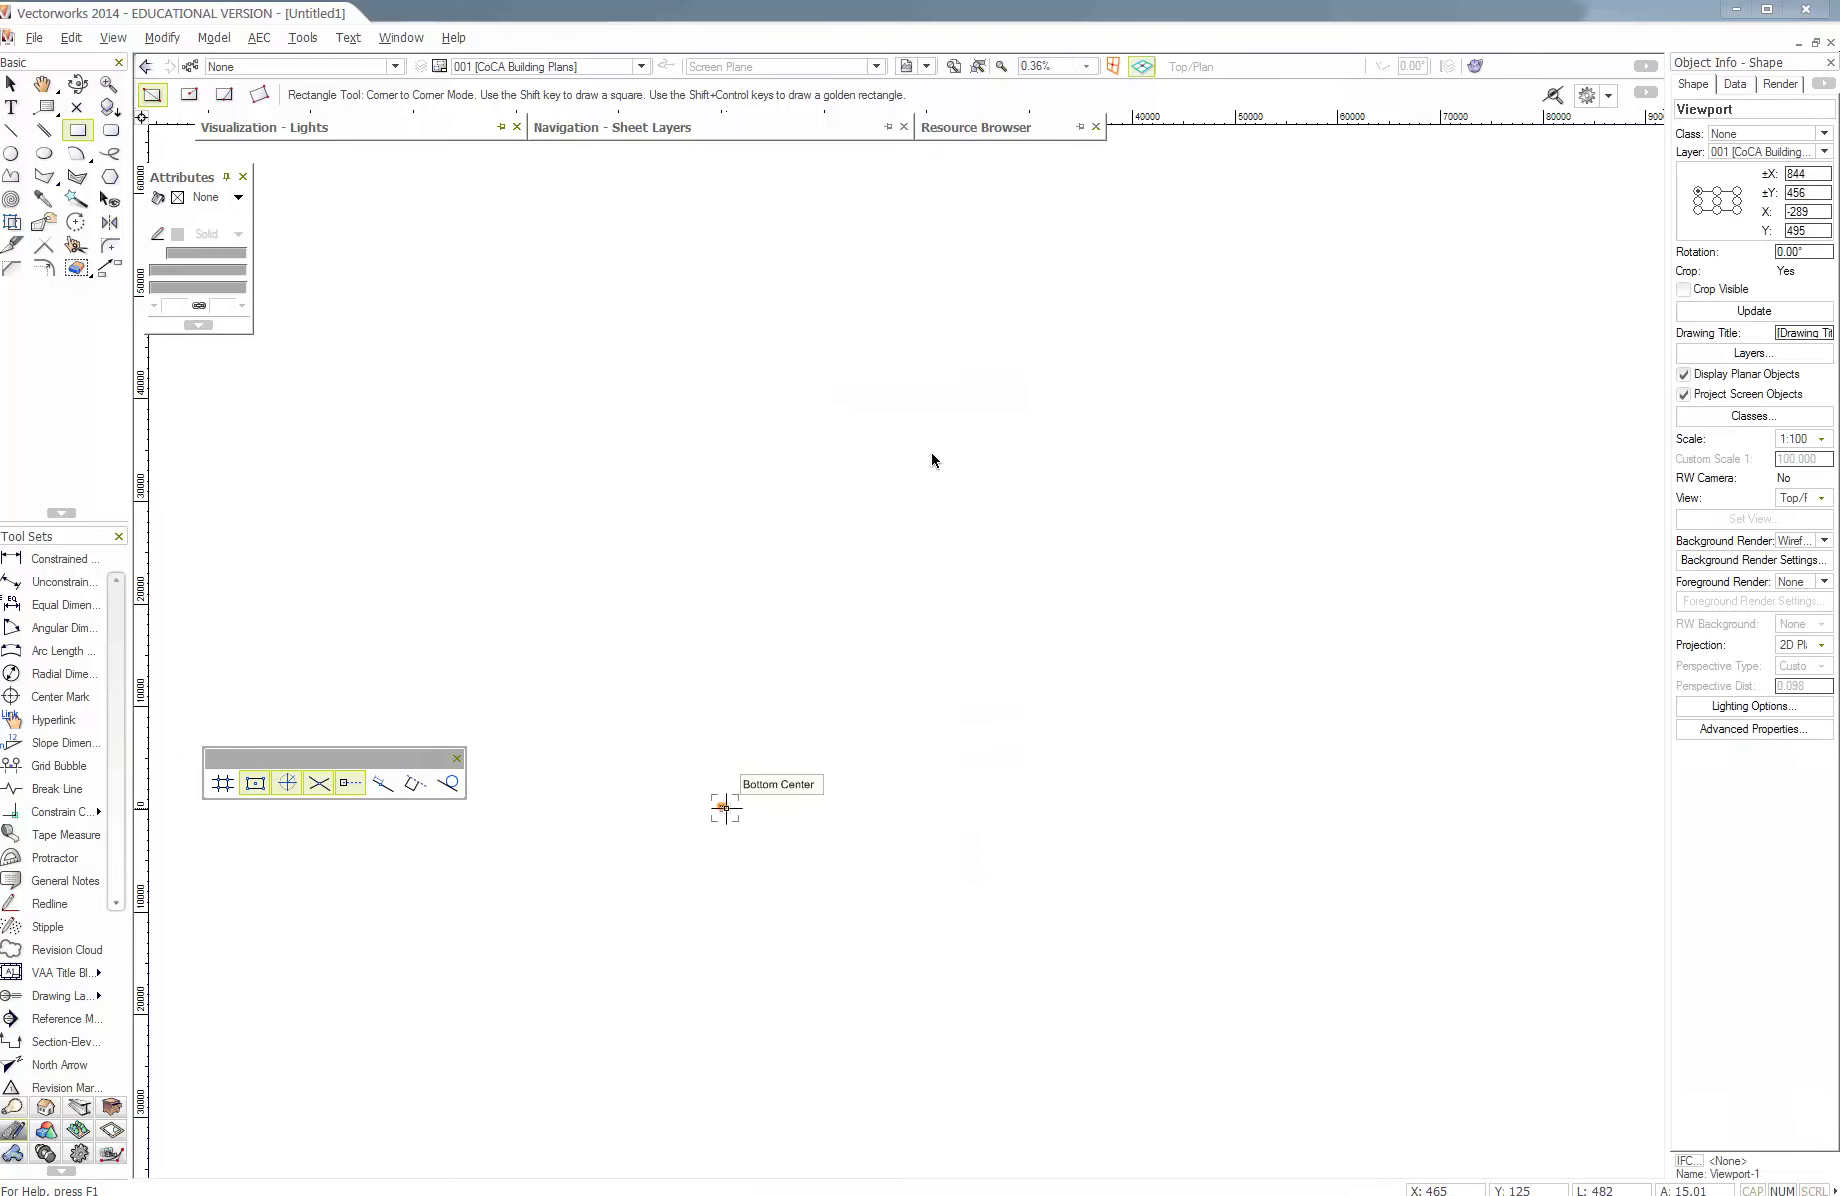
- Fit the sheet page and its objects into view, zoom out, and centre Viewport-1
click(956, 70)
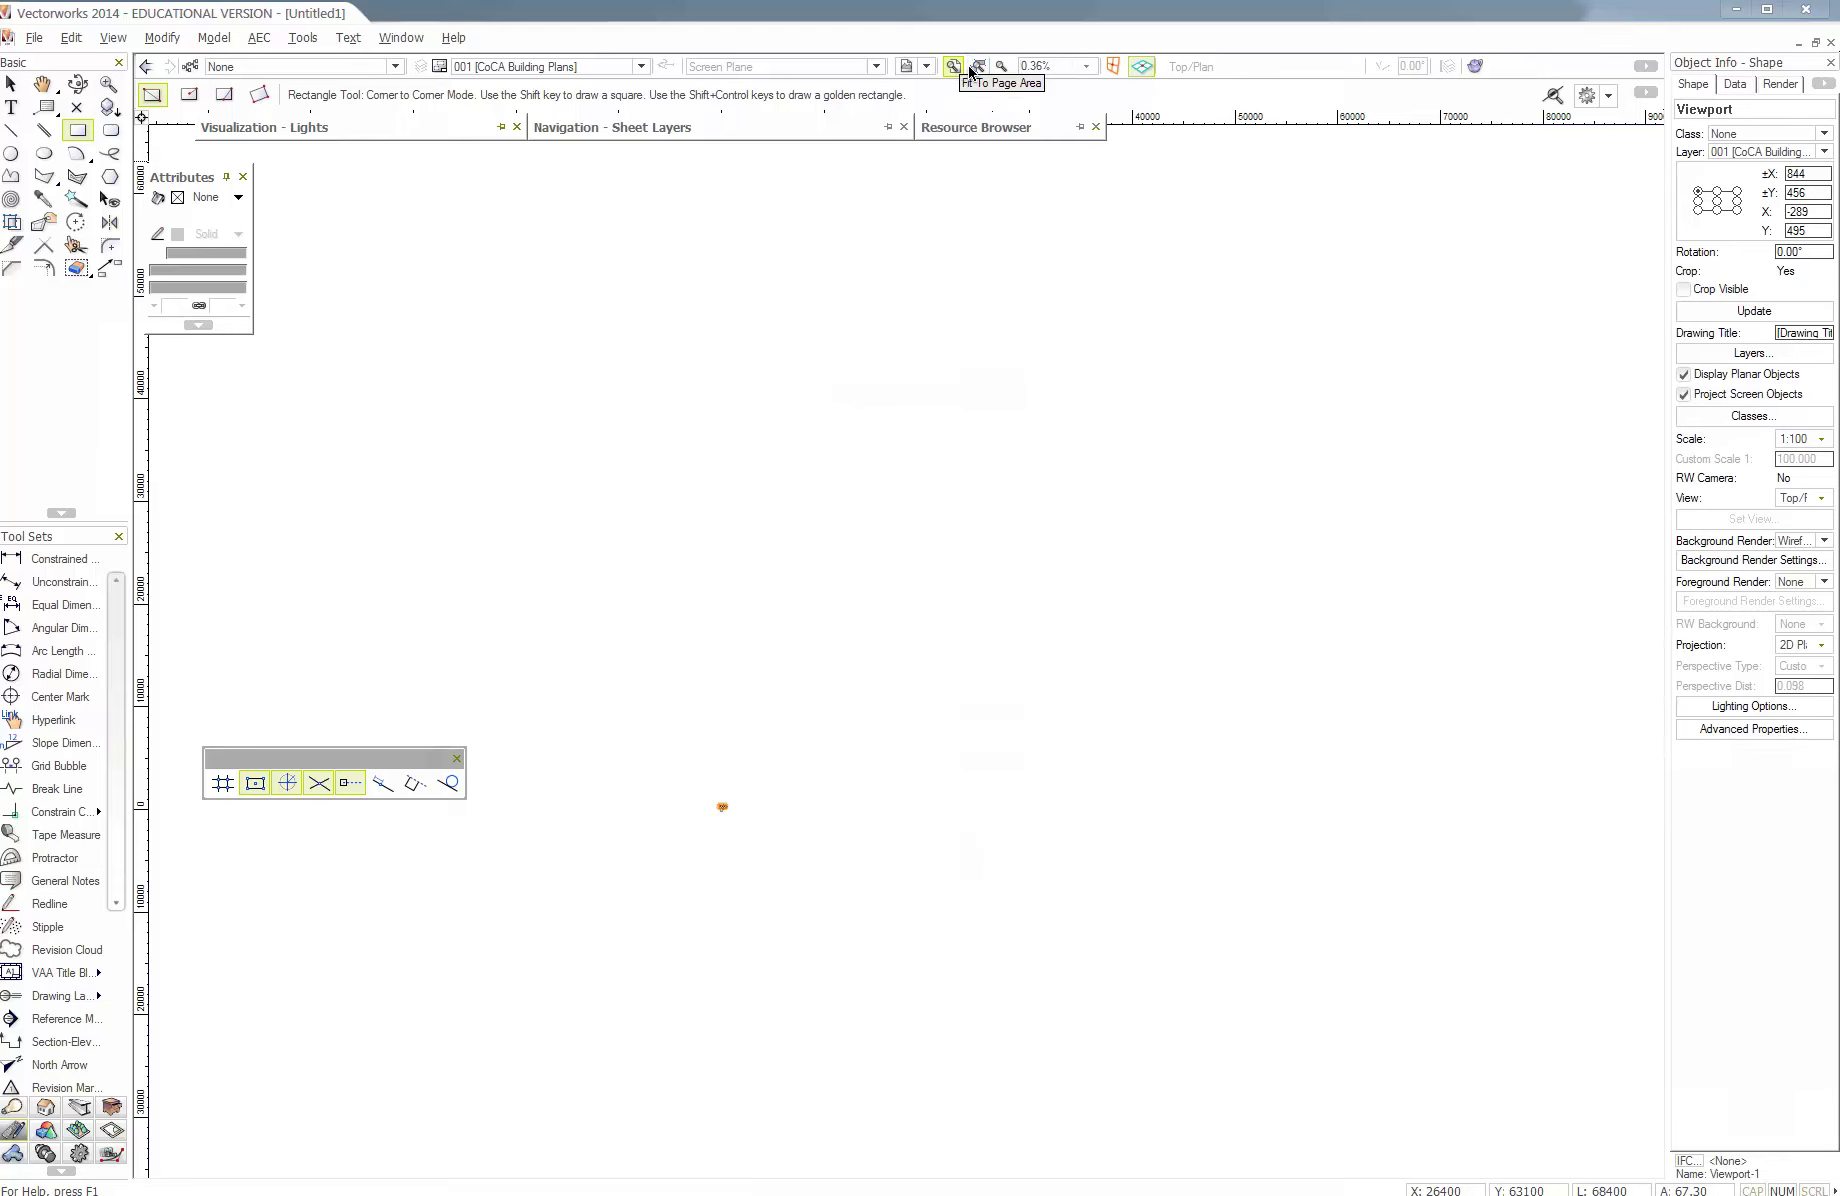
click(983, 70)
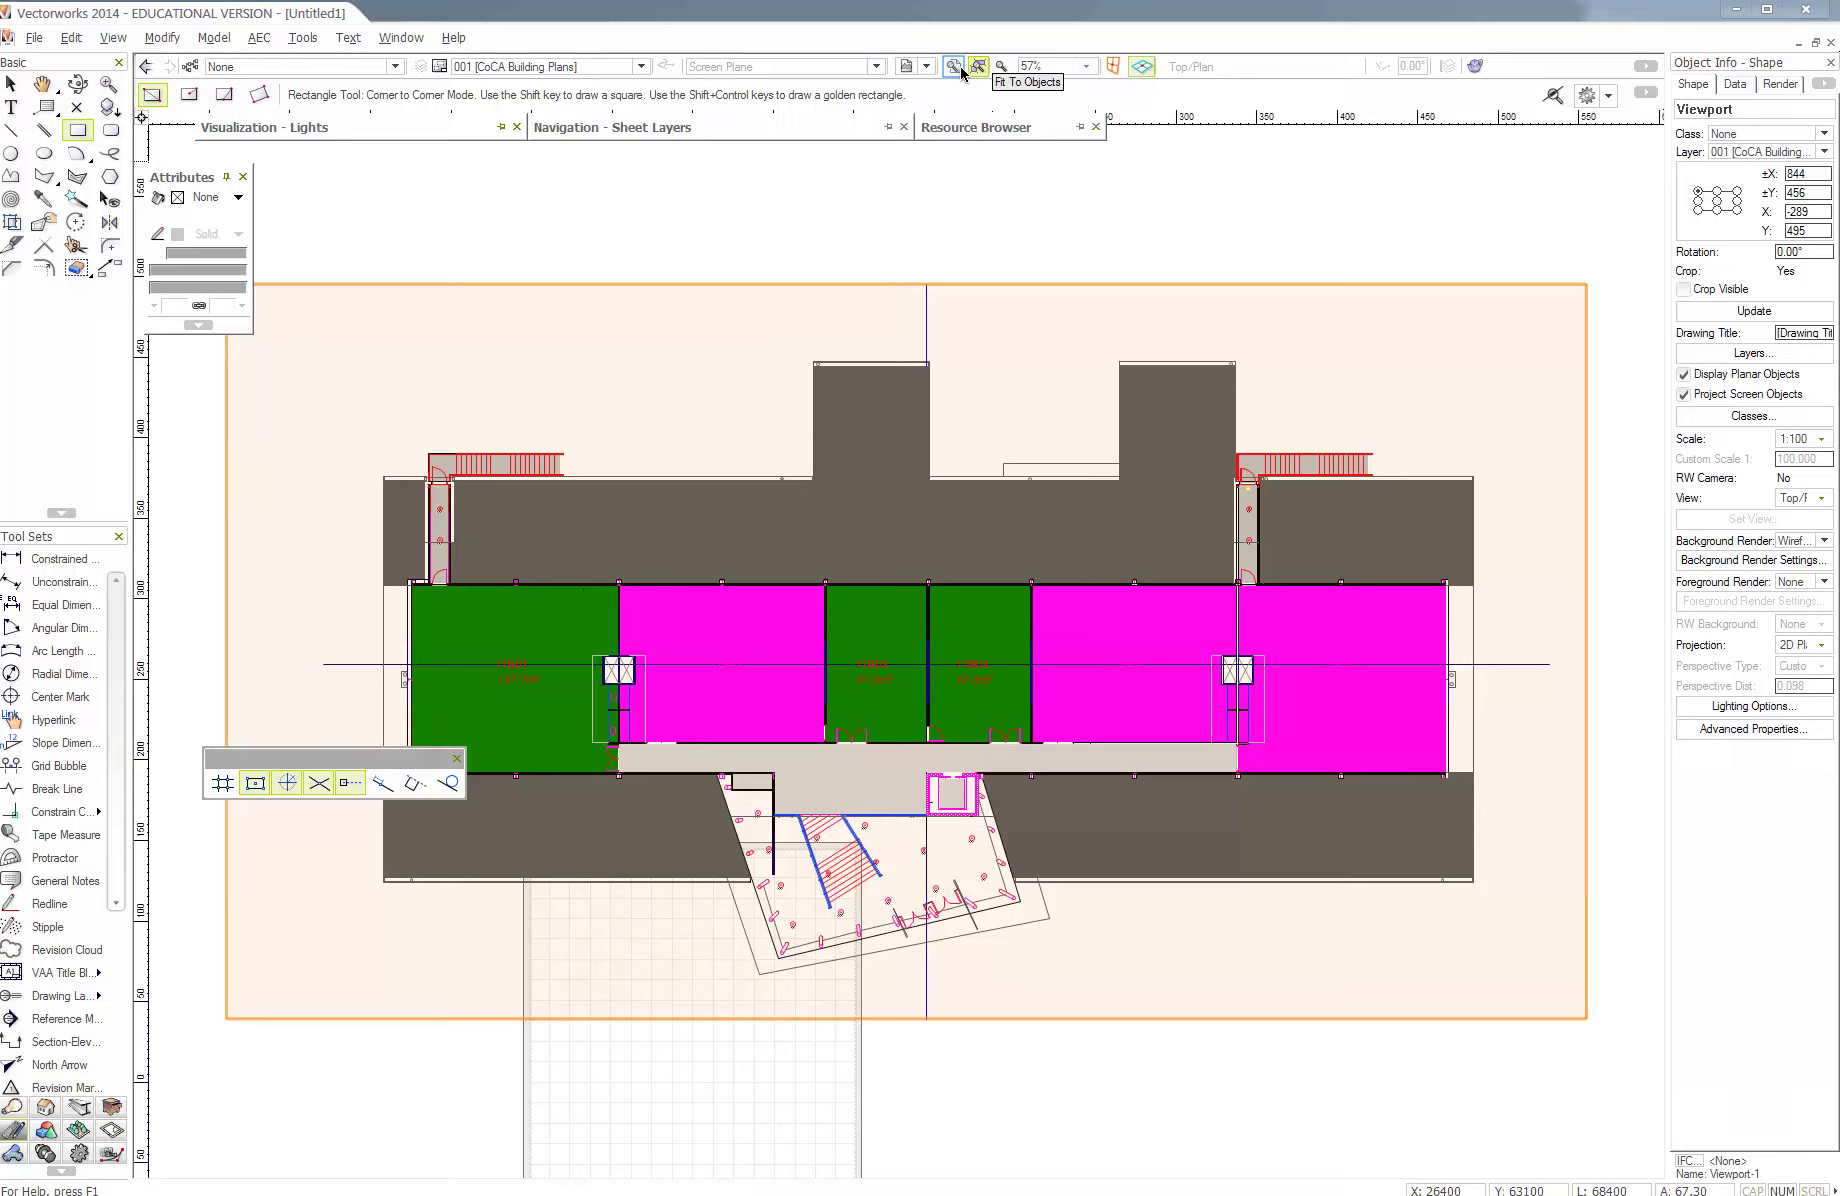
click(978, 72)
click(978, 72)
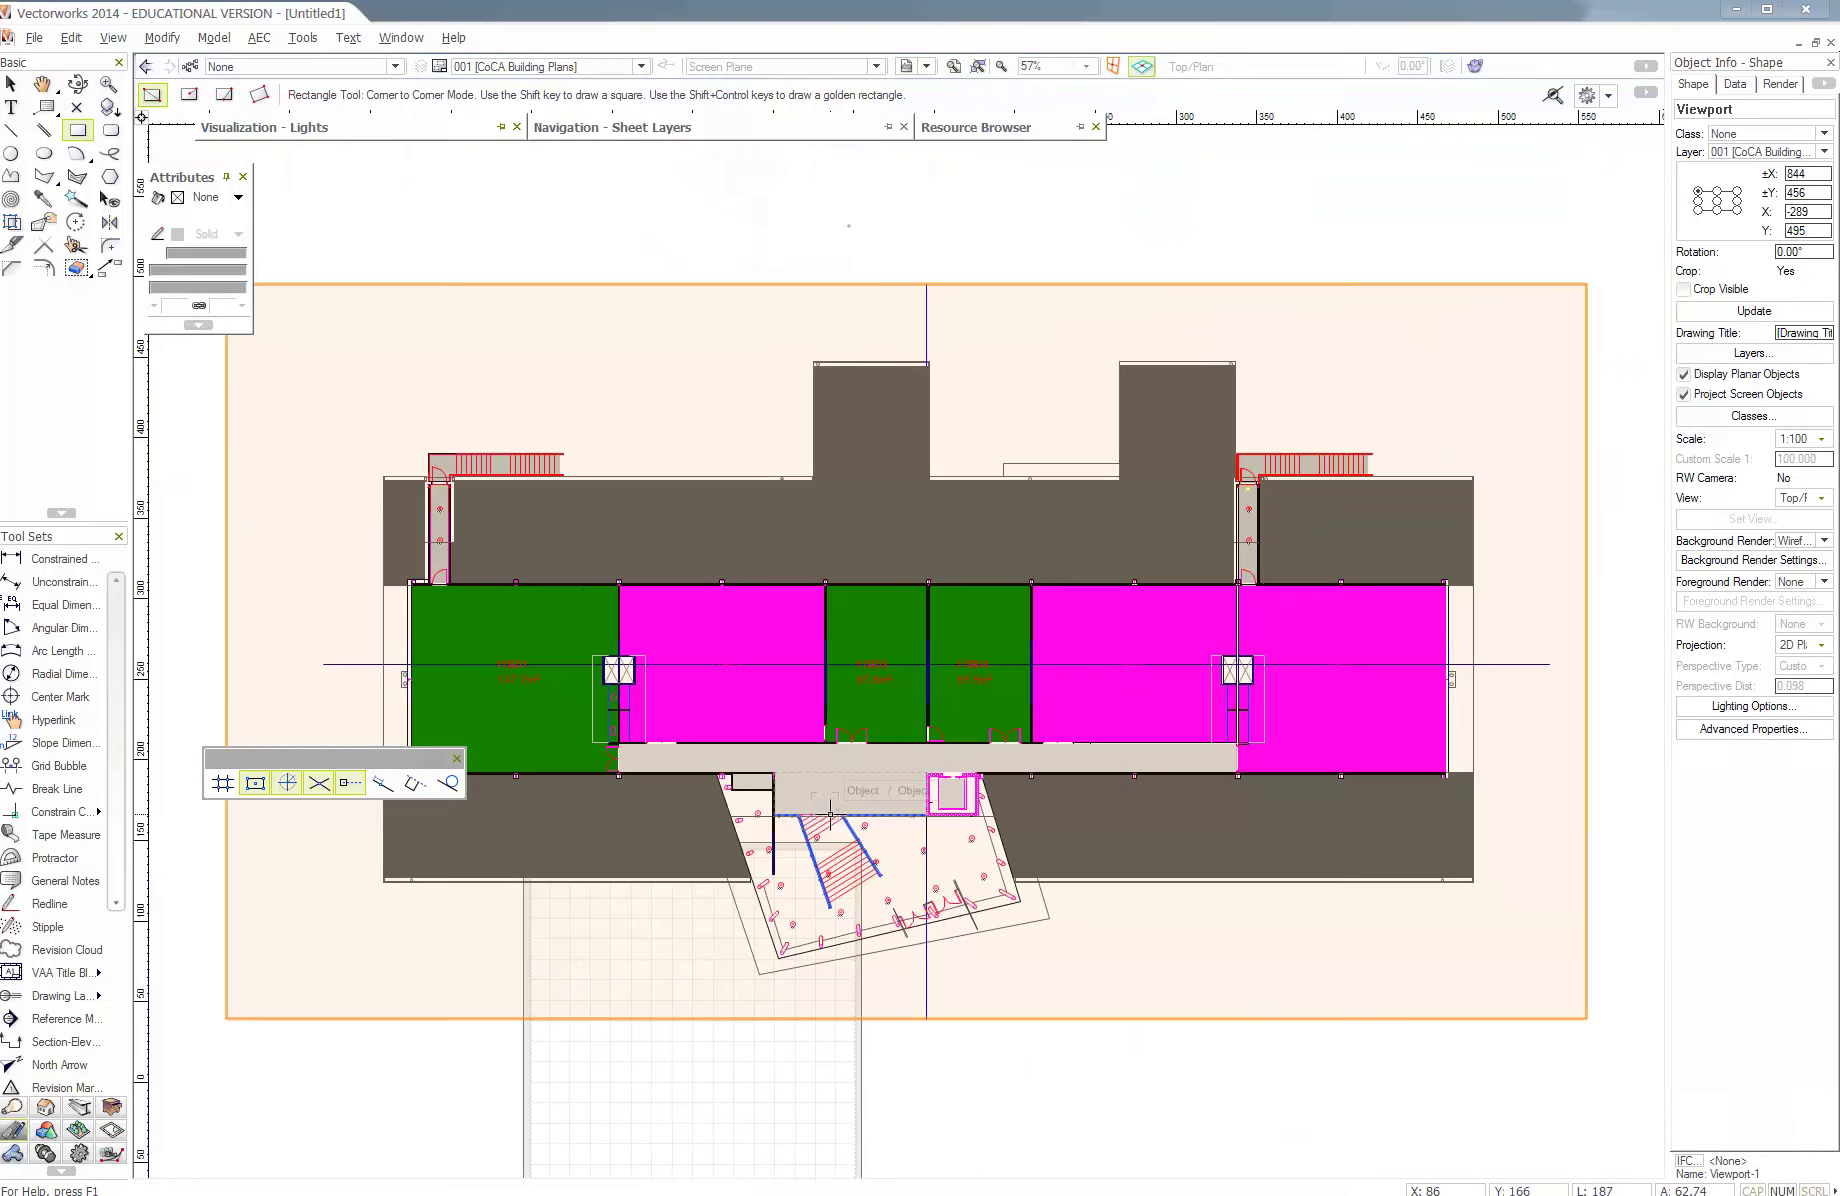
scroll(830, 815, down, 1)
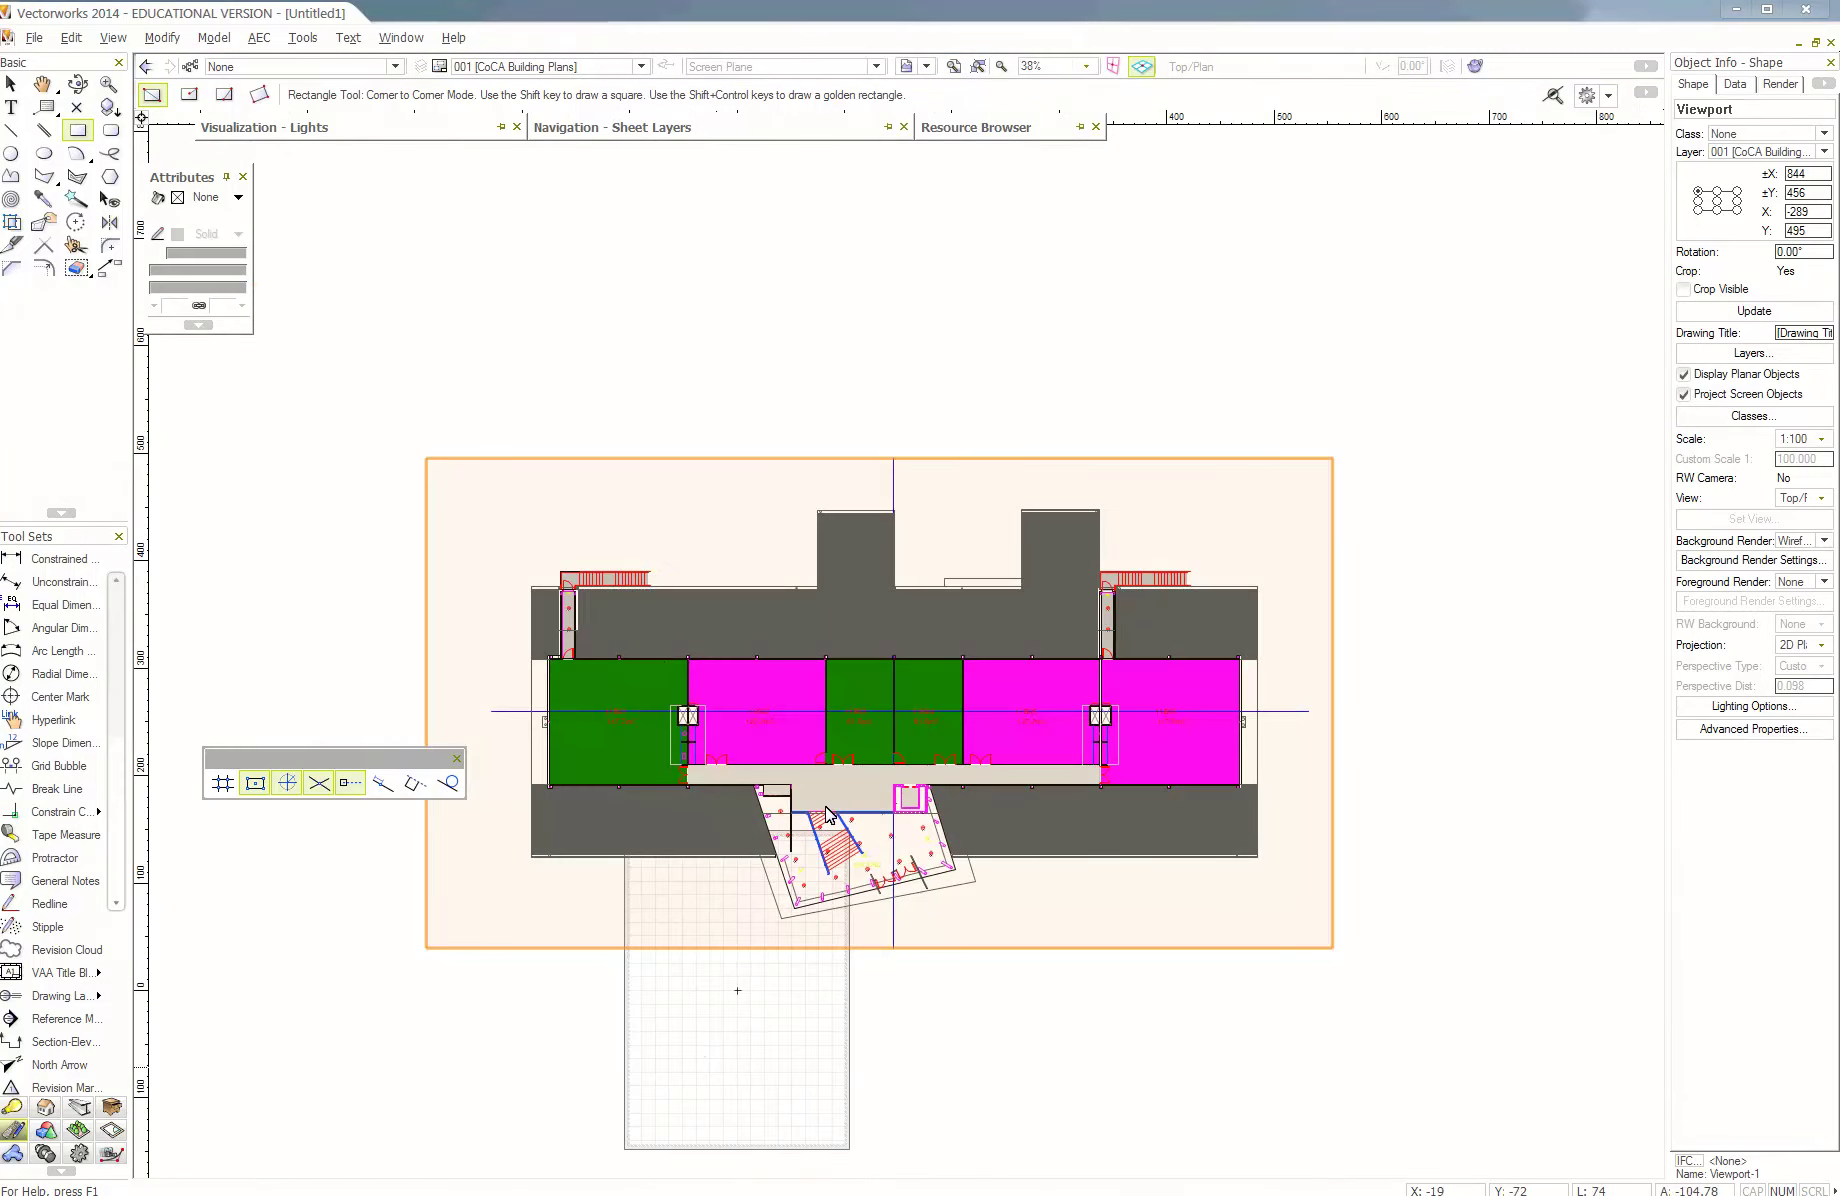
middle_drag(747, 990, 826, 815)
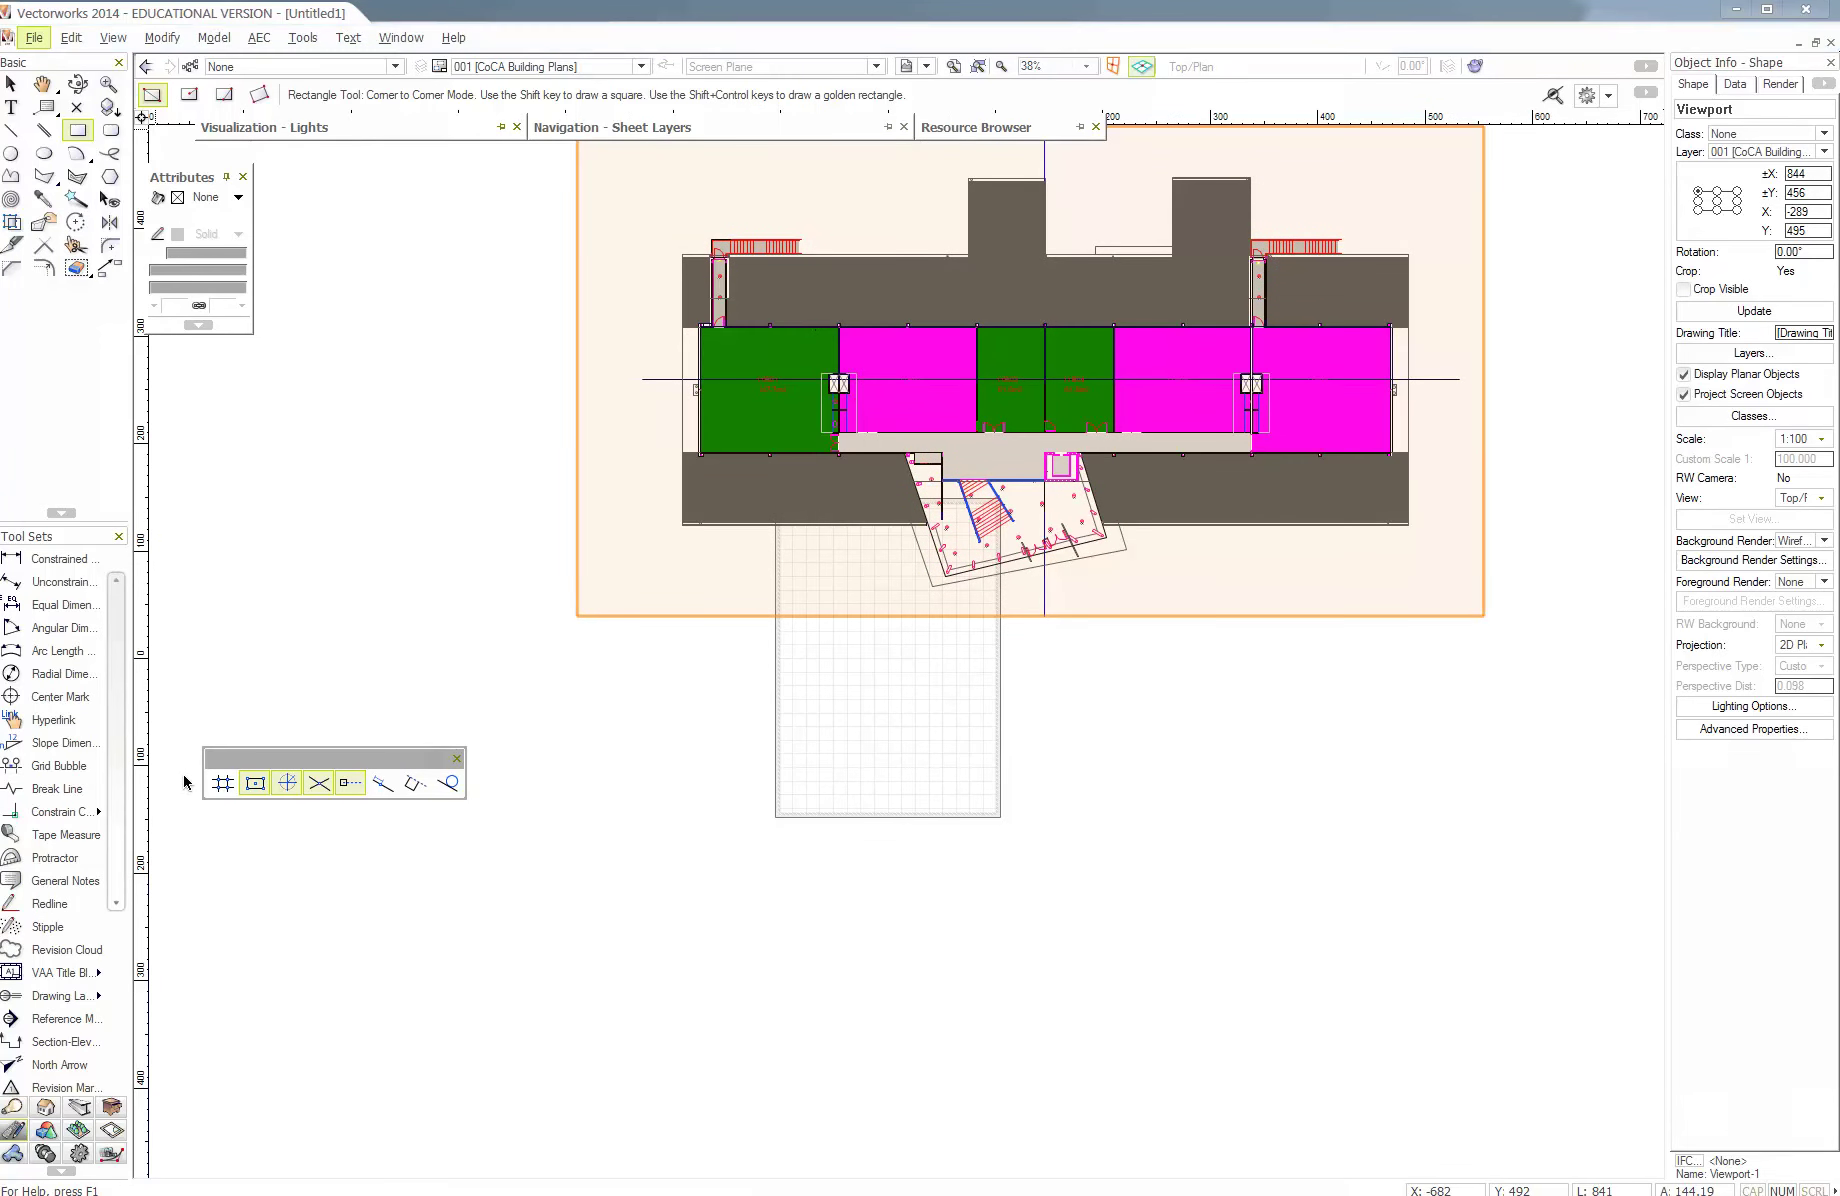
- Open Document Setup via File > Document Settings
click(35, 42)
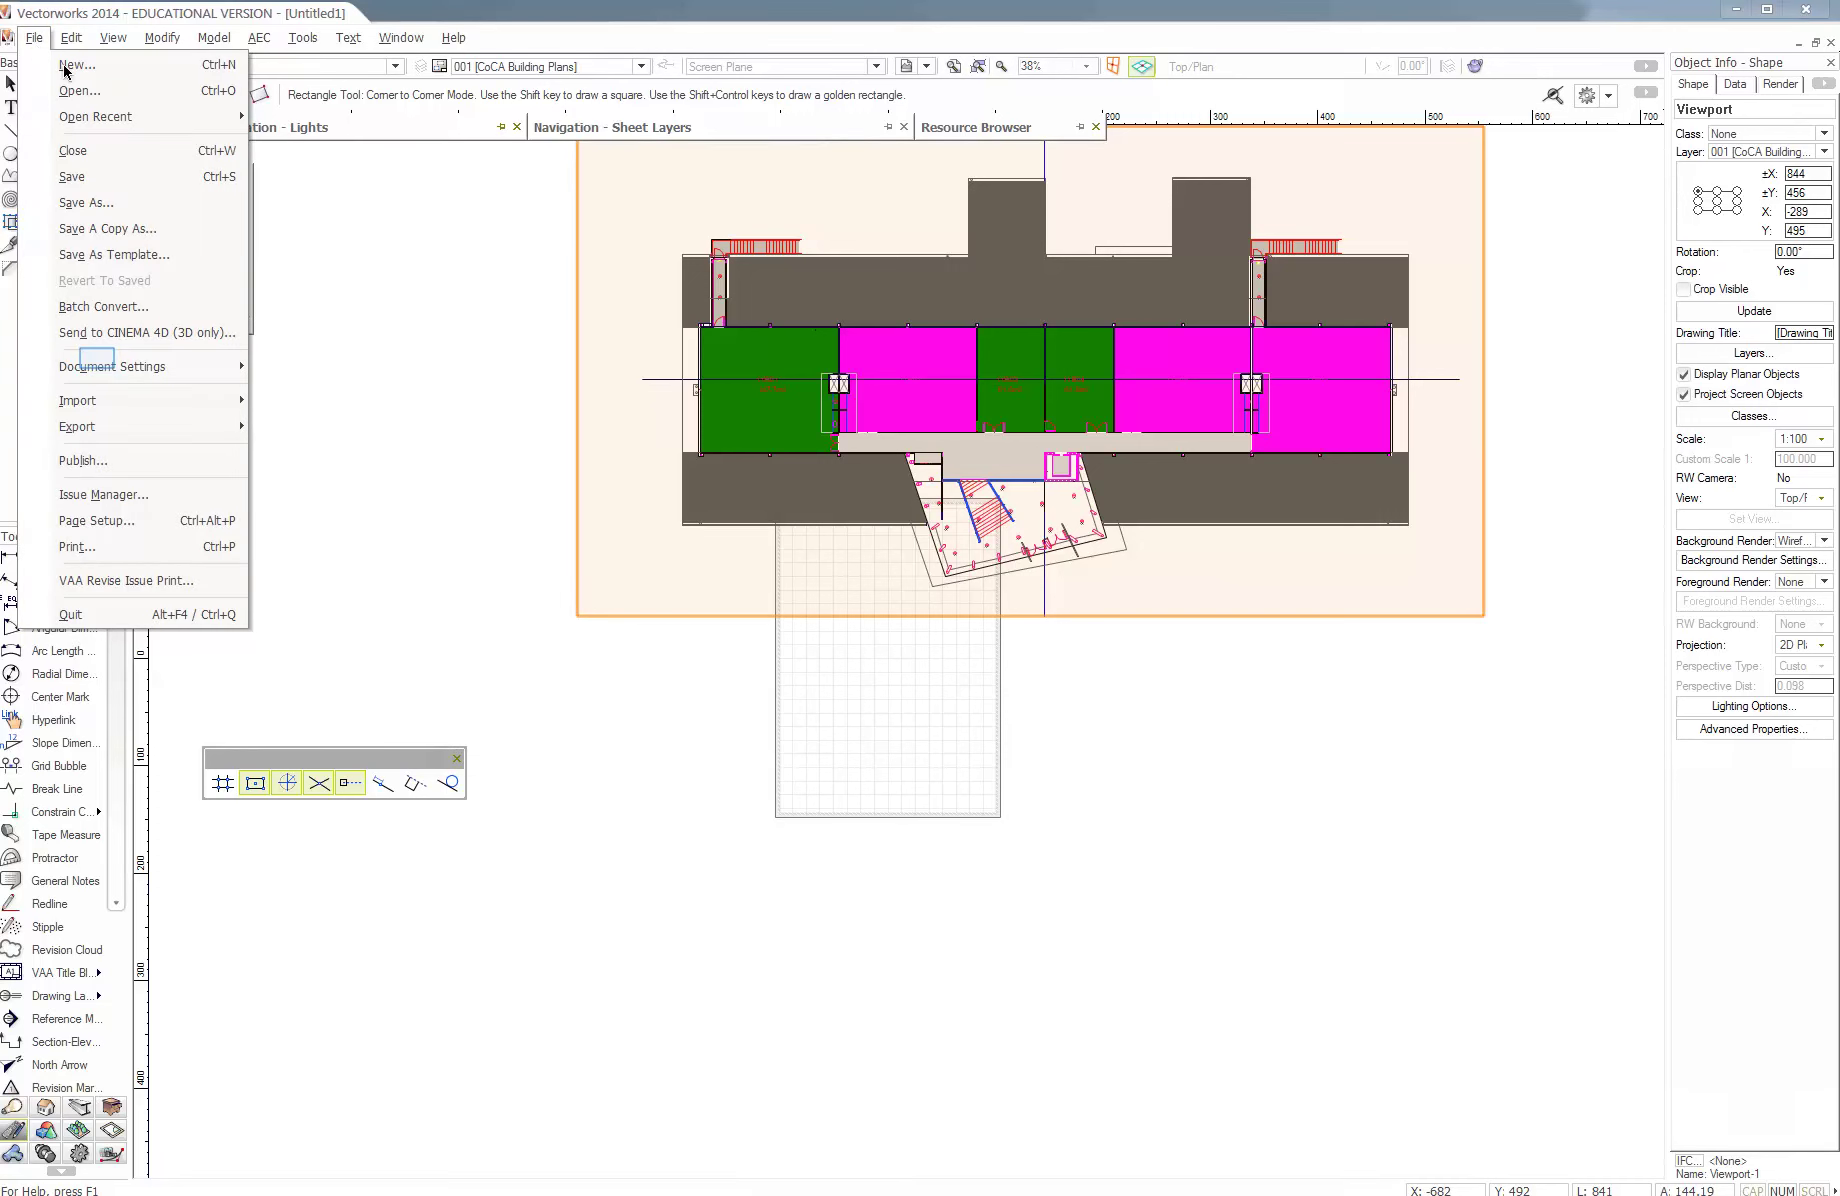
mouse_move(99, 364)
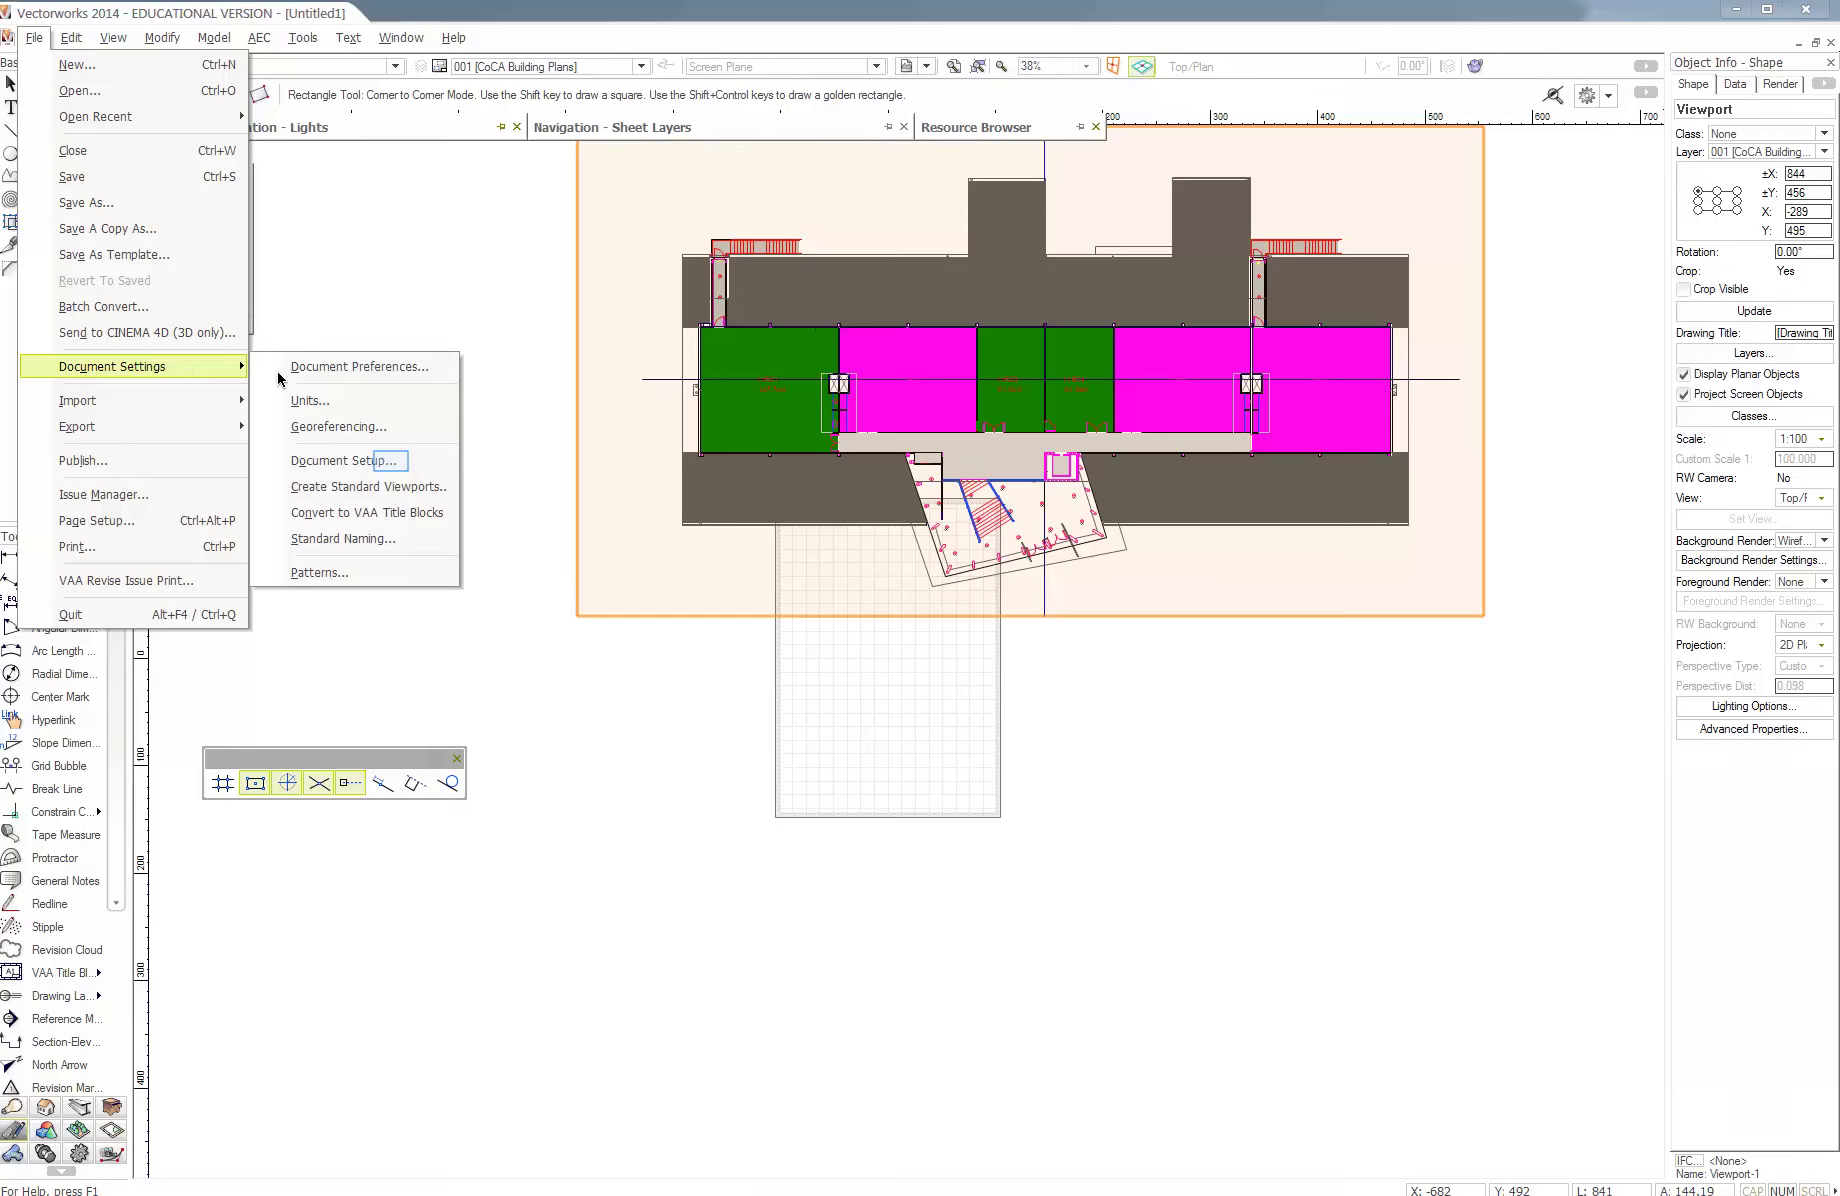
click(392, 466)
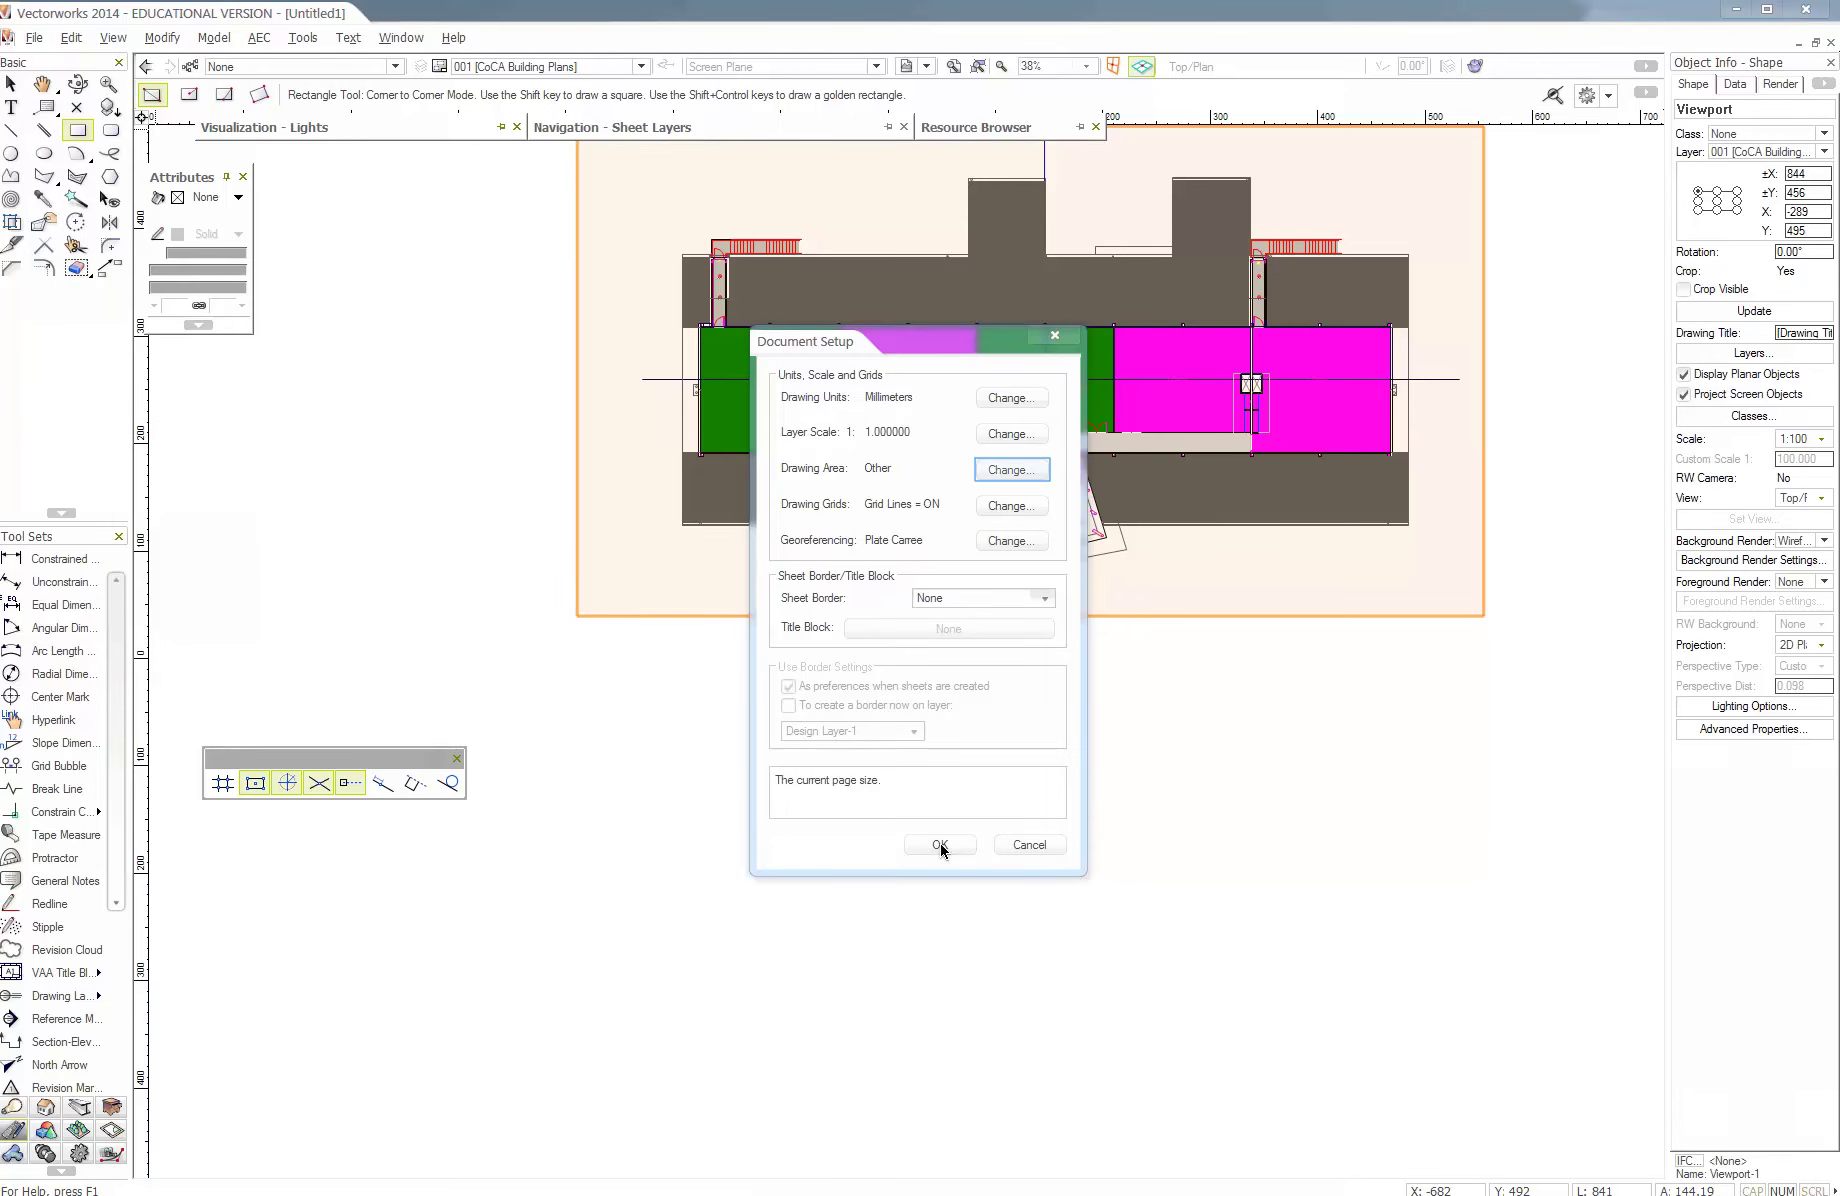
- Set the drawing area to ISO A3 pages, 4 across by 4 down, with page breaks shown
click(1012, 470)
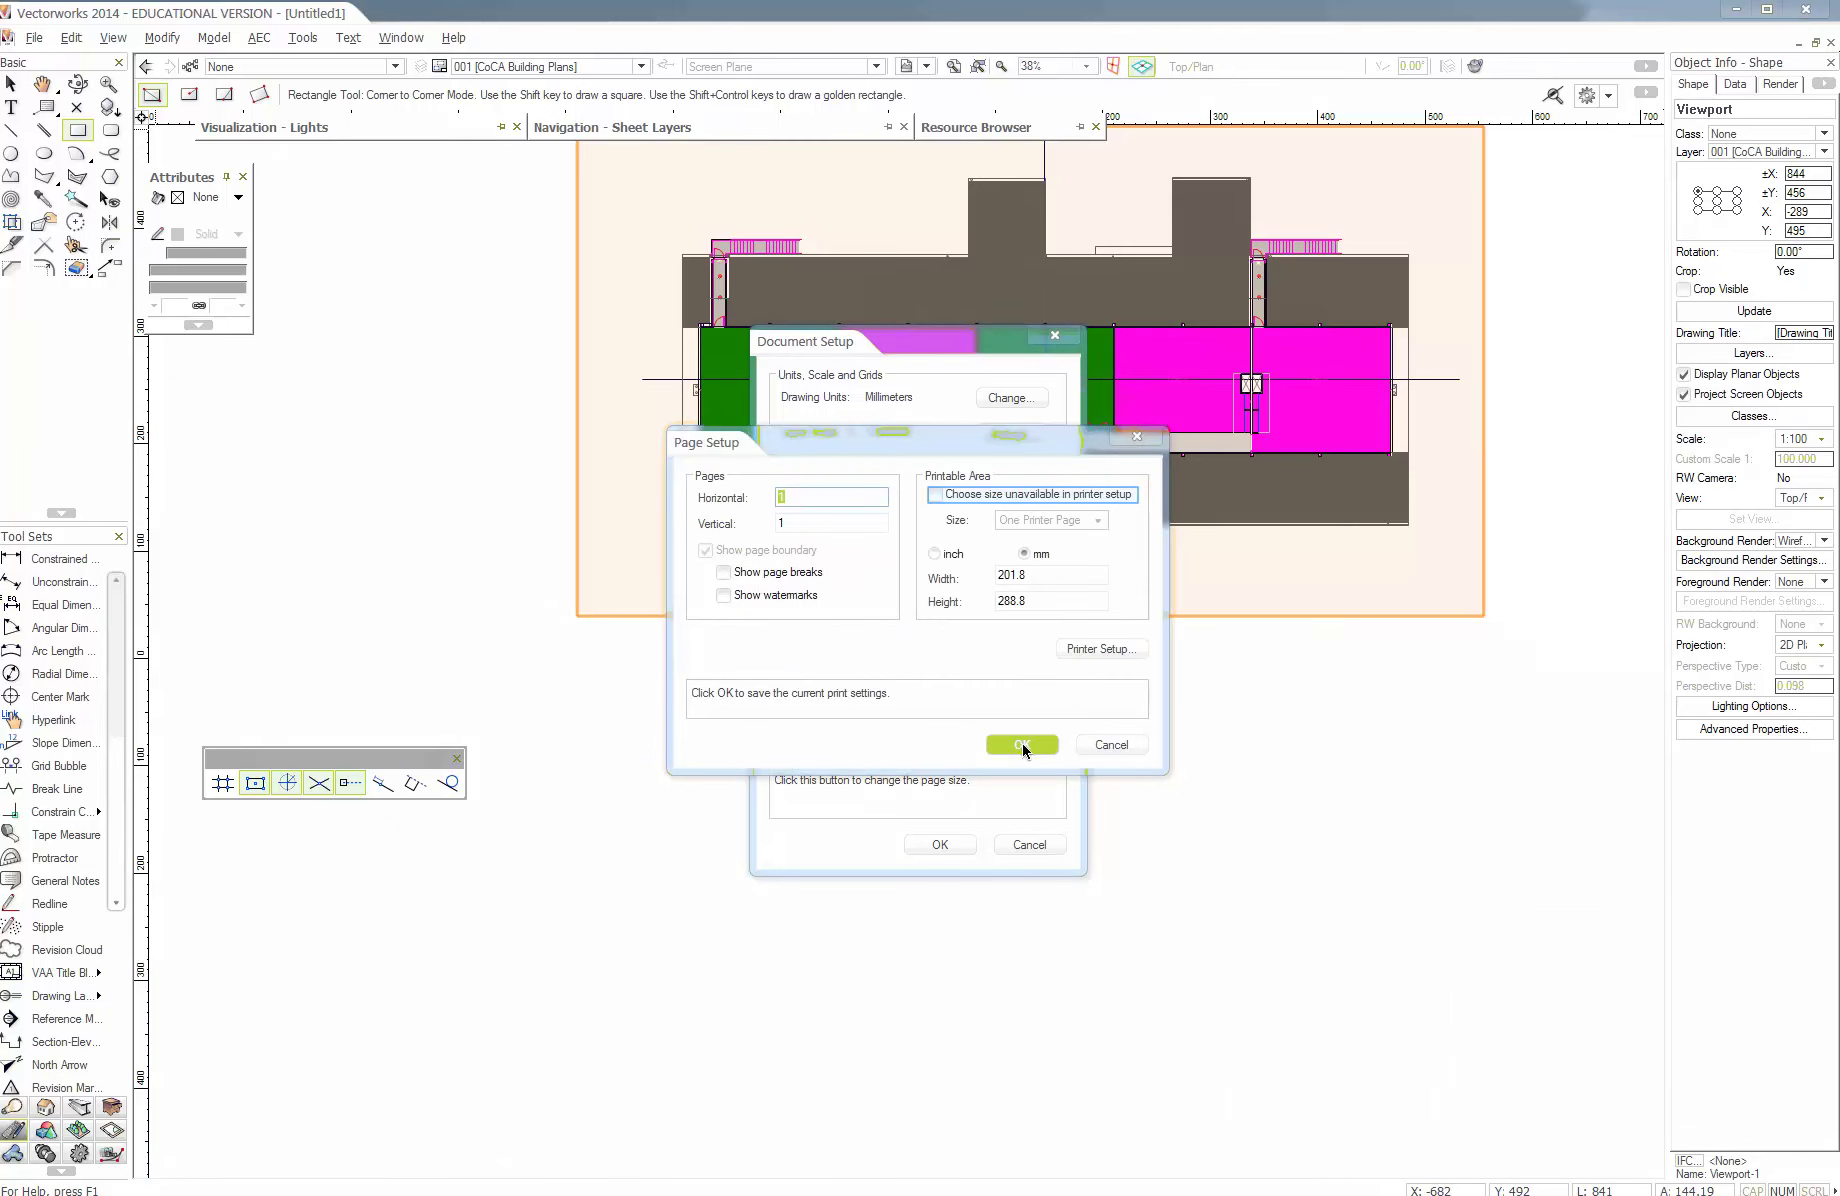
click(935, 494)
key(Tab)
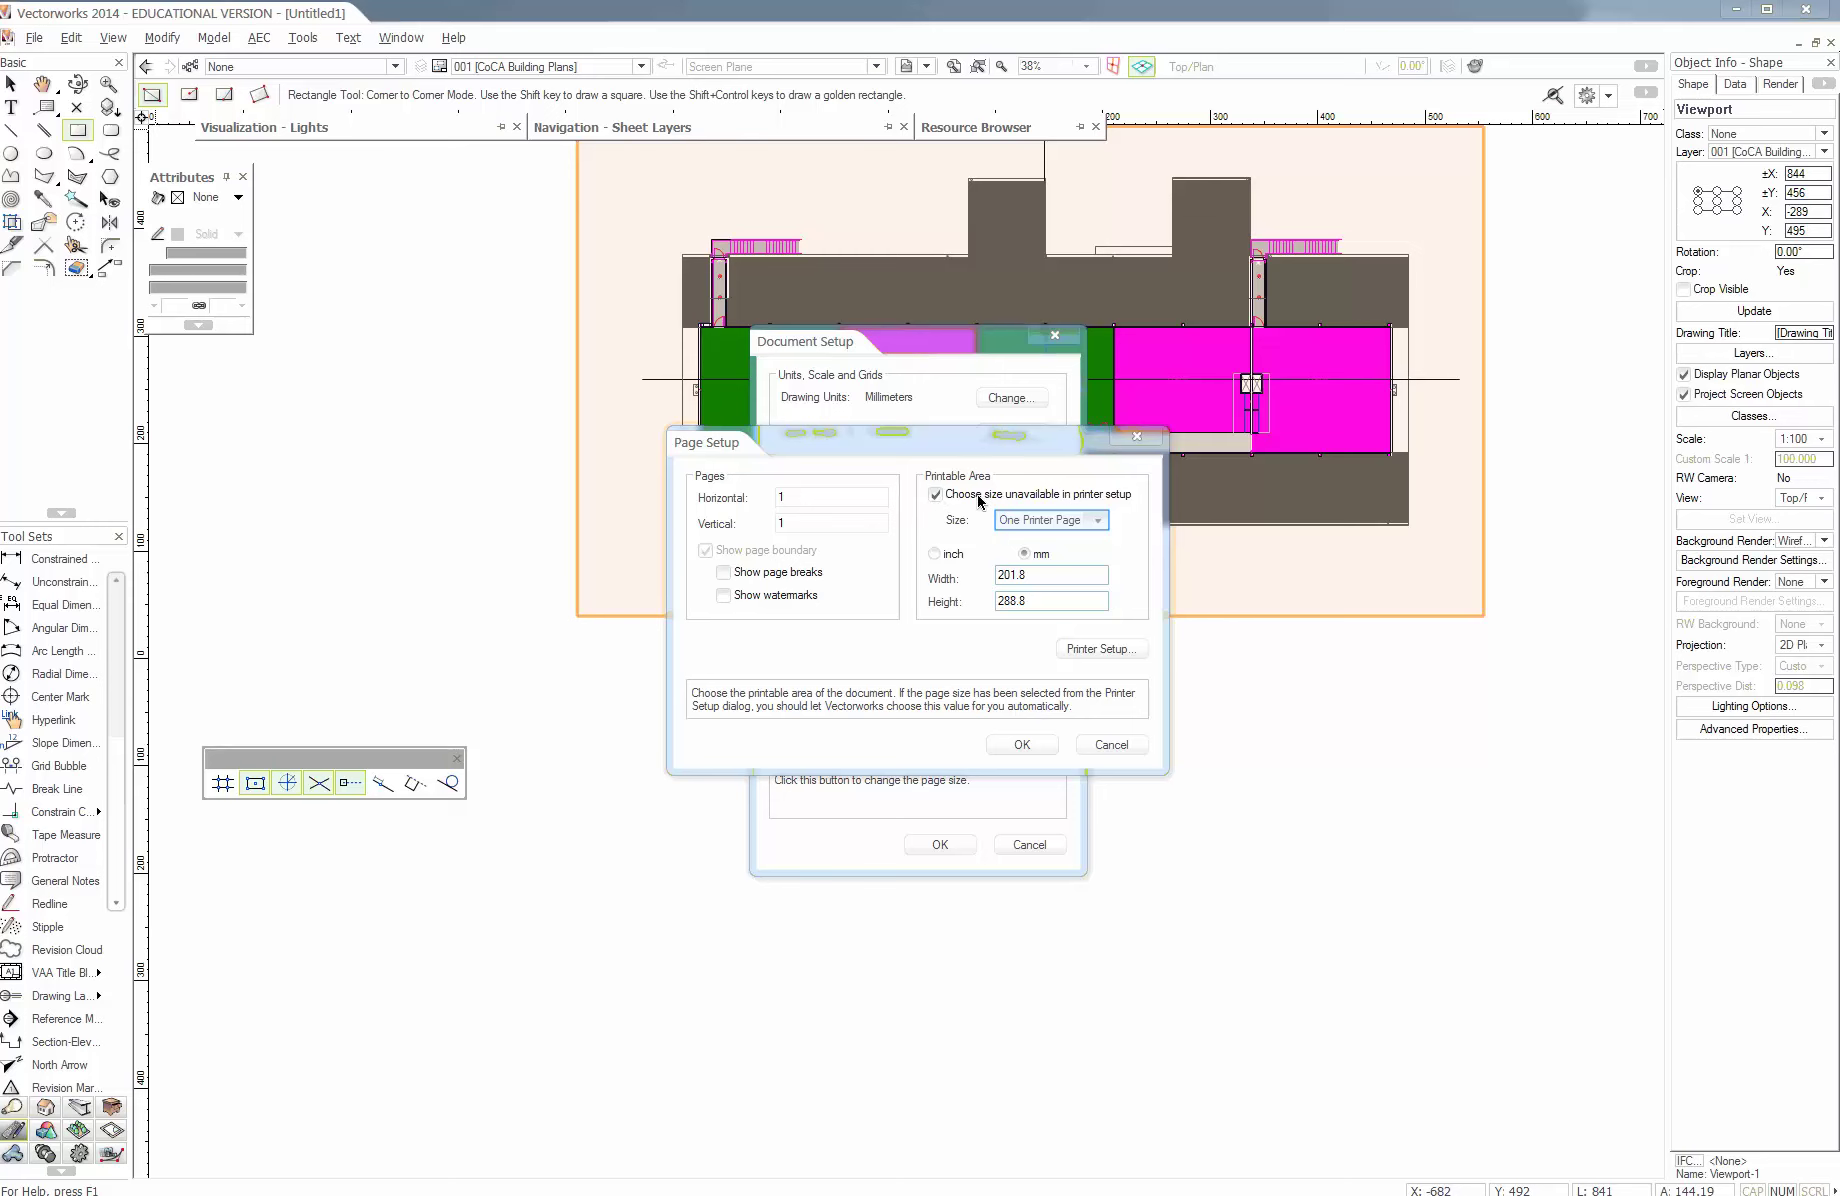
click(1037, 521)
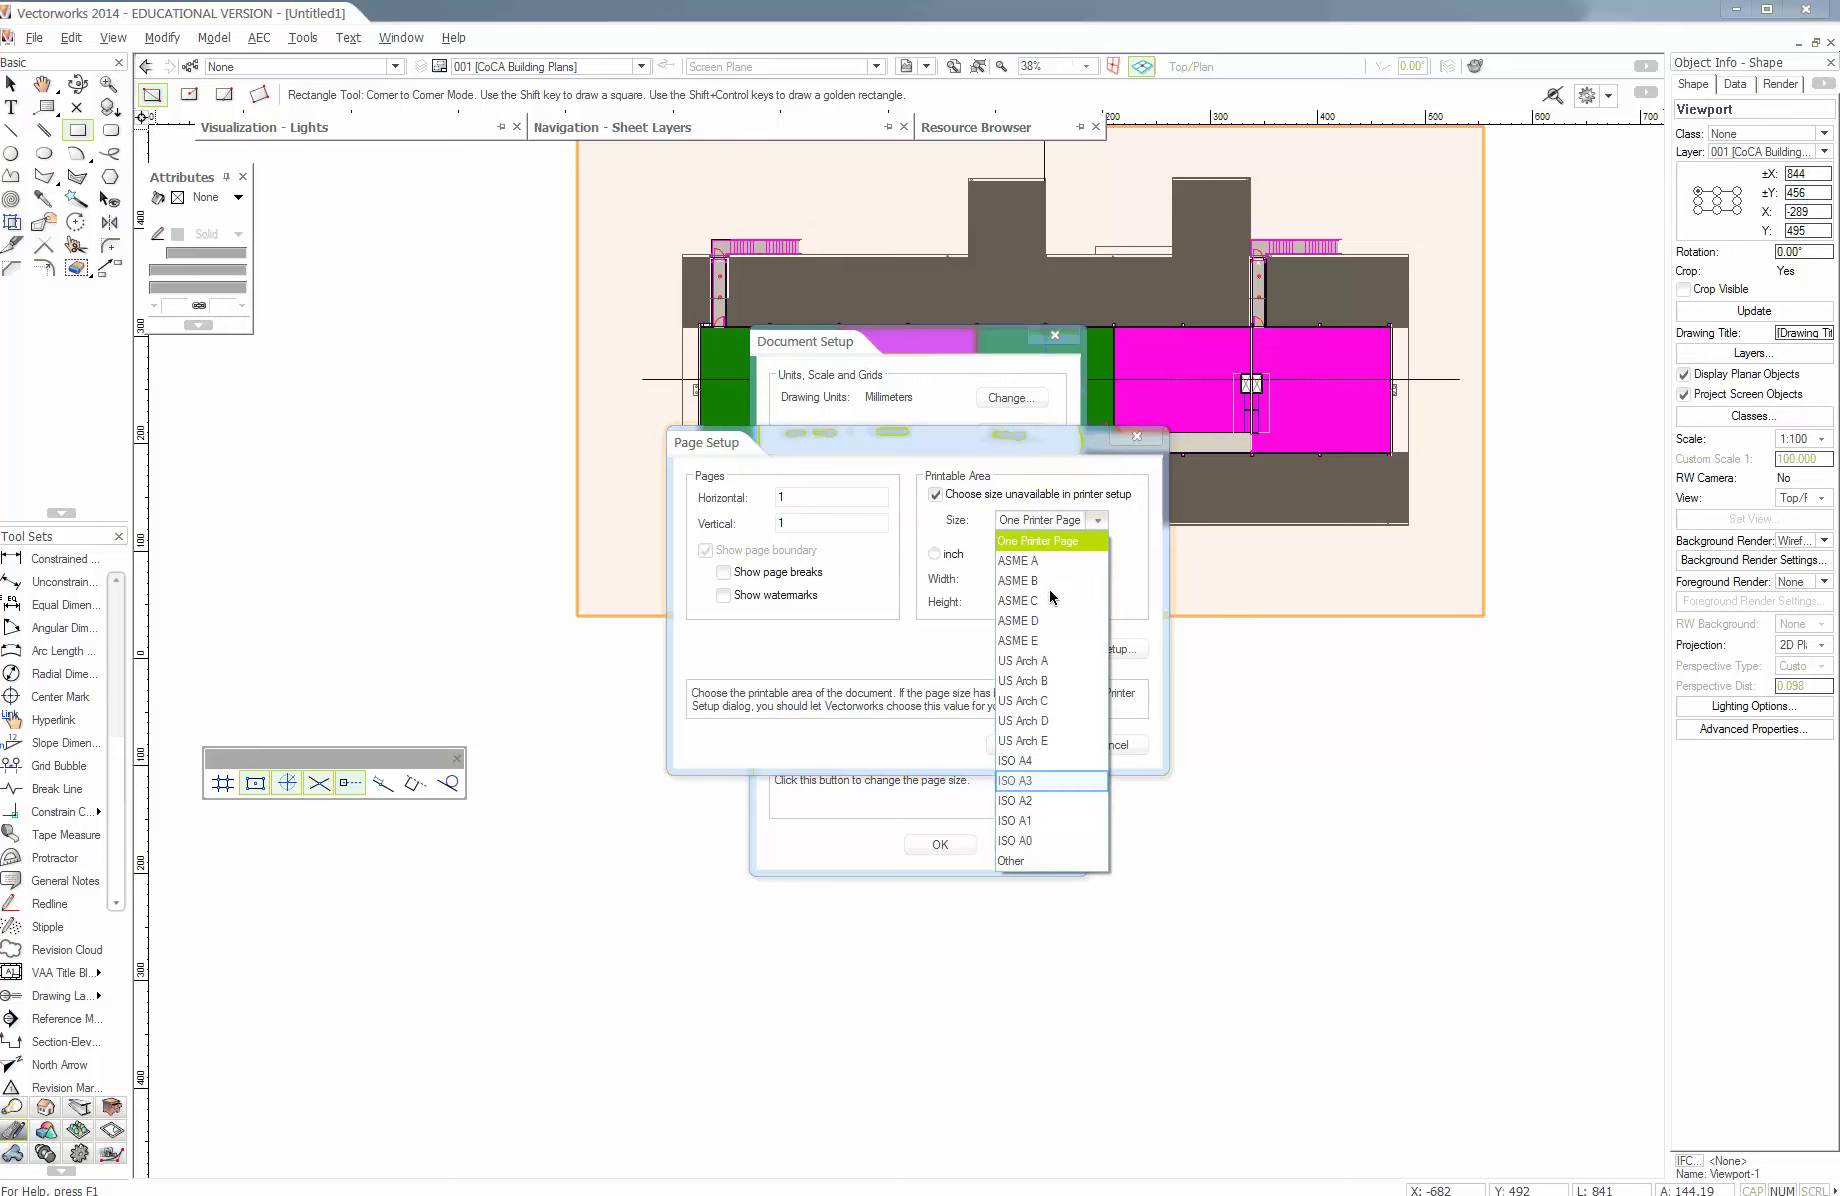
click(1054, 781)
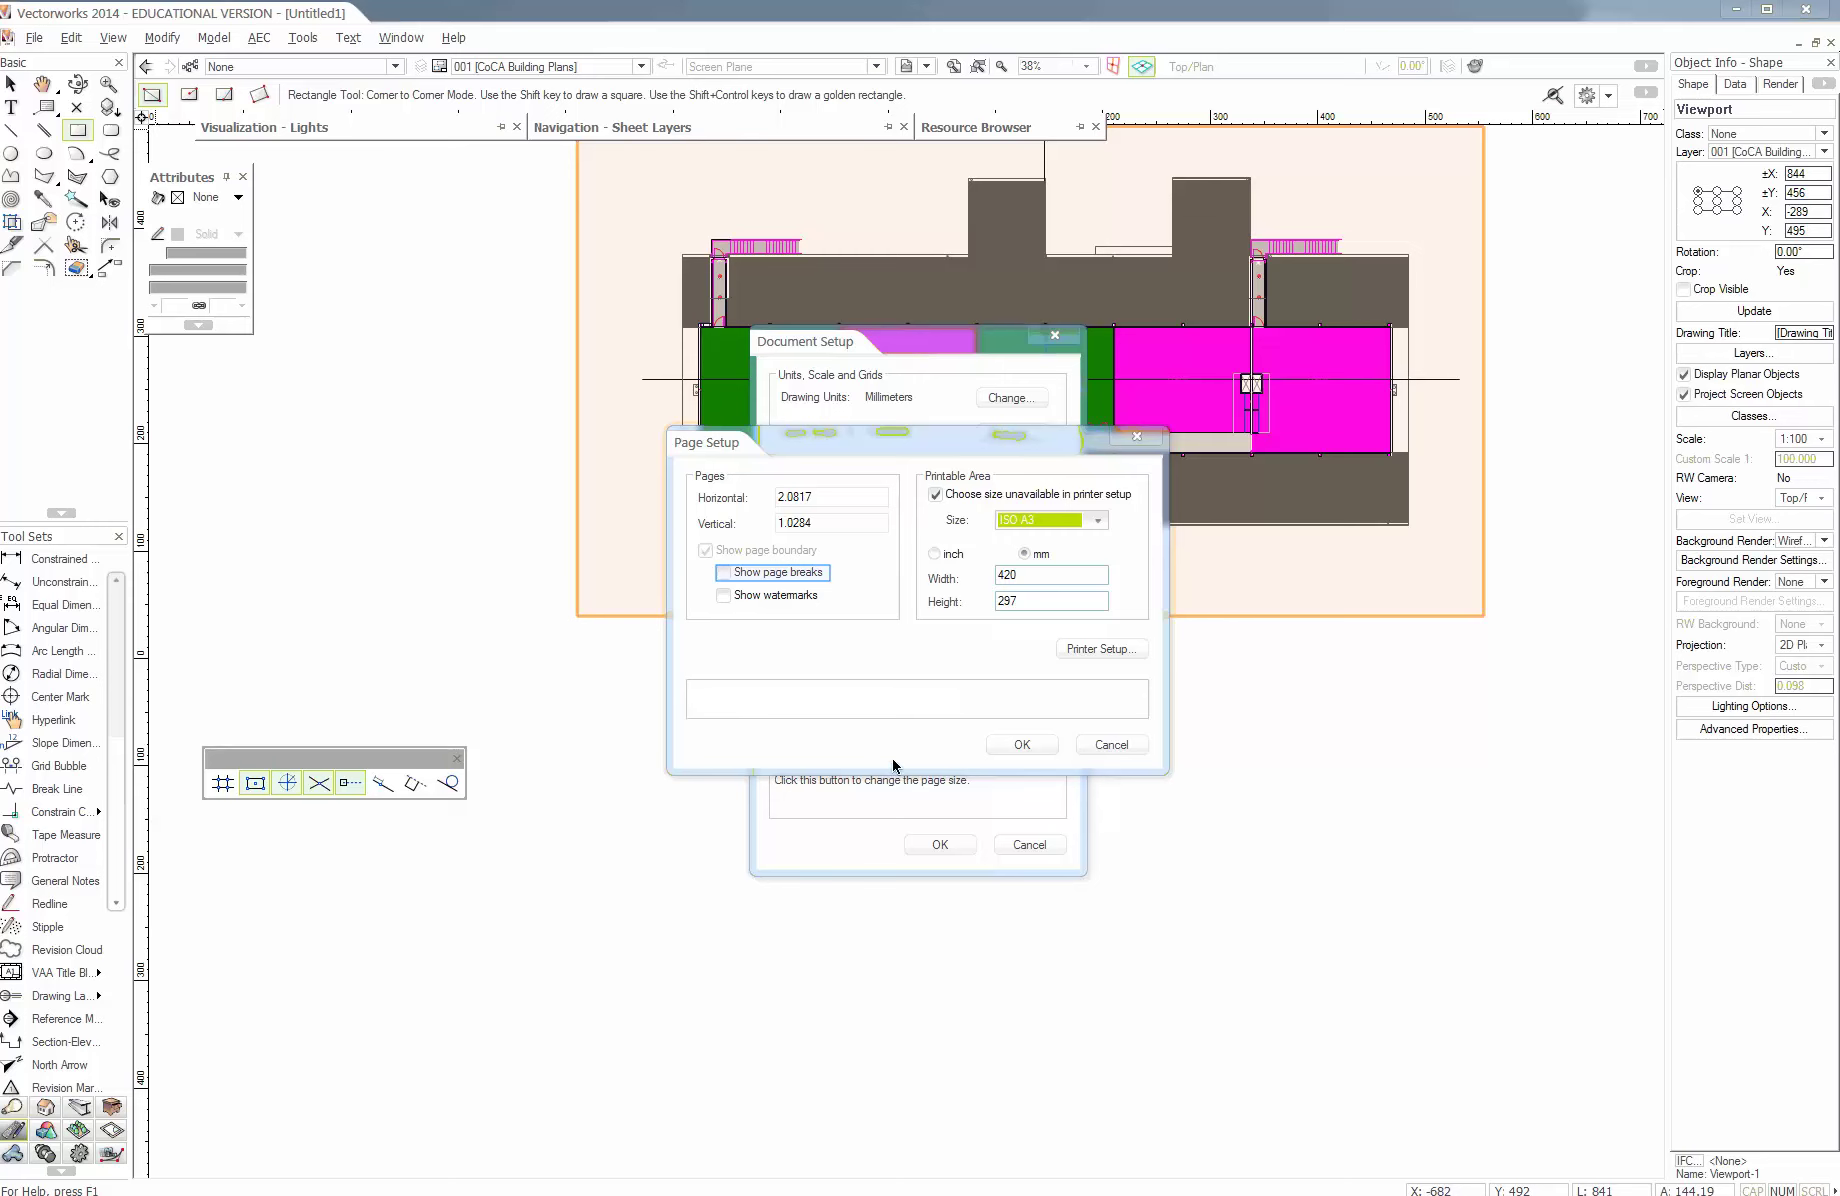
click(747, 574)
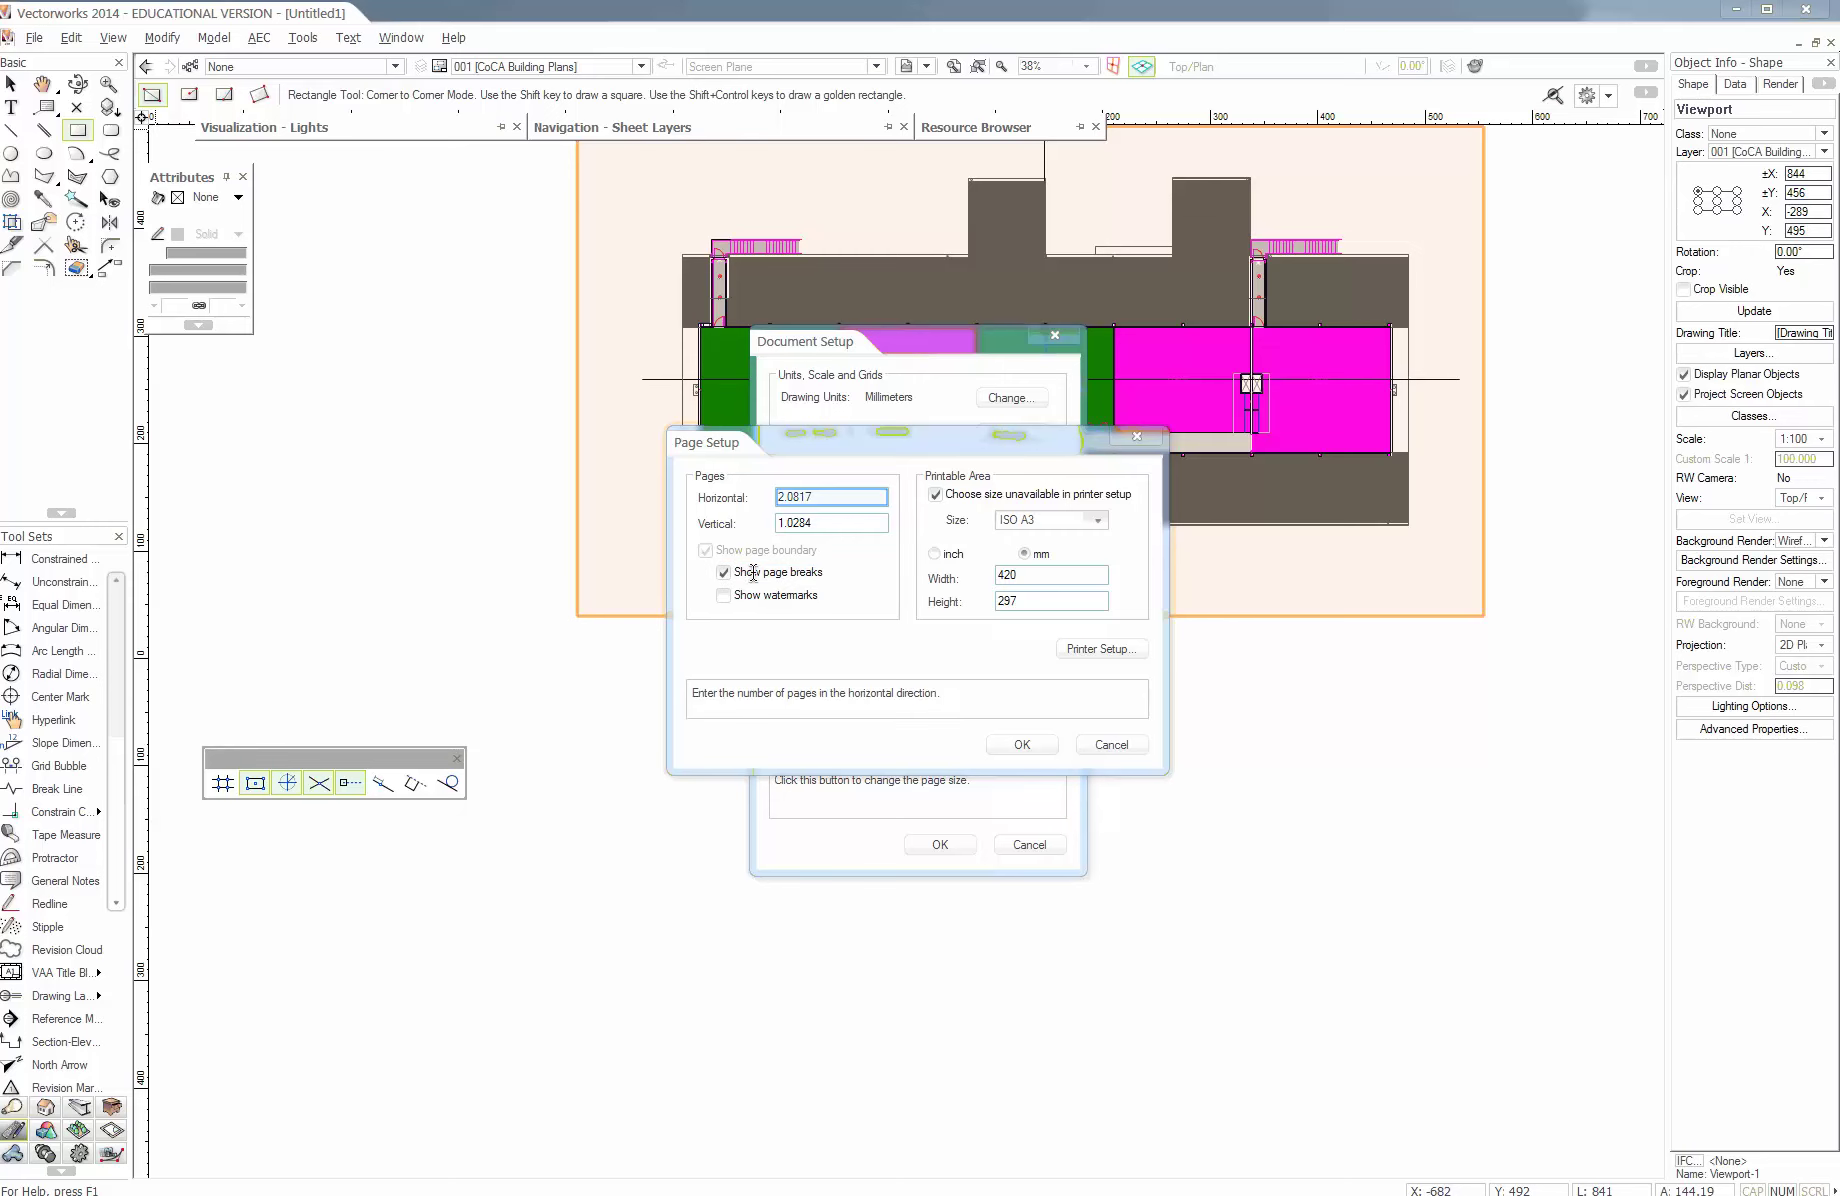
click(824, 497)
double_click(827, 497)
text(4)
key(Tab)
text(4)
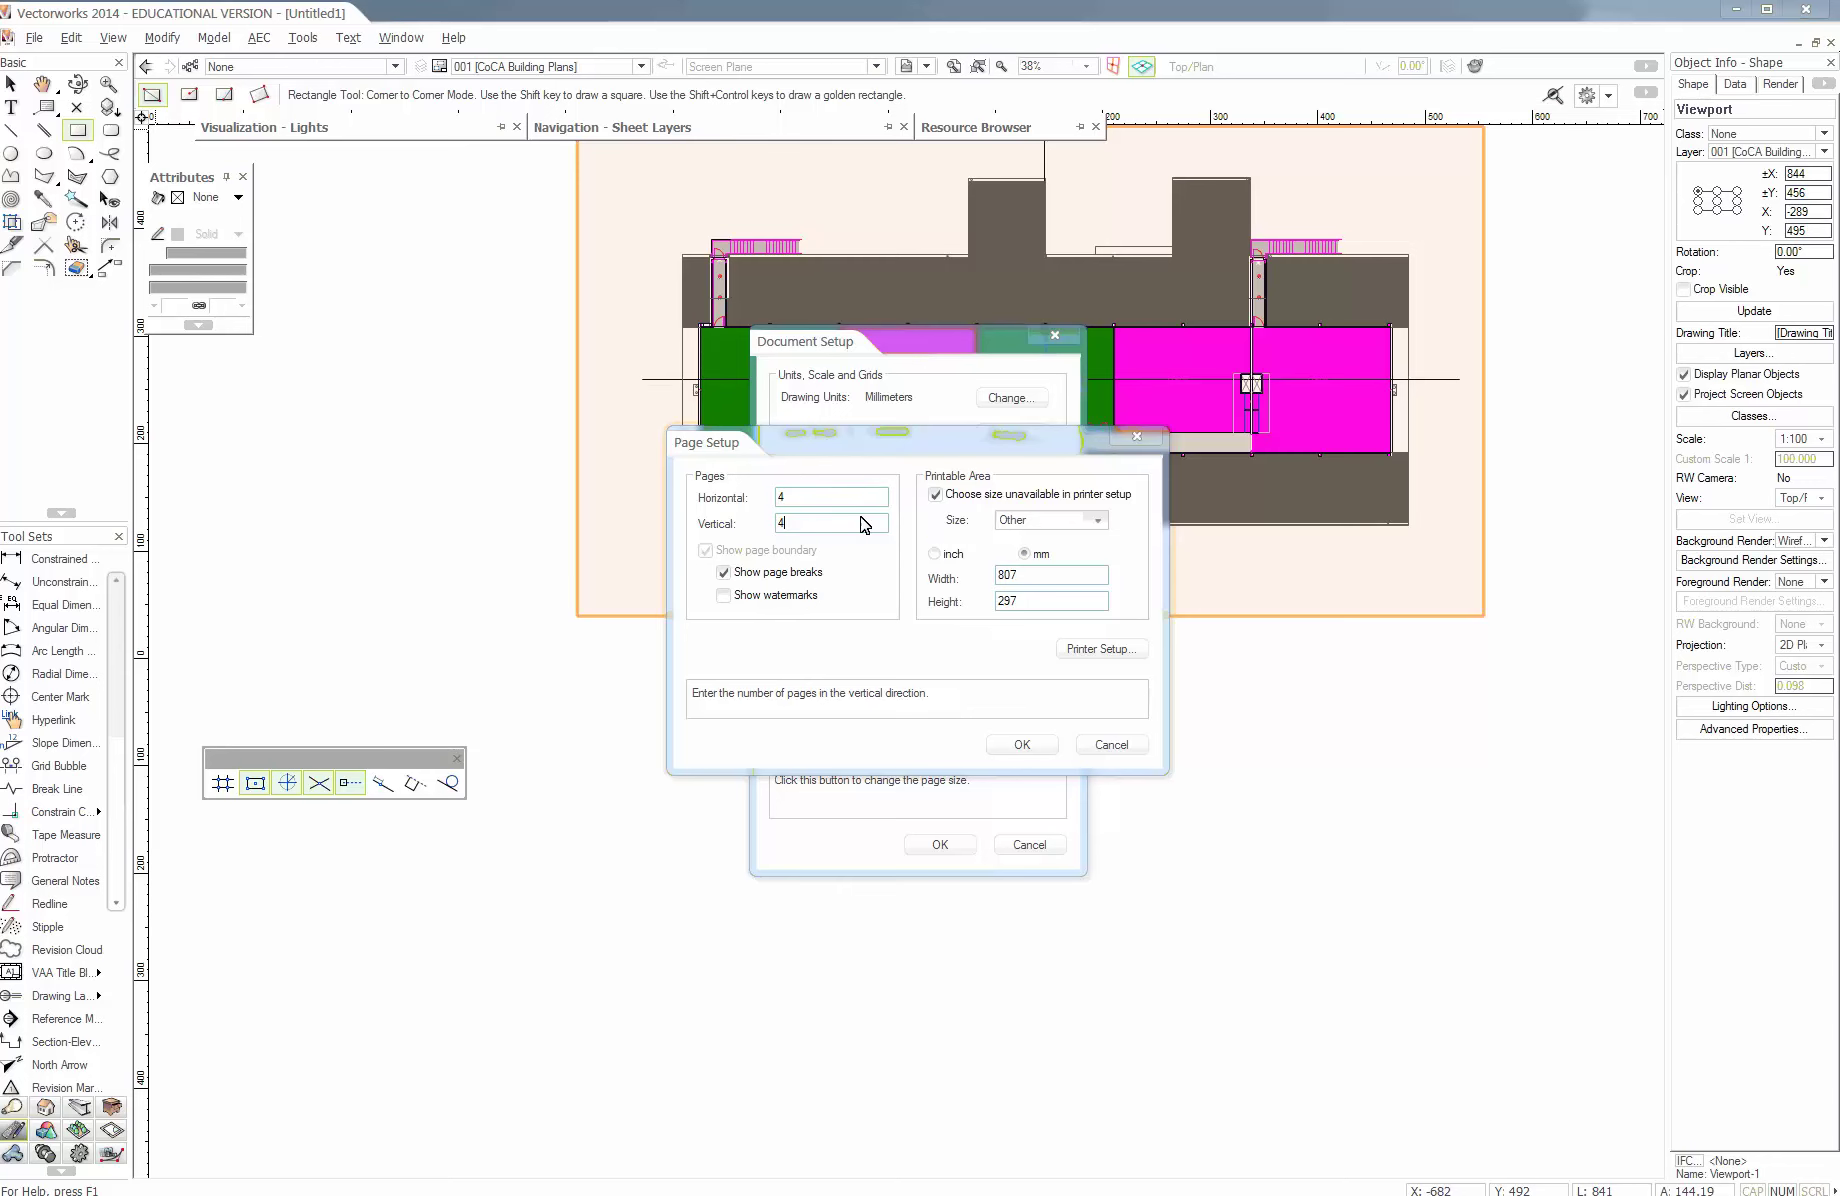
click(1019, 742)
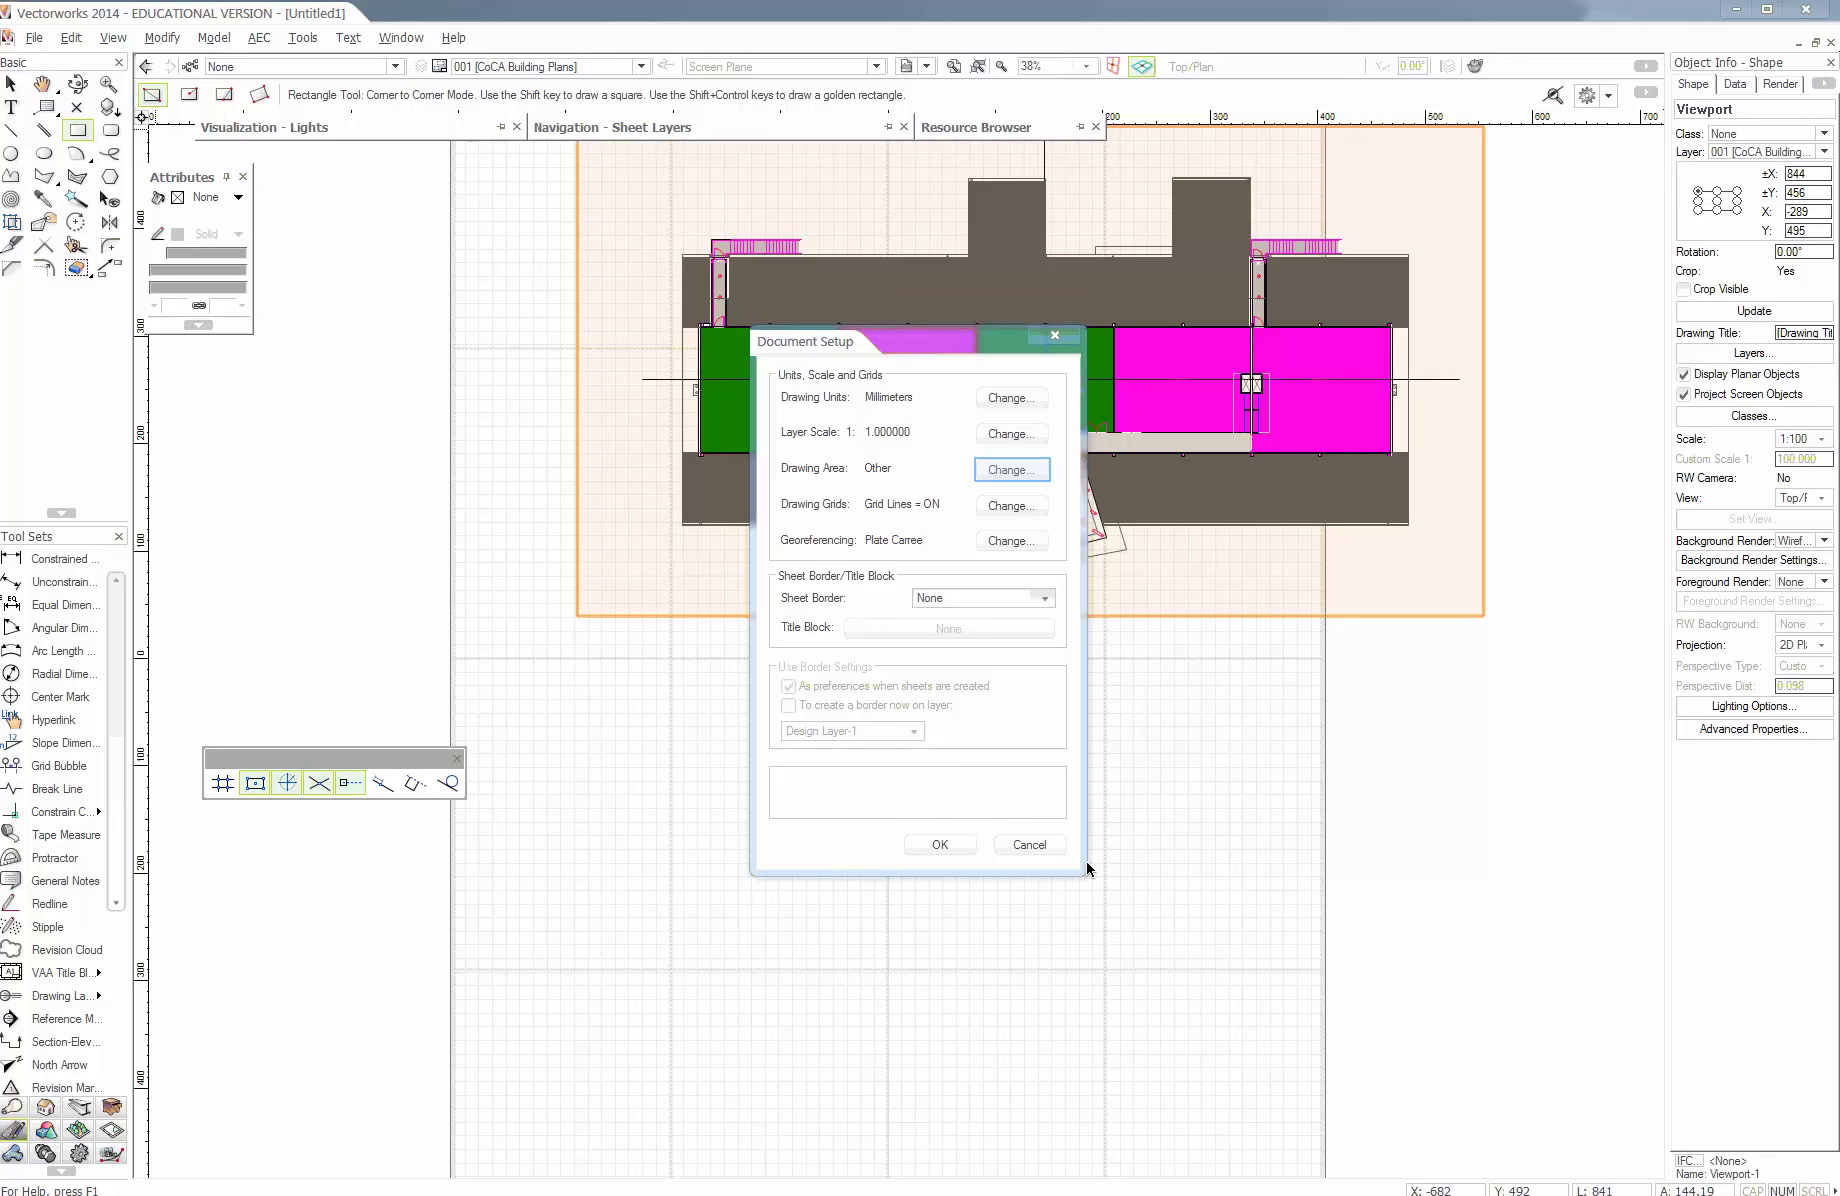
- Choose A3 paper in Printer Setup
click(1012, 470)
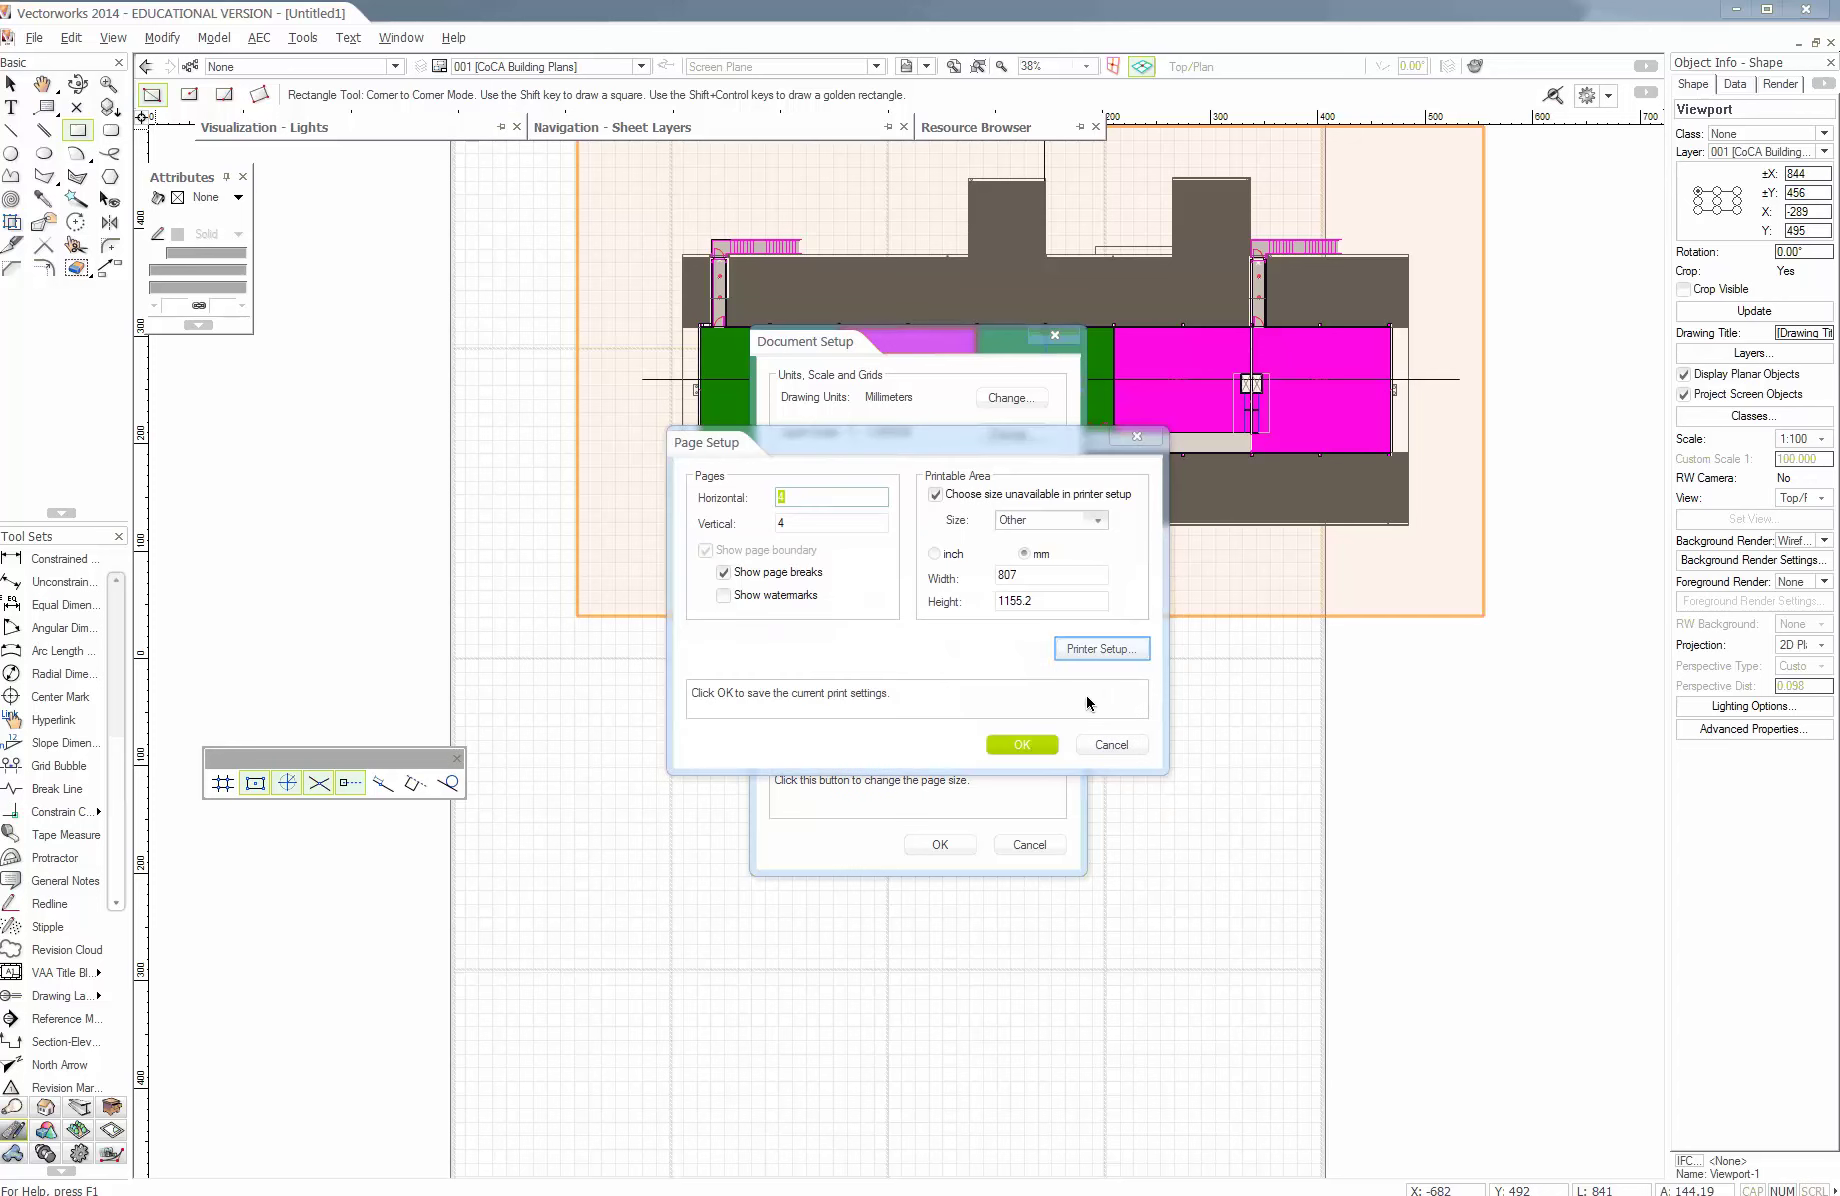
click(1100, 648)
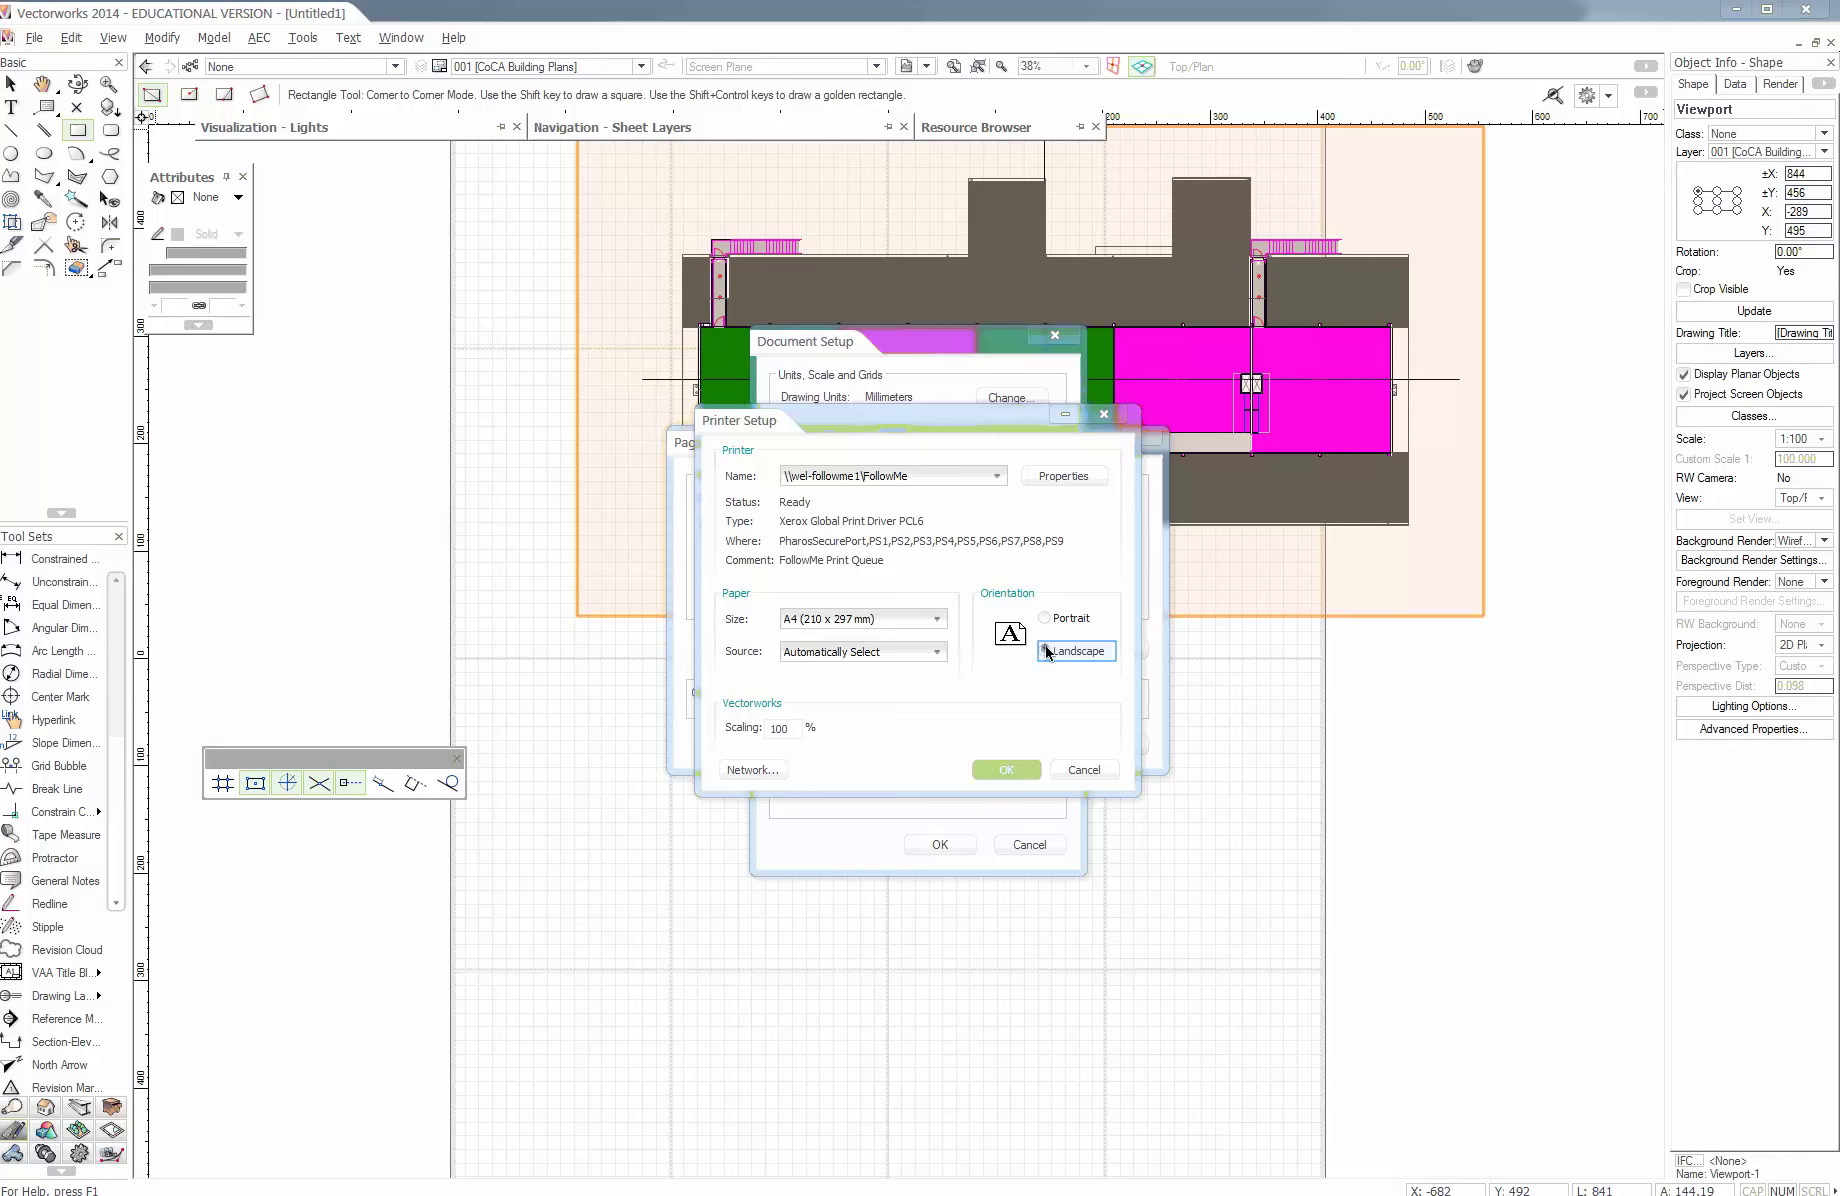
click(926, 620)
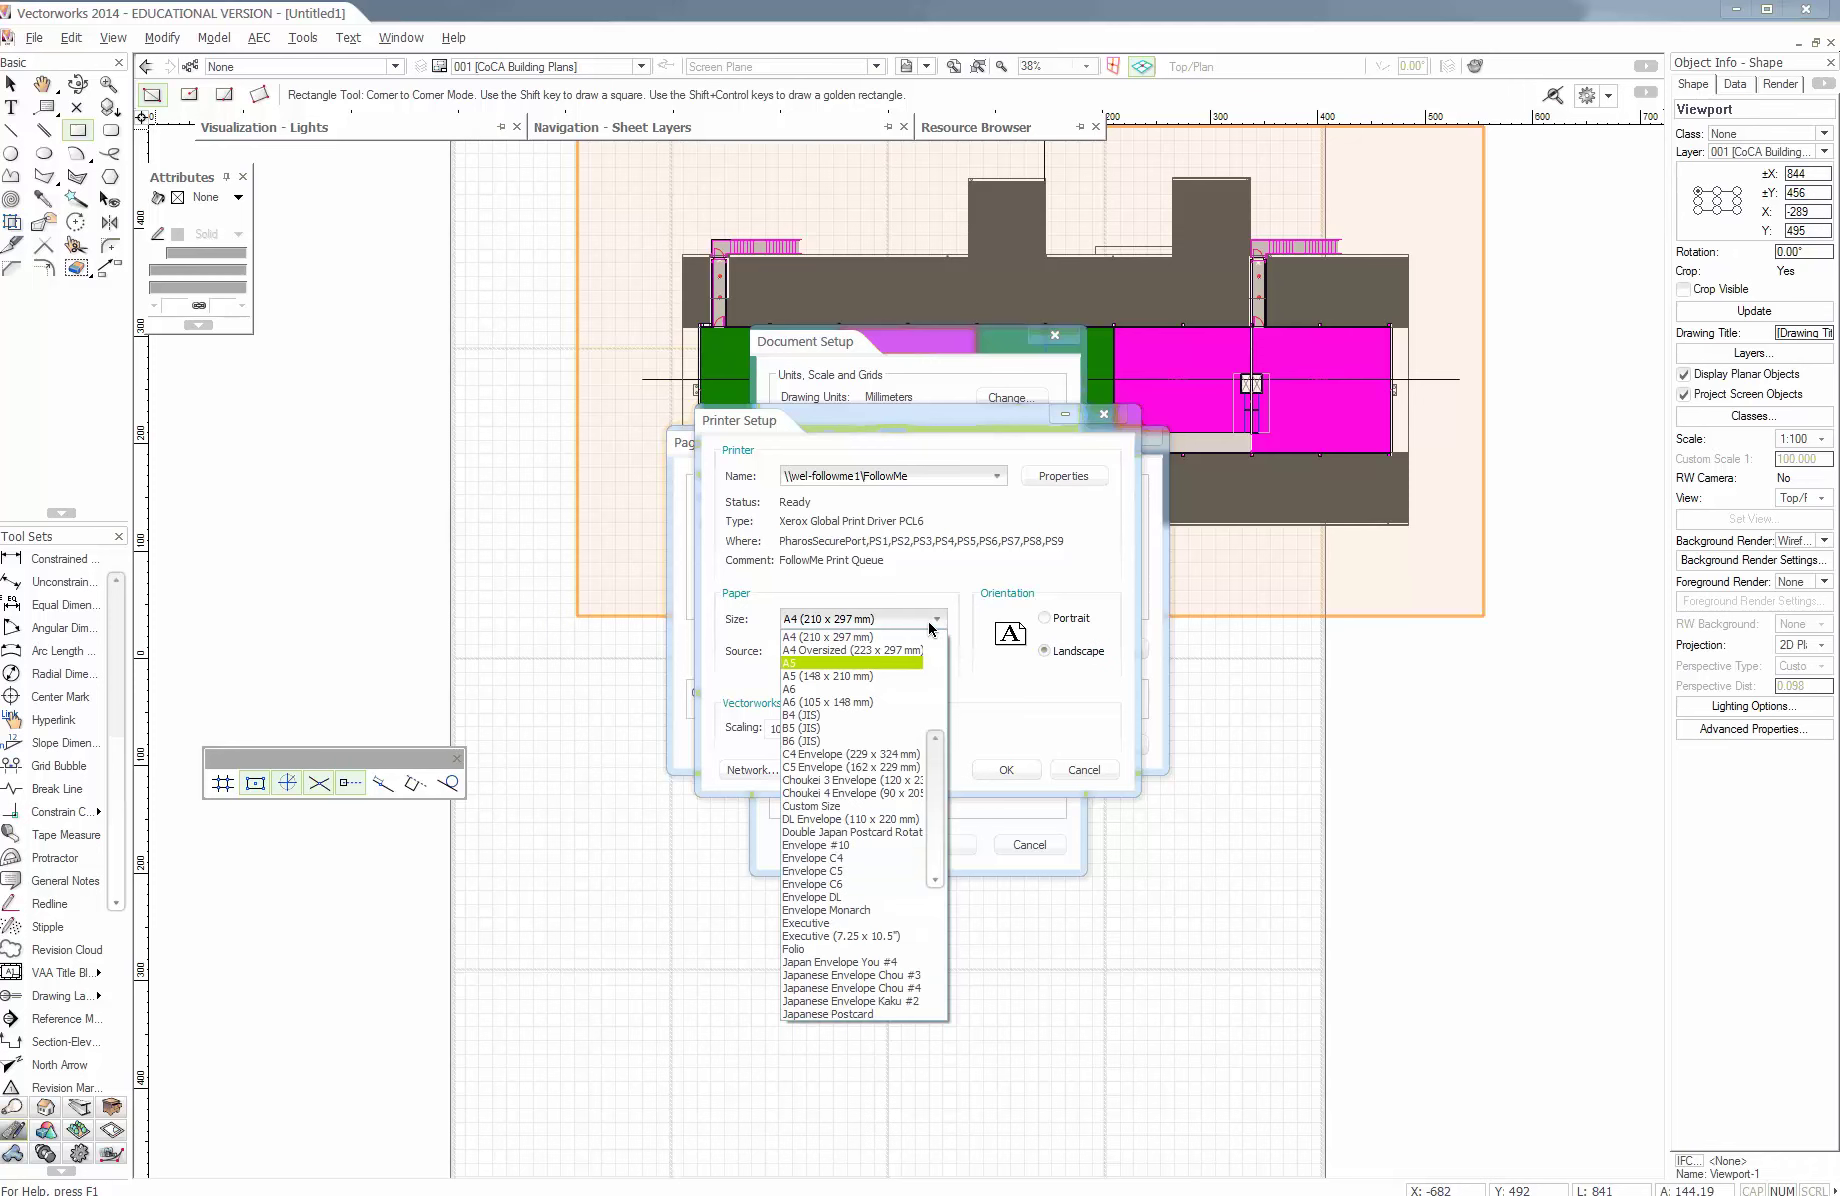
scroll(902, 670, up, 1)
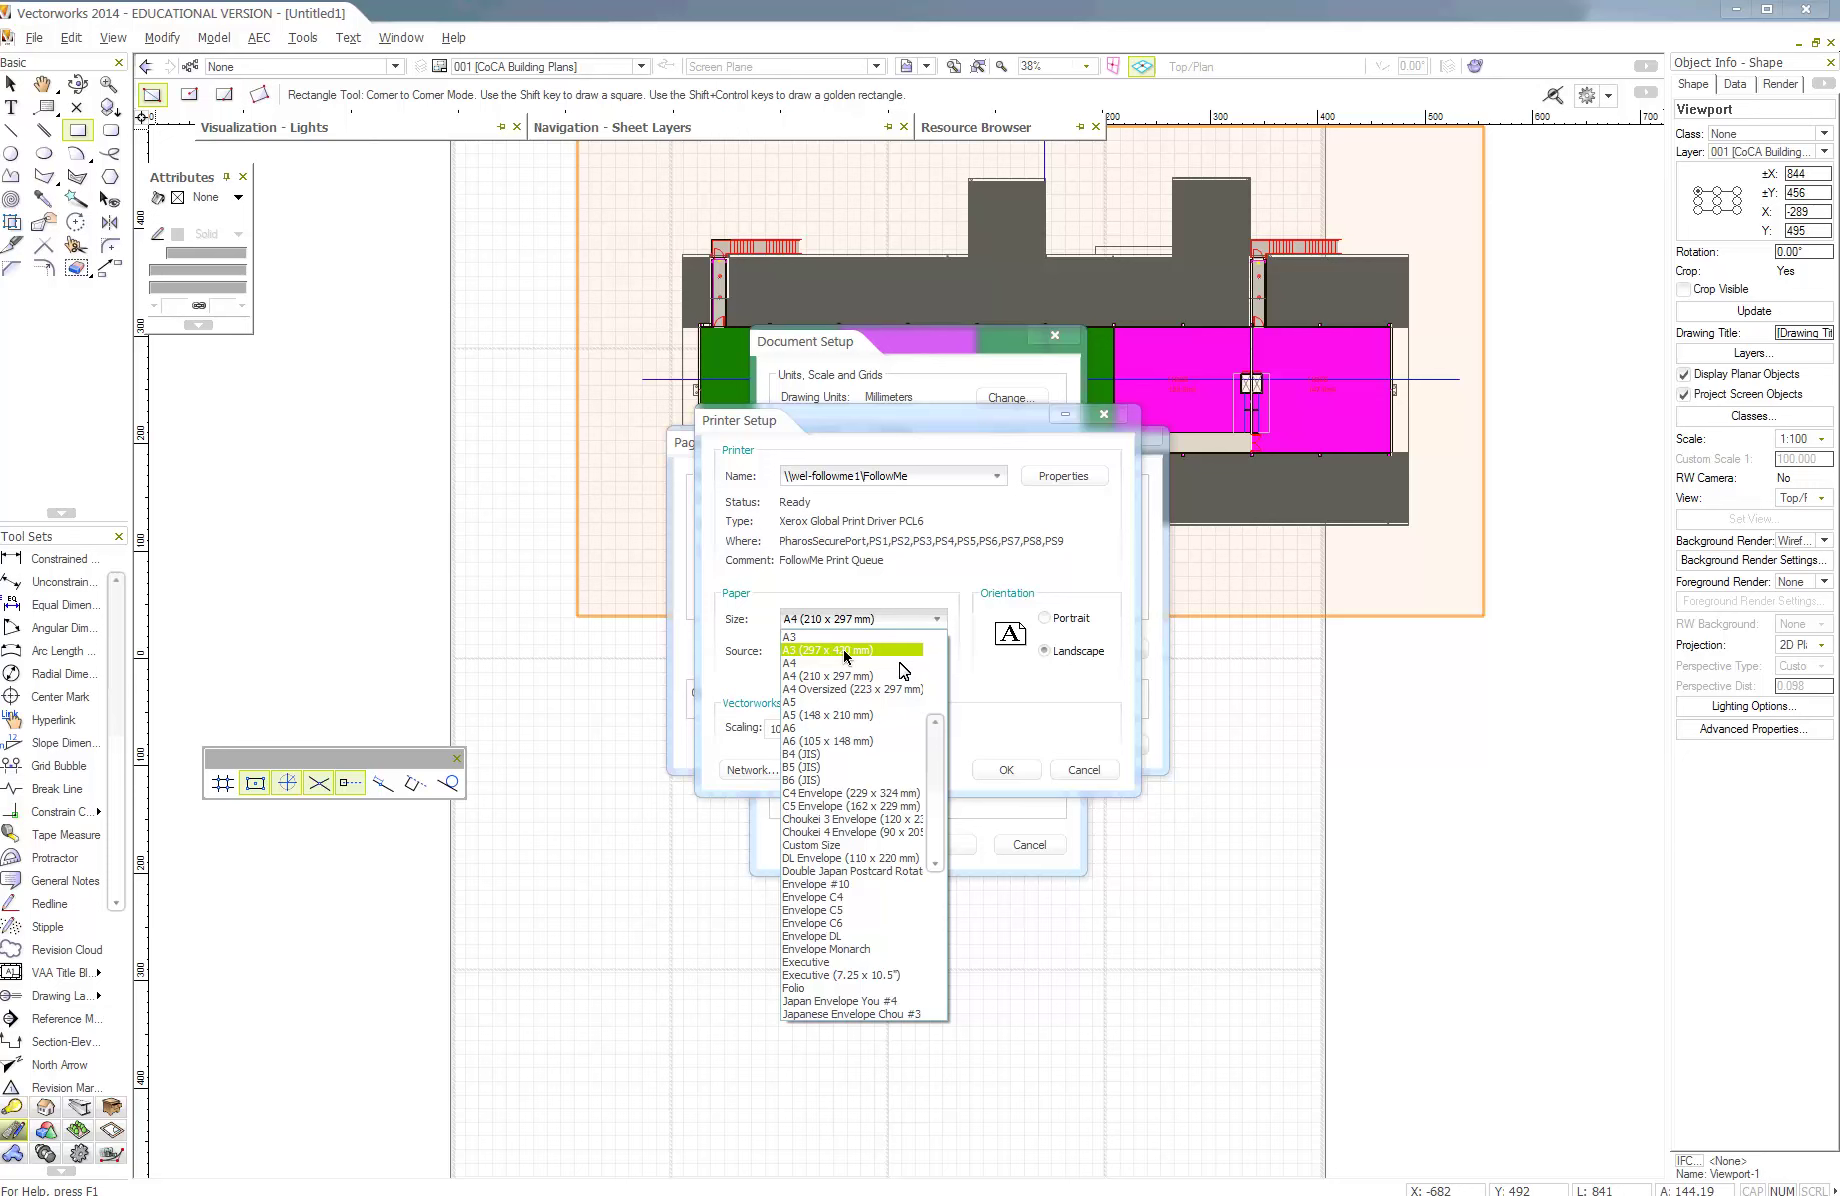
click(845, 638)
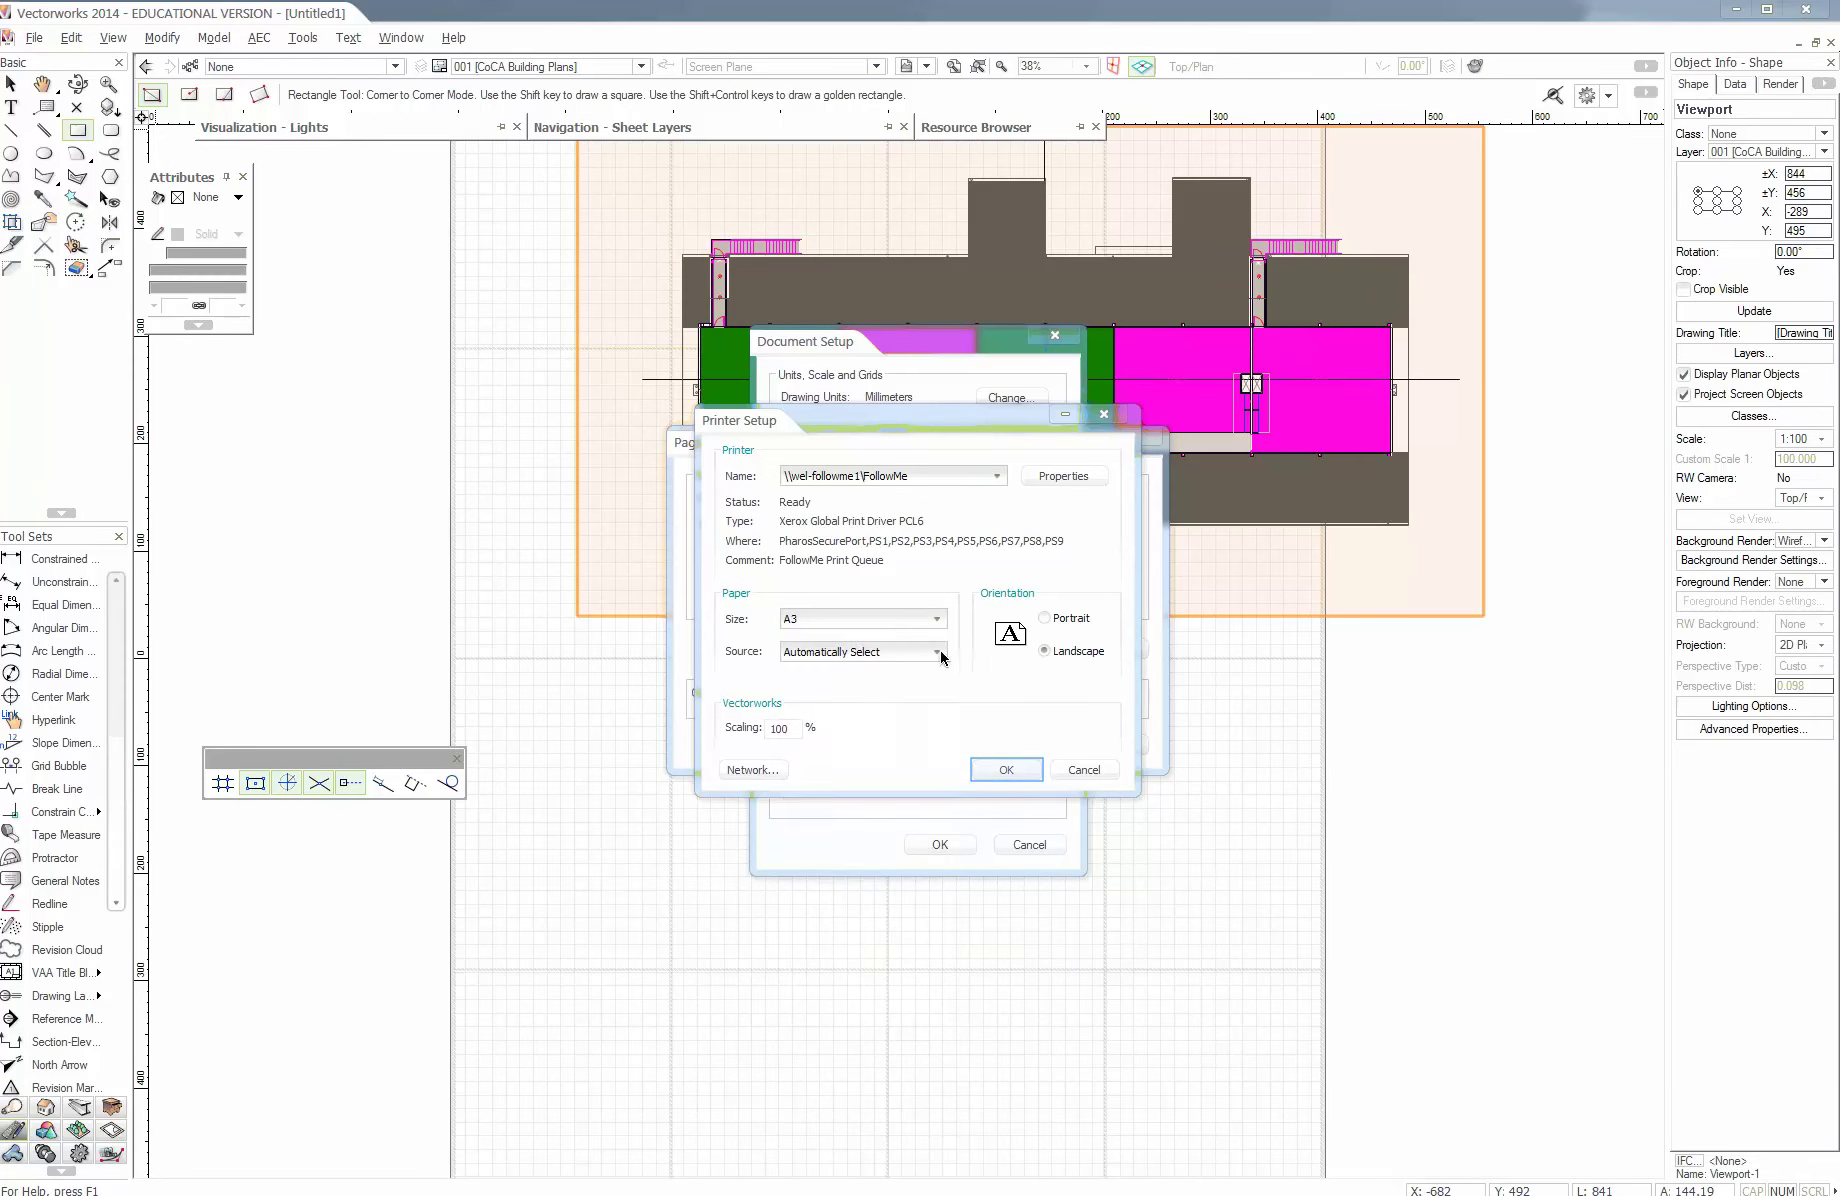
click(1002, 769)
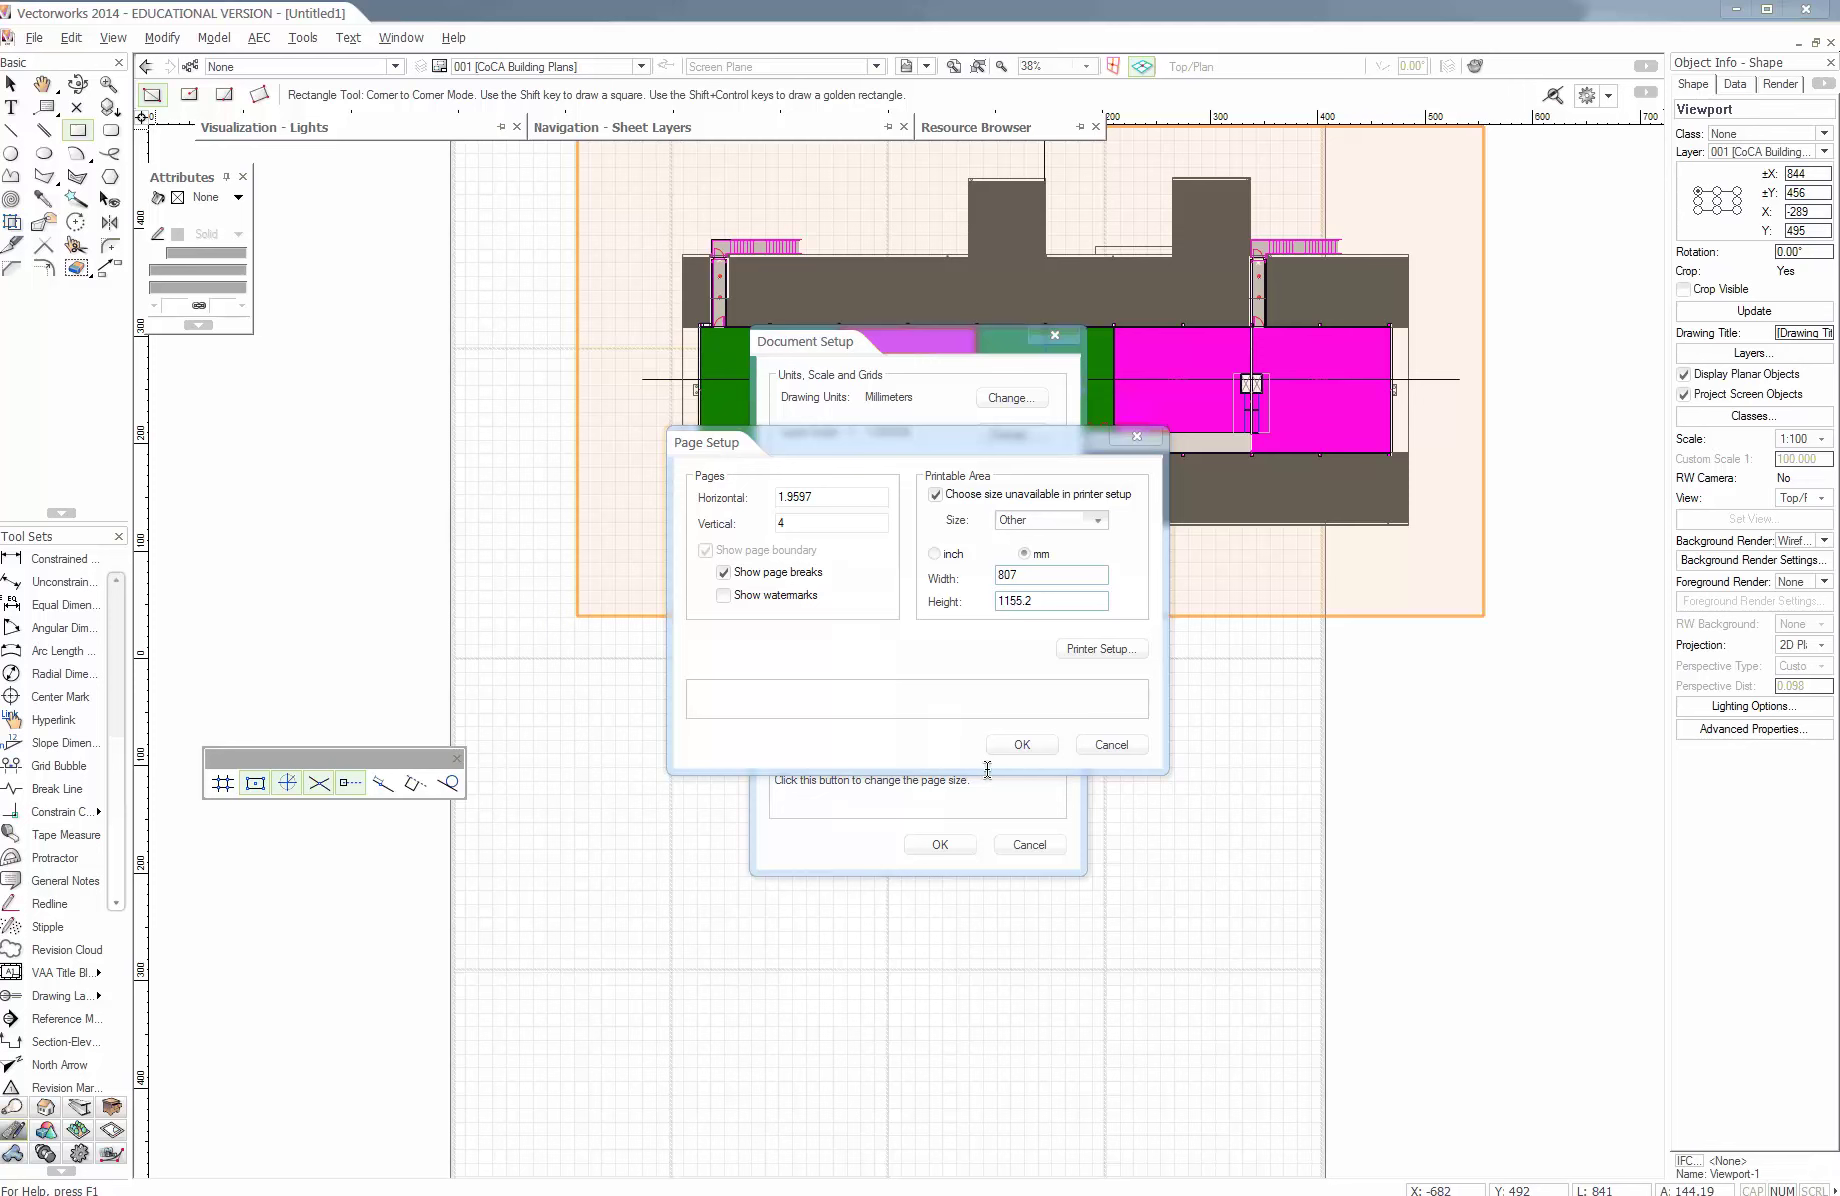
- Reset the page layout to 4 × 4 pages, giving 1647.3 × 1155.2 mm
double_click(830, 496)
text(4)
key(Tab)
text(4)
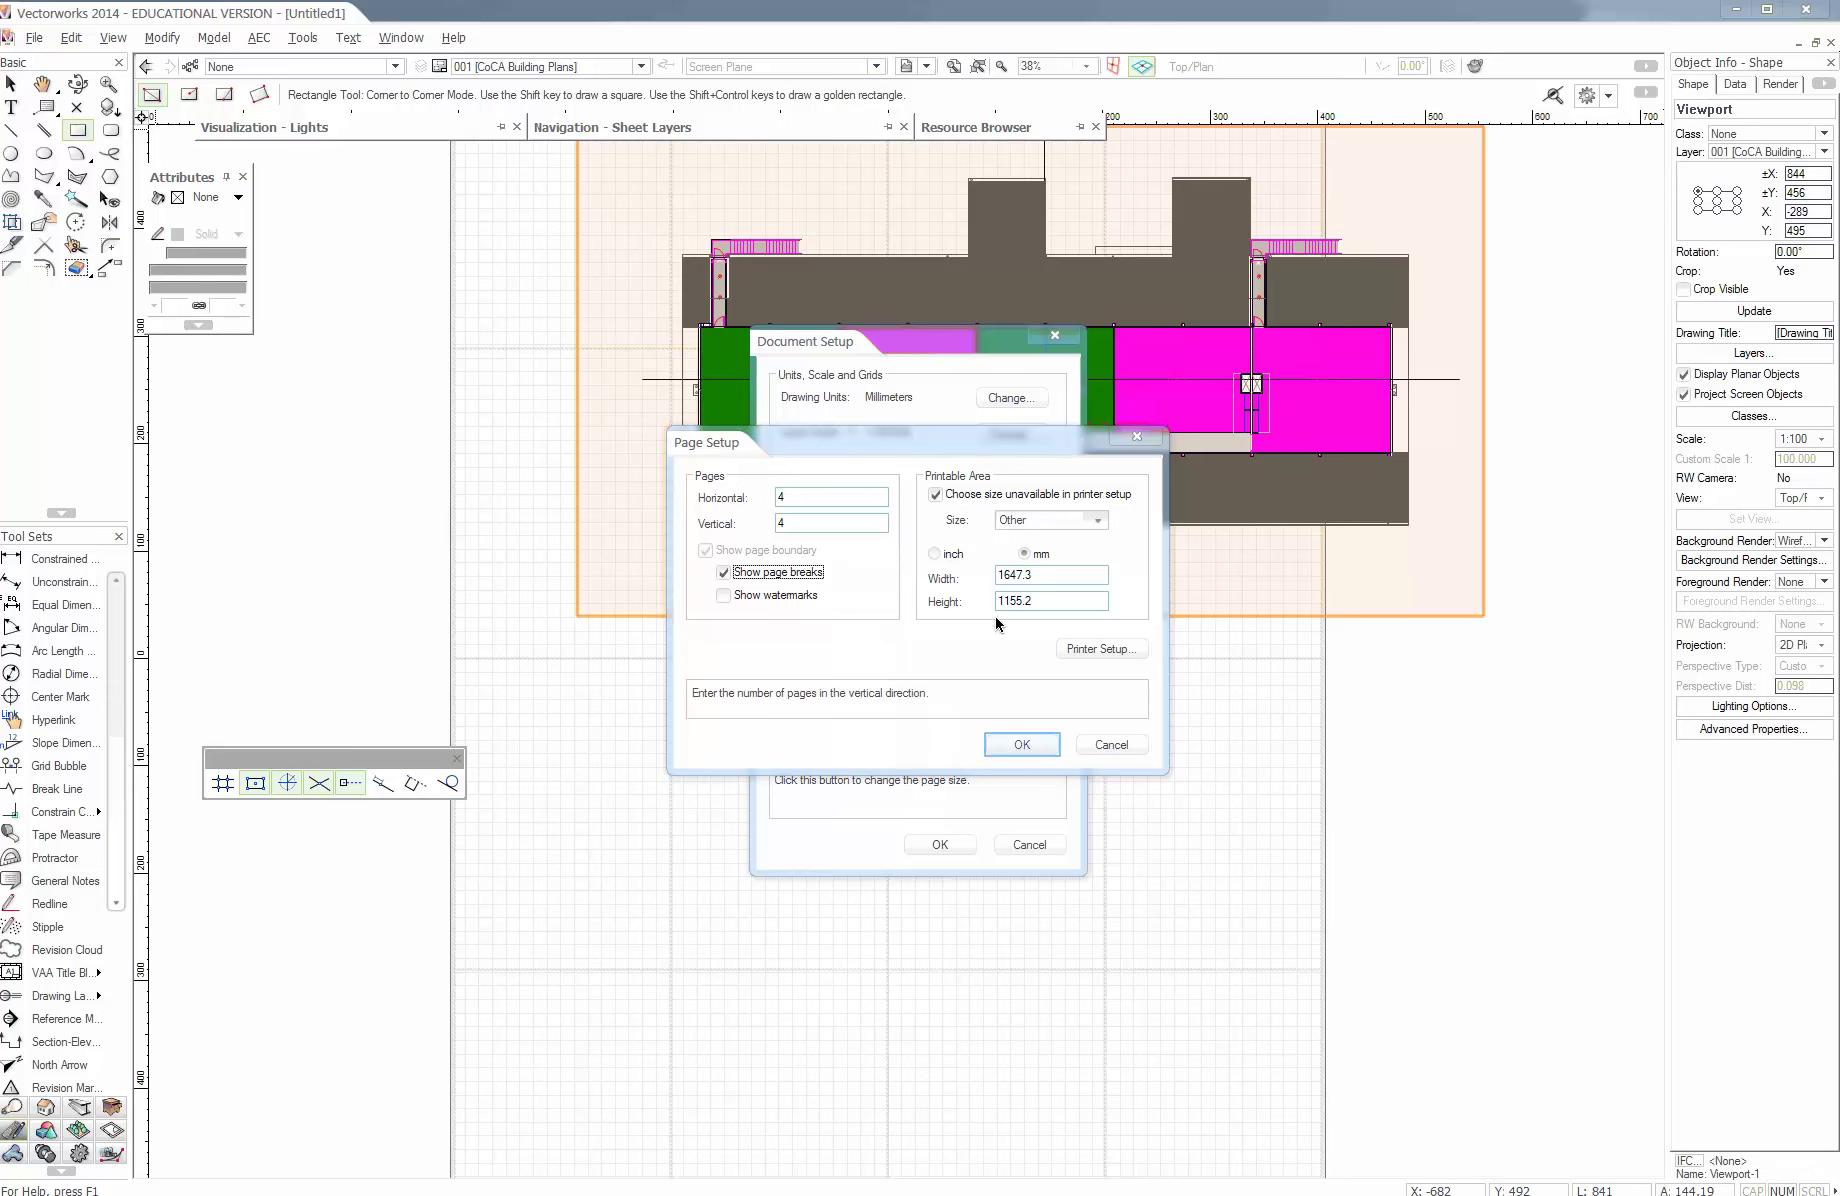
click(1015, 745)
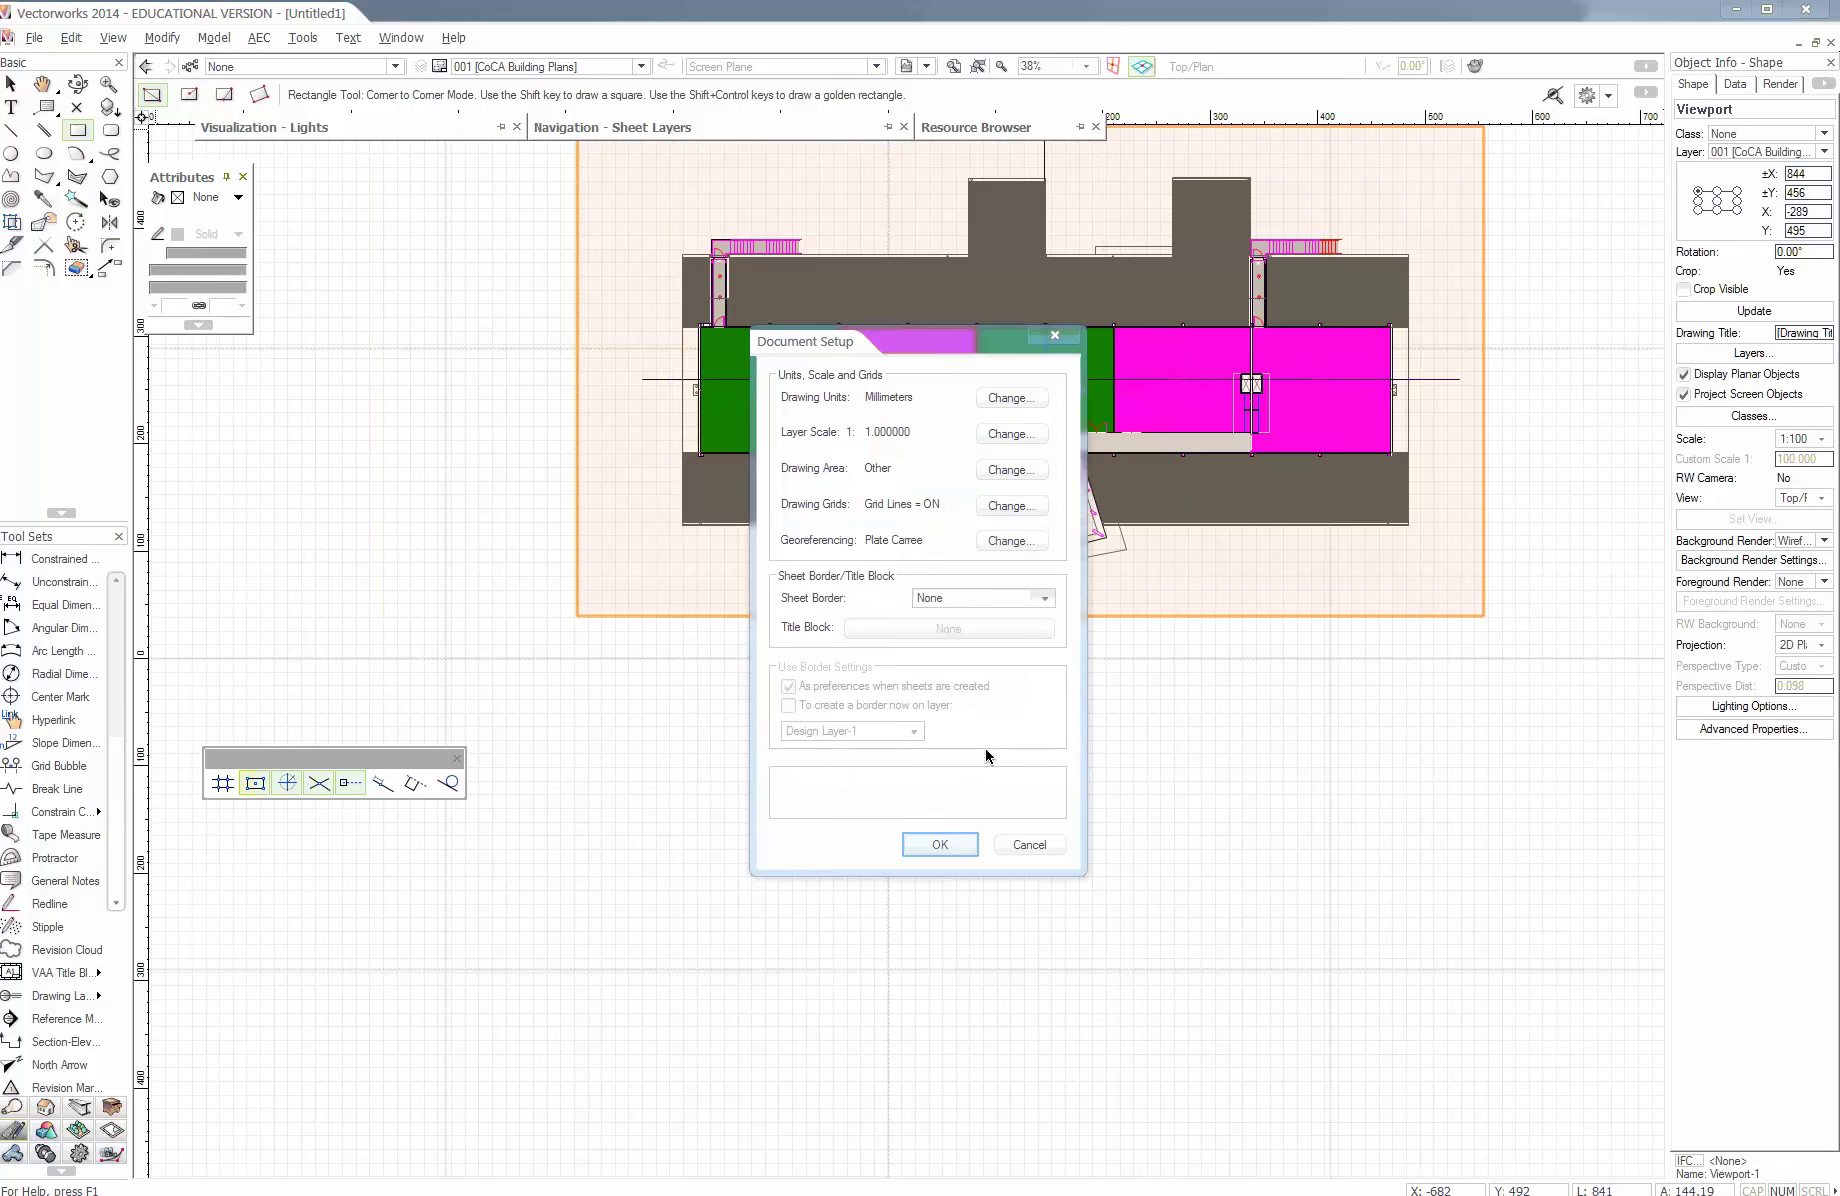
- Apply the document setup changes and move the floor-plan viewport to the right
click(940, 844)
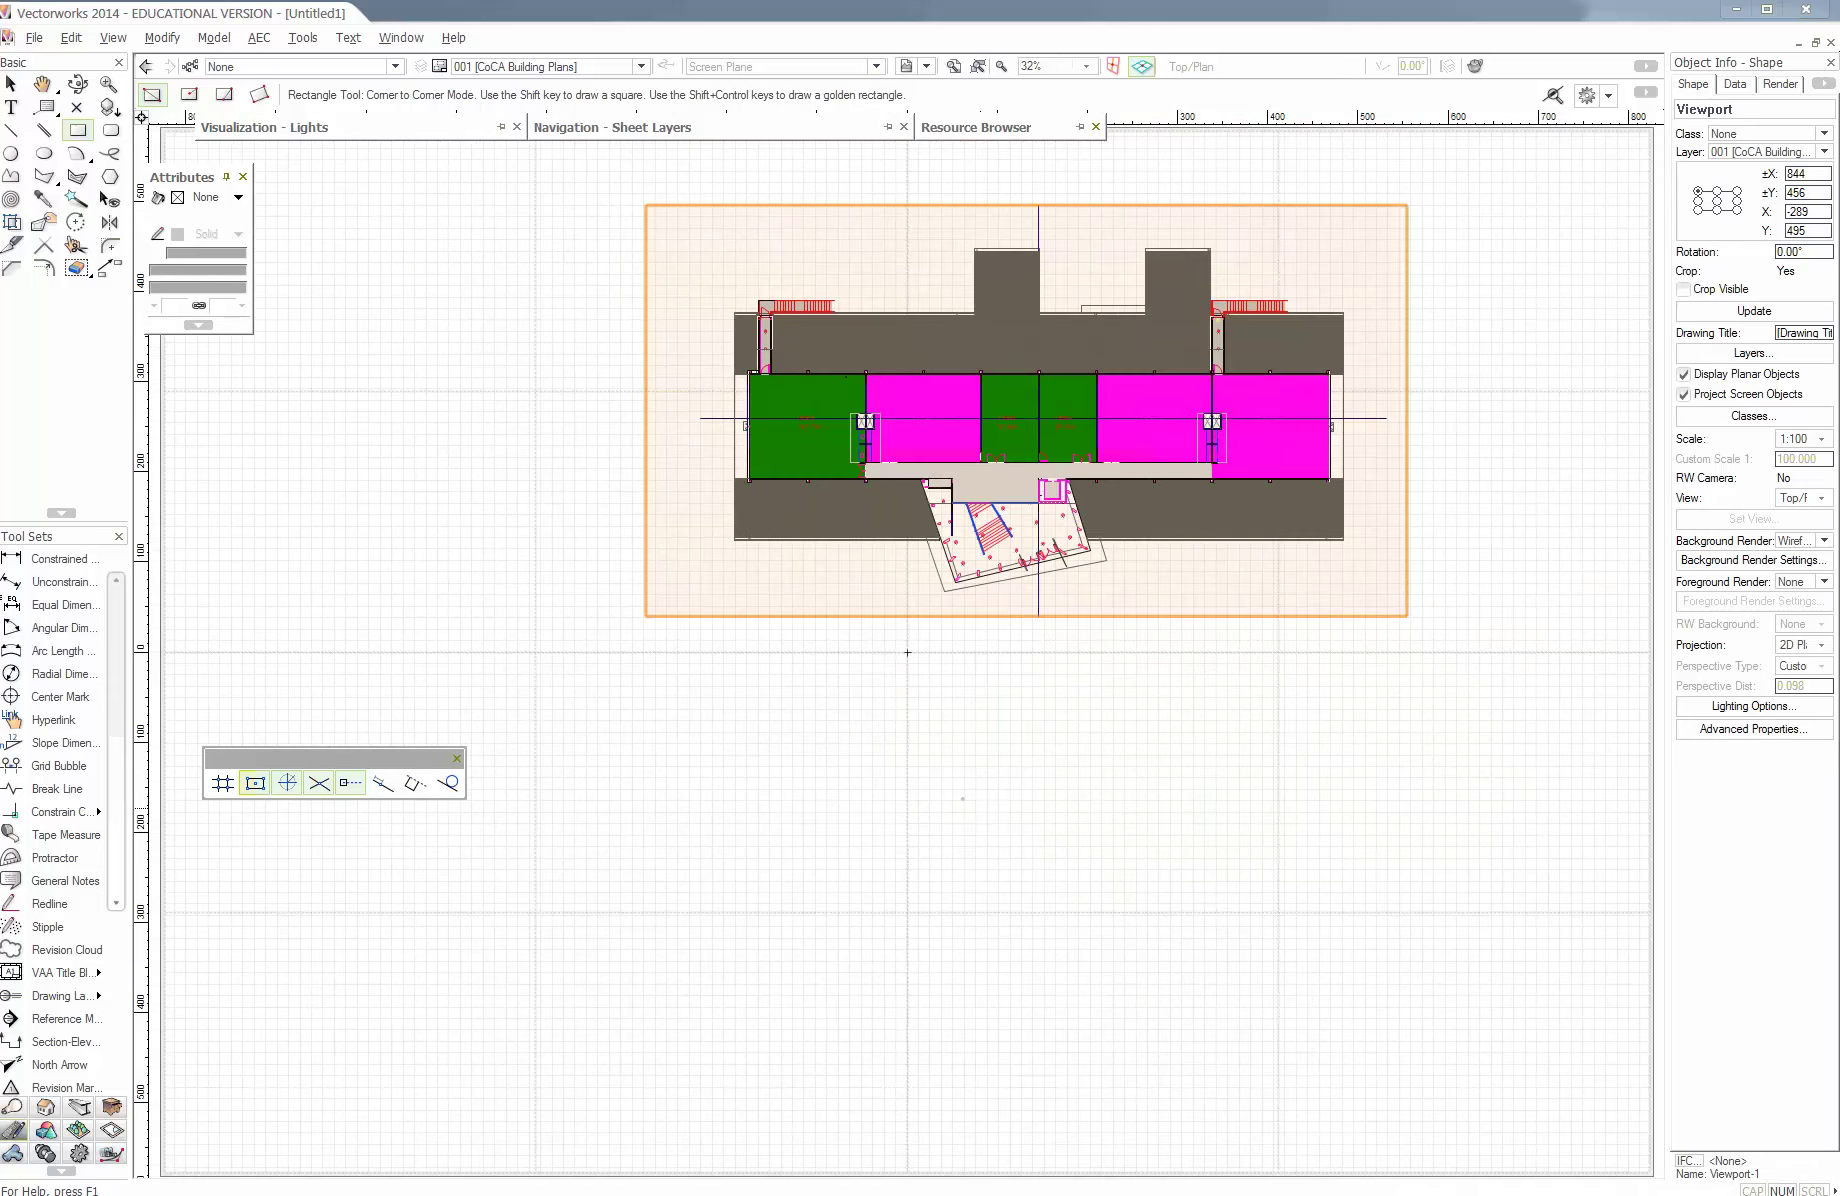
scroll(982, 815, down, 2)
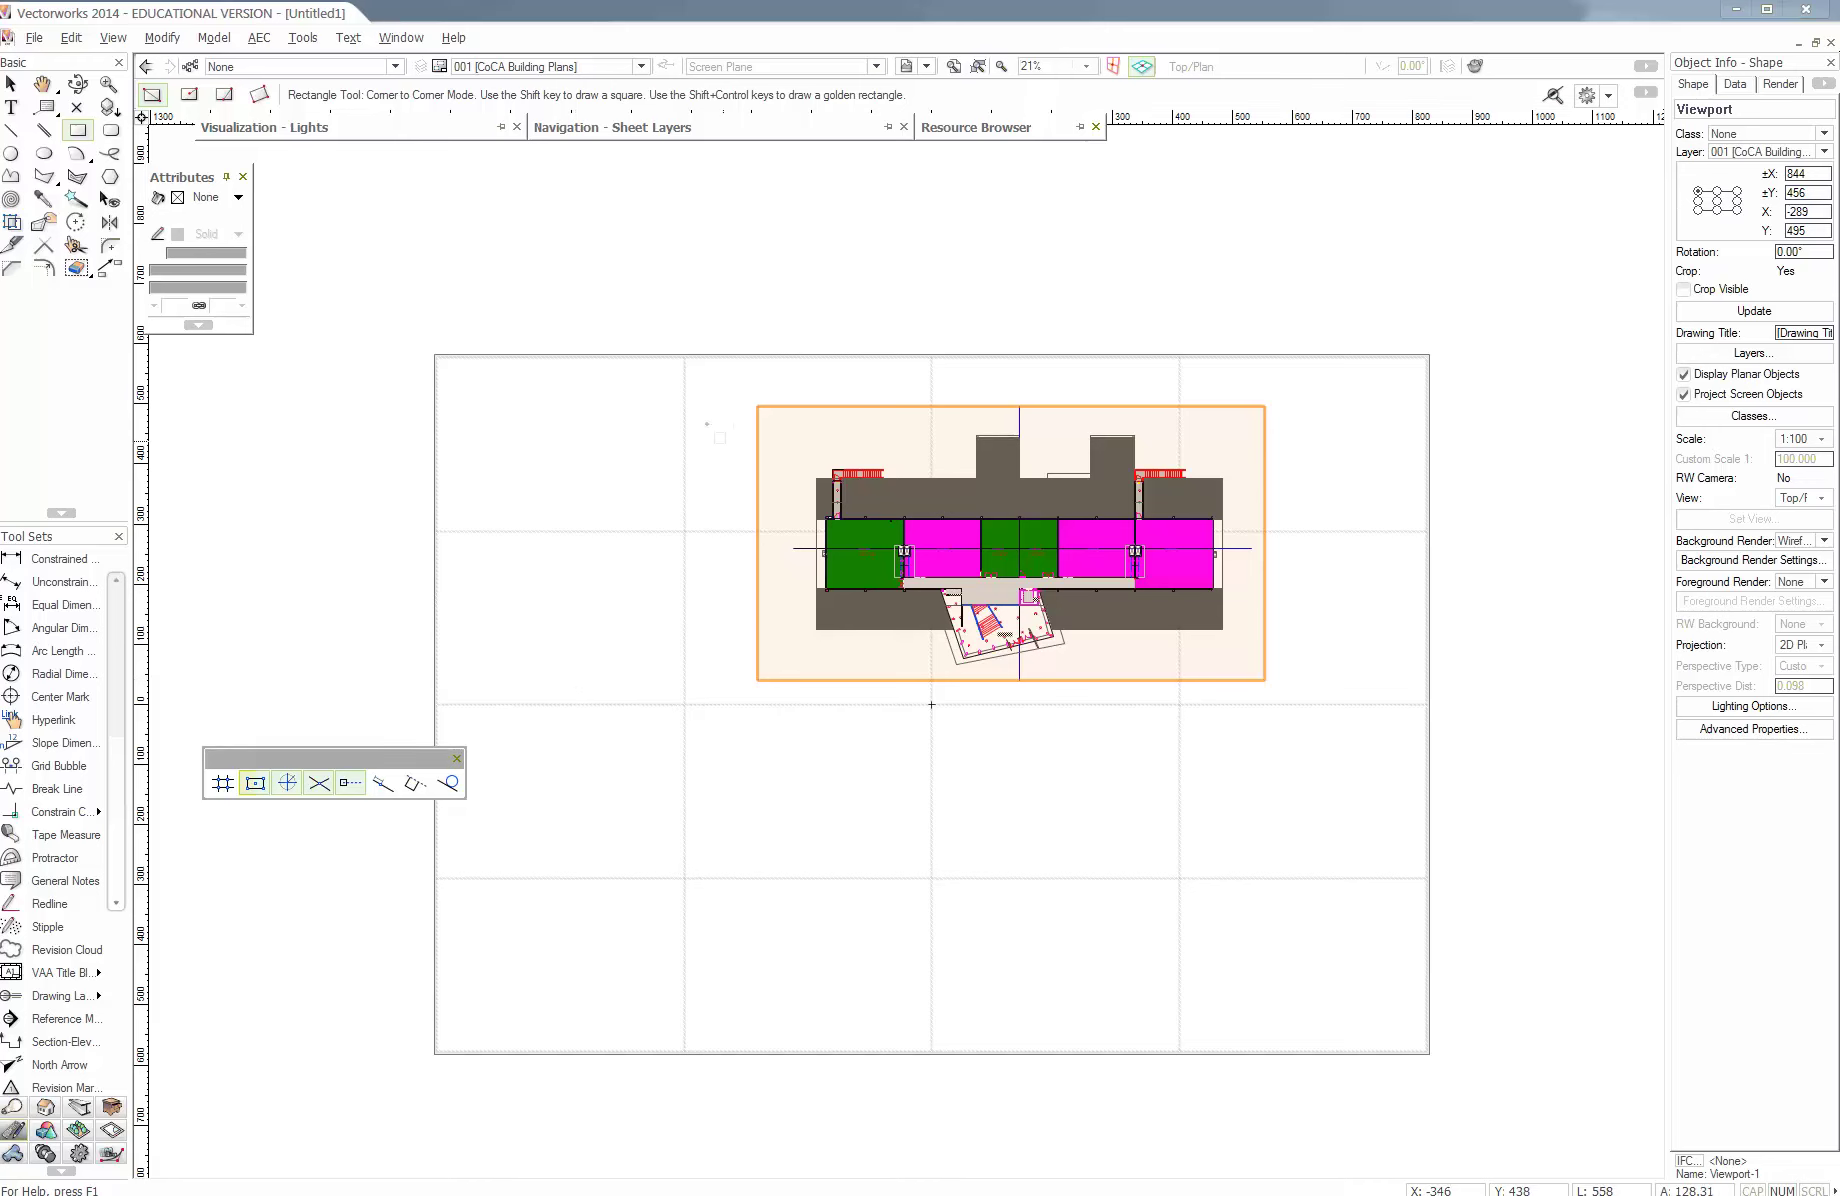
click(1018, 502)
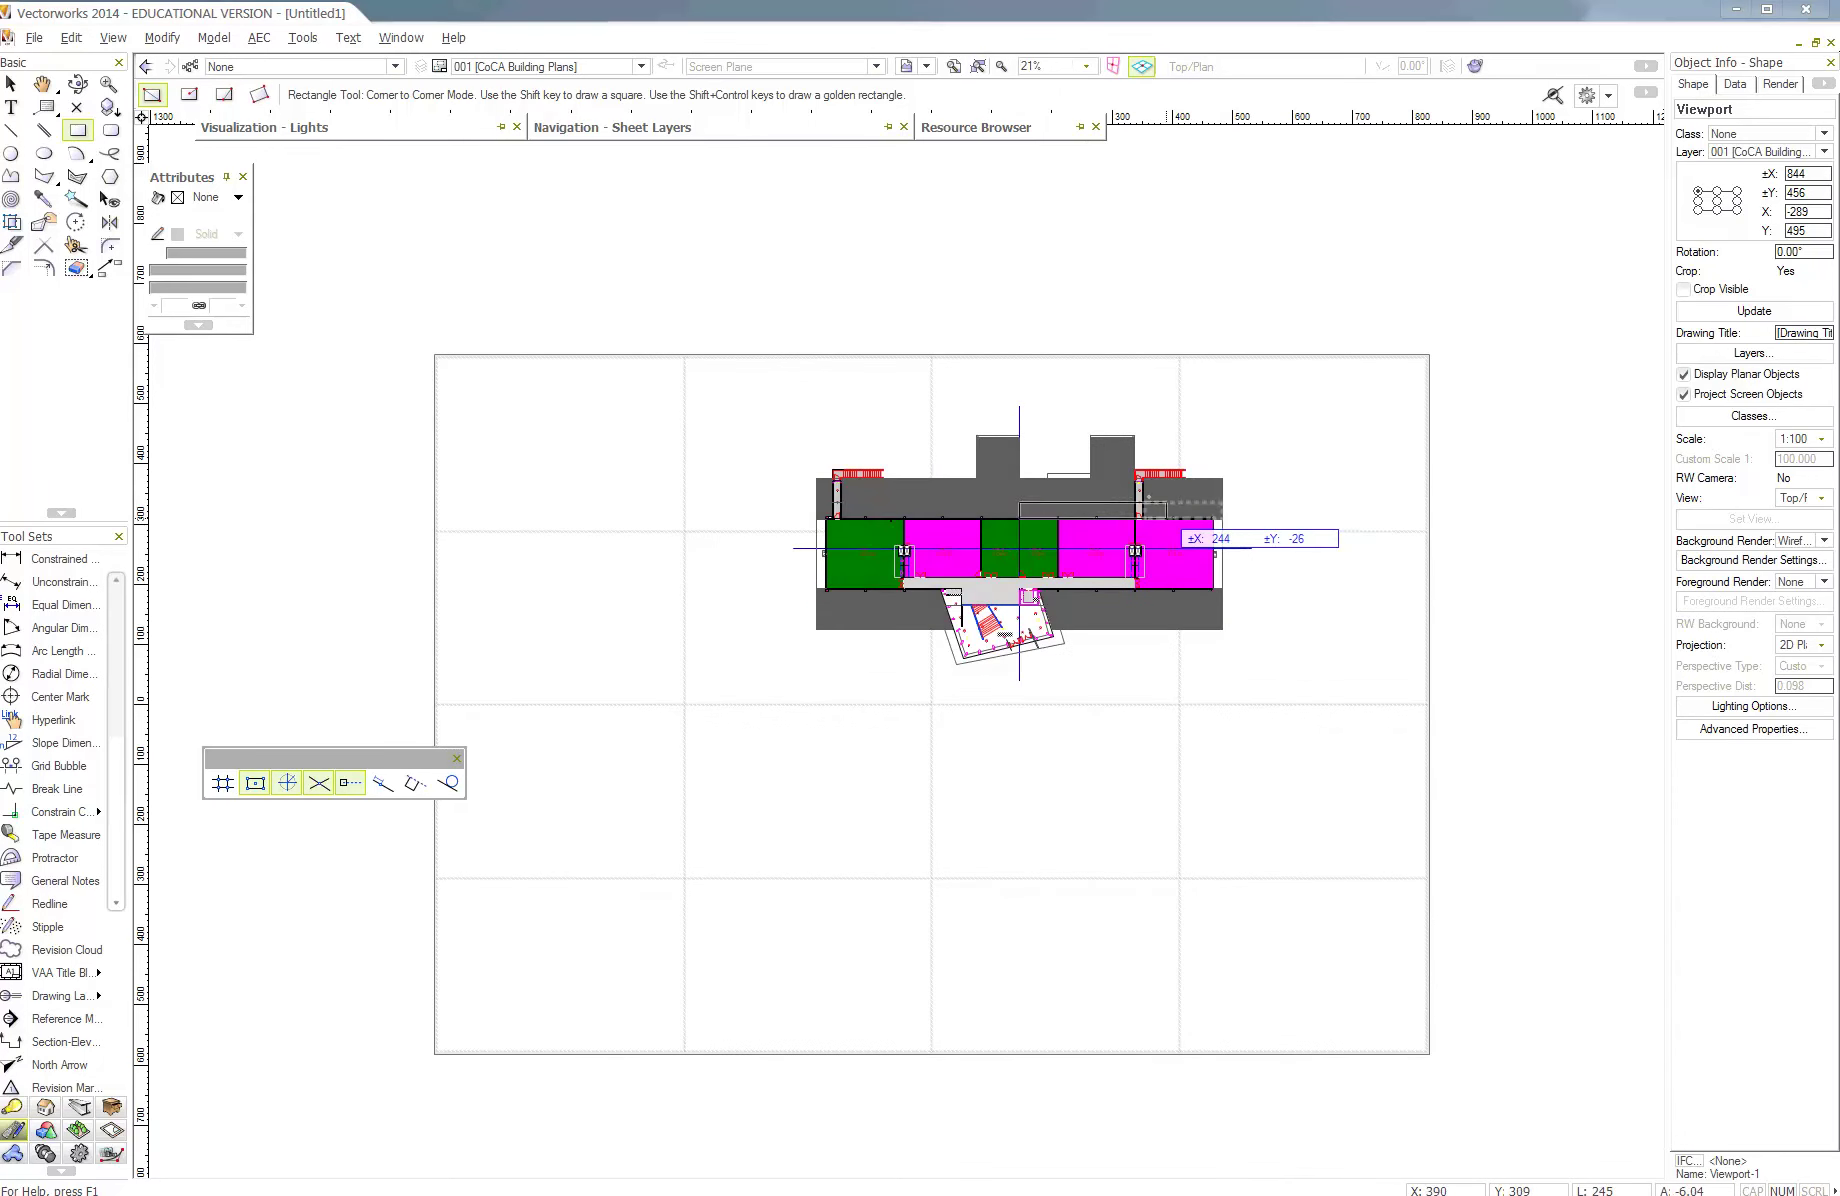
key(Escape)
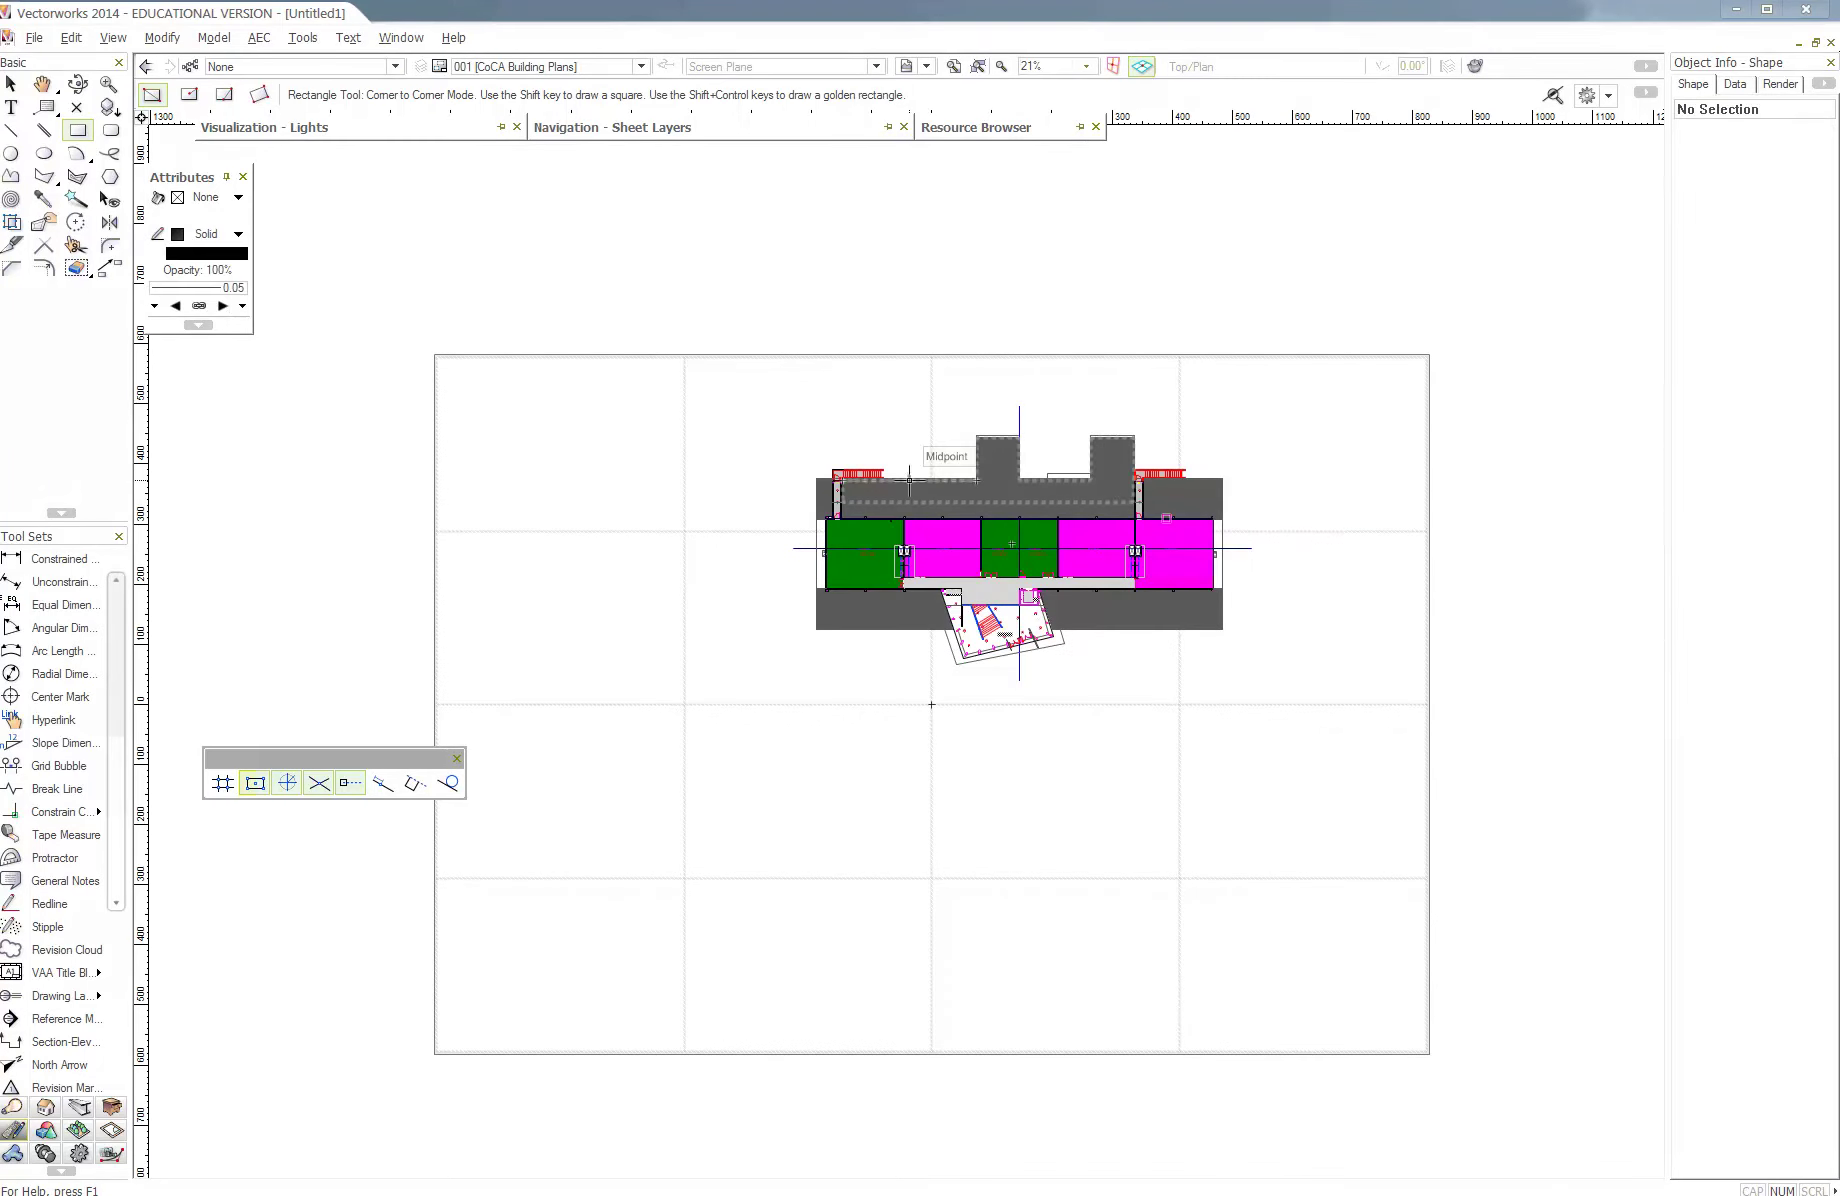
click(14, 92)
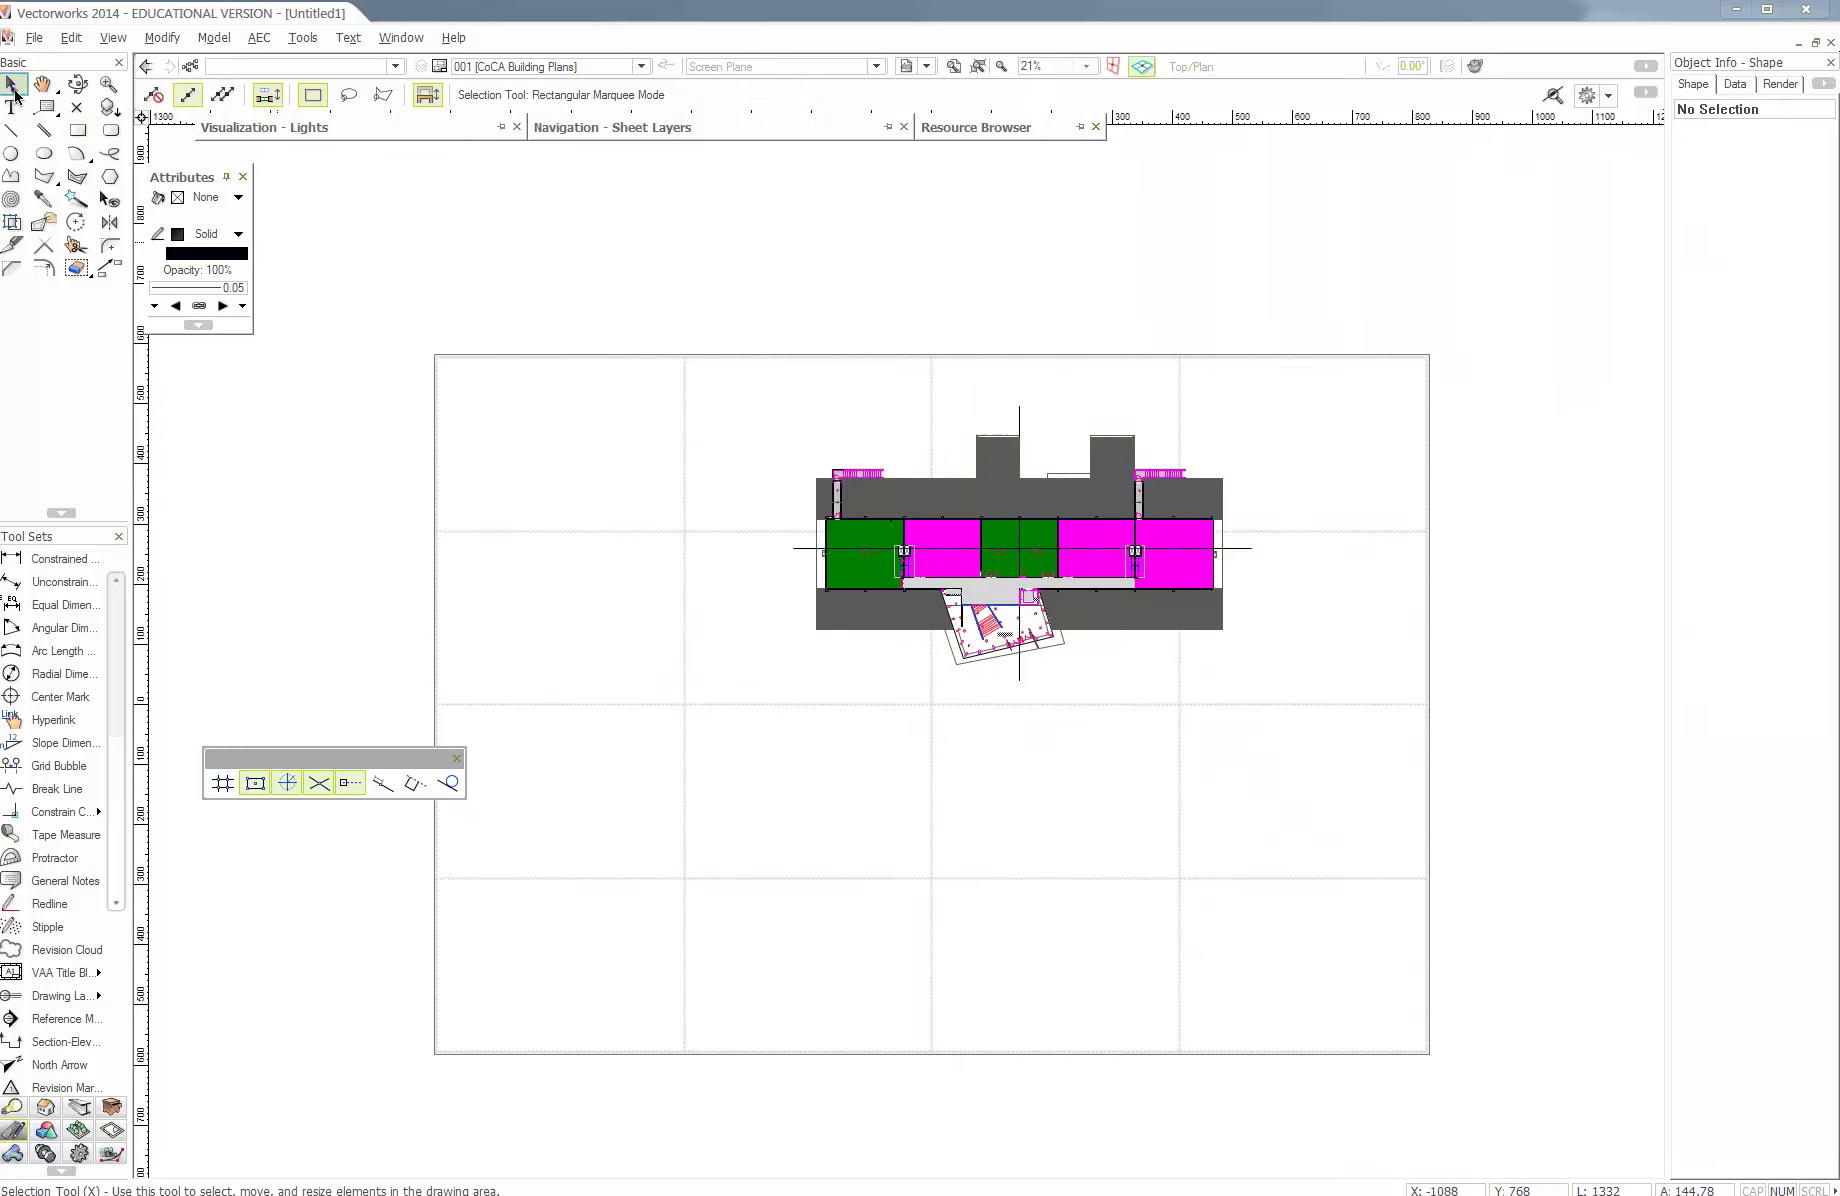
drag(1005, 490, 1121, 490)
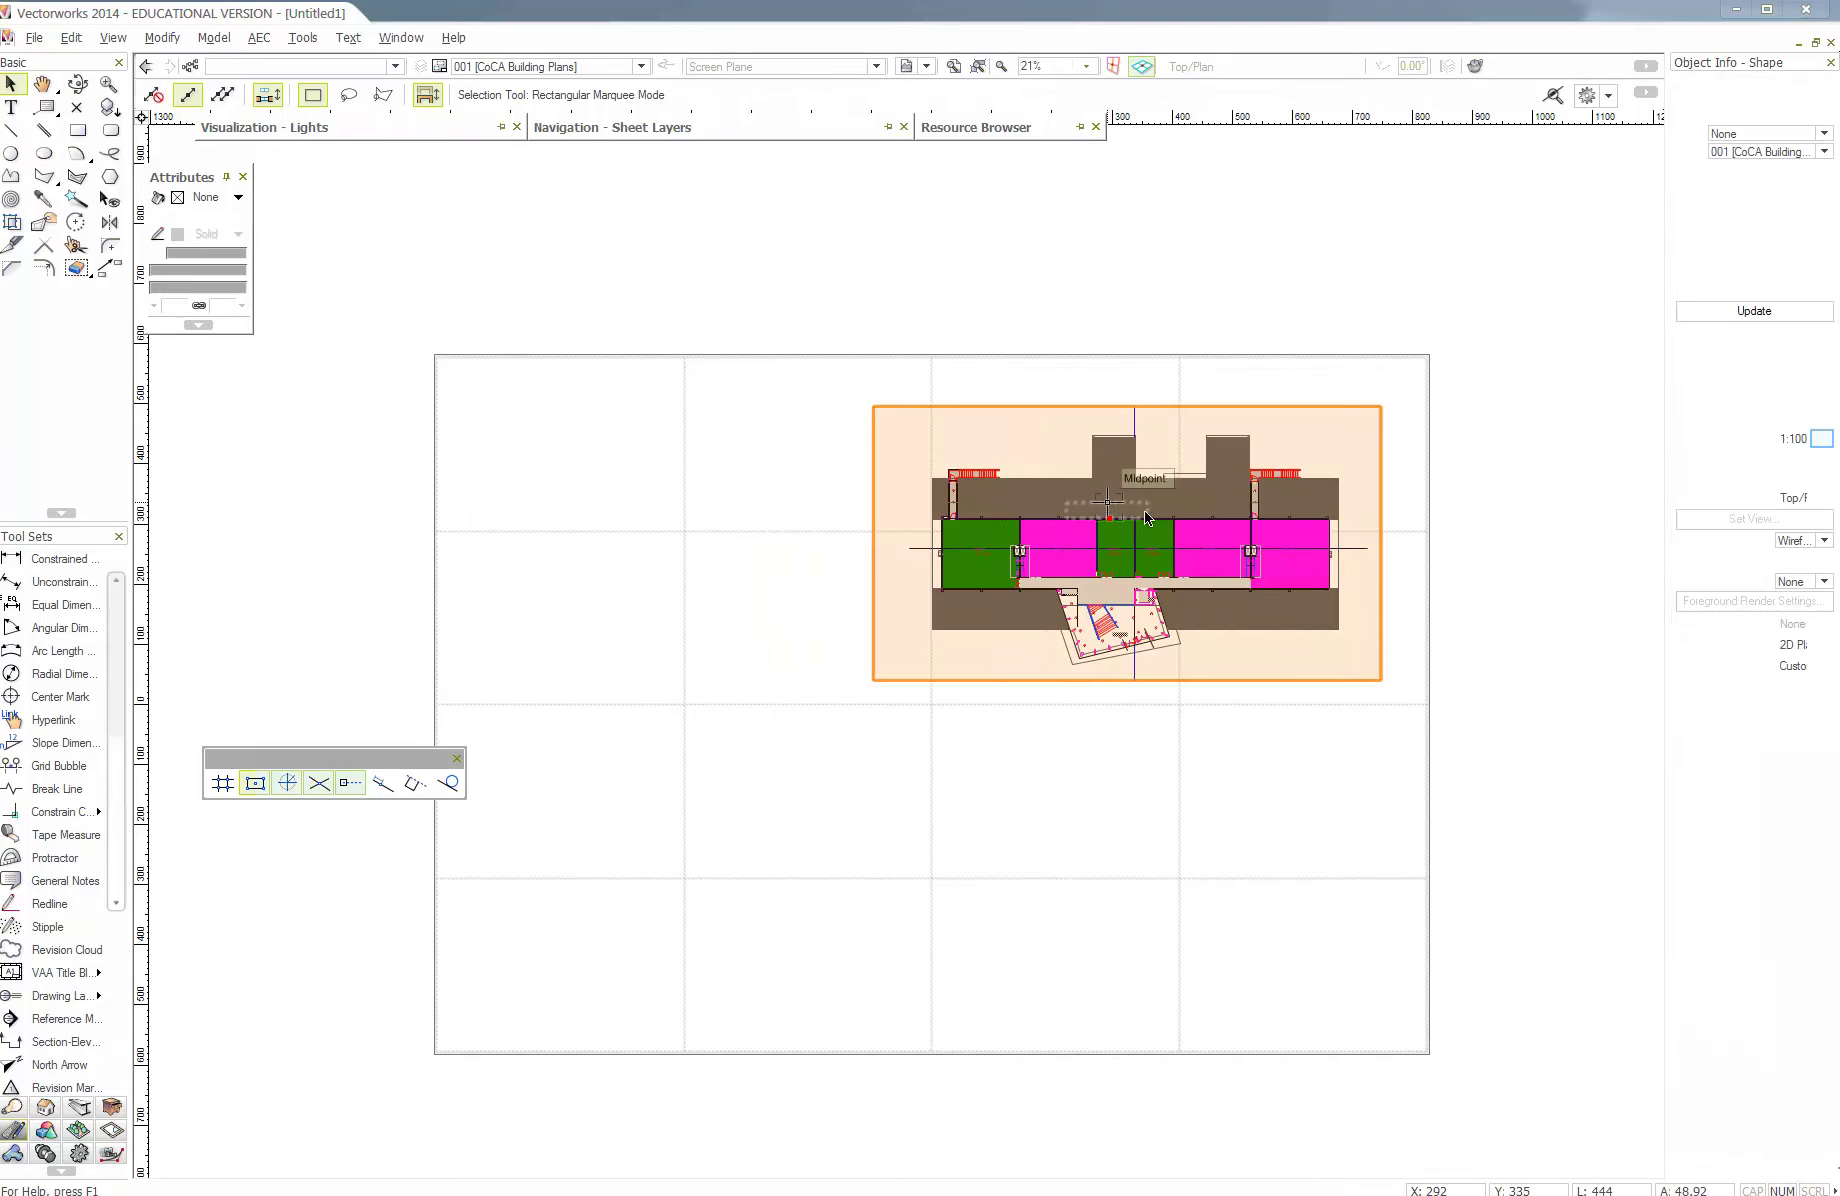
- Set the viewport scale to 1:200 and place it in the sheet's top-right page
click(1815, 441)
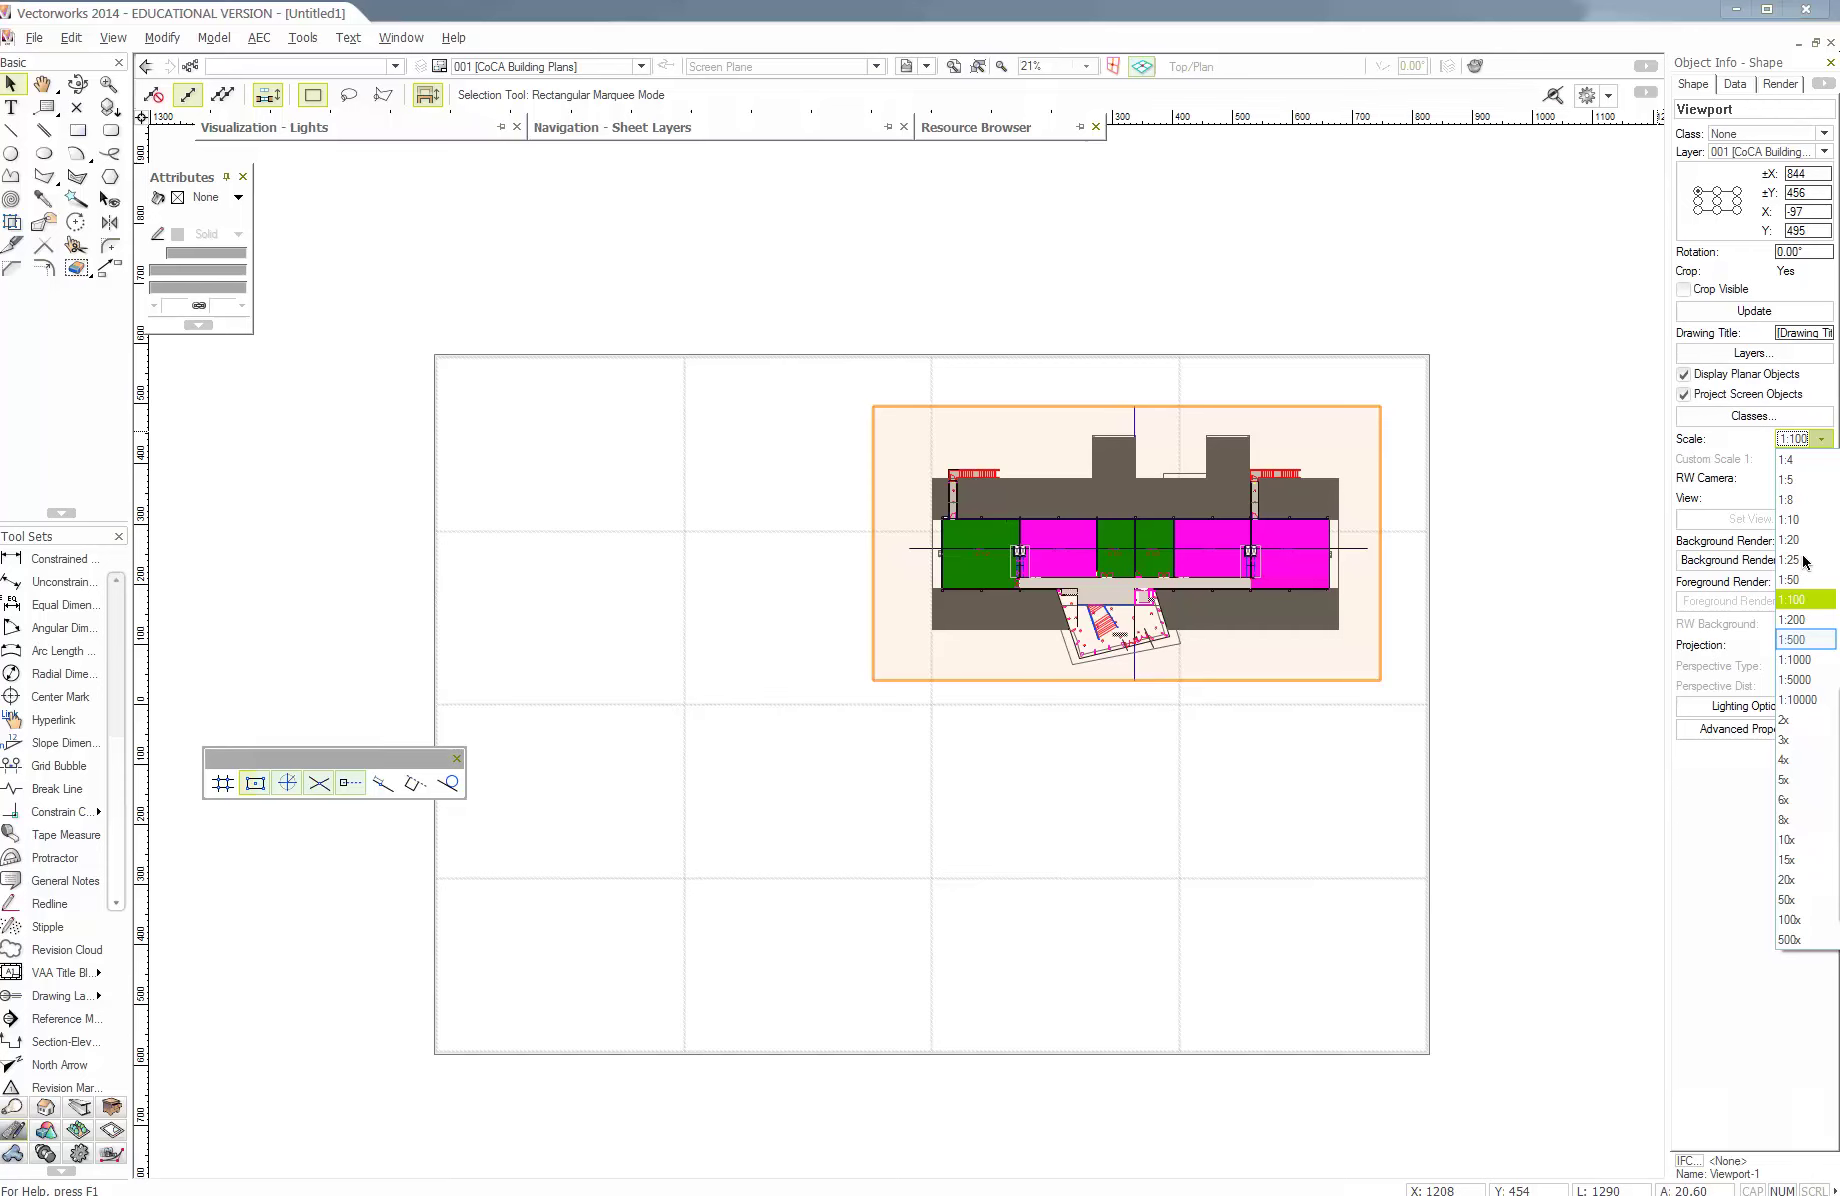
click(1805, 639)
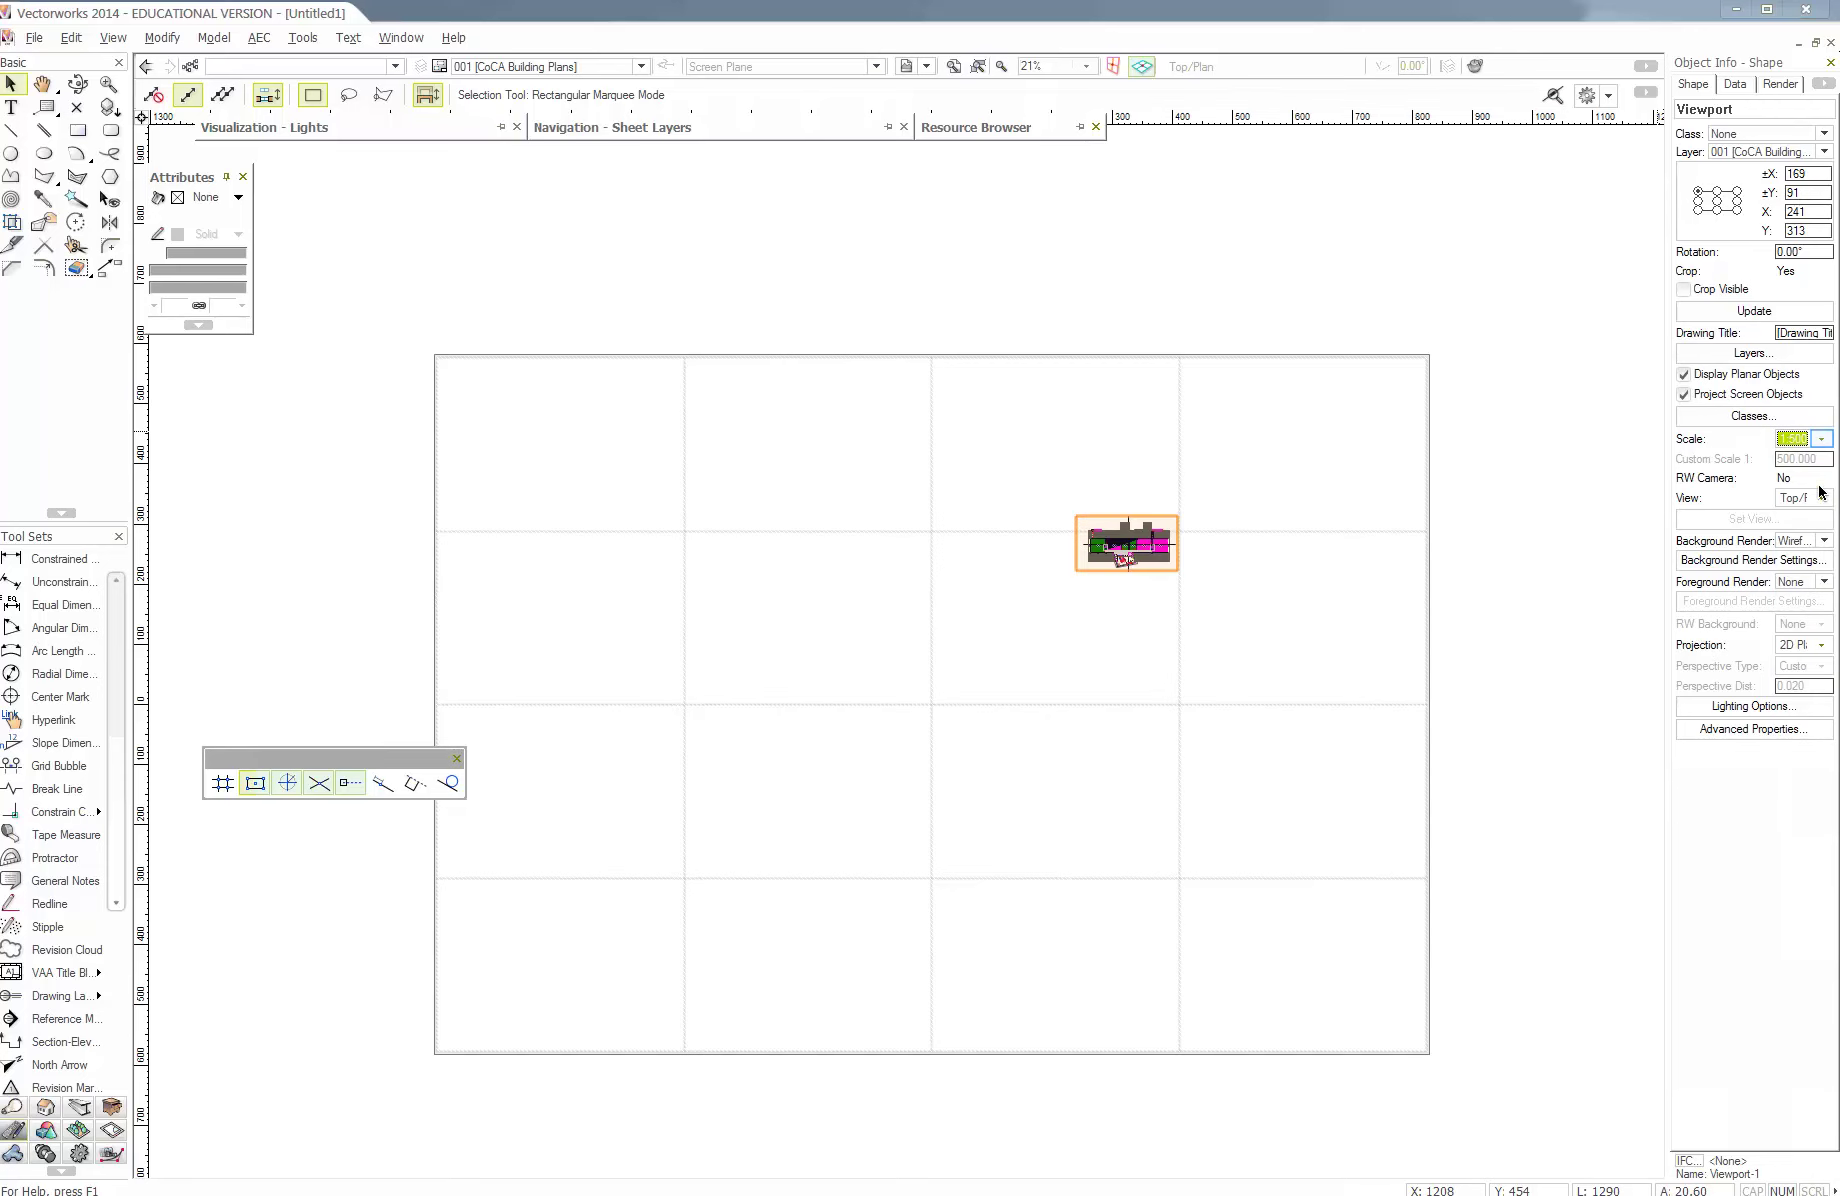
click(1821, 438)
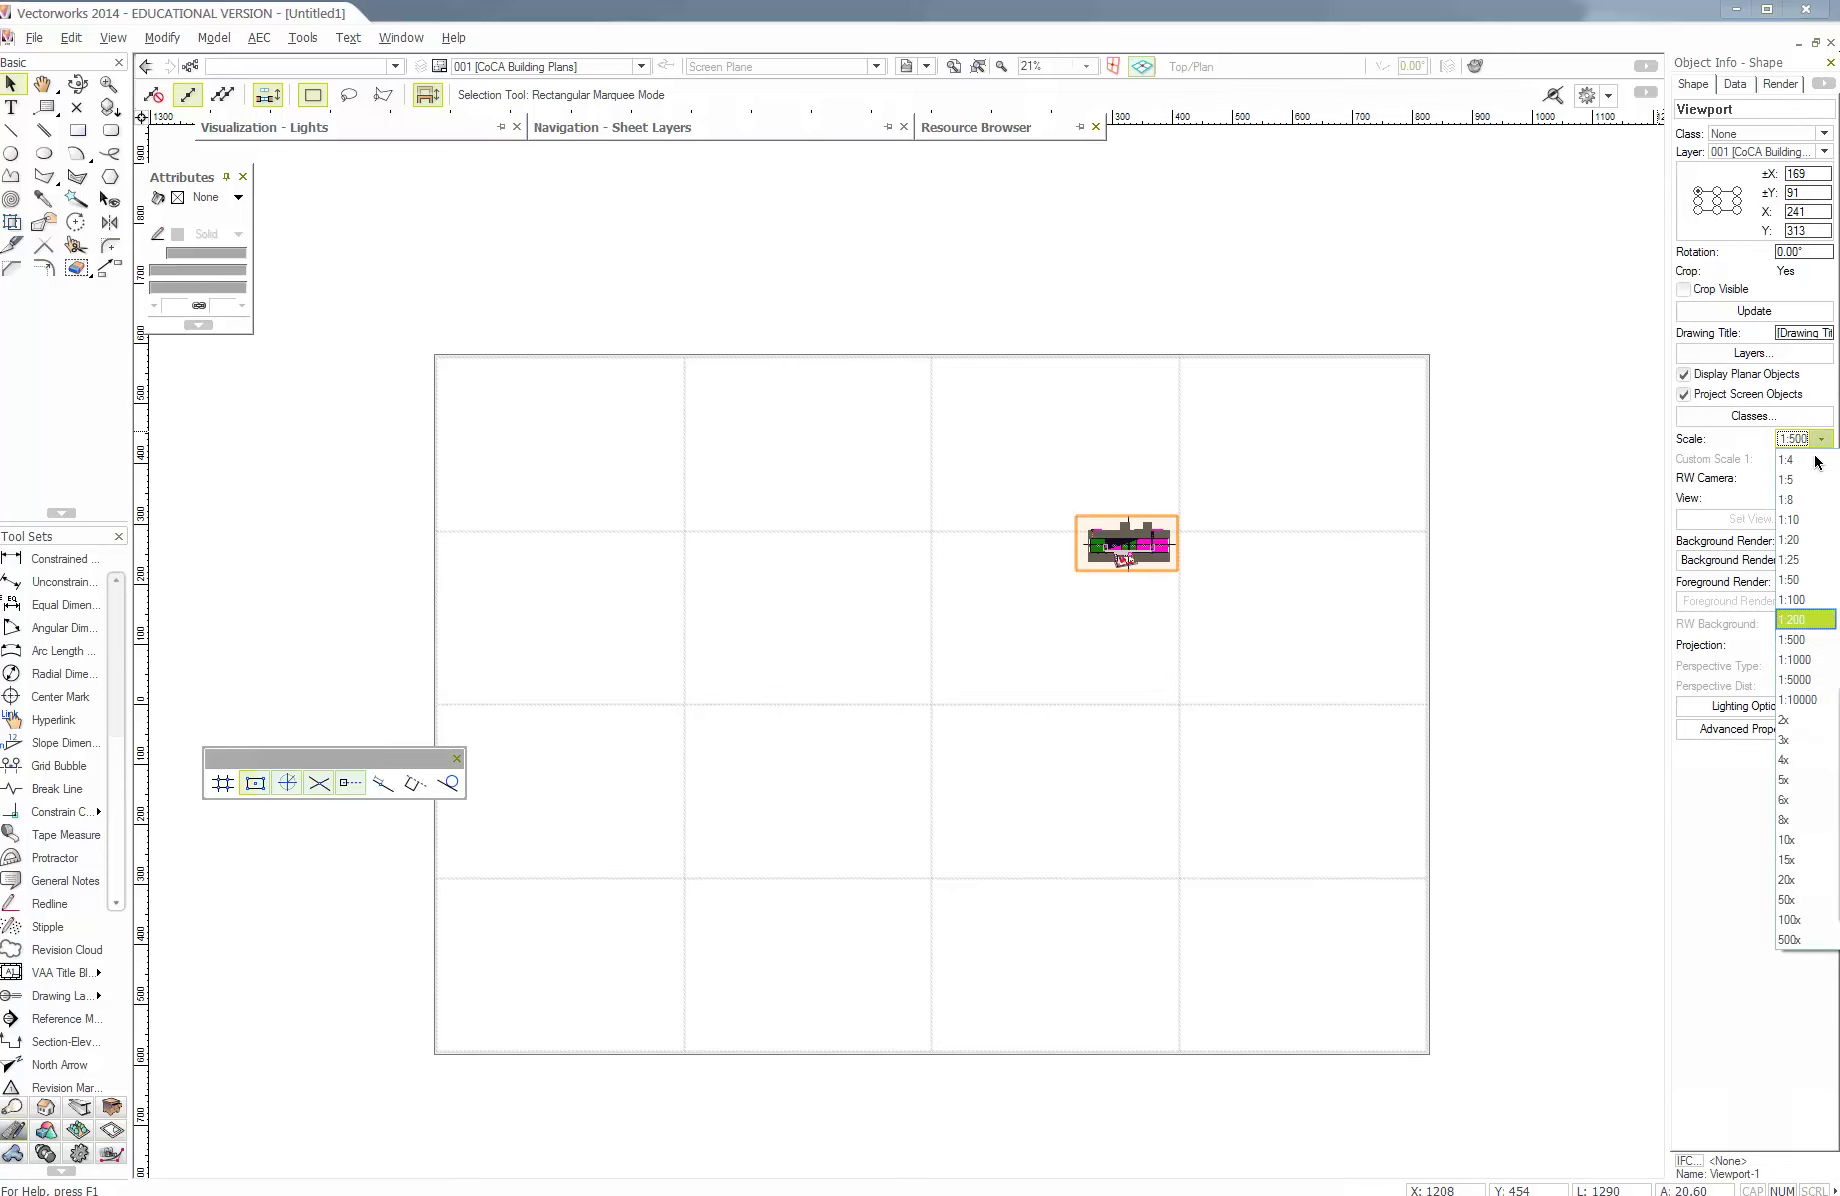
click(1813, 621)
drag(1213, 523, 1393, 420)
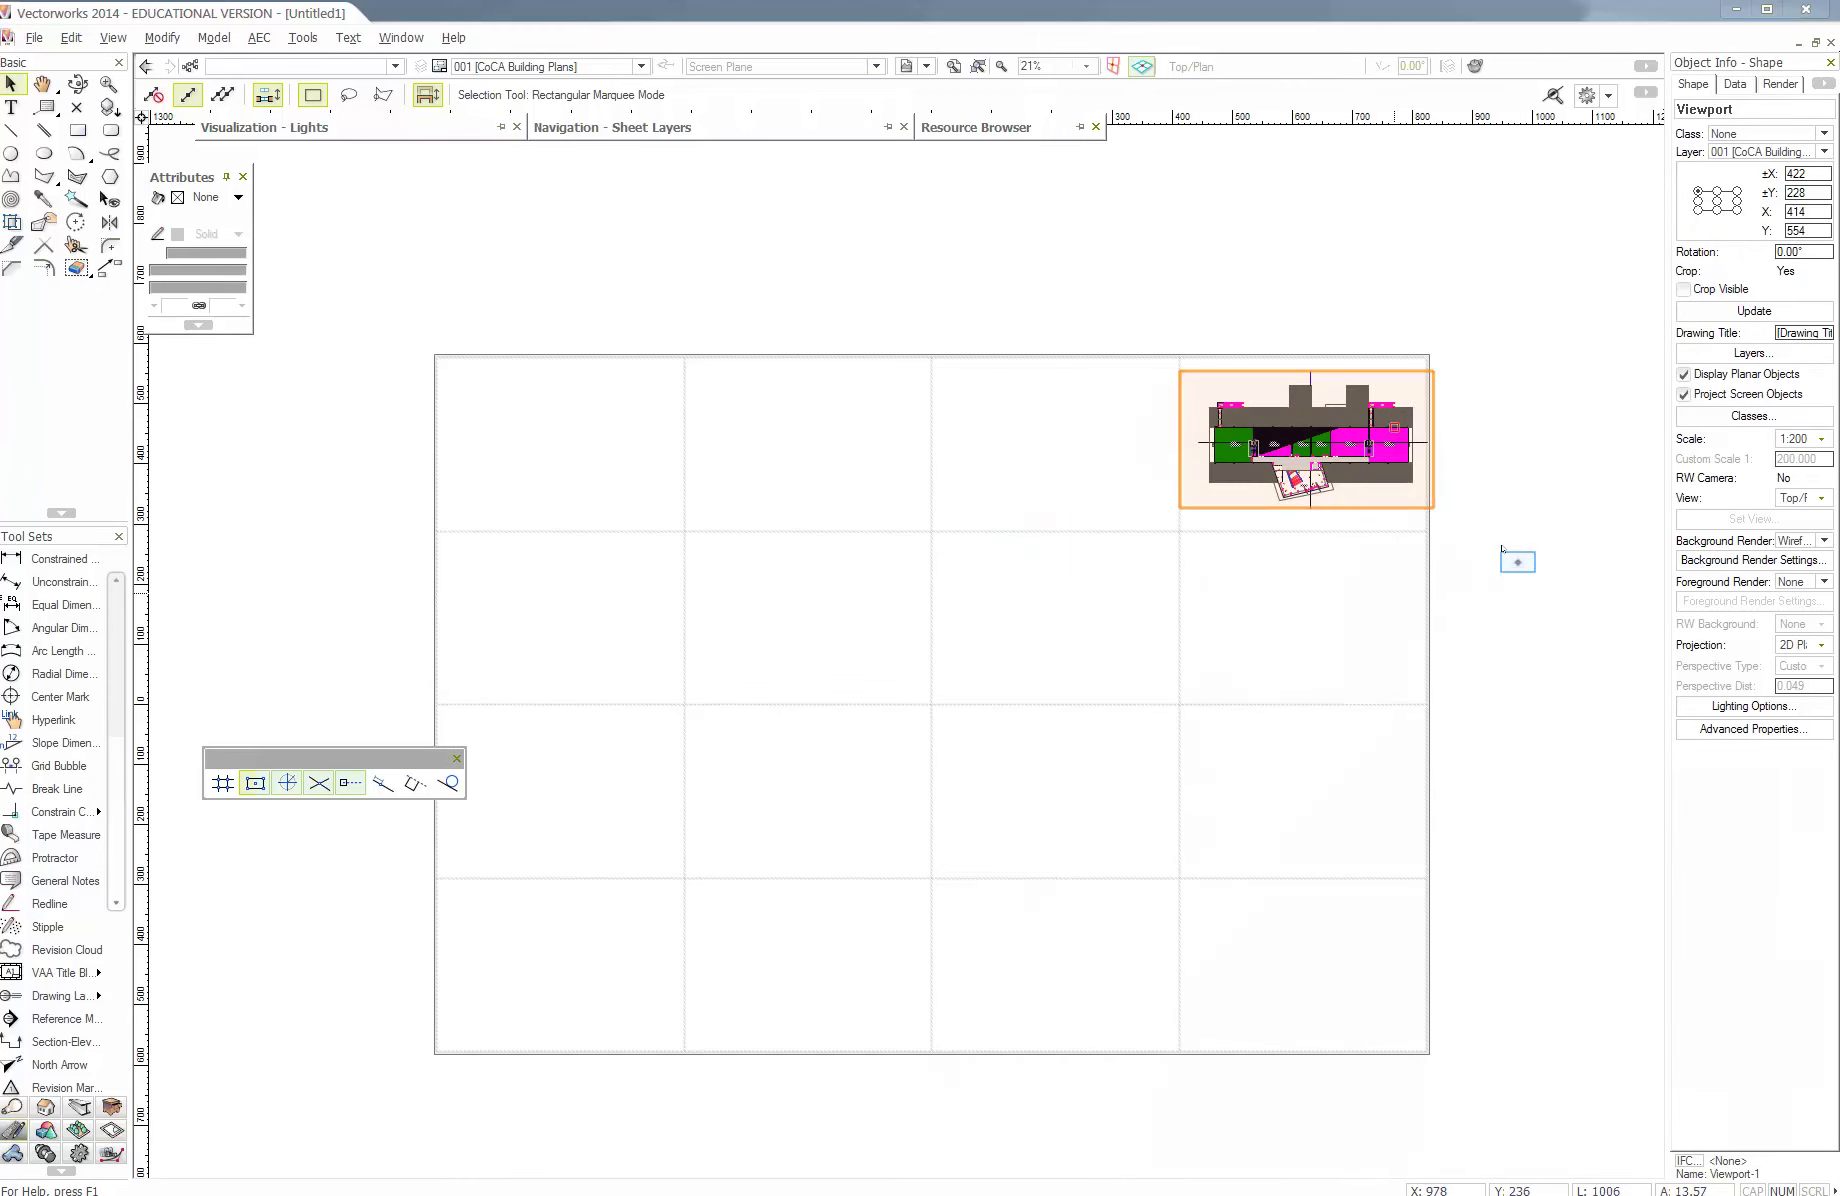
- Reselect the floor-plan viewport to show its Object Info settings and zoom in
click(1470, 597)
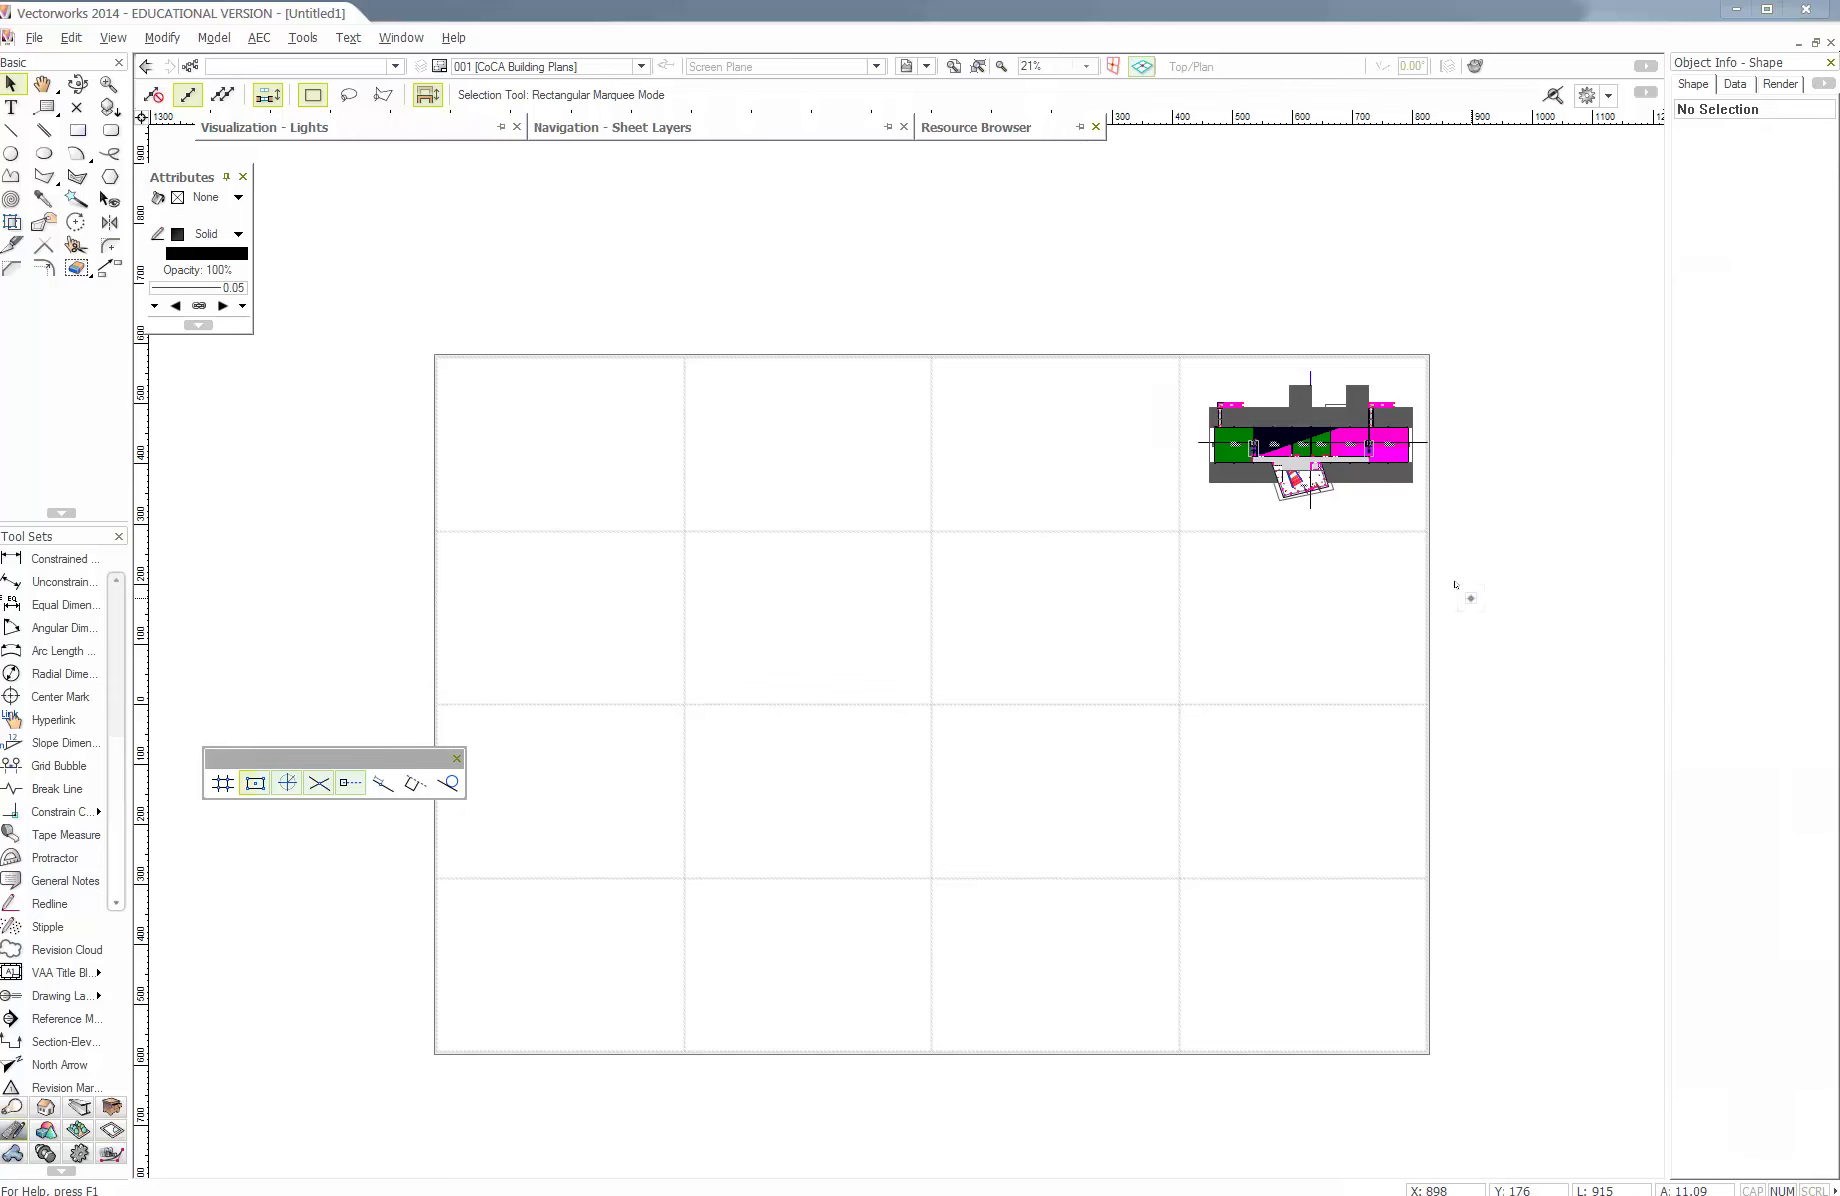
click(1474, 605)
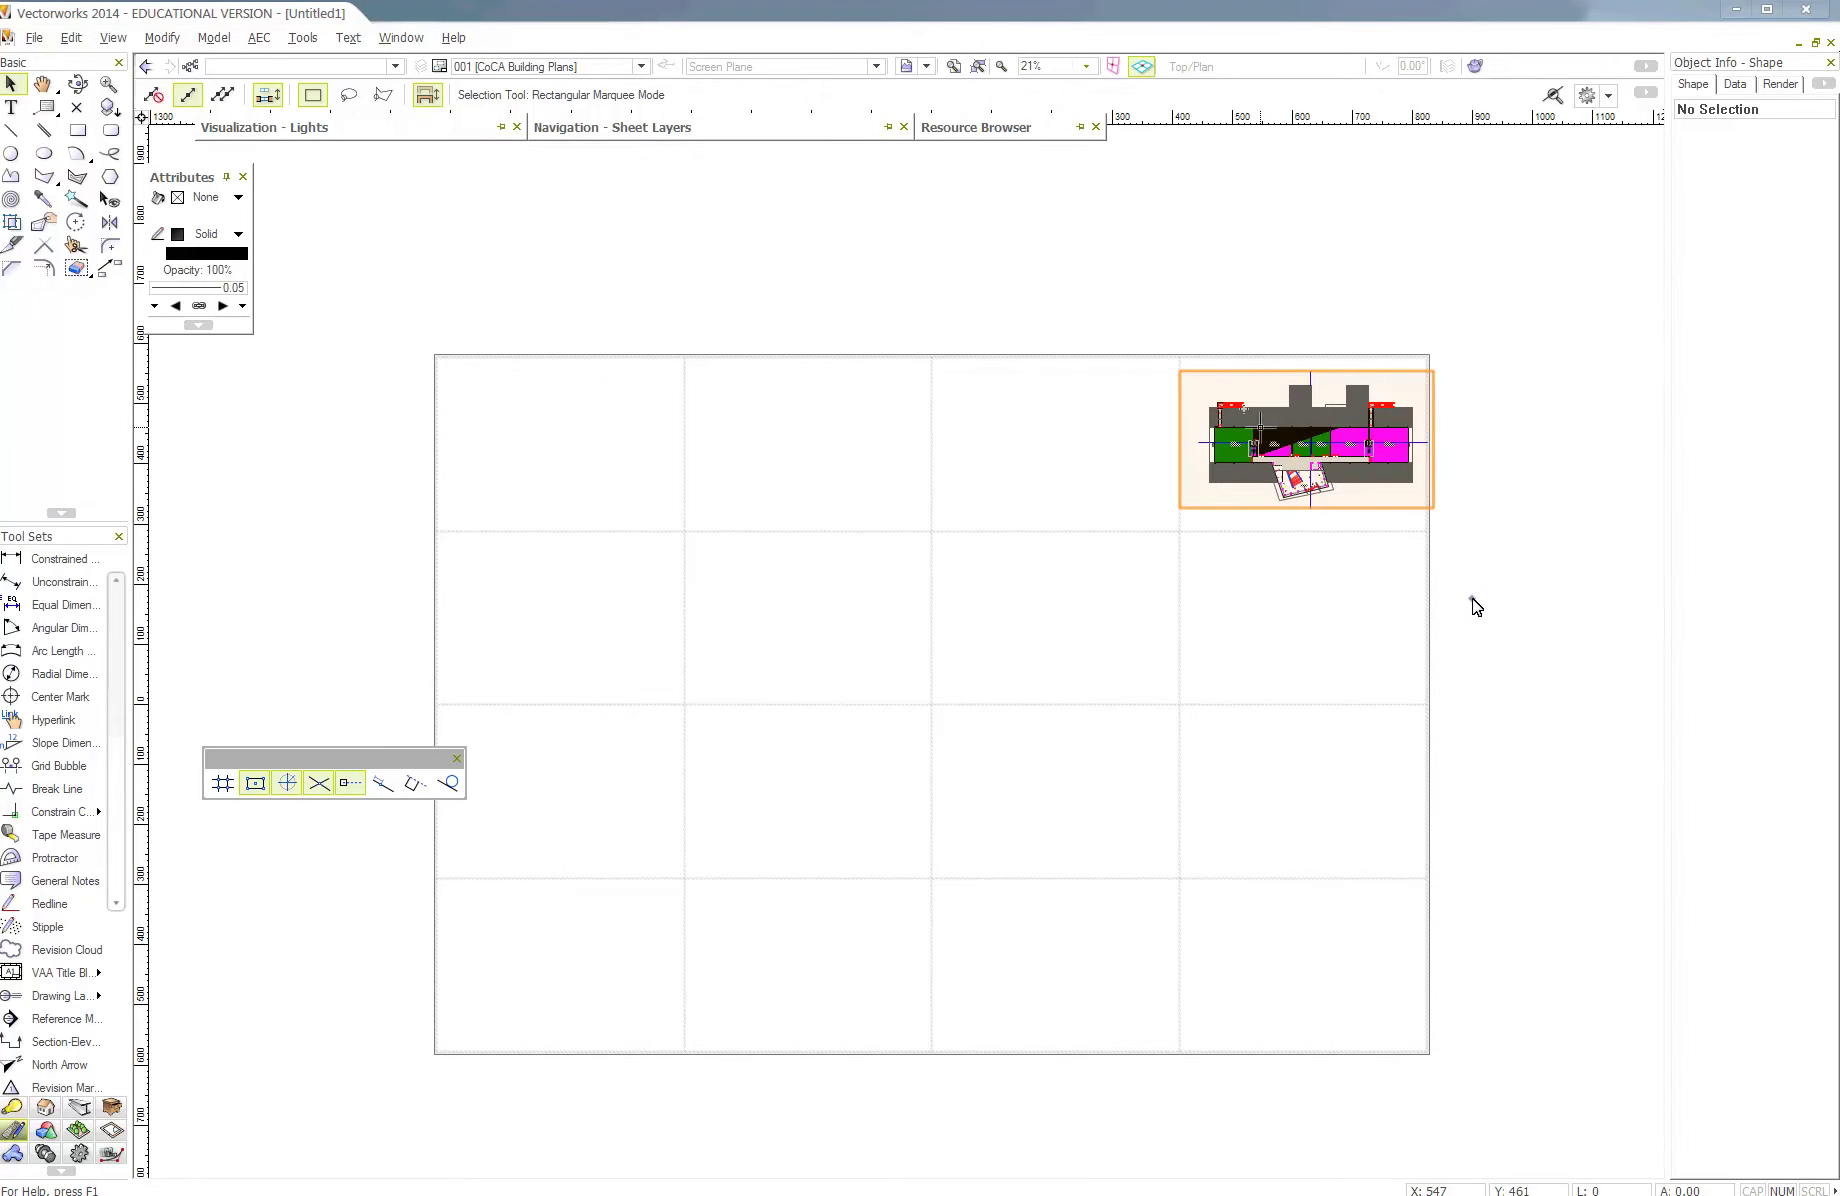
click(1357, 432)
scroll(1357, 433, up, 4)
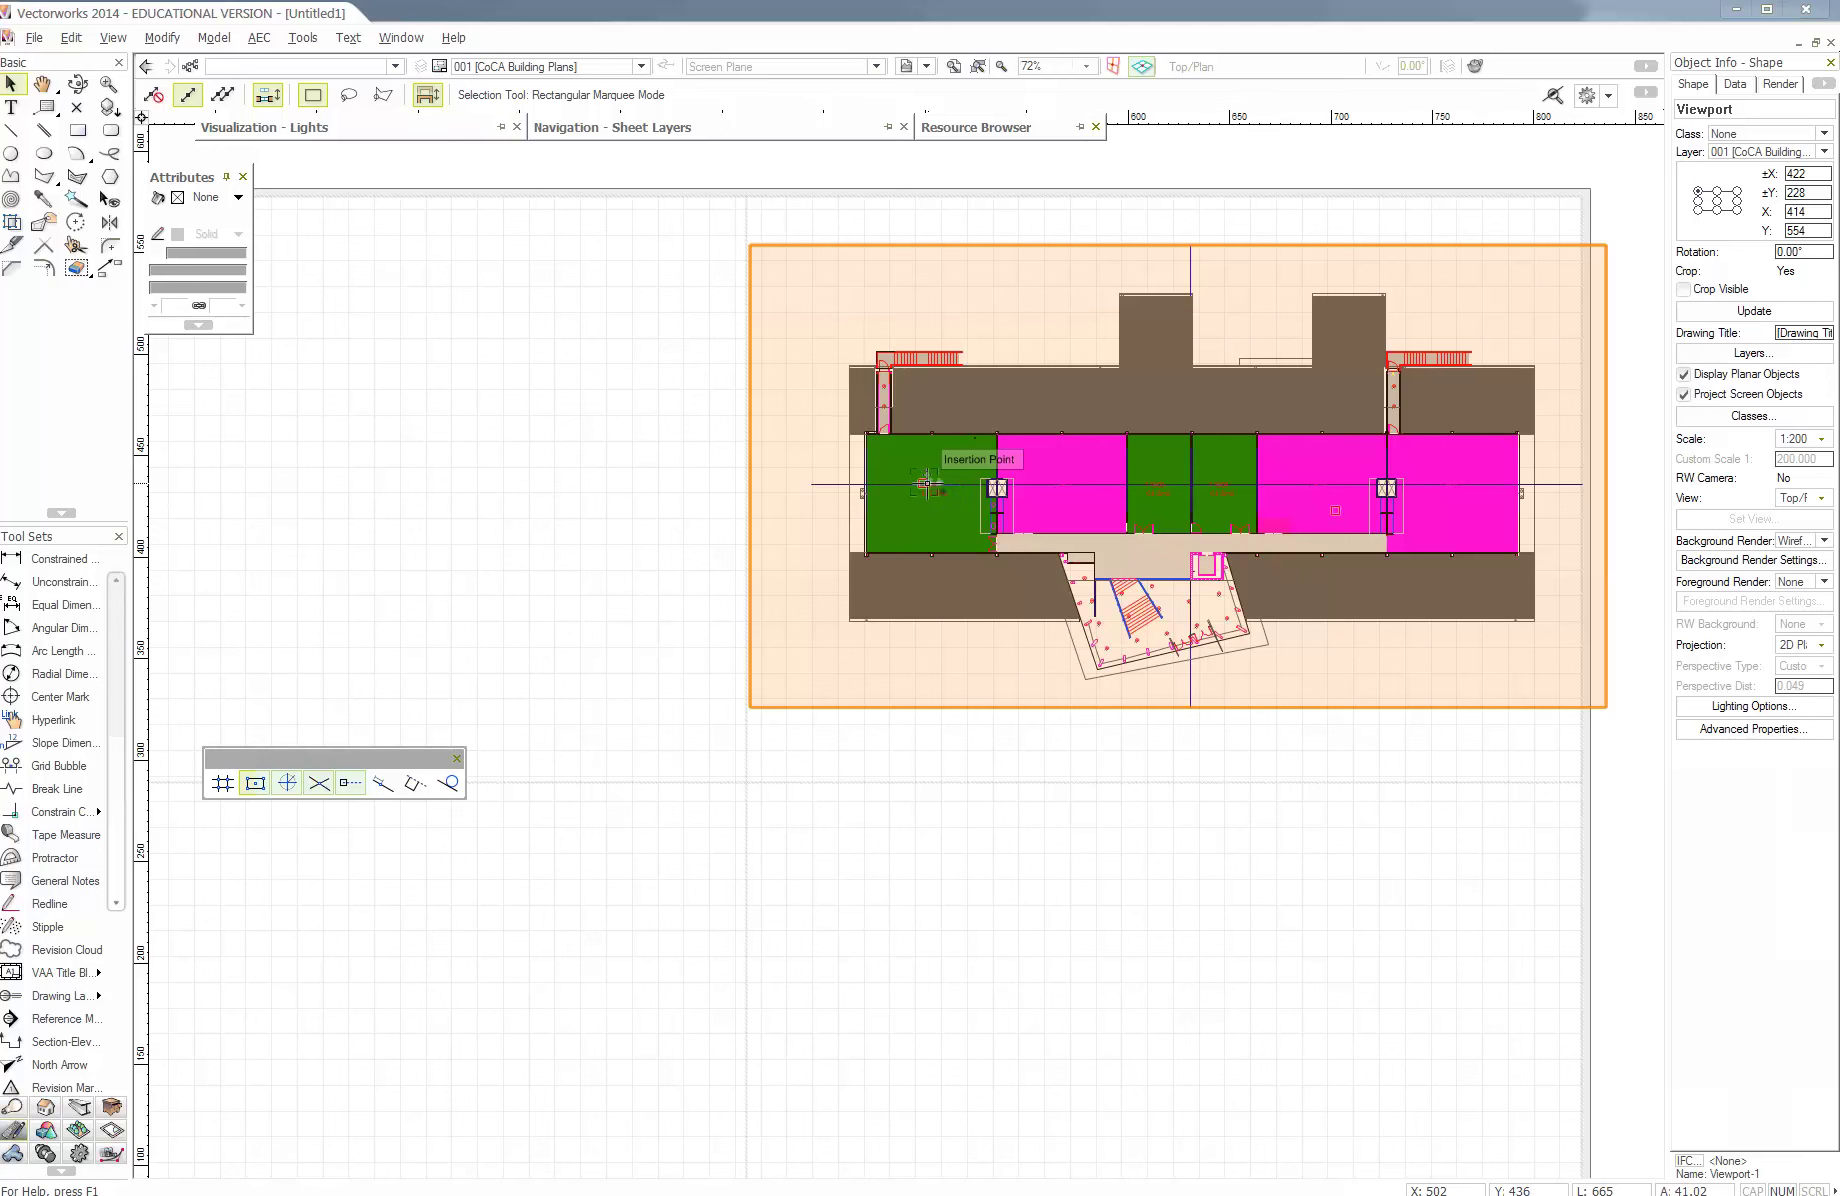
double_click(928, 486)
click(845, 421)
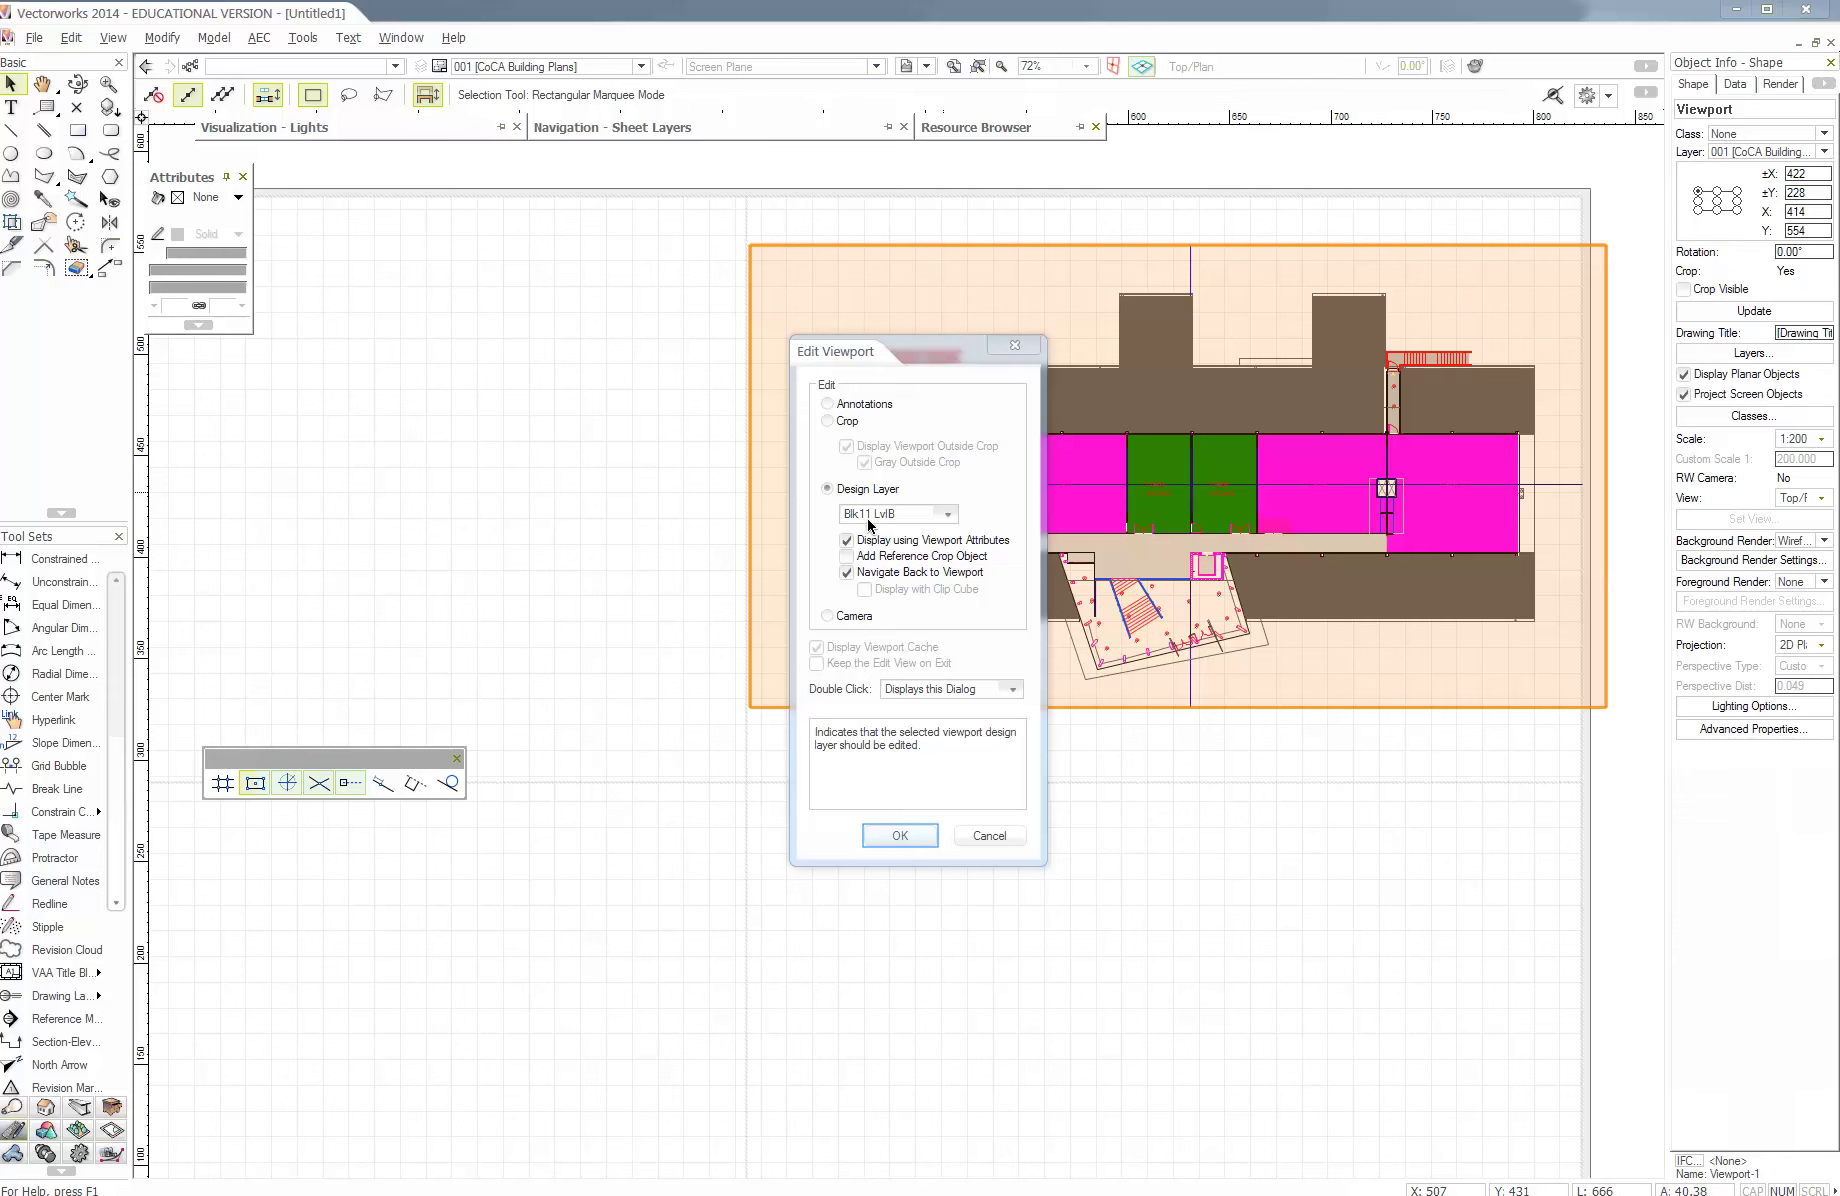
click(899, 835)
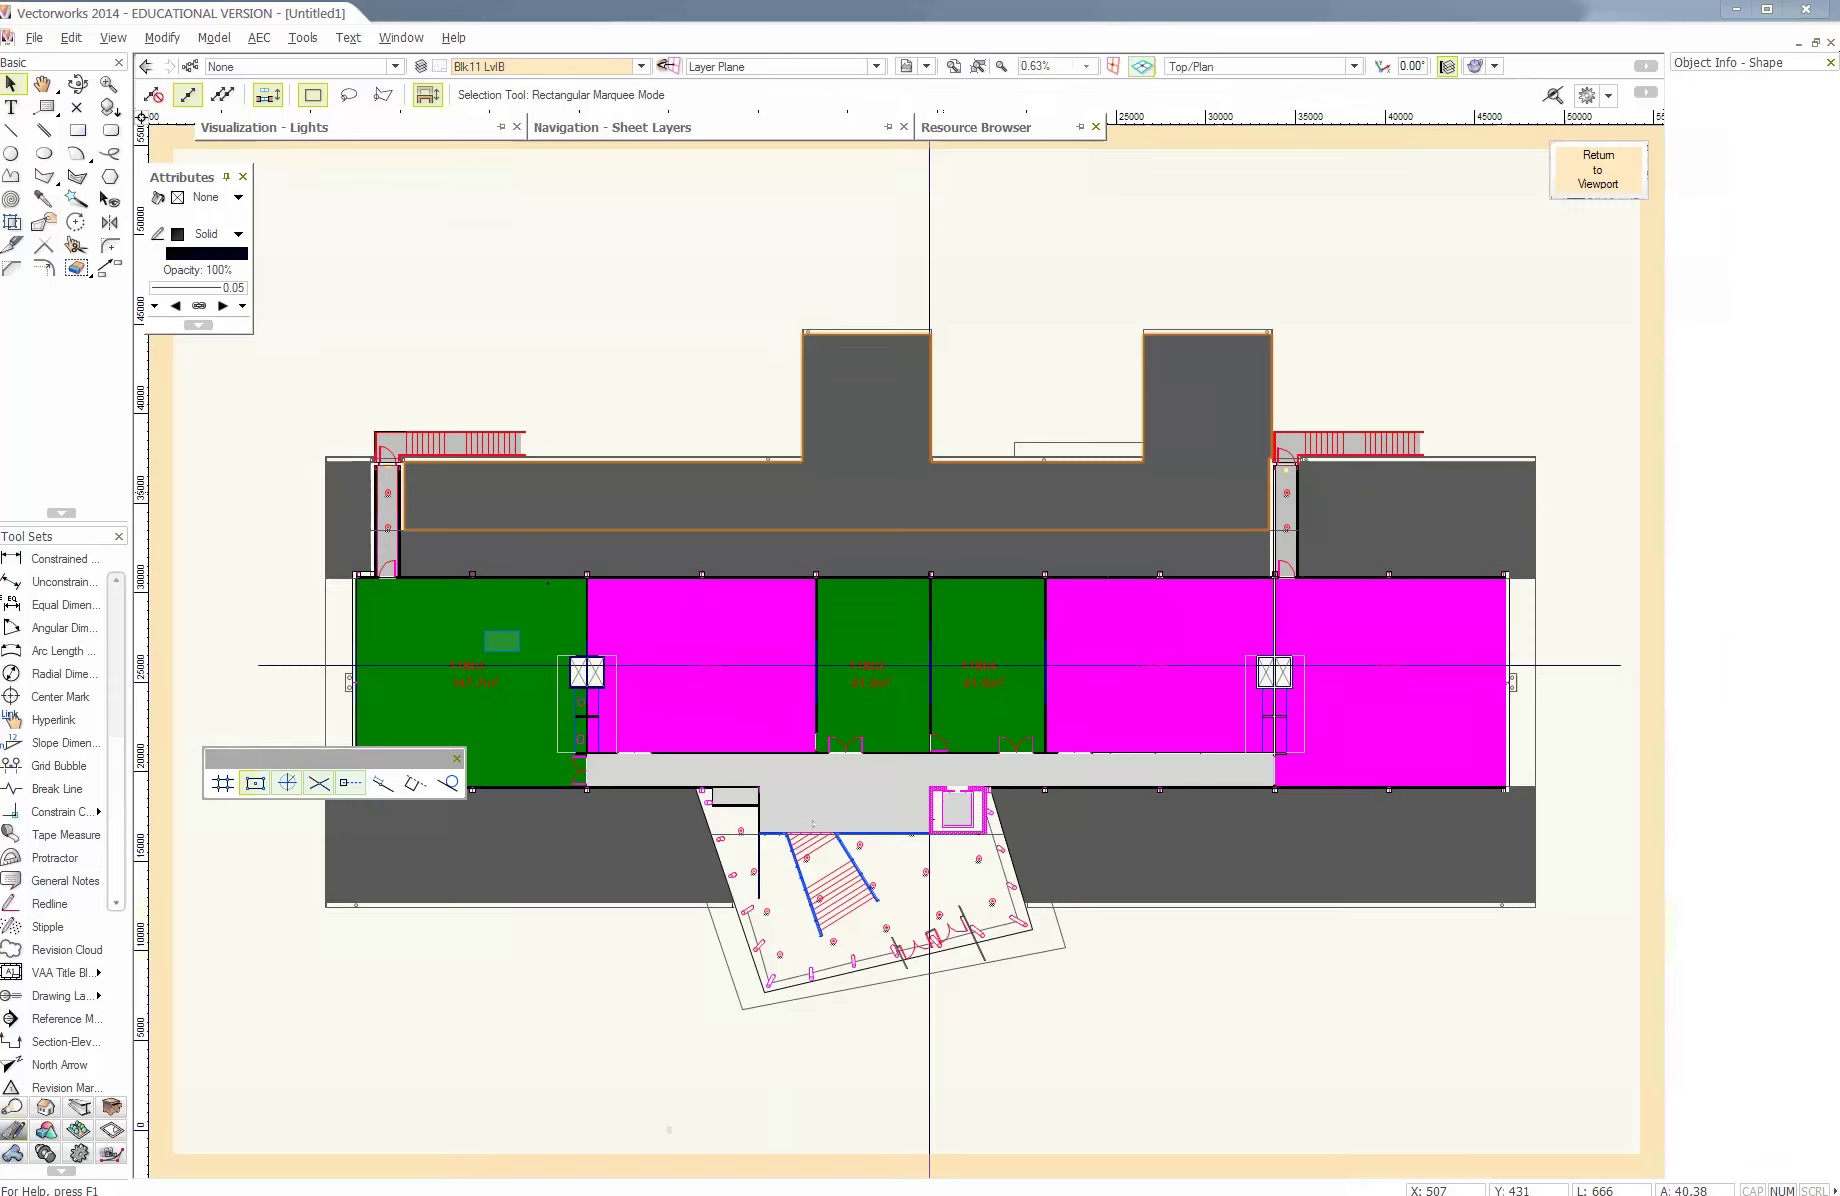
click(487, 628)
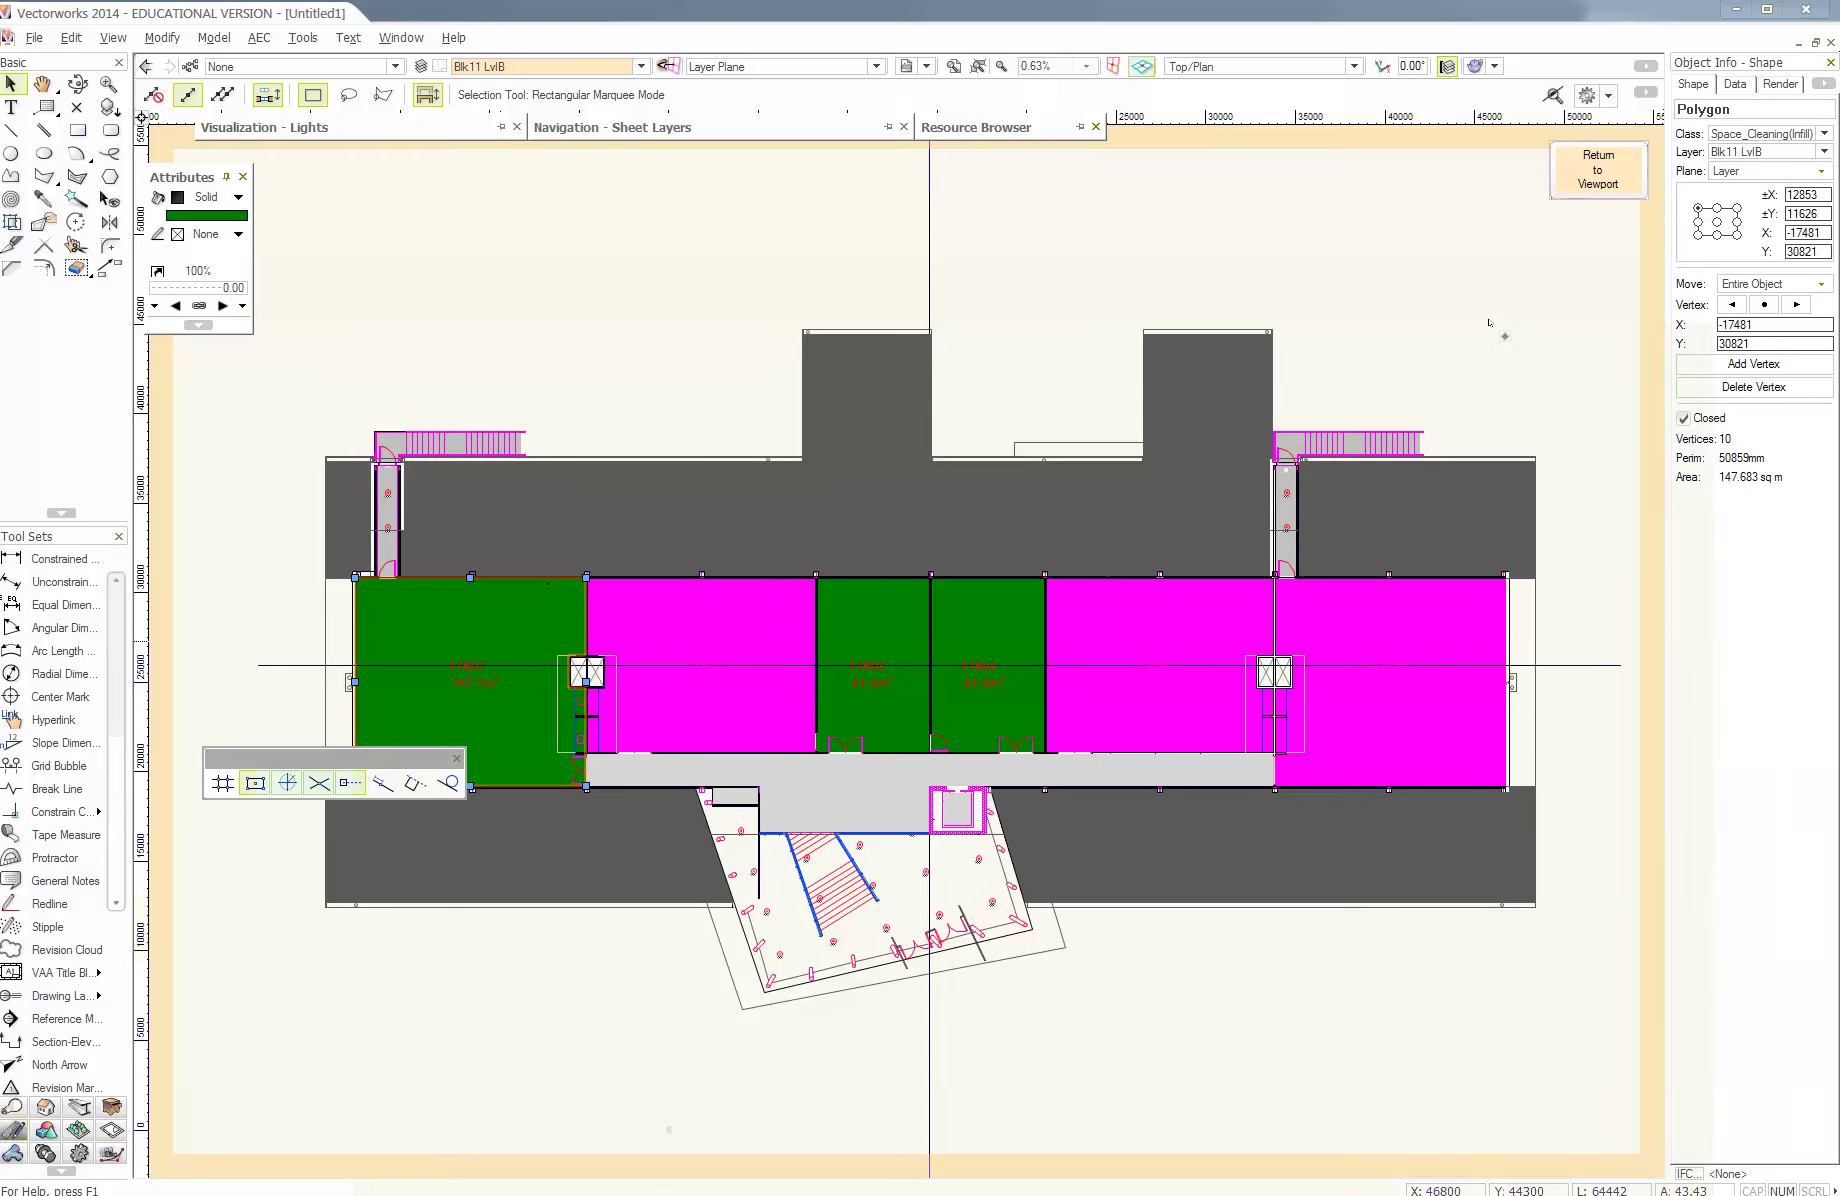
click(1592, 162)
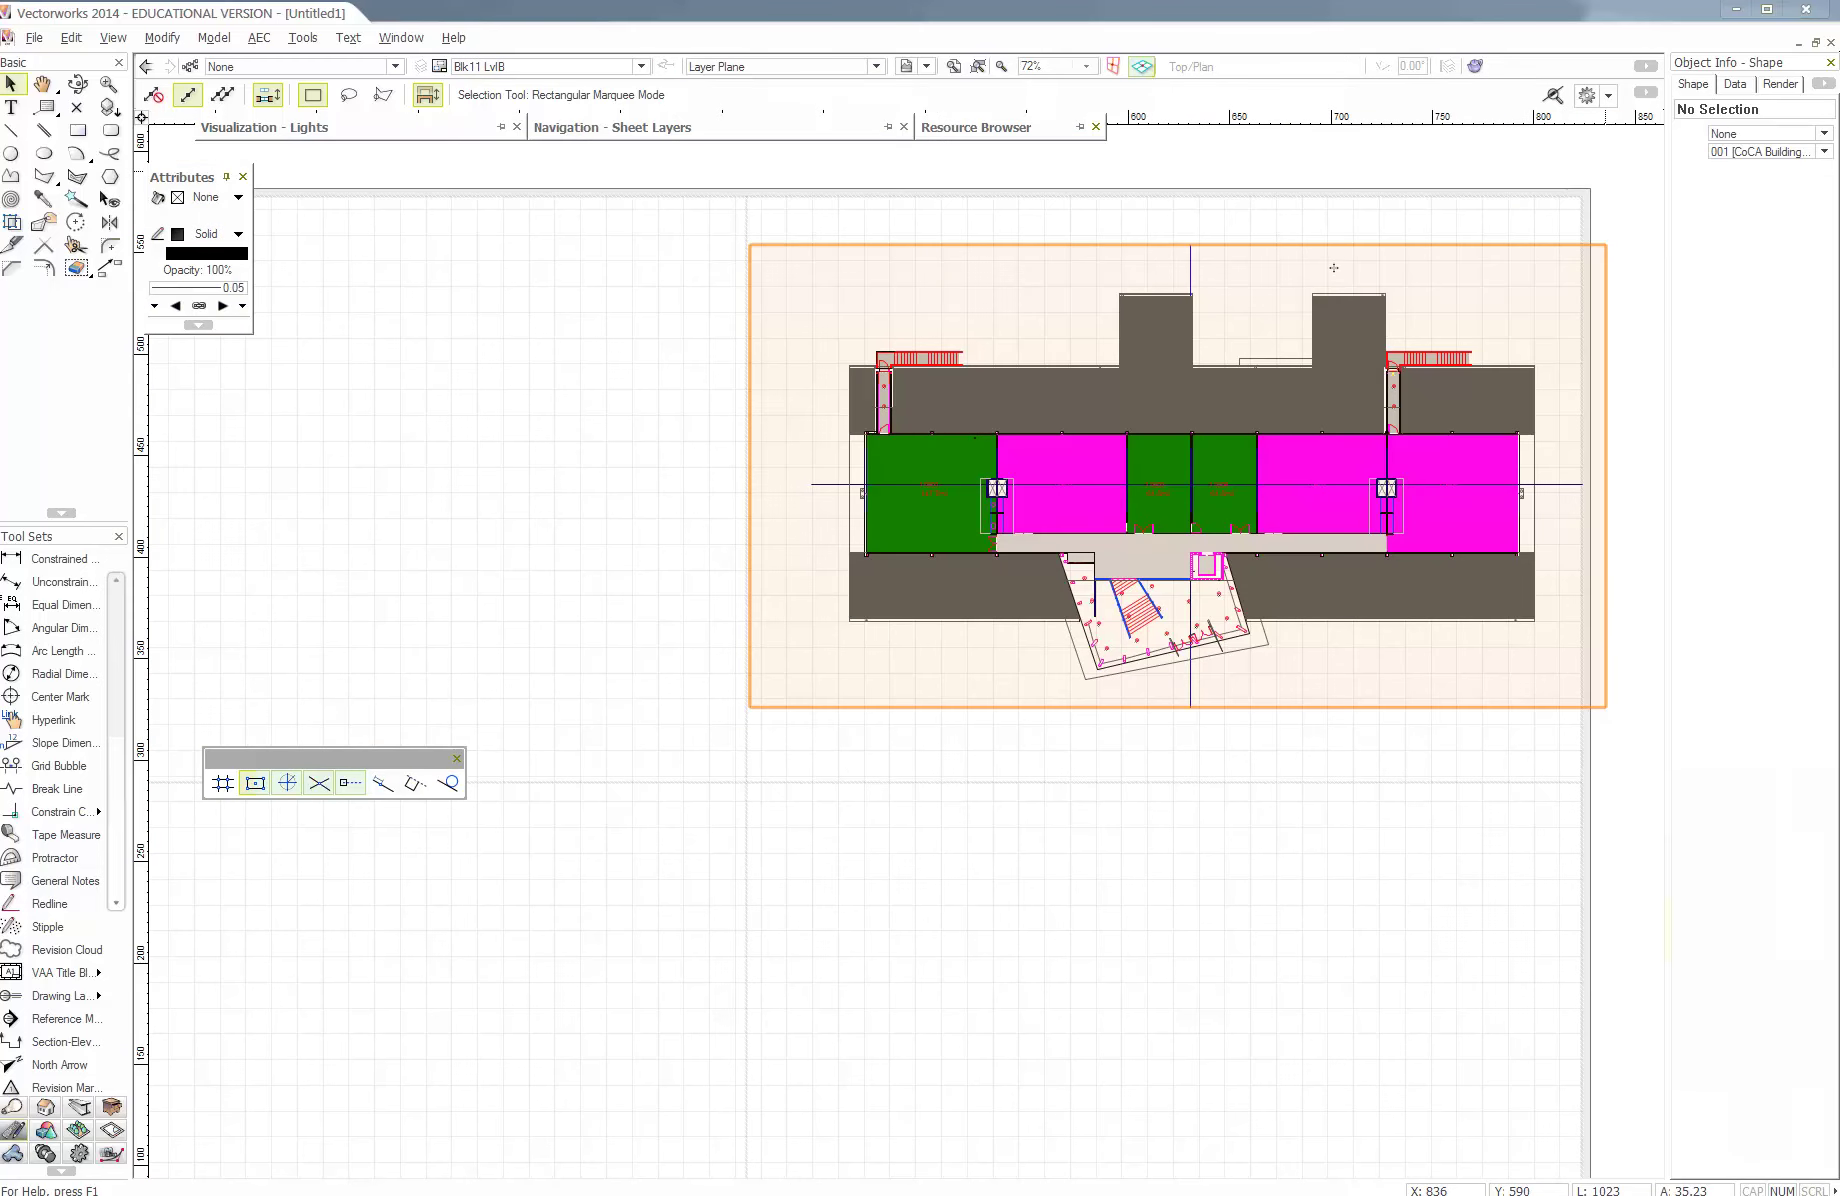
- Make Space_Cleaning(Infill) invisible in Viewport-1's classes, previewing the red fills before applying
click(1320, 426)
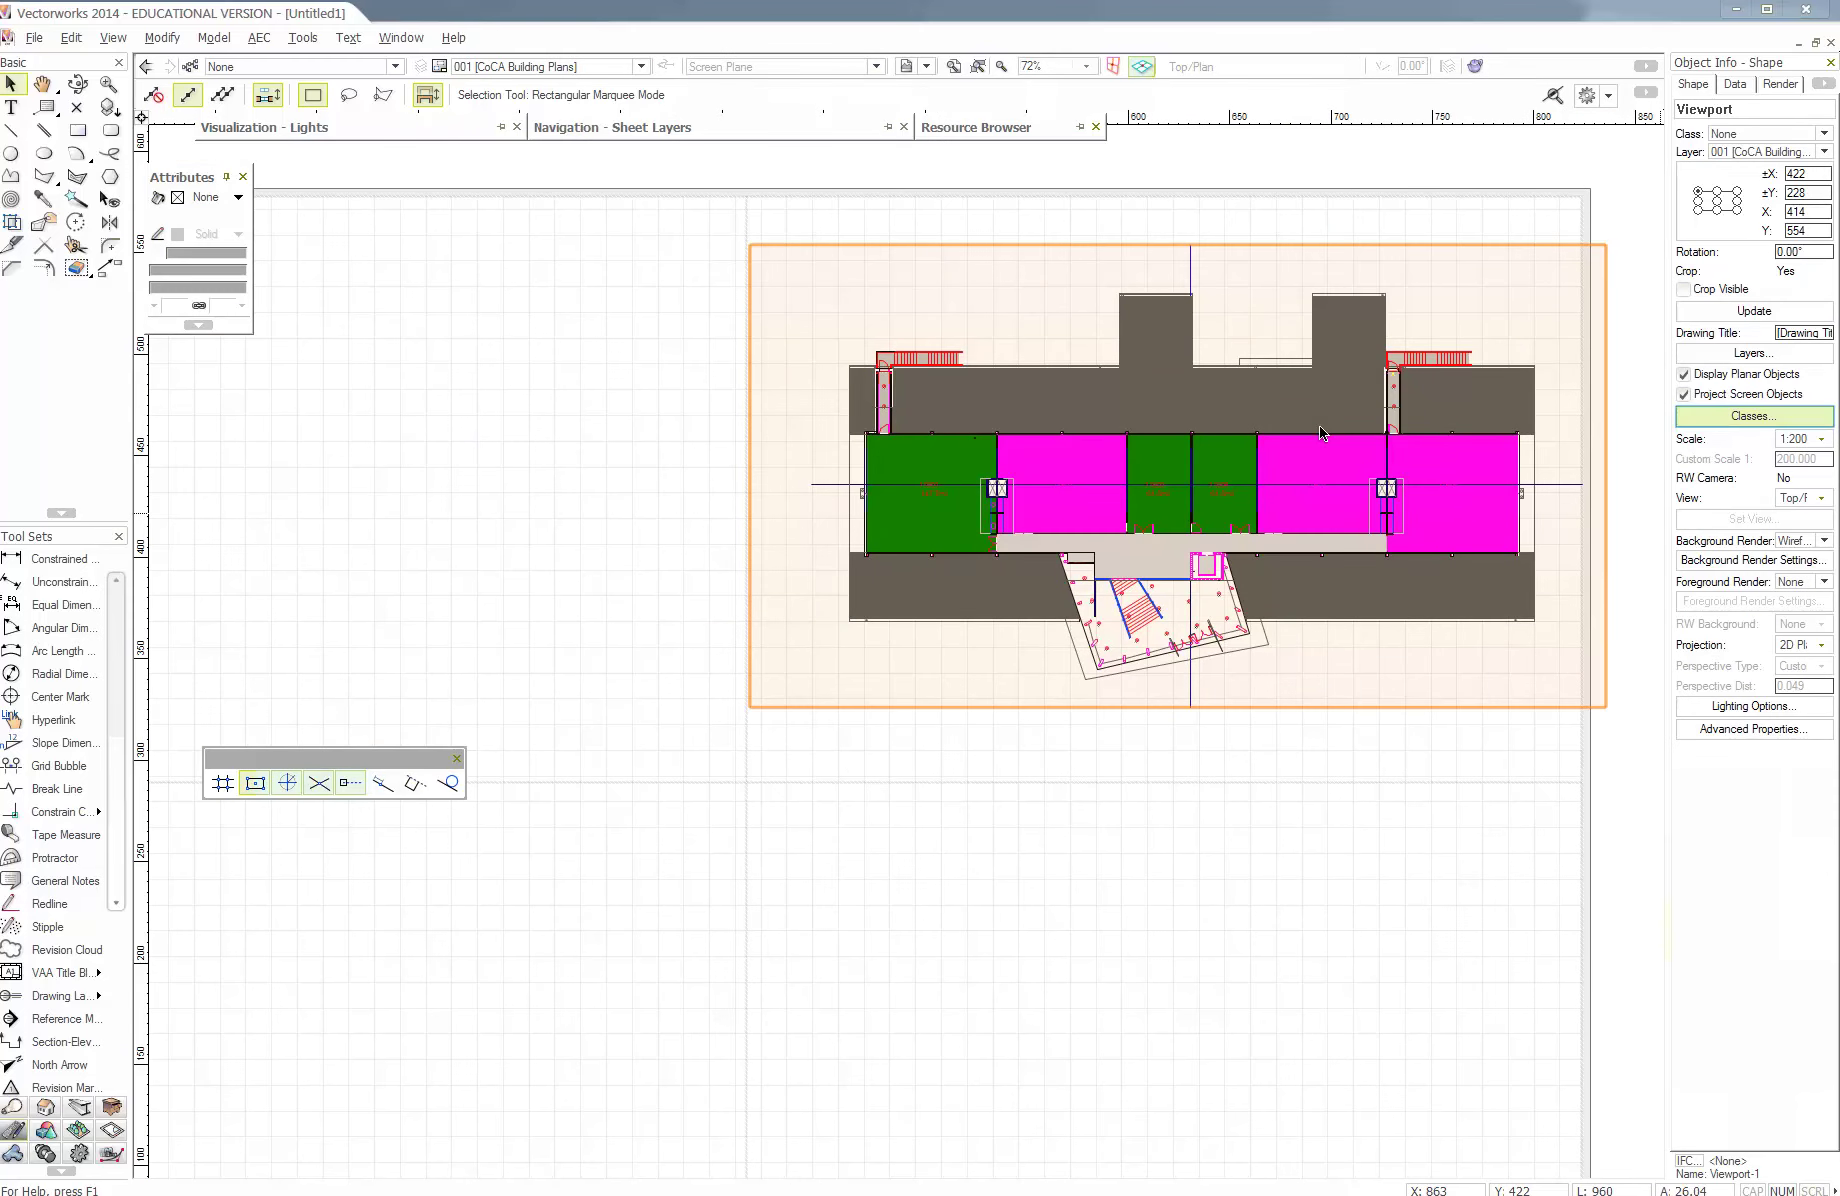
click(1750, 416)
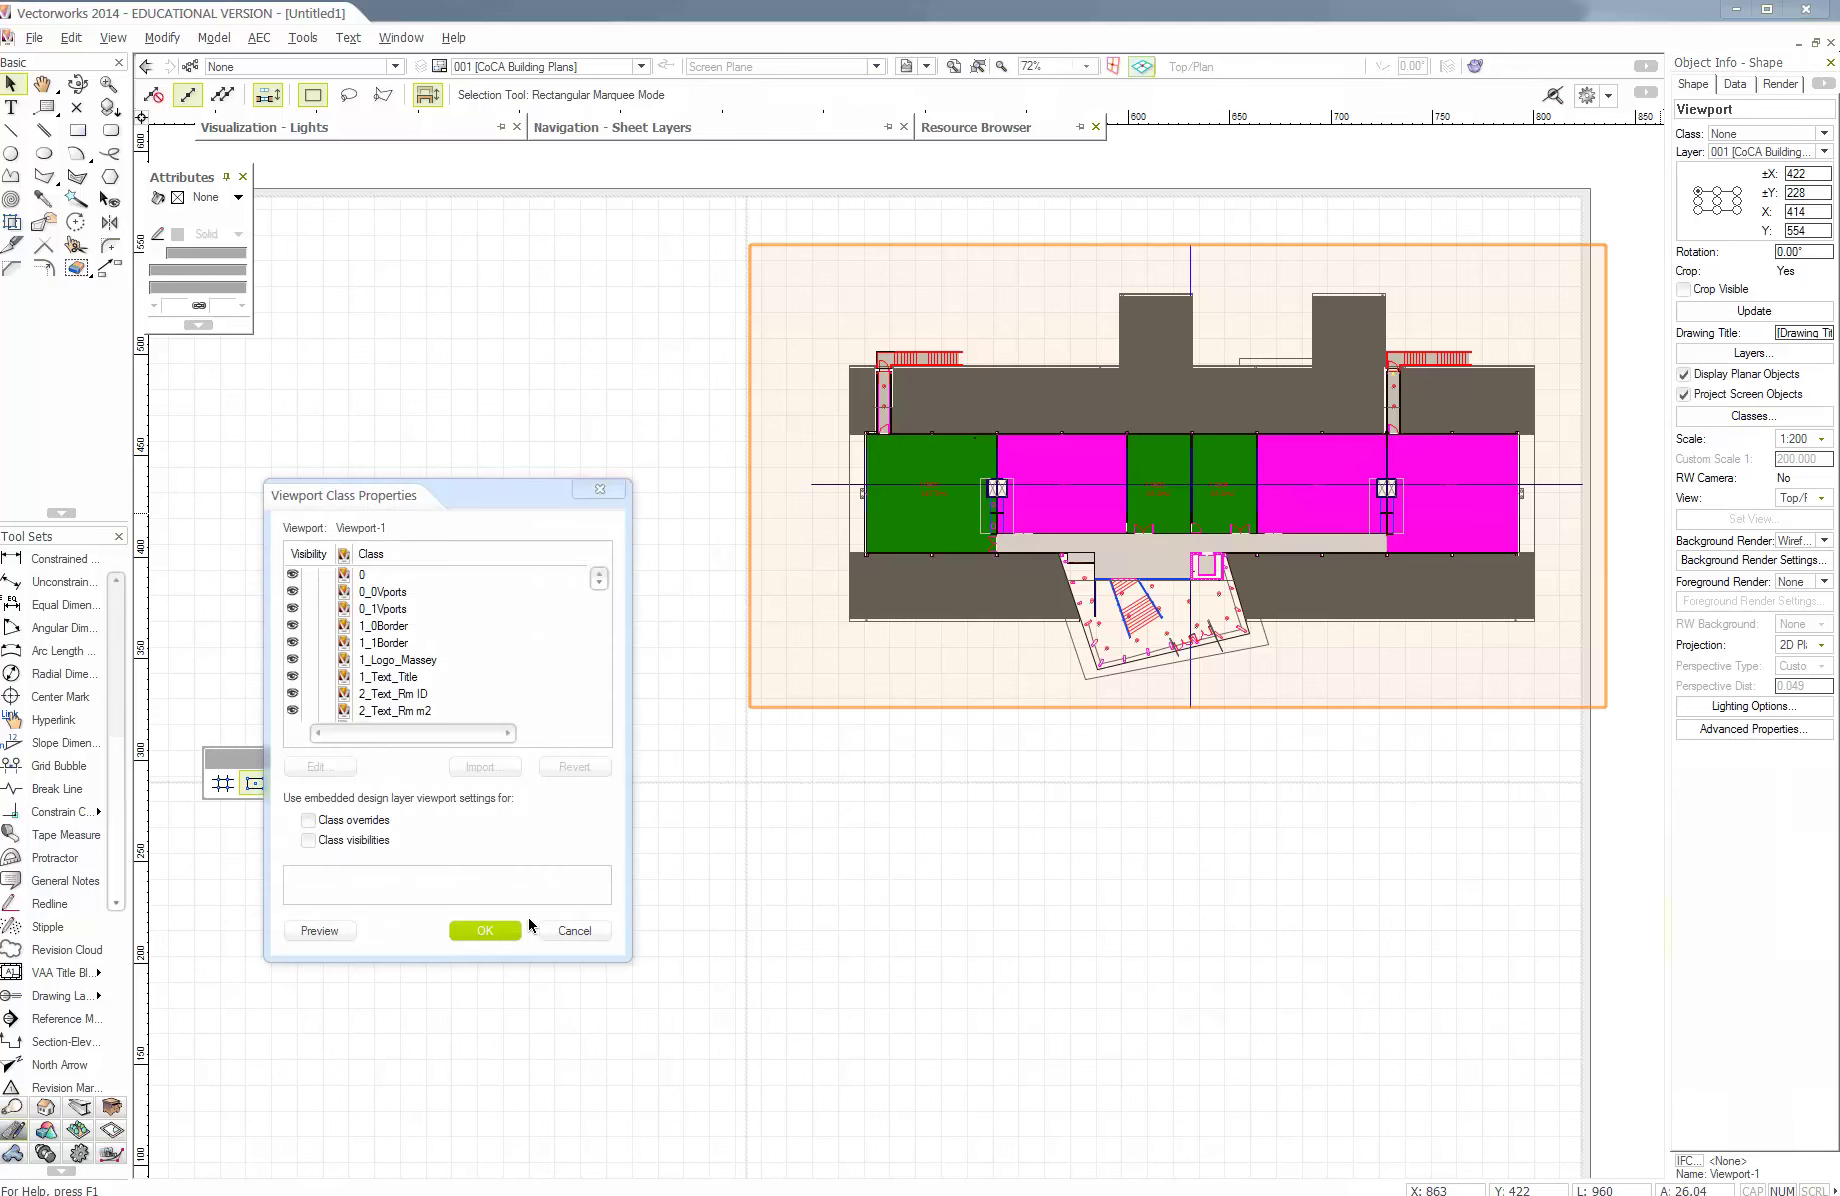
drag(600, 582, 599, 666)
click(310, 608)
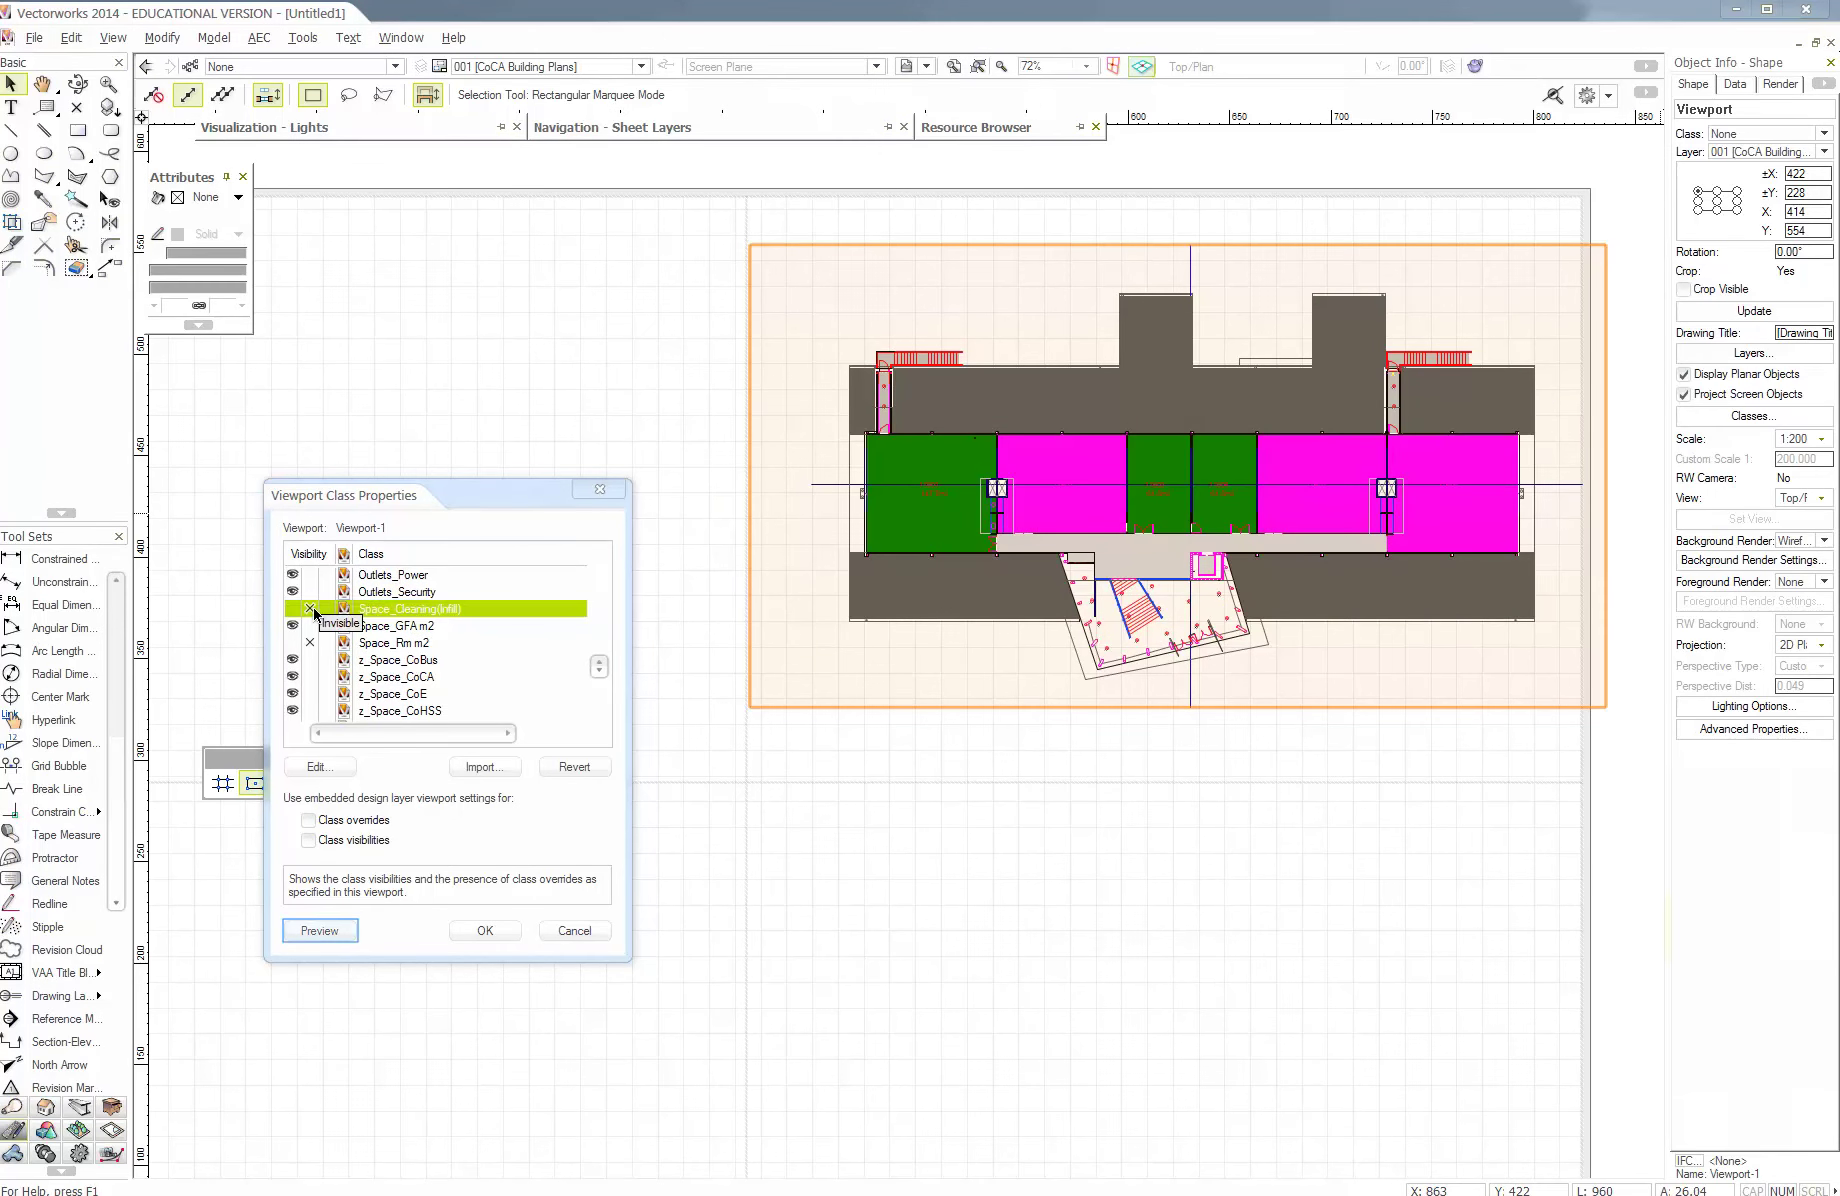
click(320, 930)
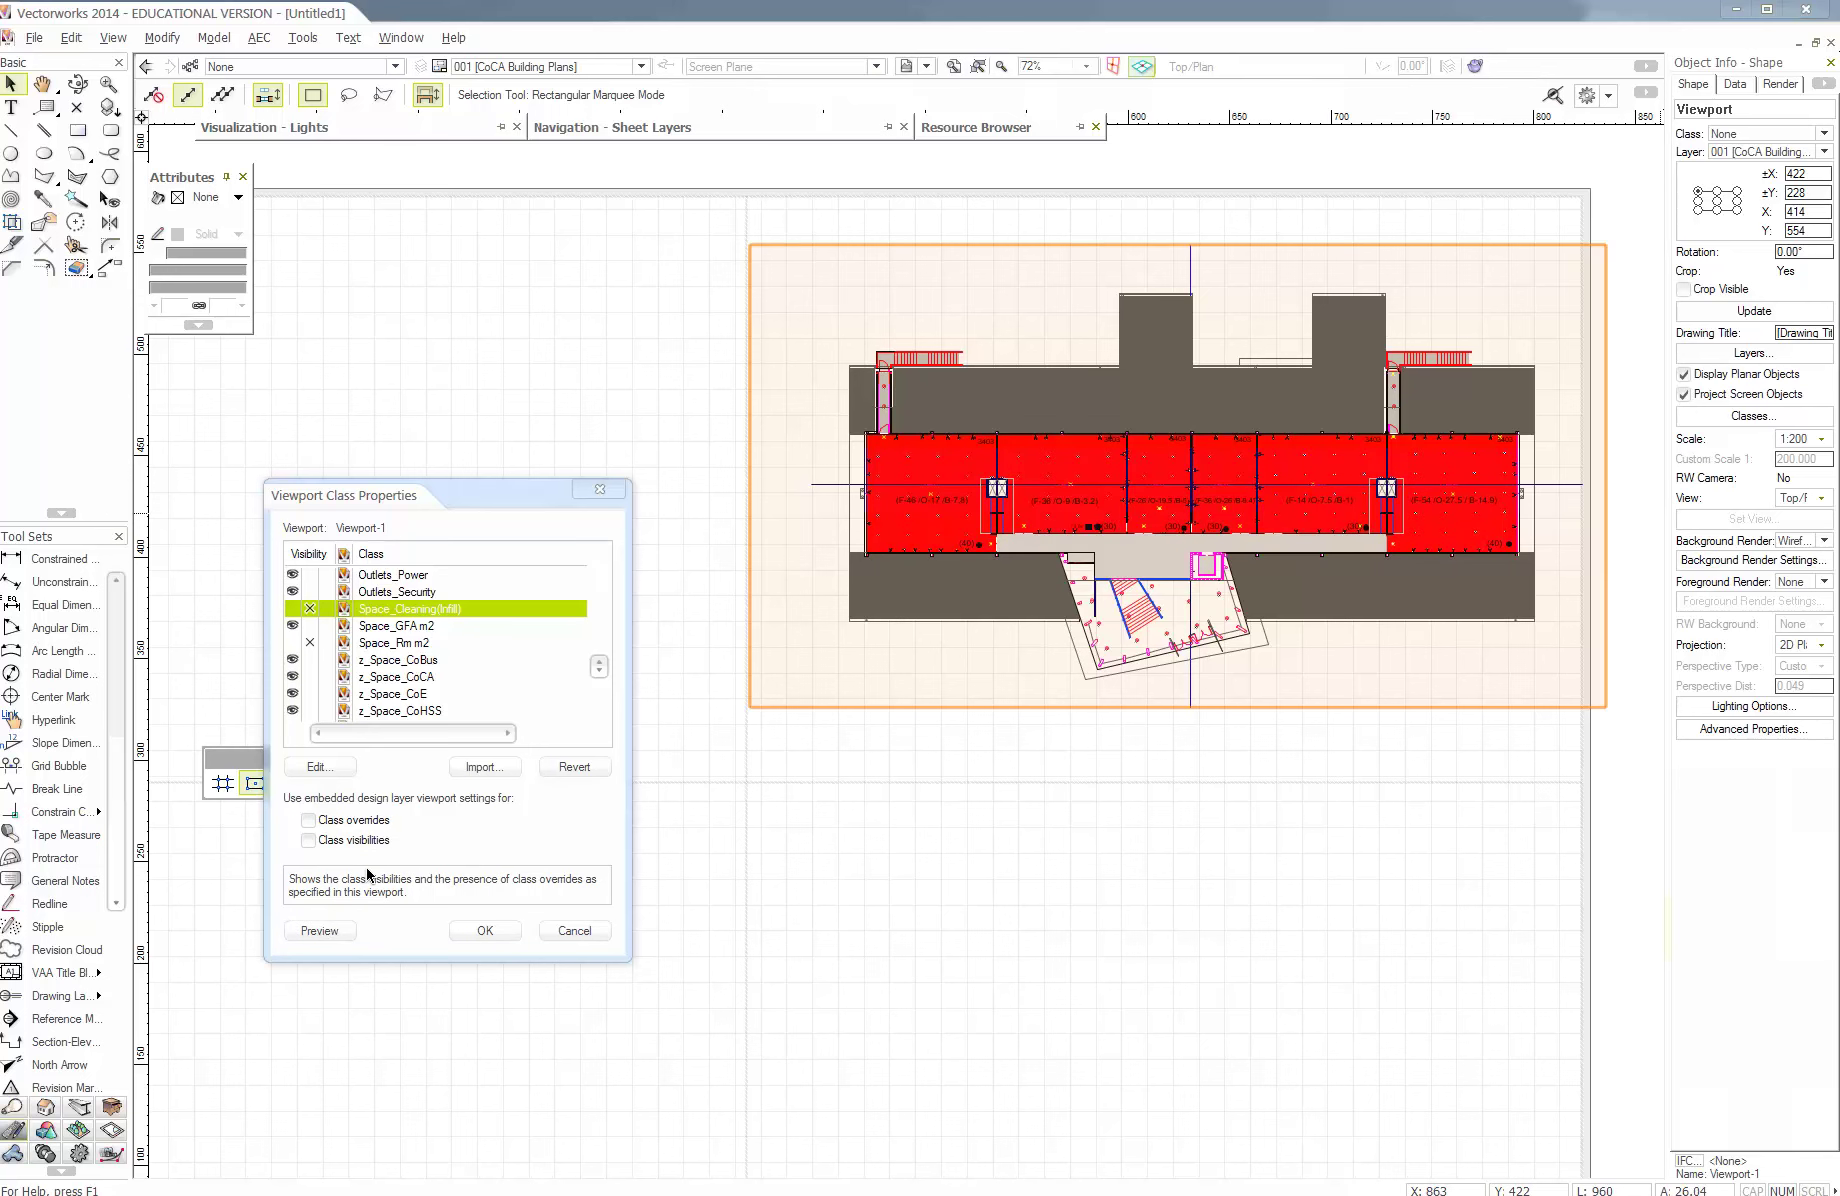
scroll(386, 668, down, 1)
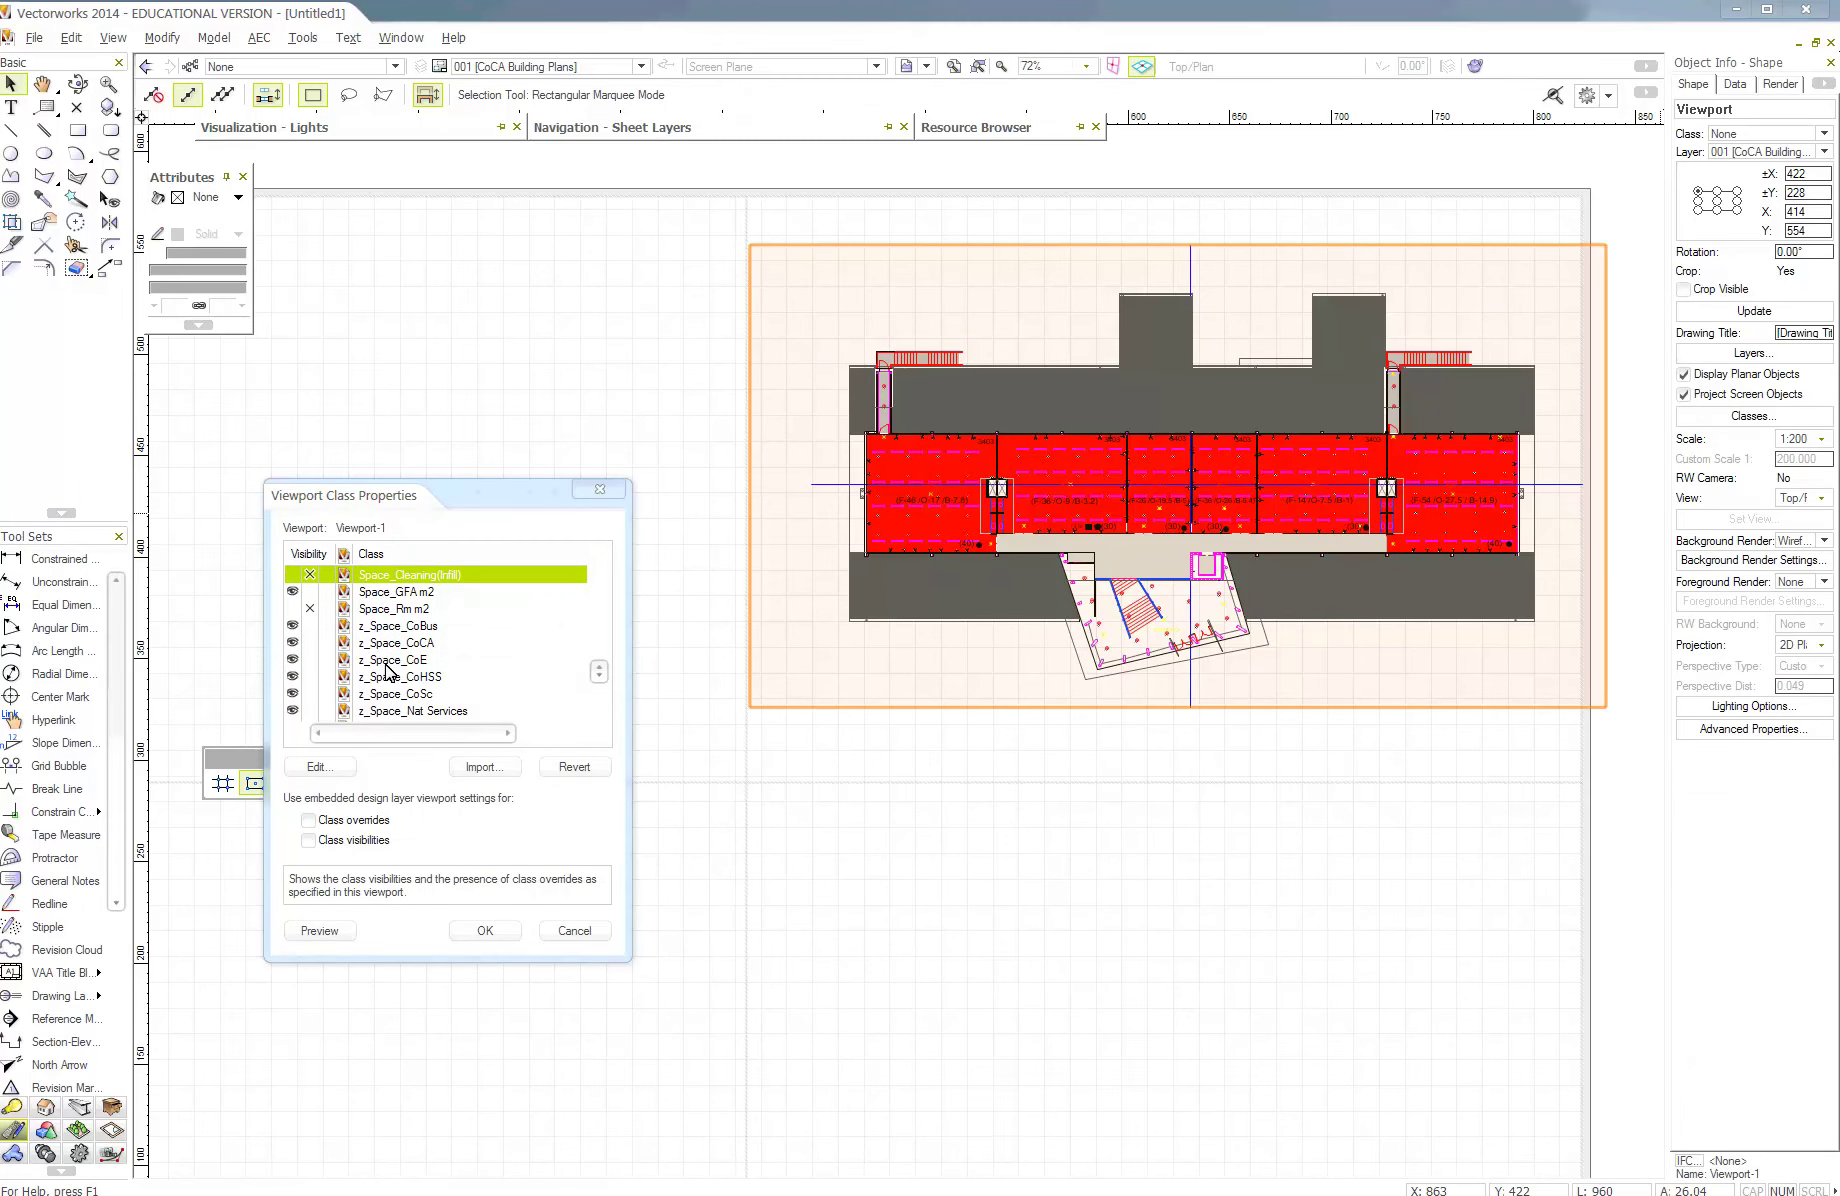
scroll(386, 668, down, 2)
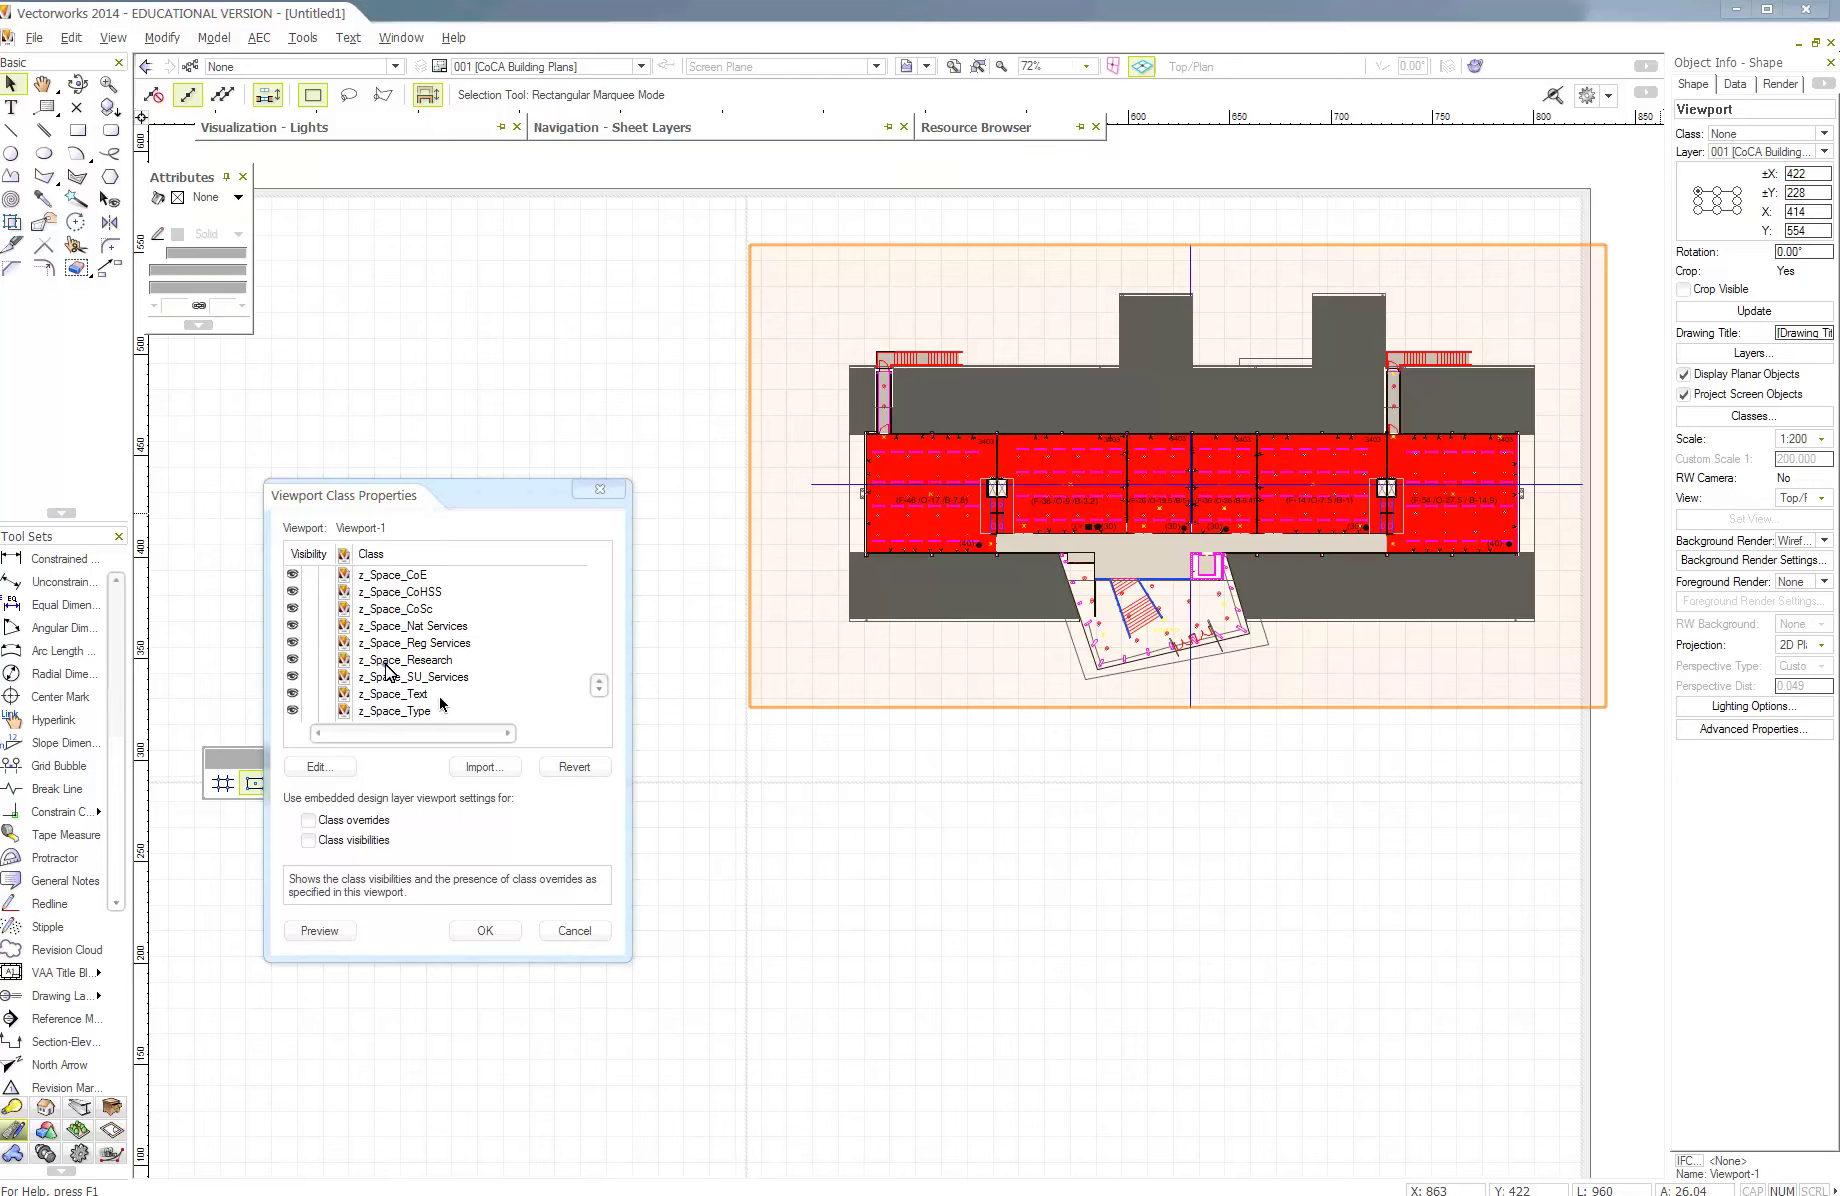
click(485, 930)
scroll(1210, 725, down, 3)
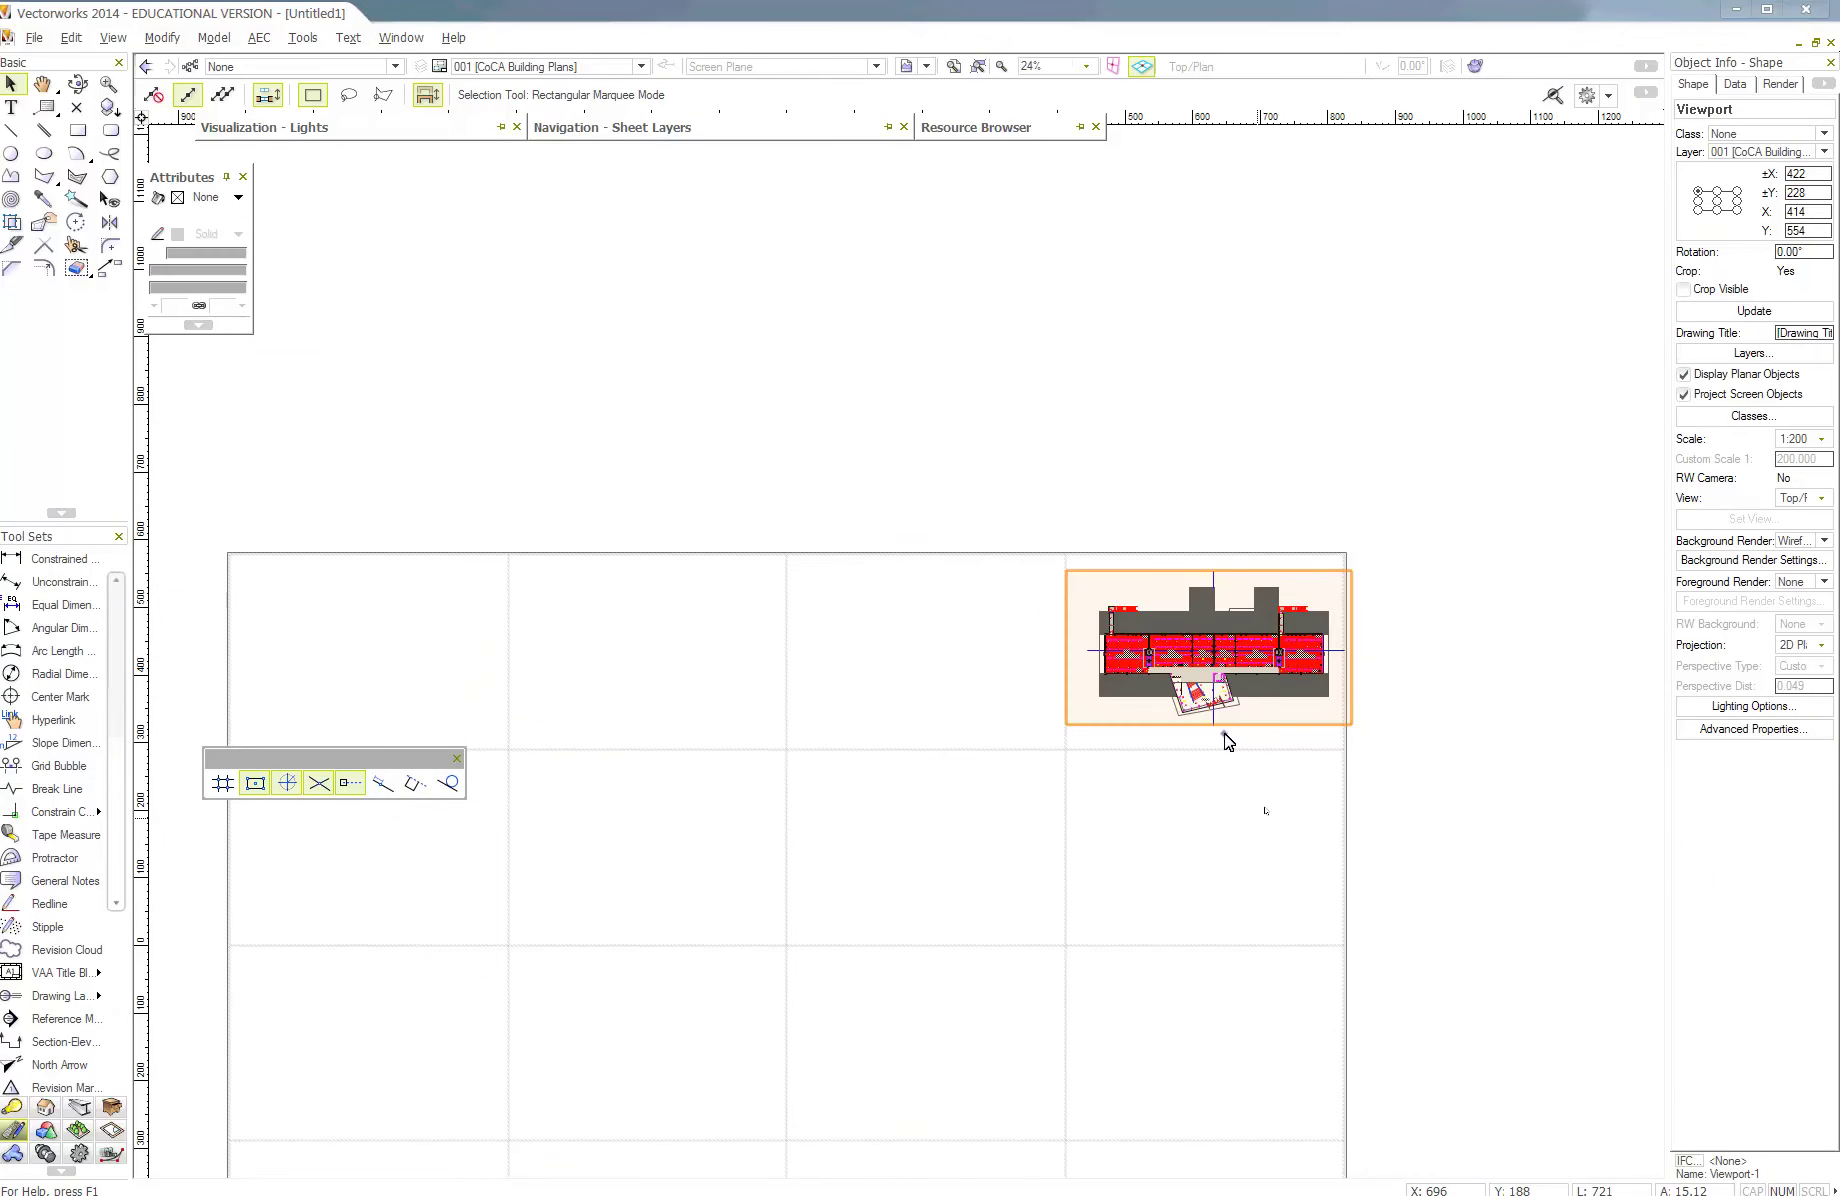
click(1253, 818)
mouse_move(1253, 818)
middle_down()
mouse_move(1408, 618)
mouse_move(1408, 553)
middle_up()
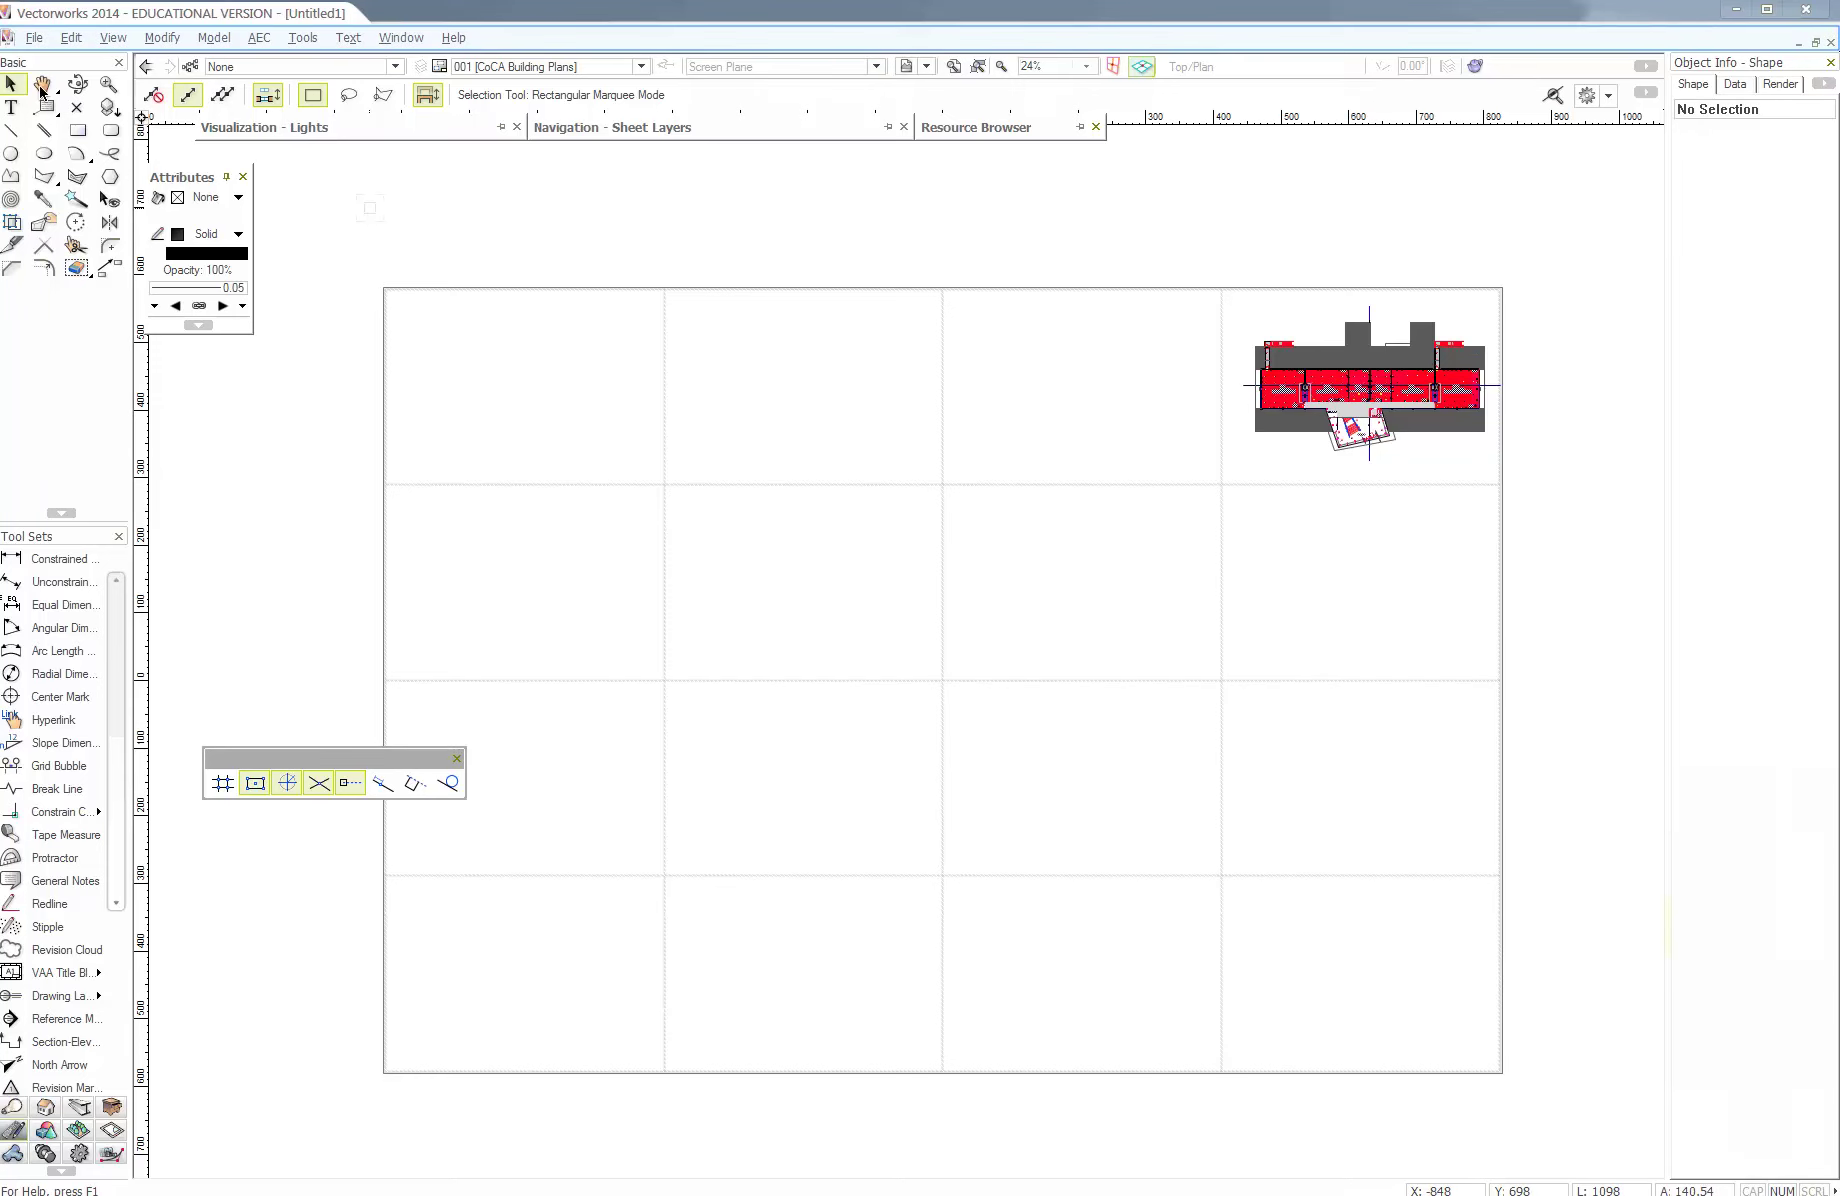
- Import Blk12 LvlD.dwg as a single DWG using the default import options
click(34, 37)
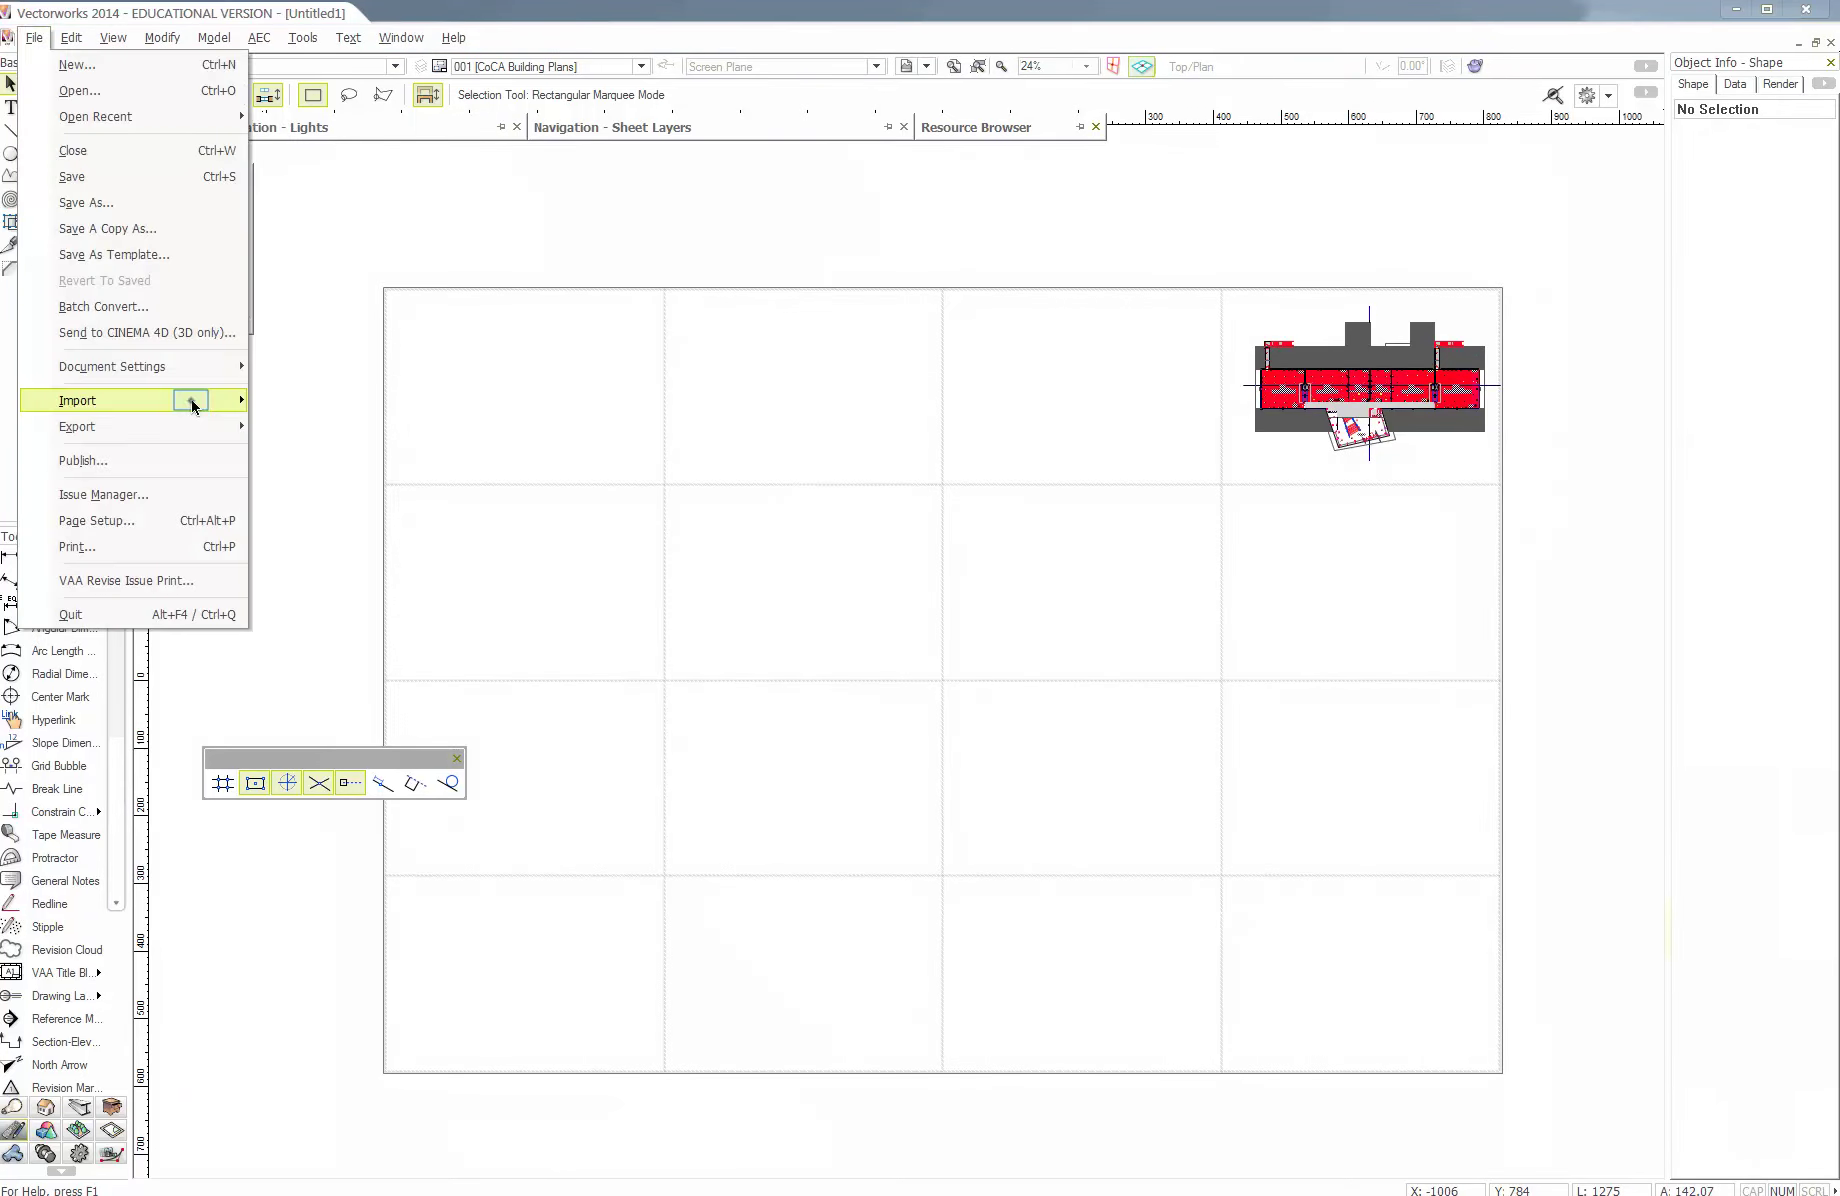
mouse_move(192, 404)
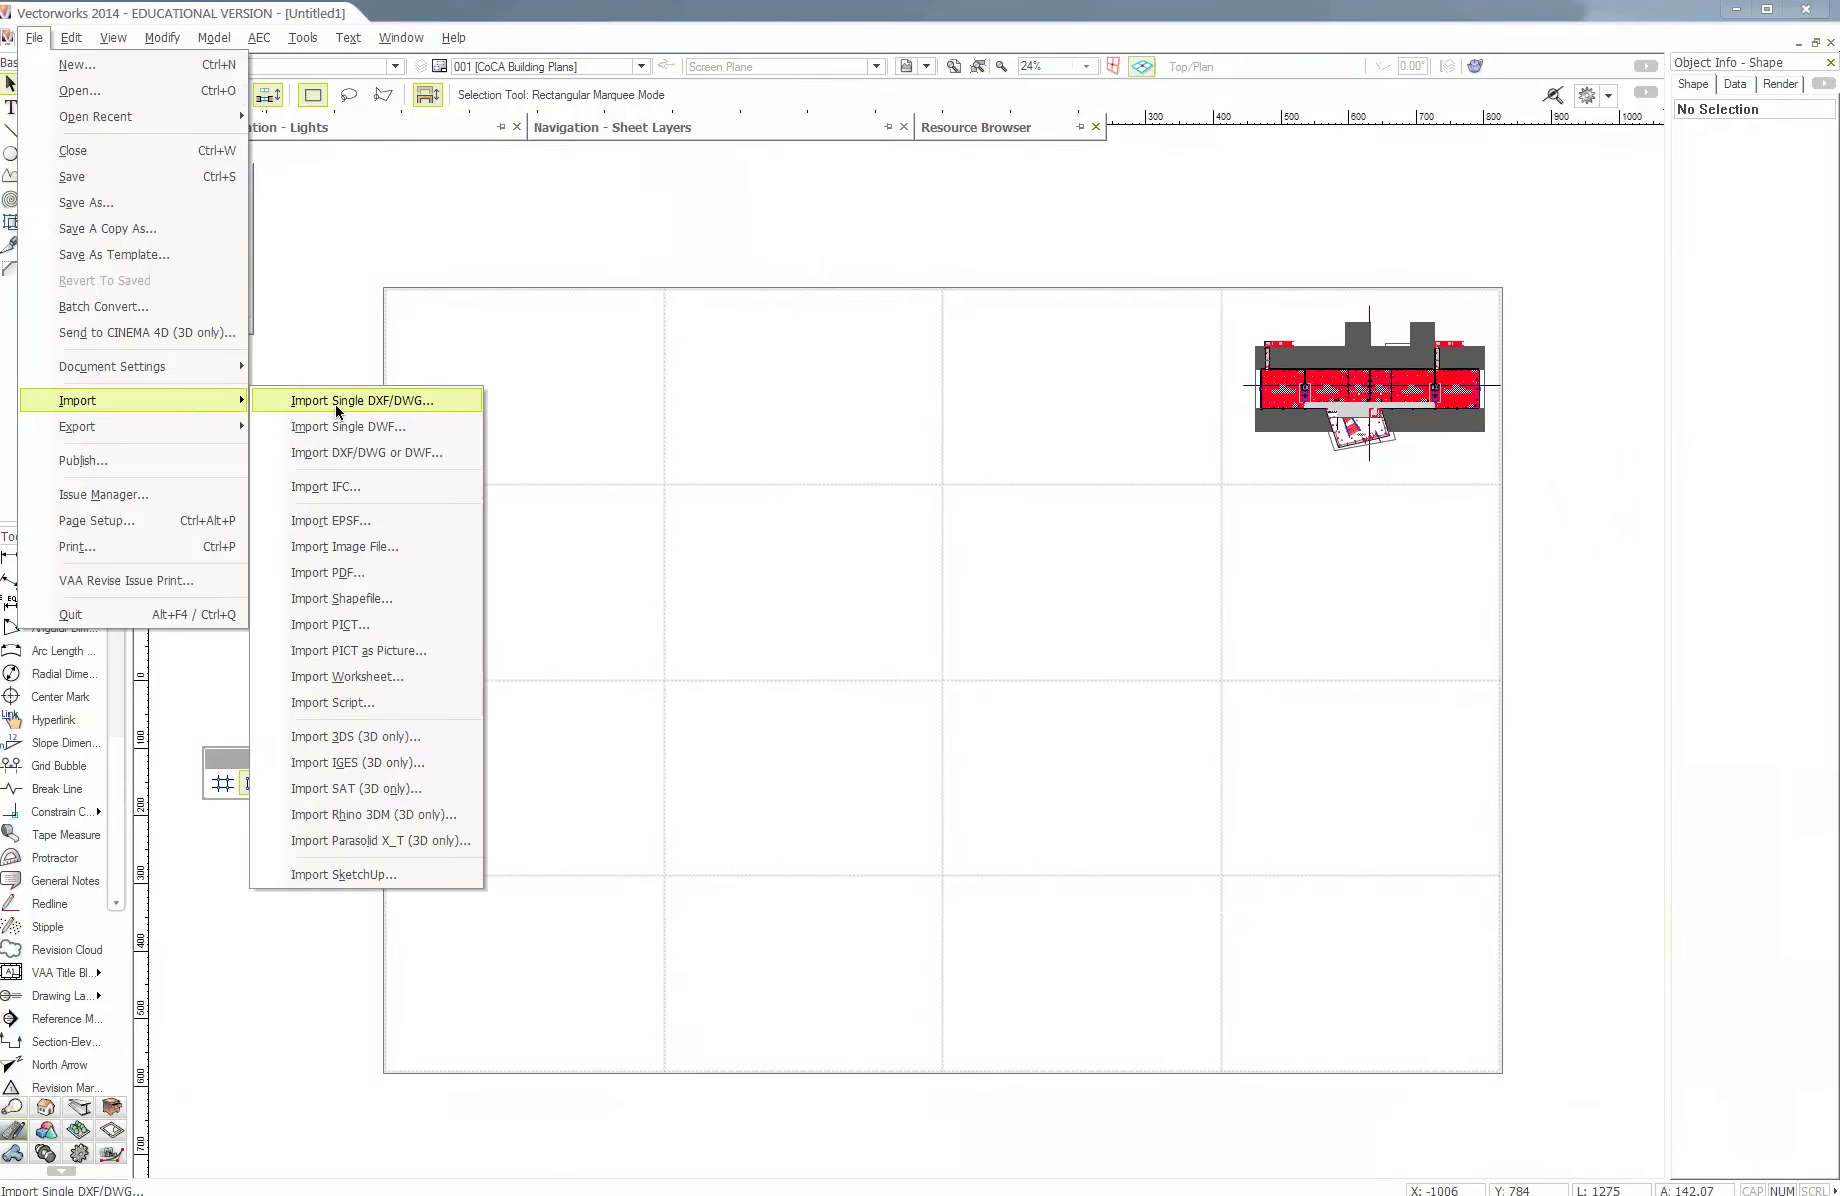
click(431, 410)
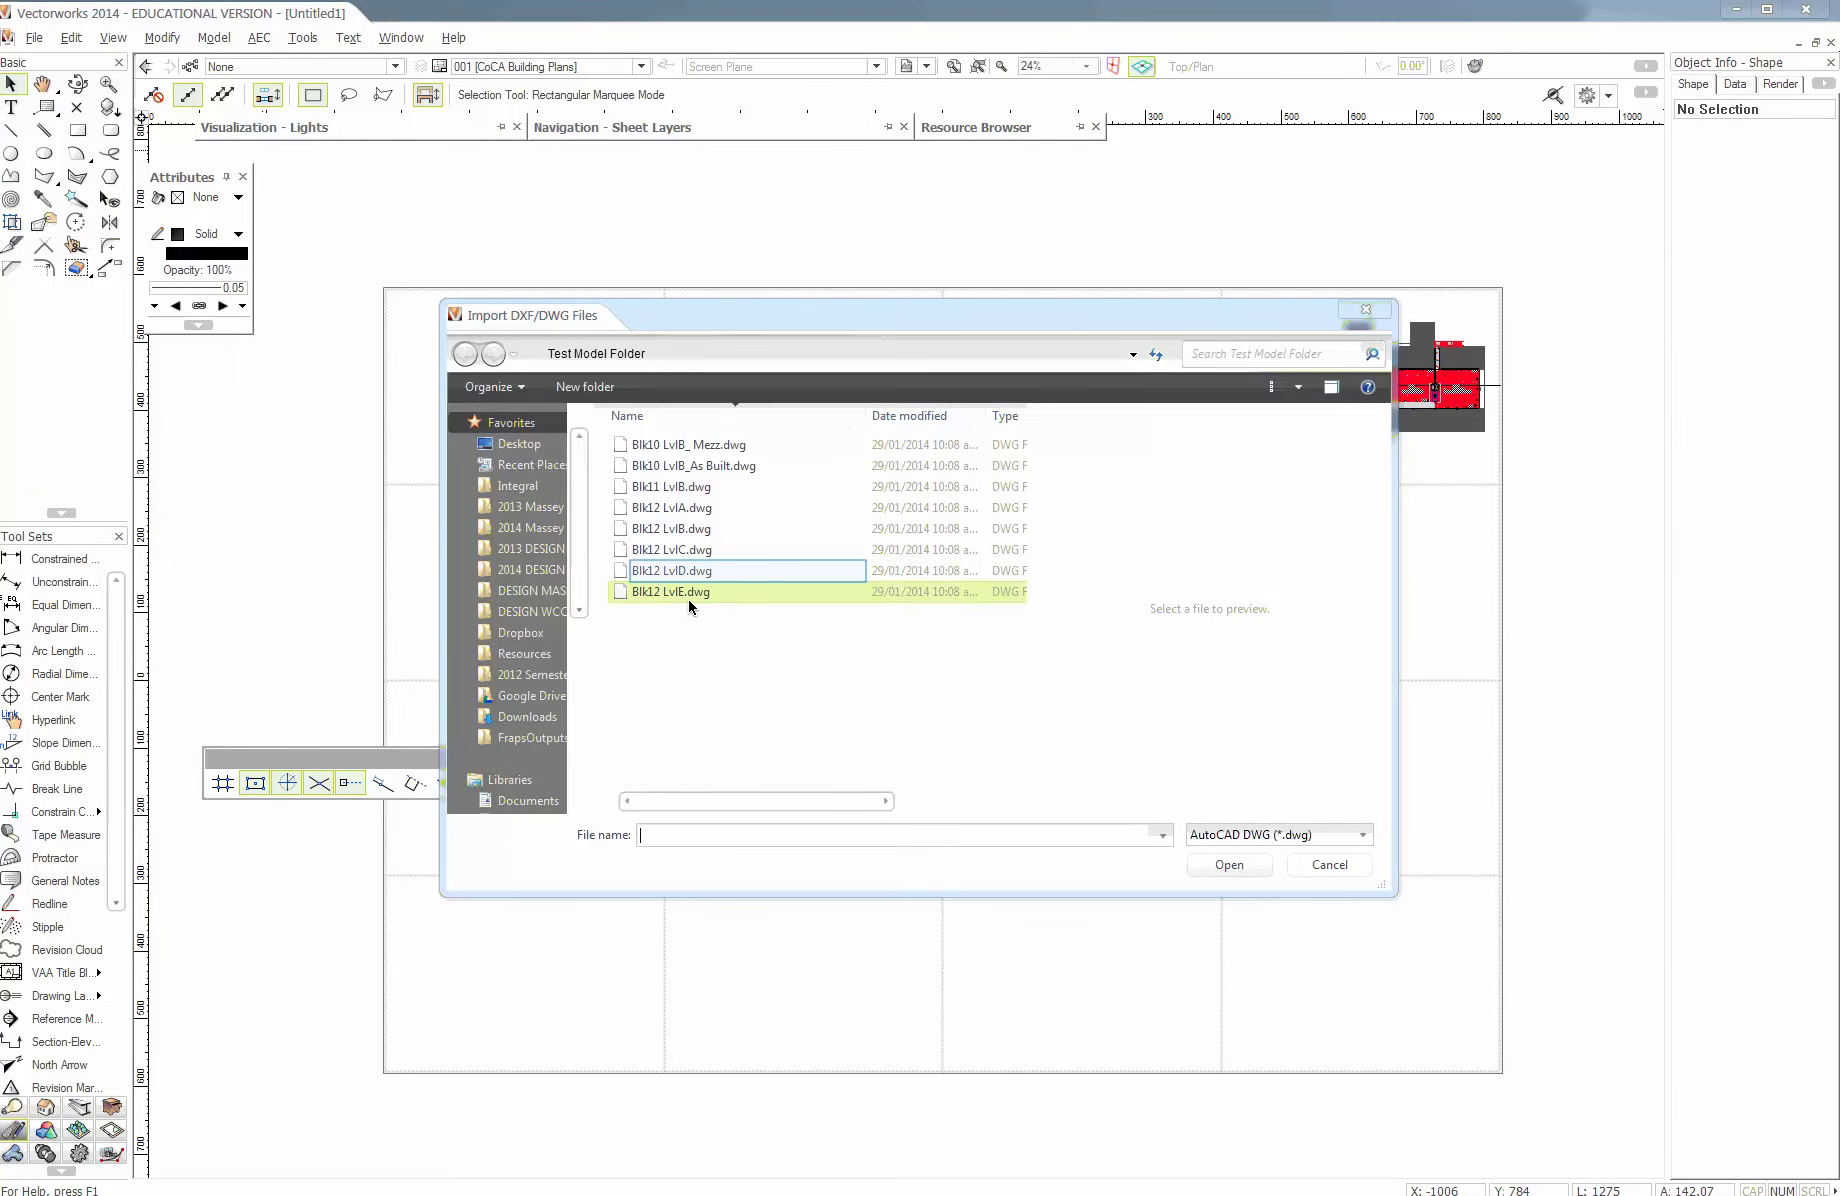
click(650, 570)
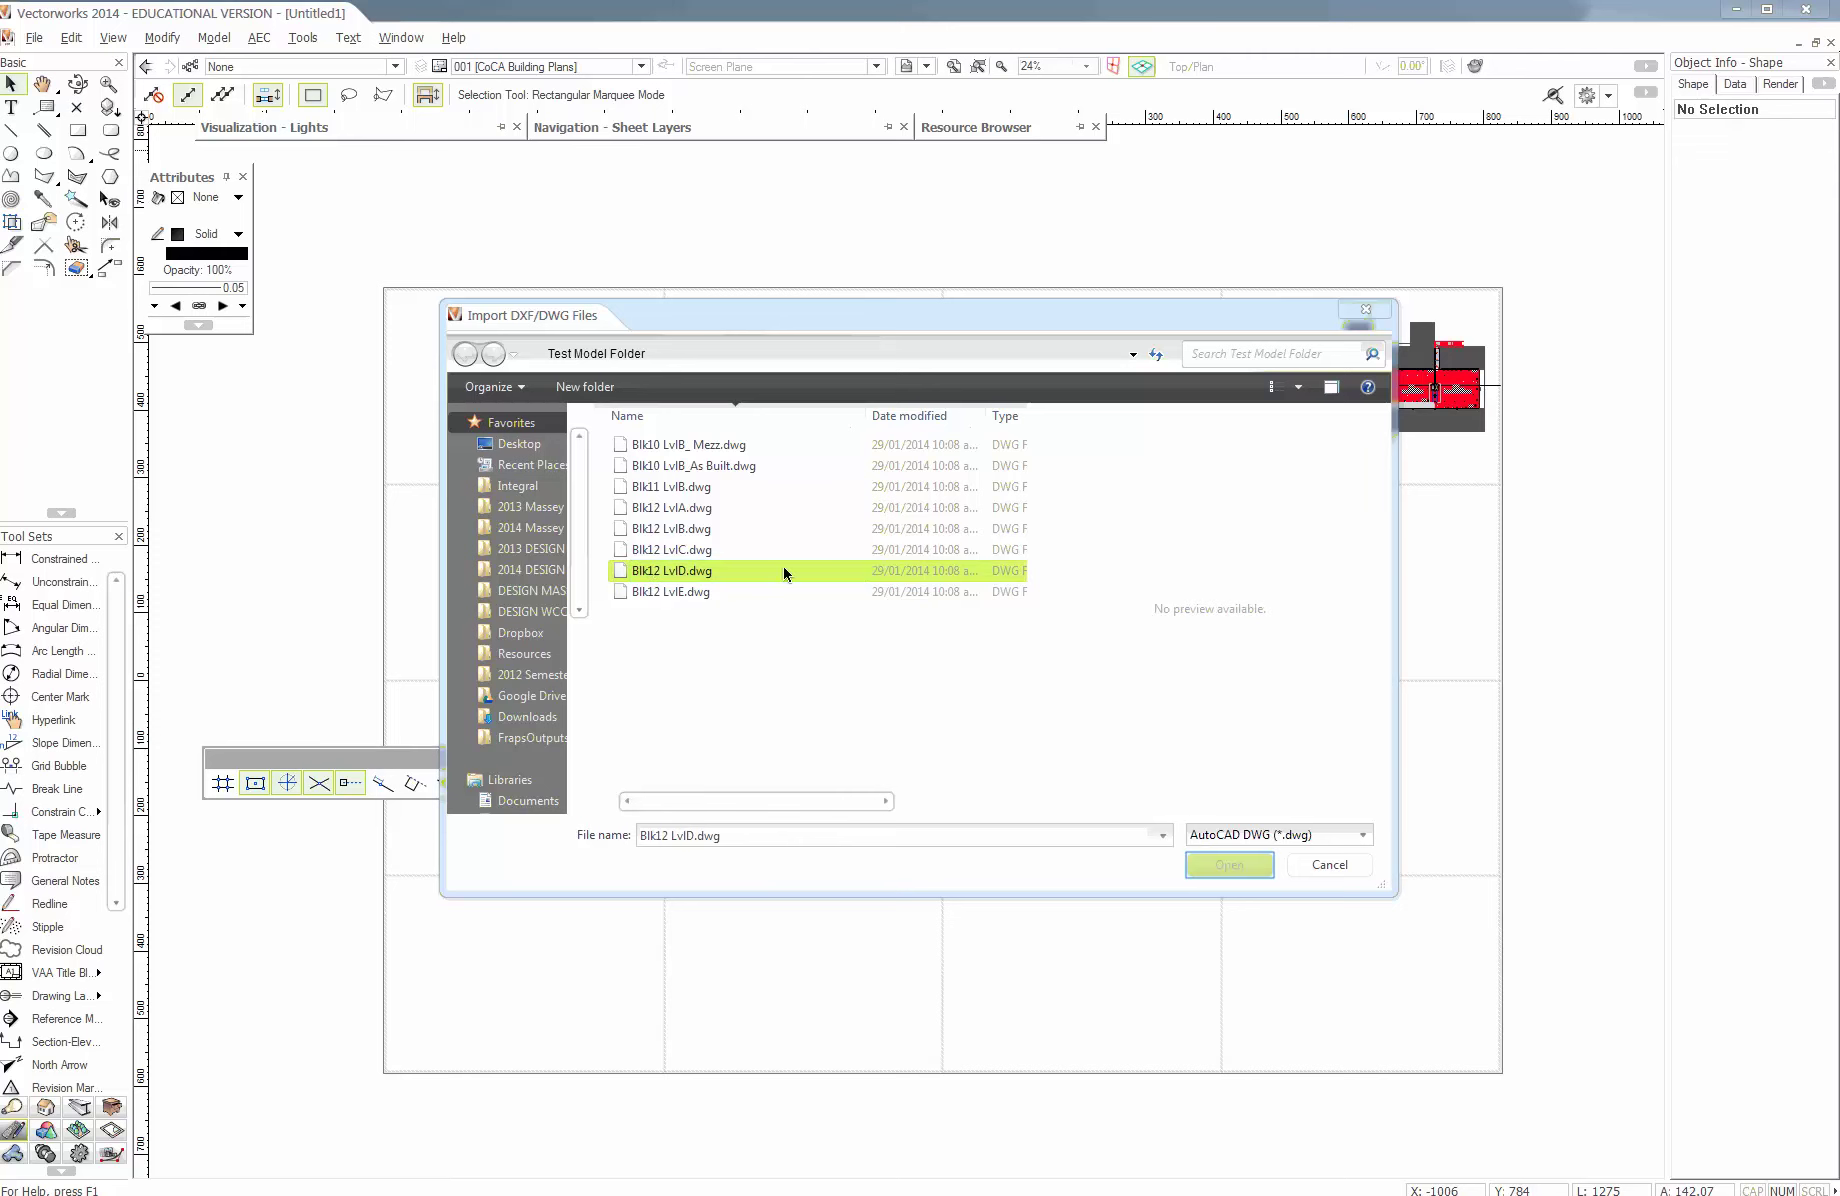
click(1228, 866)
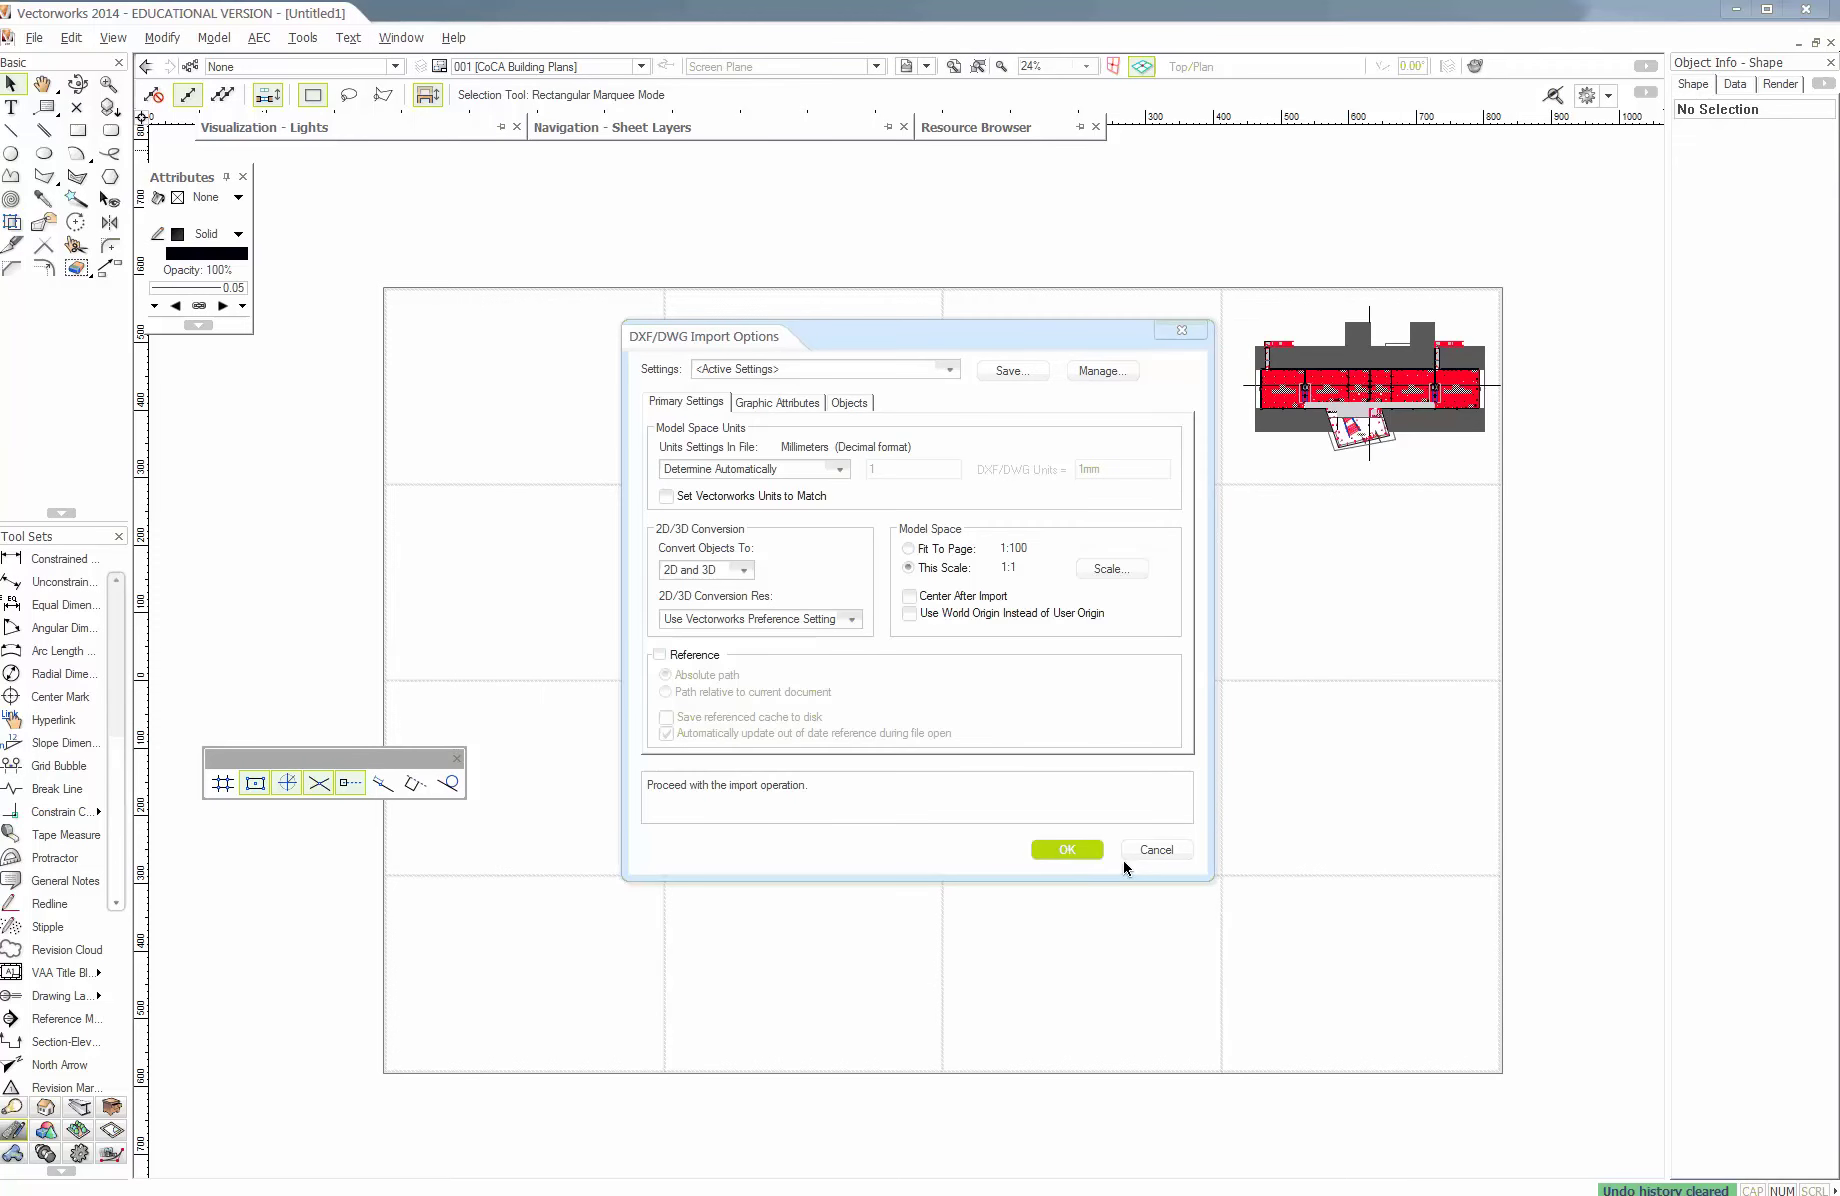
click(1066, 850)
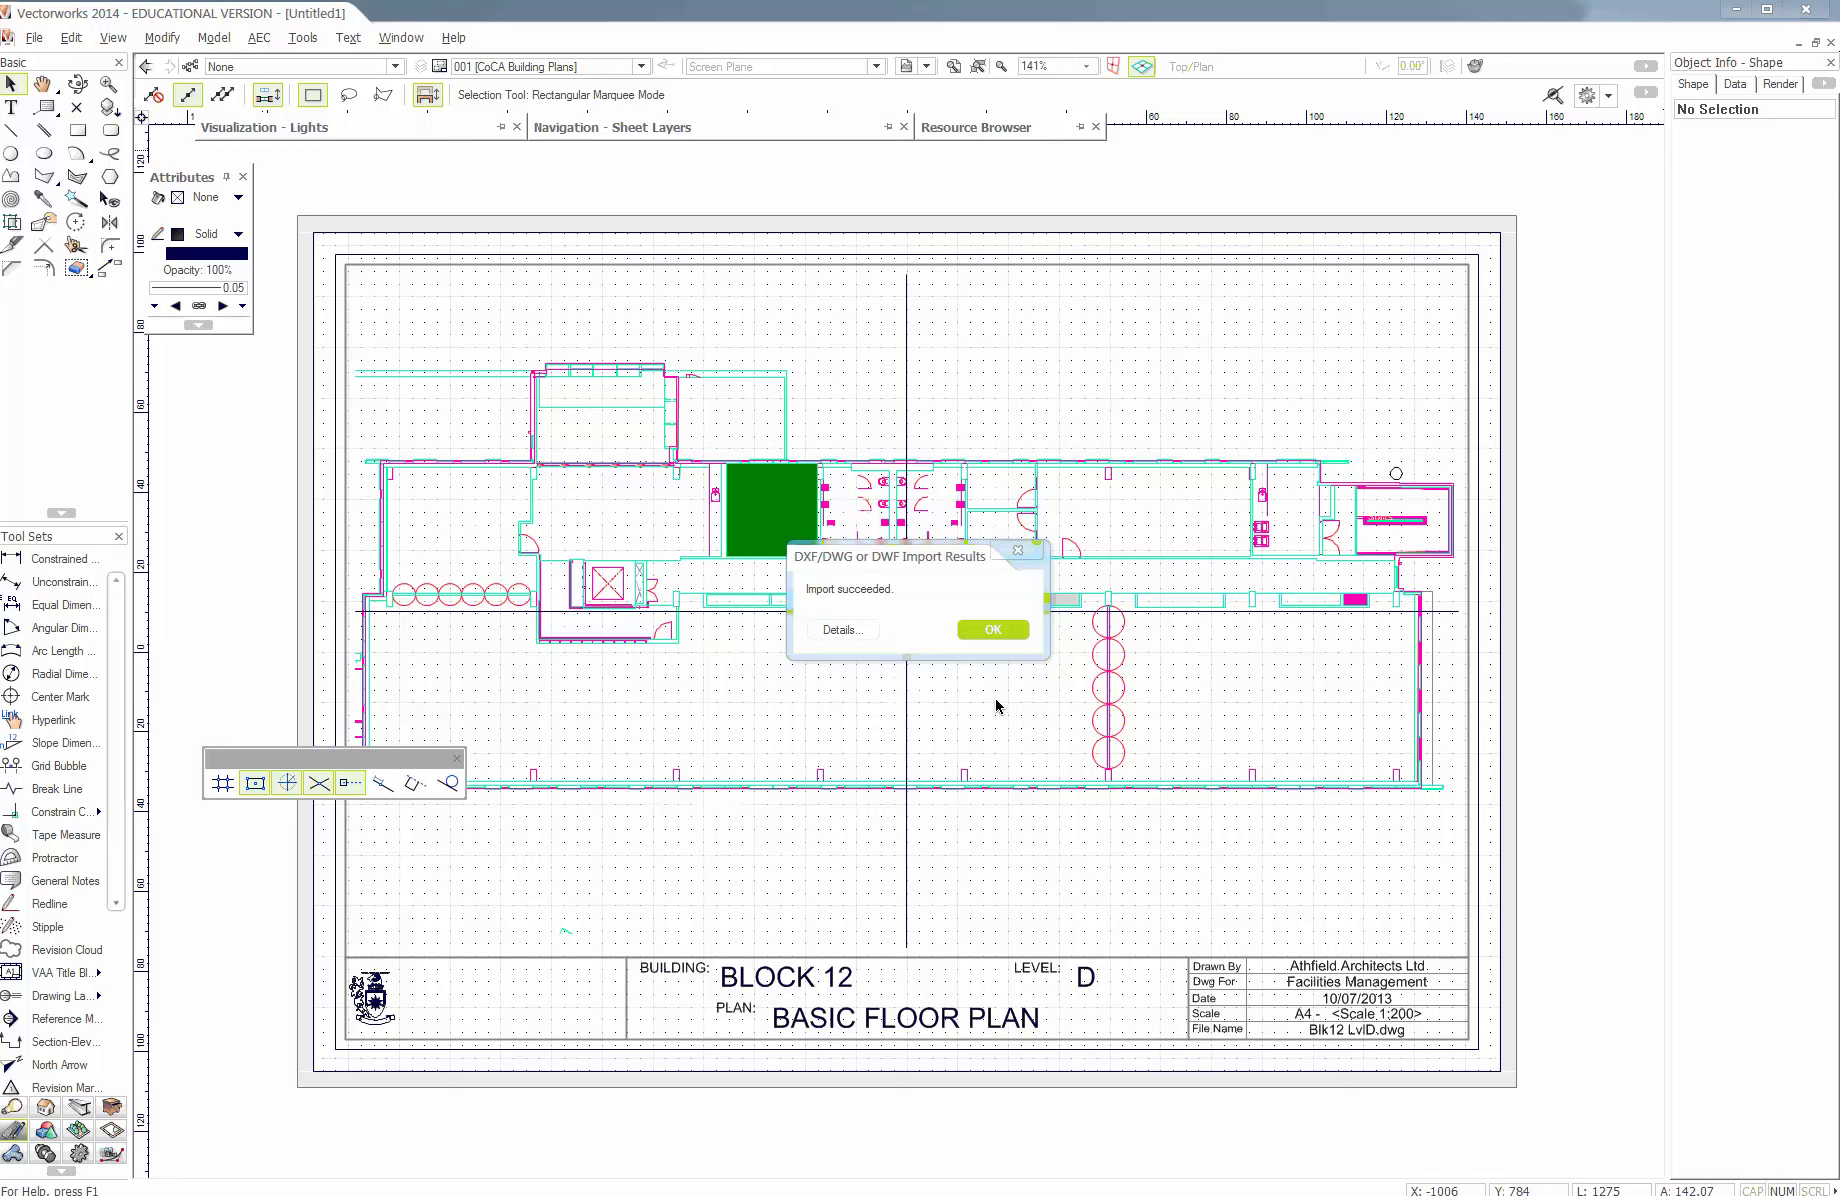
- Dismiss the import report and open the active layer list
click(993, 630)
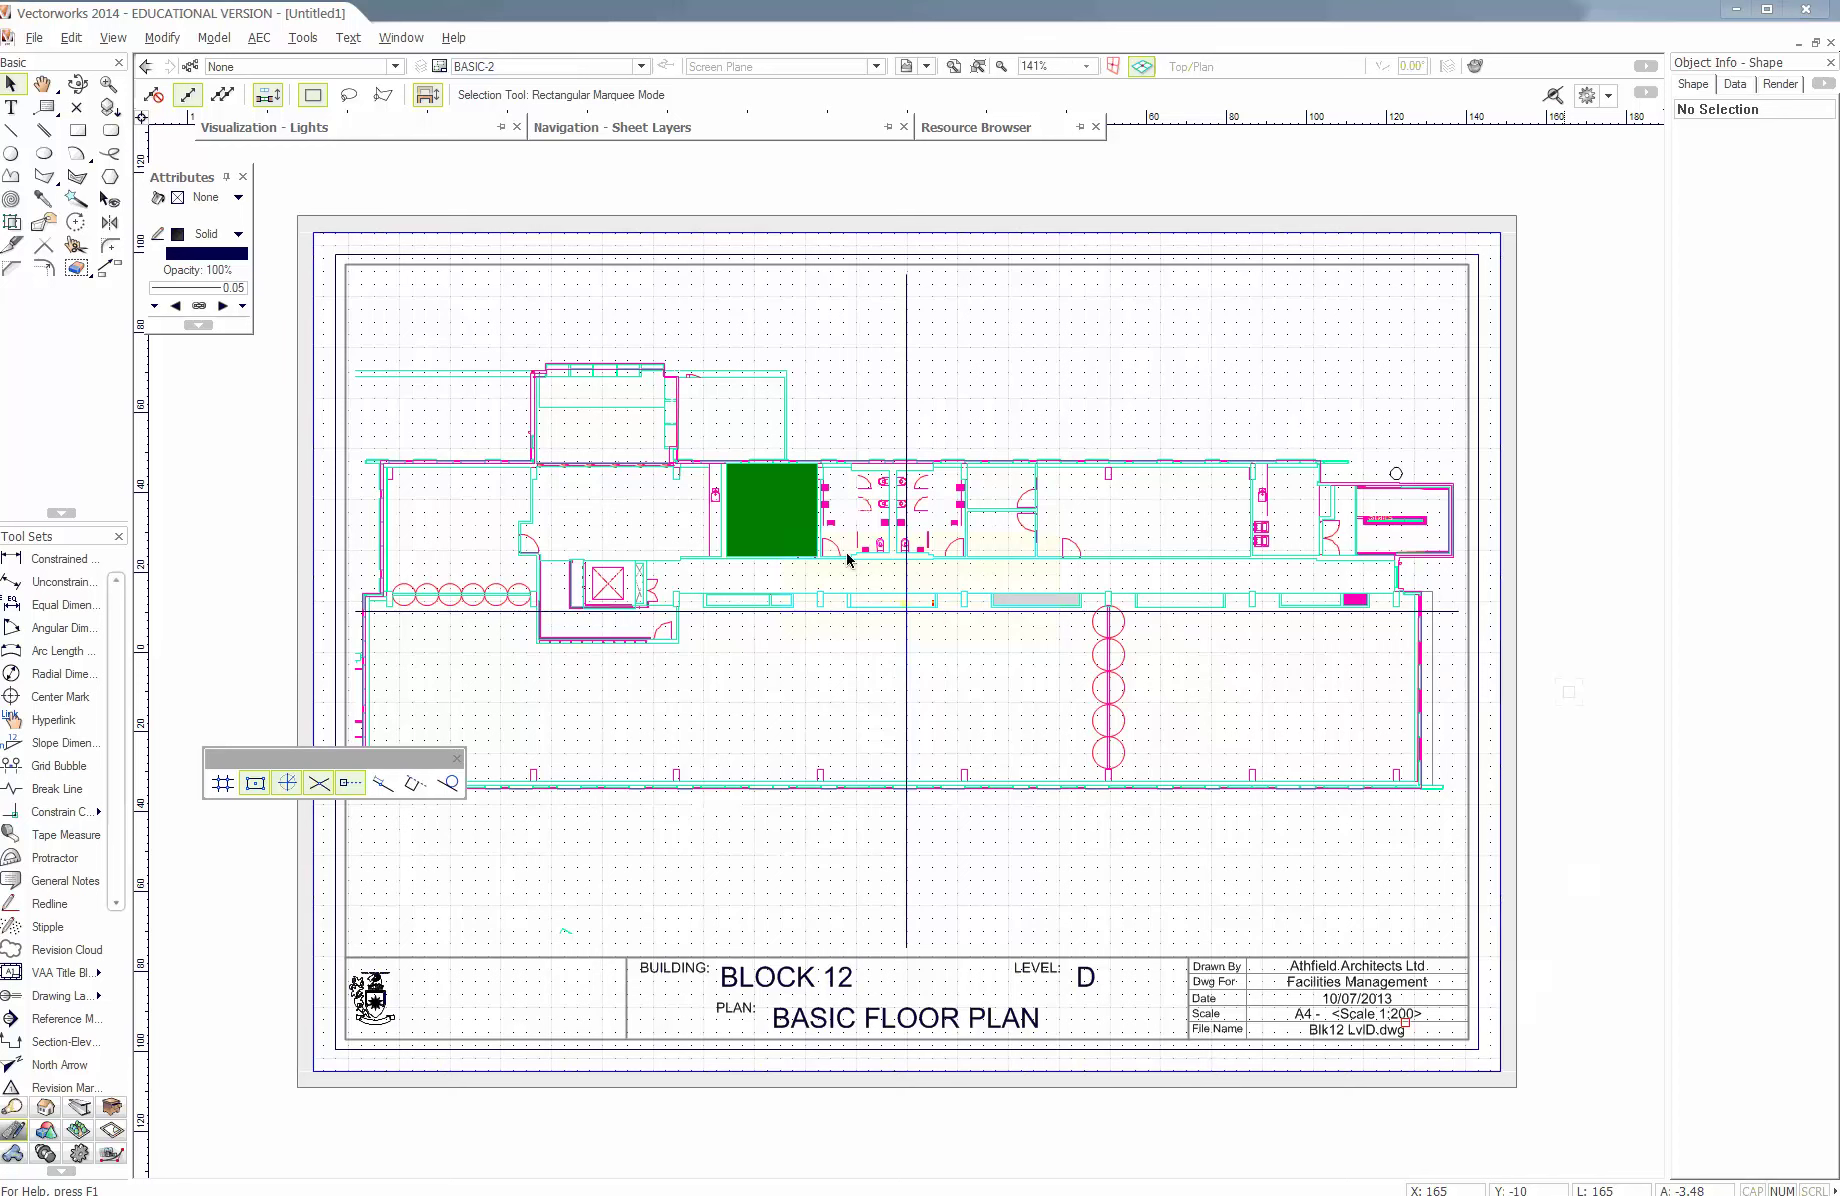
click(563, 68)
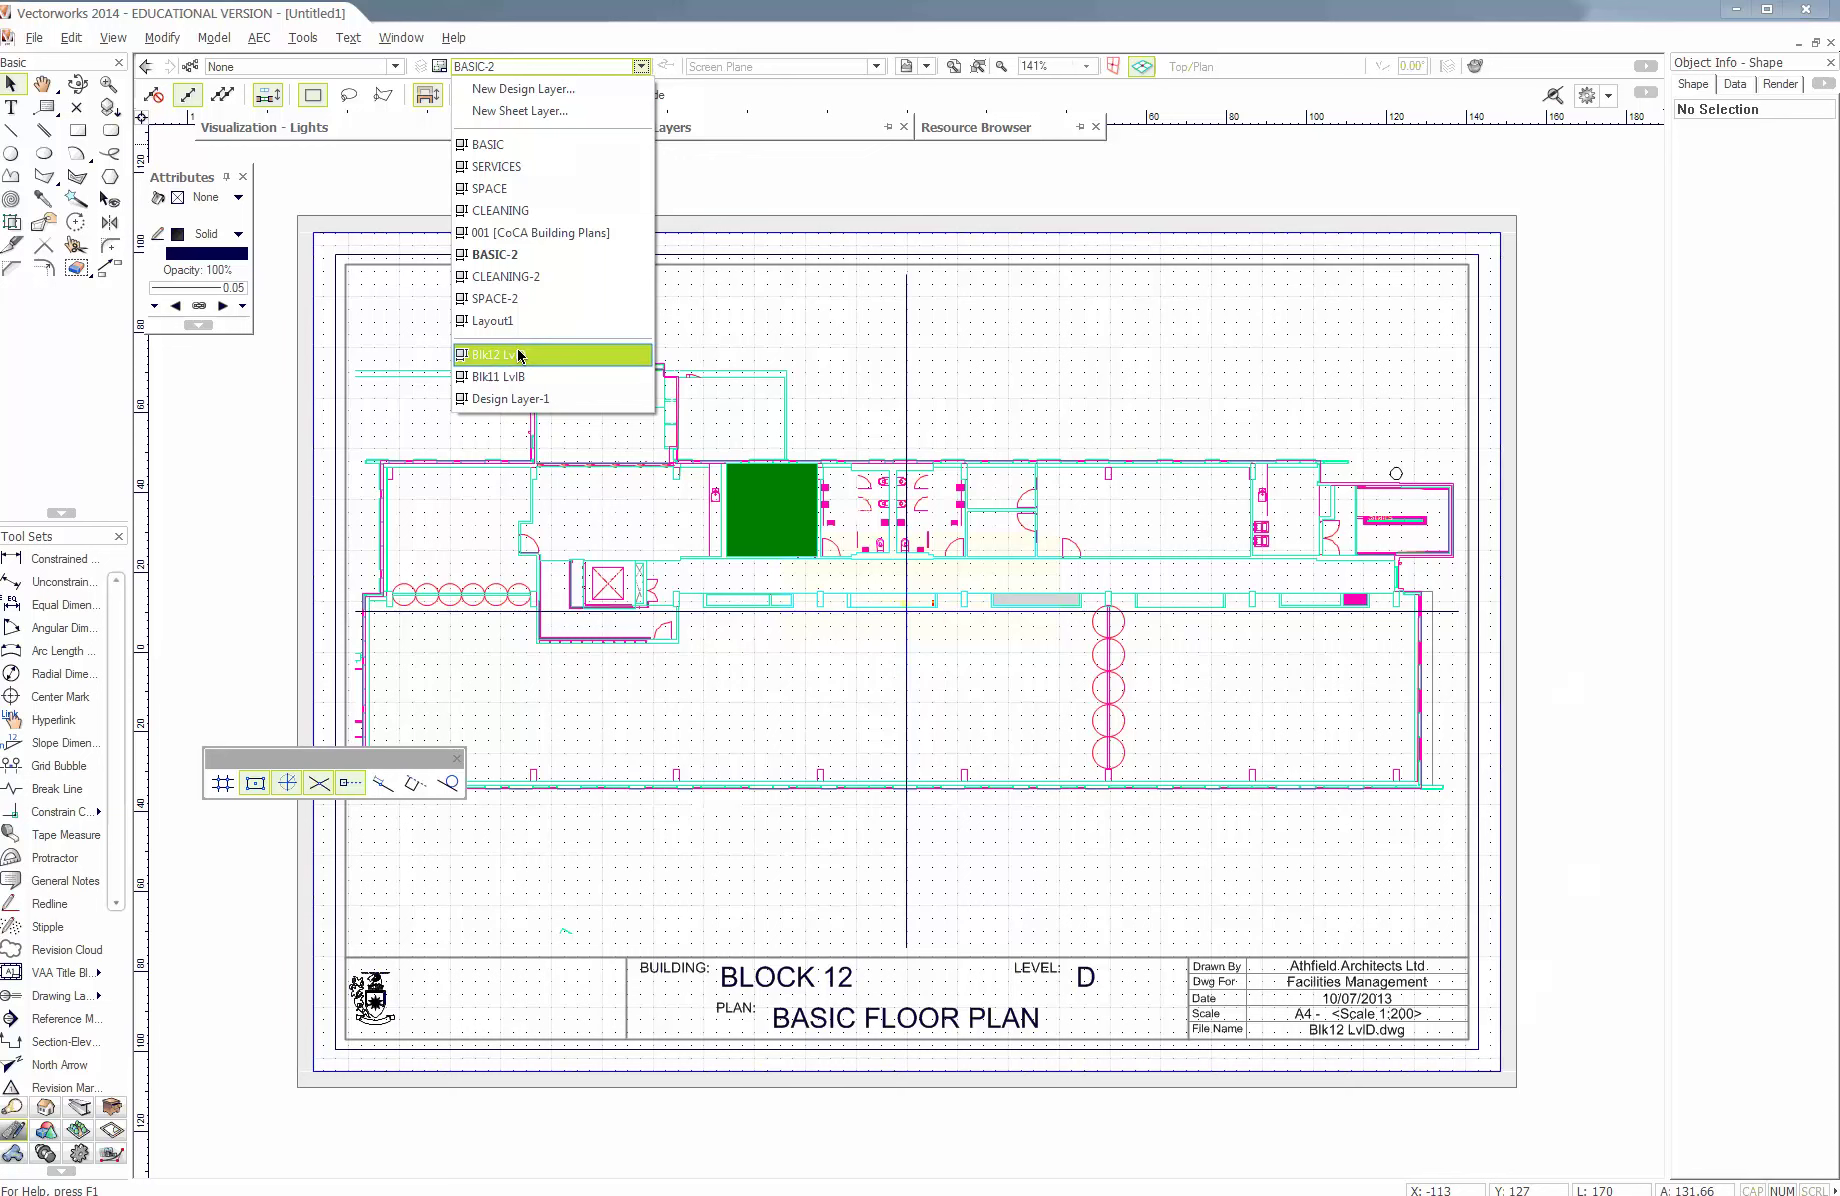
- Switch to the Blk12 LvlD layer and centre the plan and key tables in view
click(485, 356)
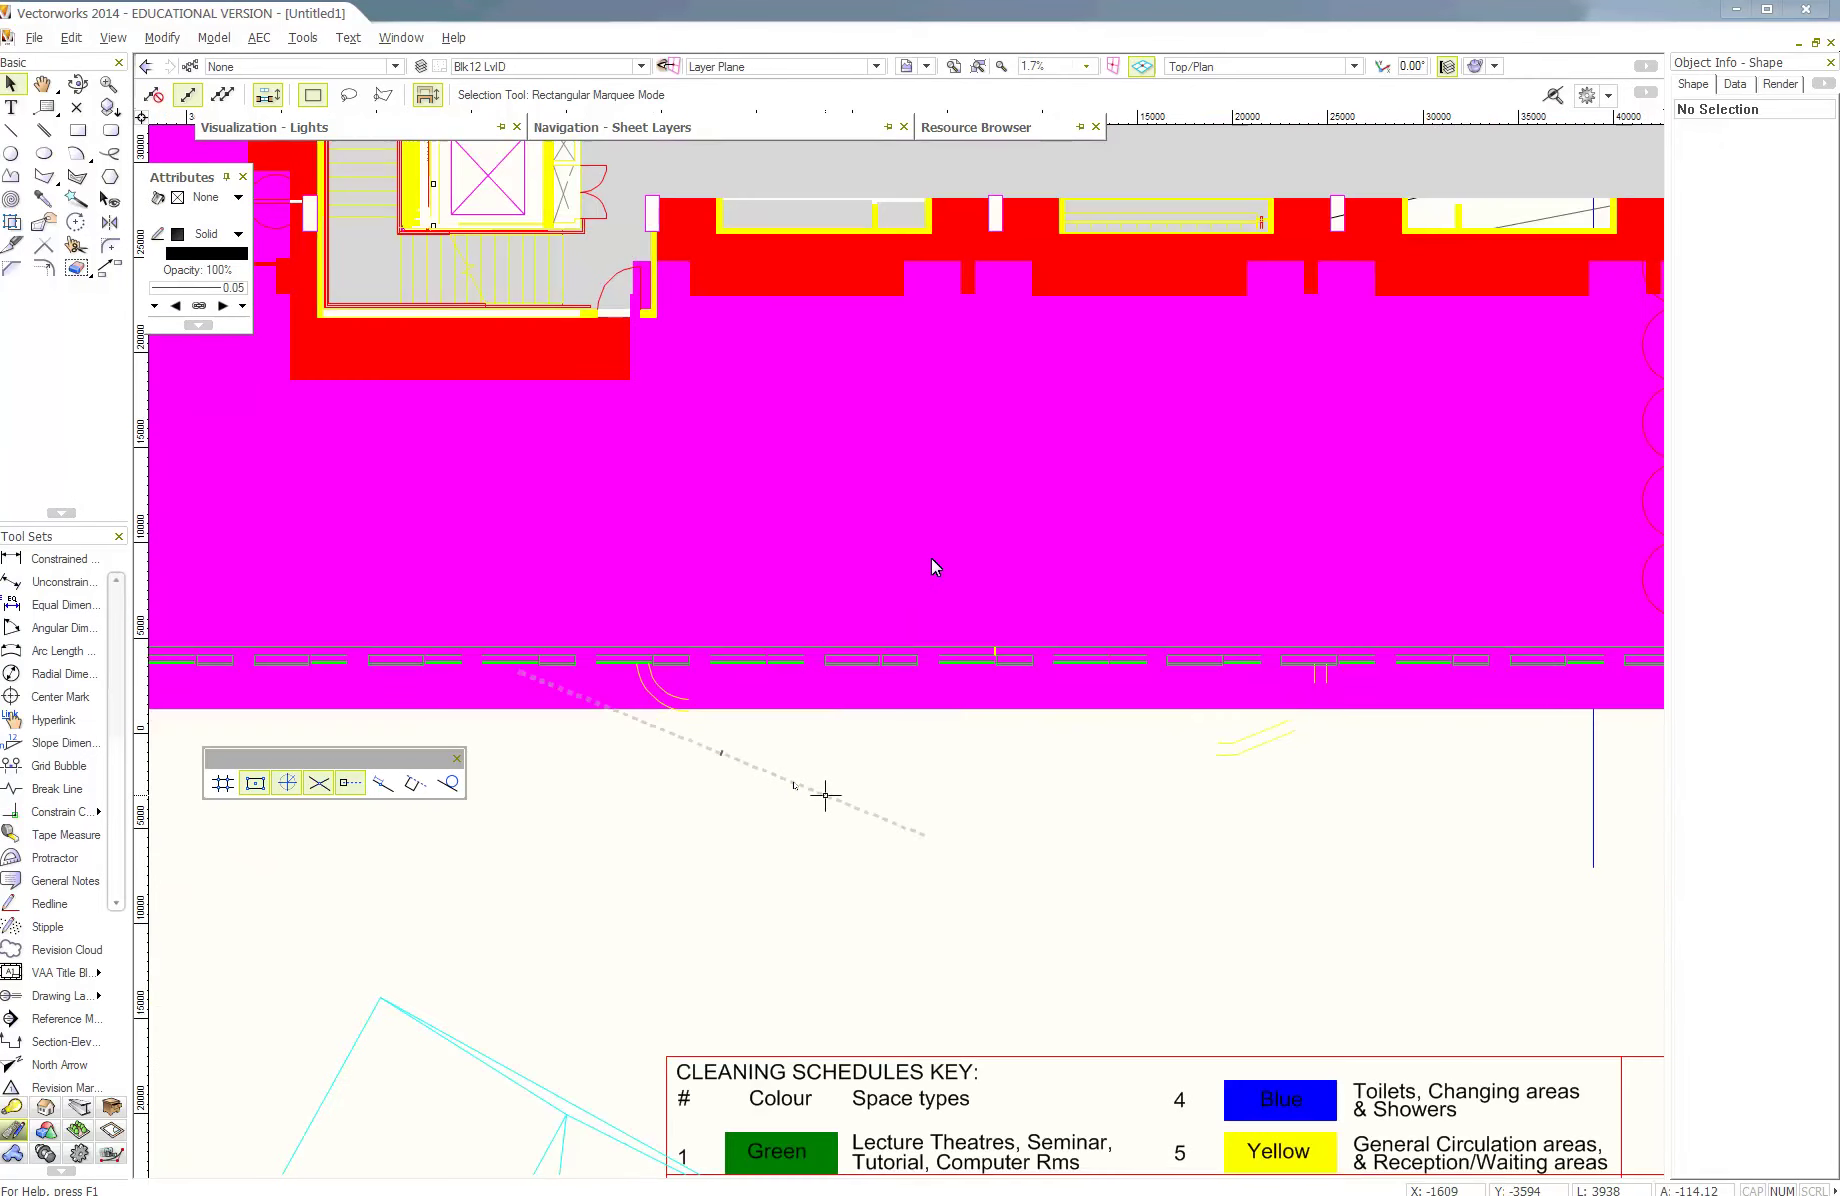
scroll(932, 558, down, 5)
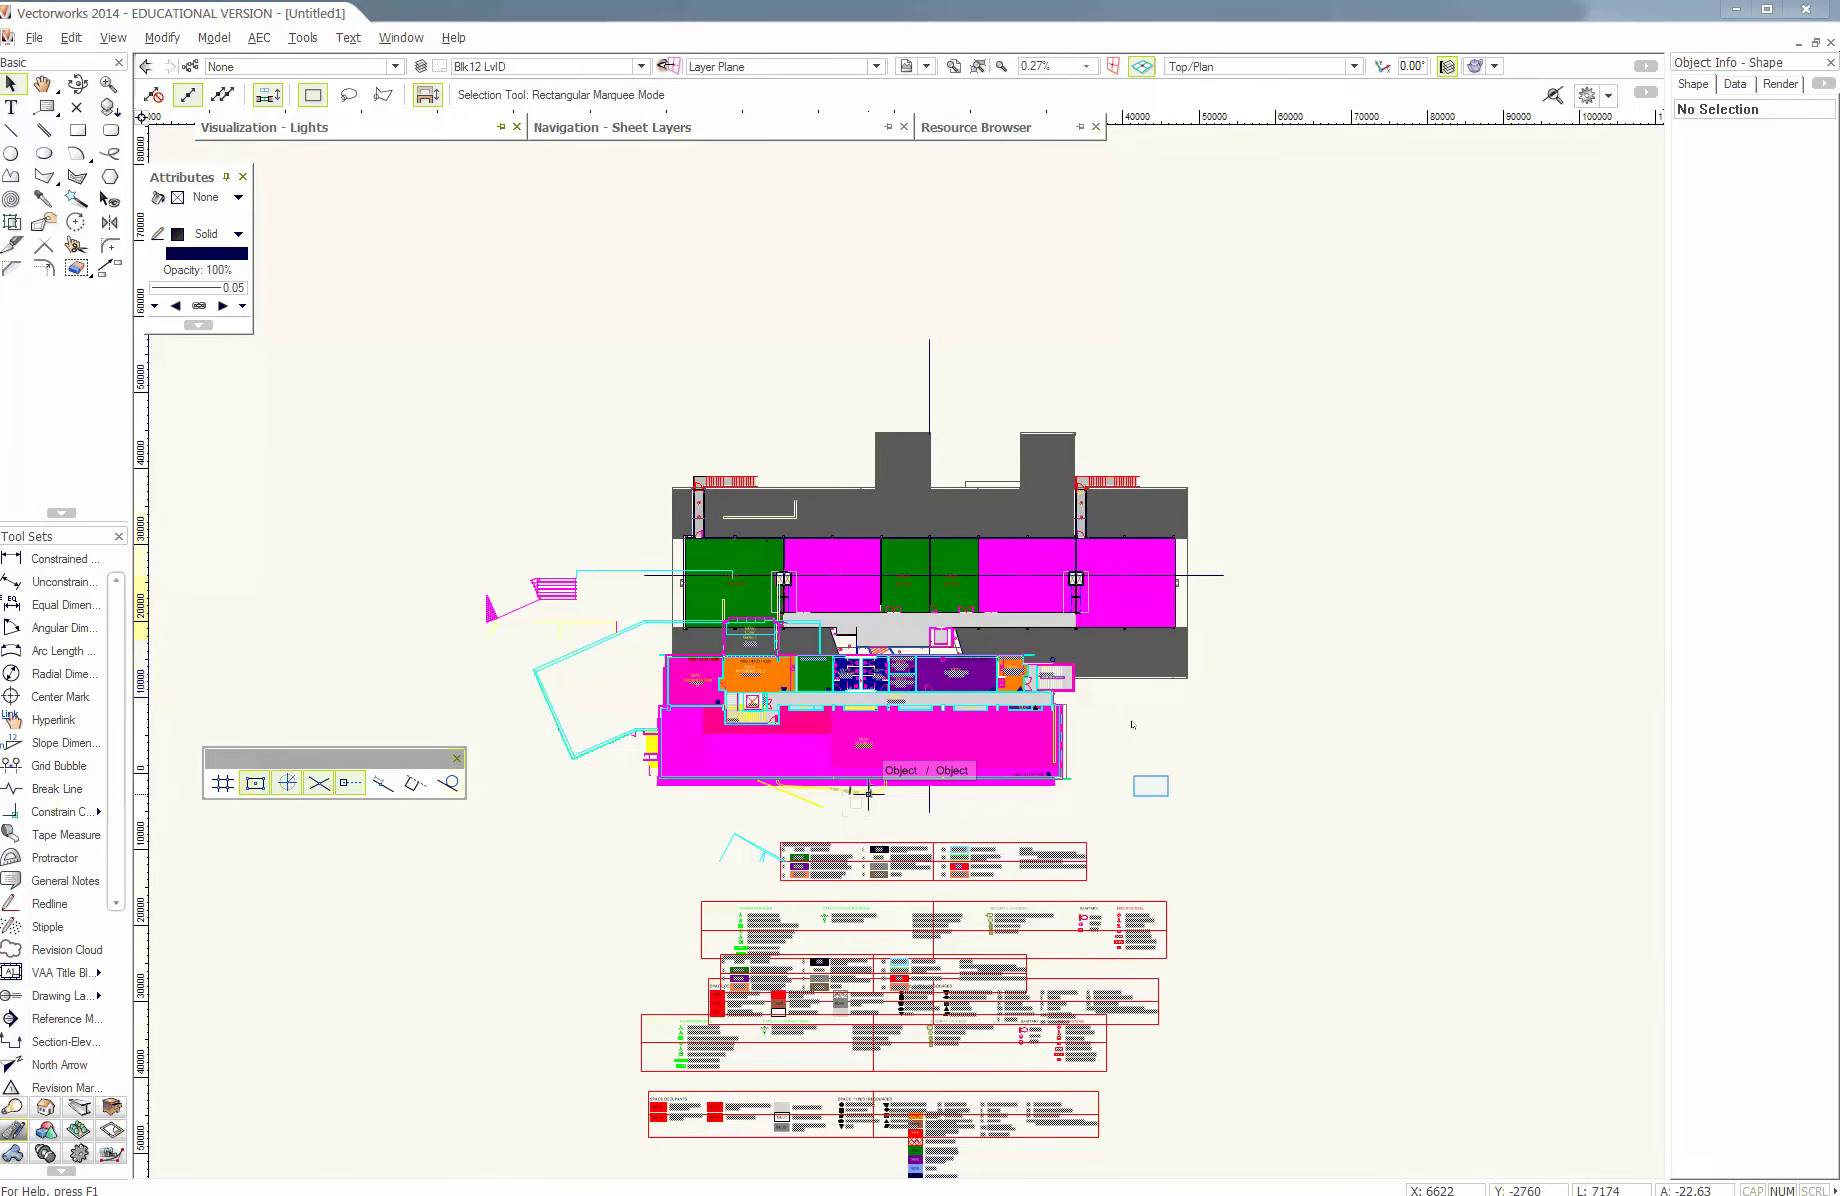
middle_drag(1134, 742, 1157, 580)
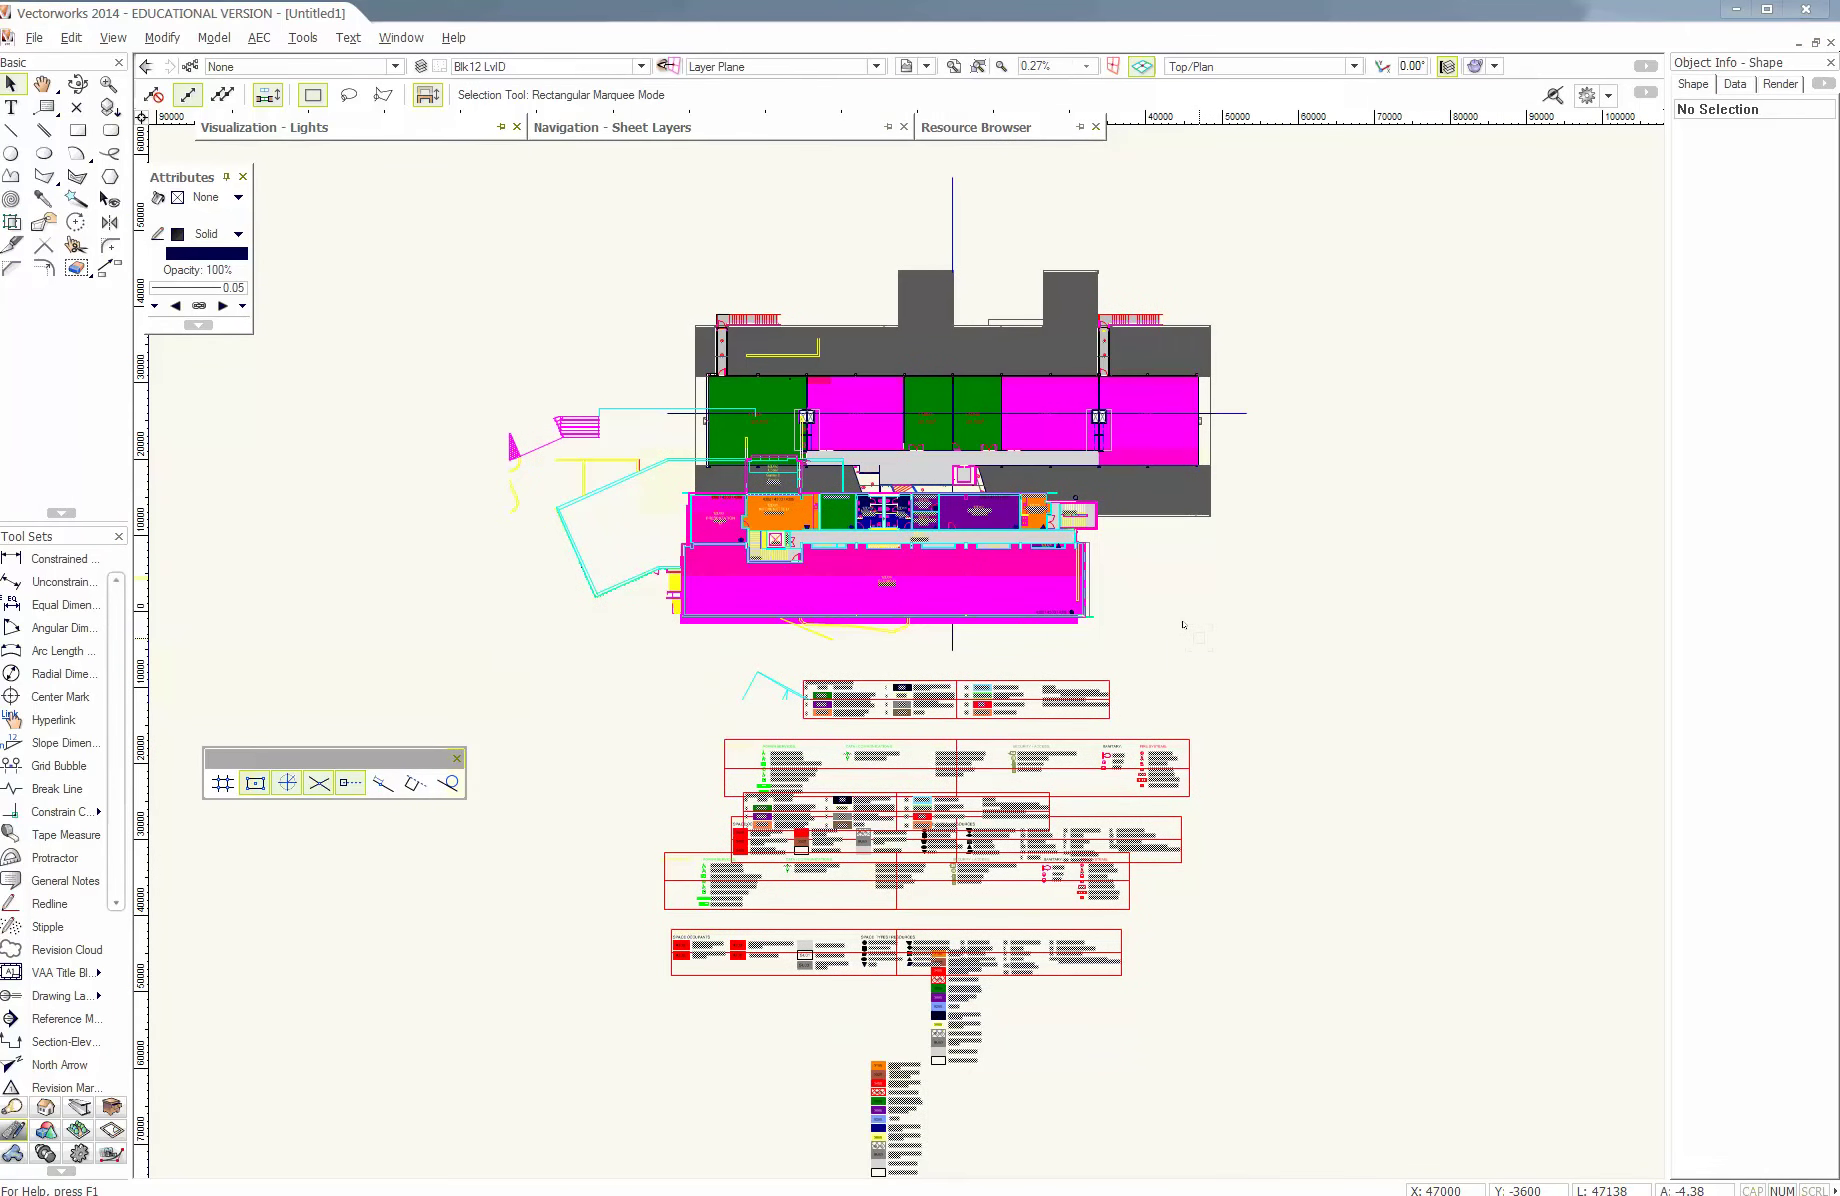
scroll(1199, 641, down, 1)
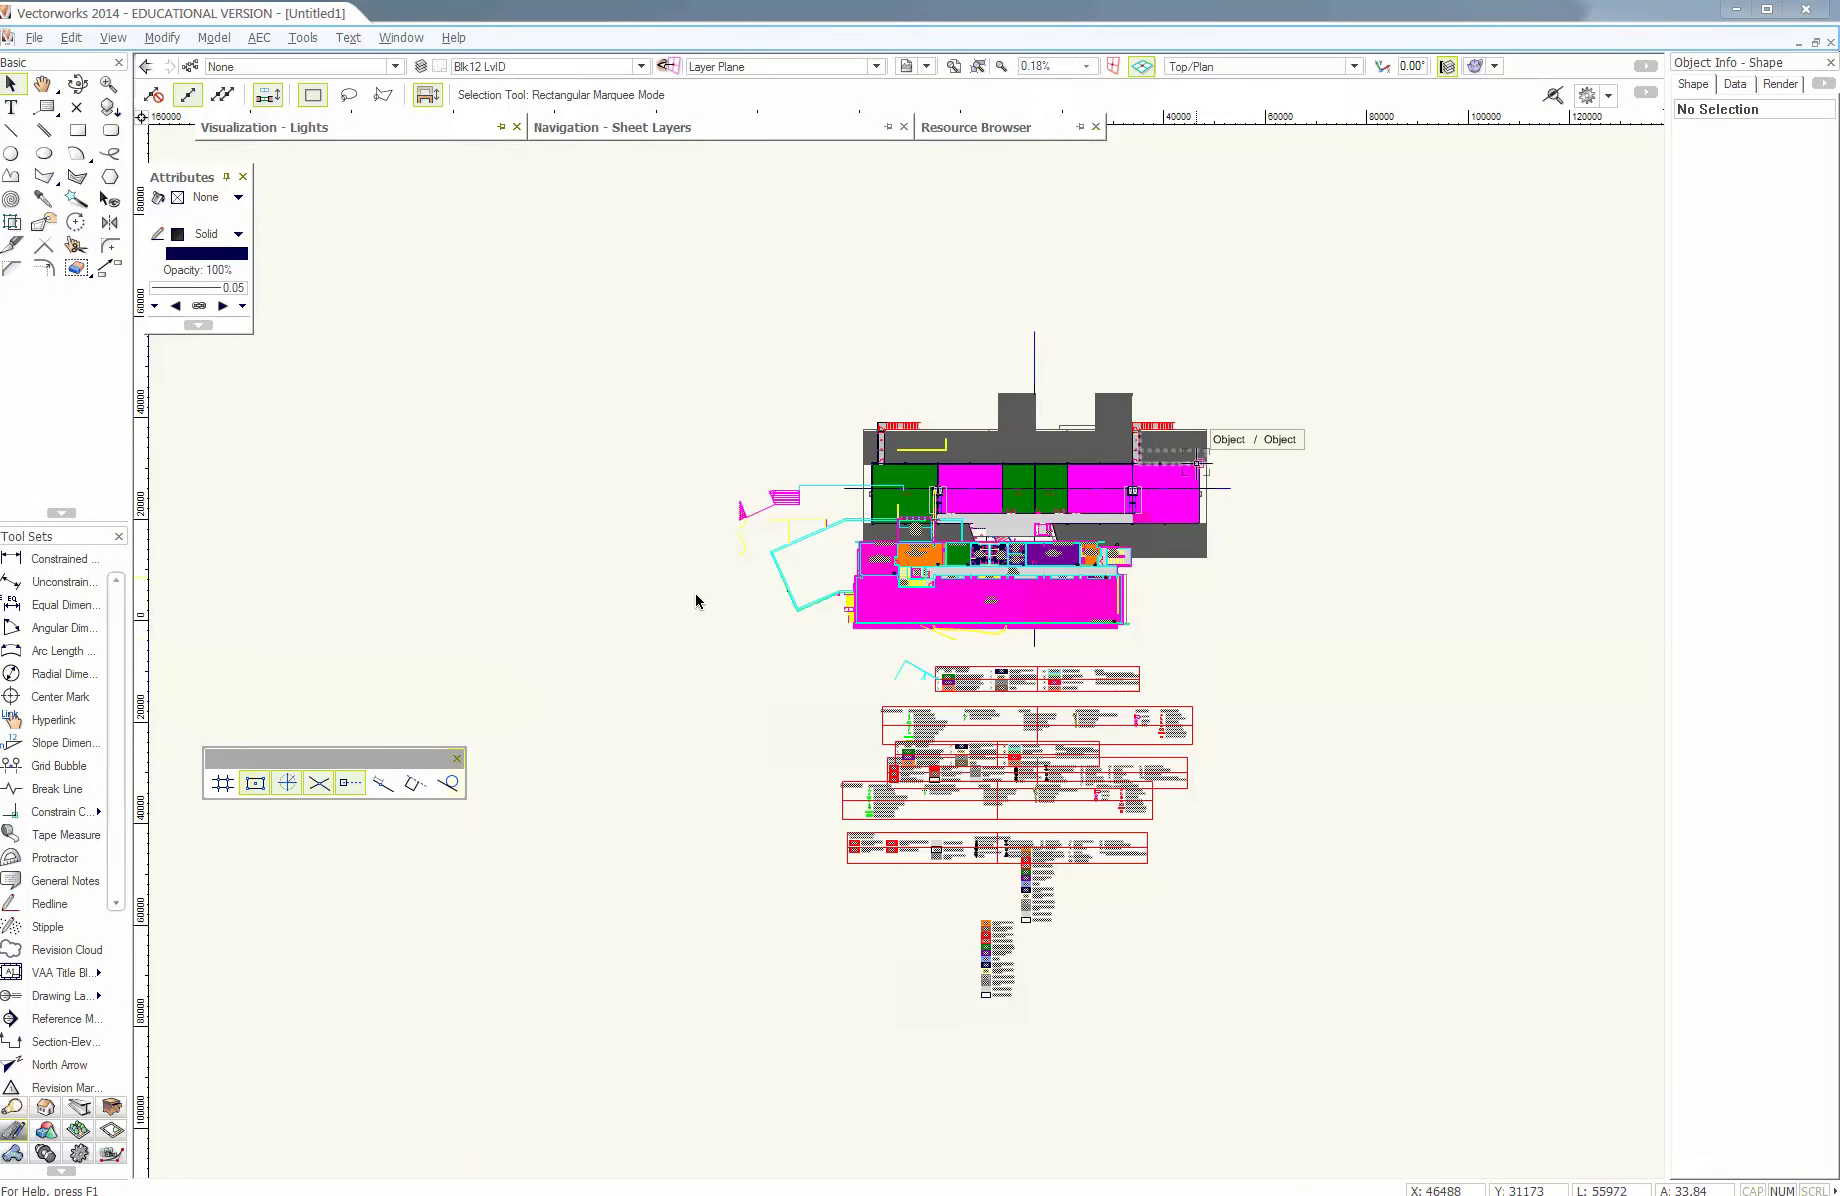
- Turn on Gray Others in Layer Options so other layers fade
click(111, 37)
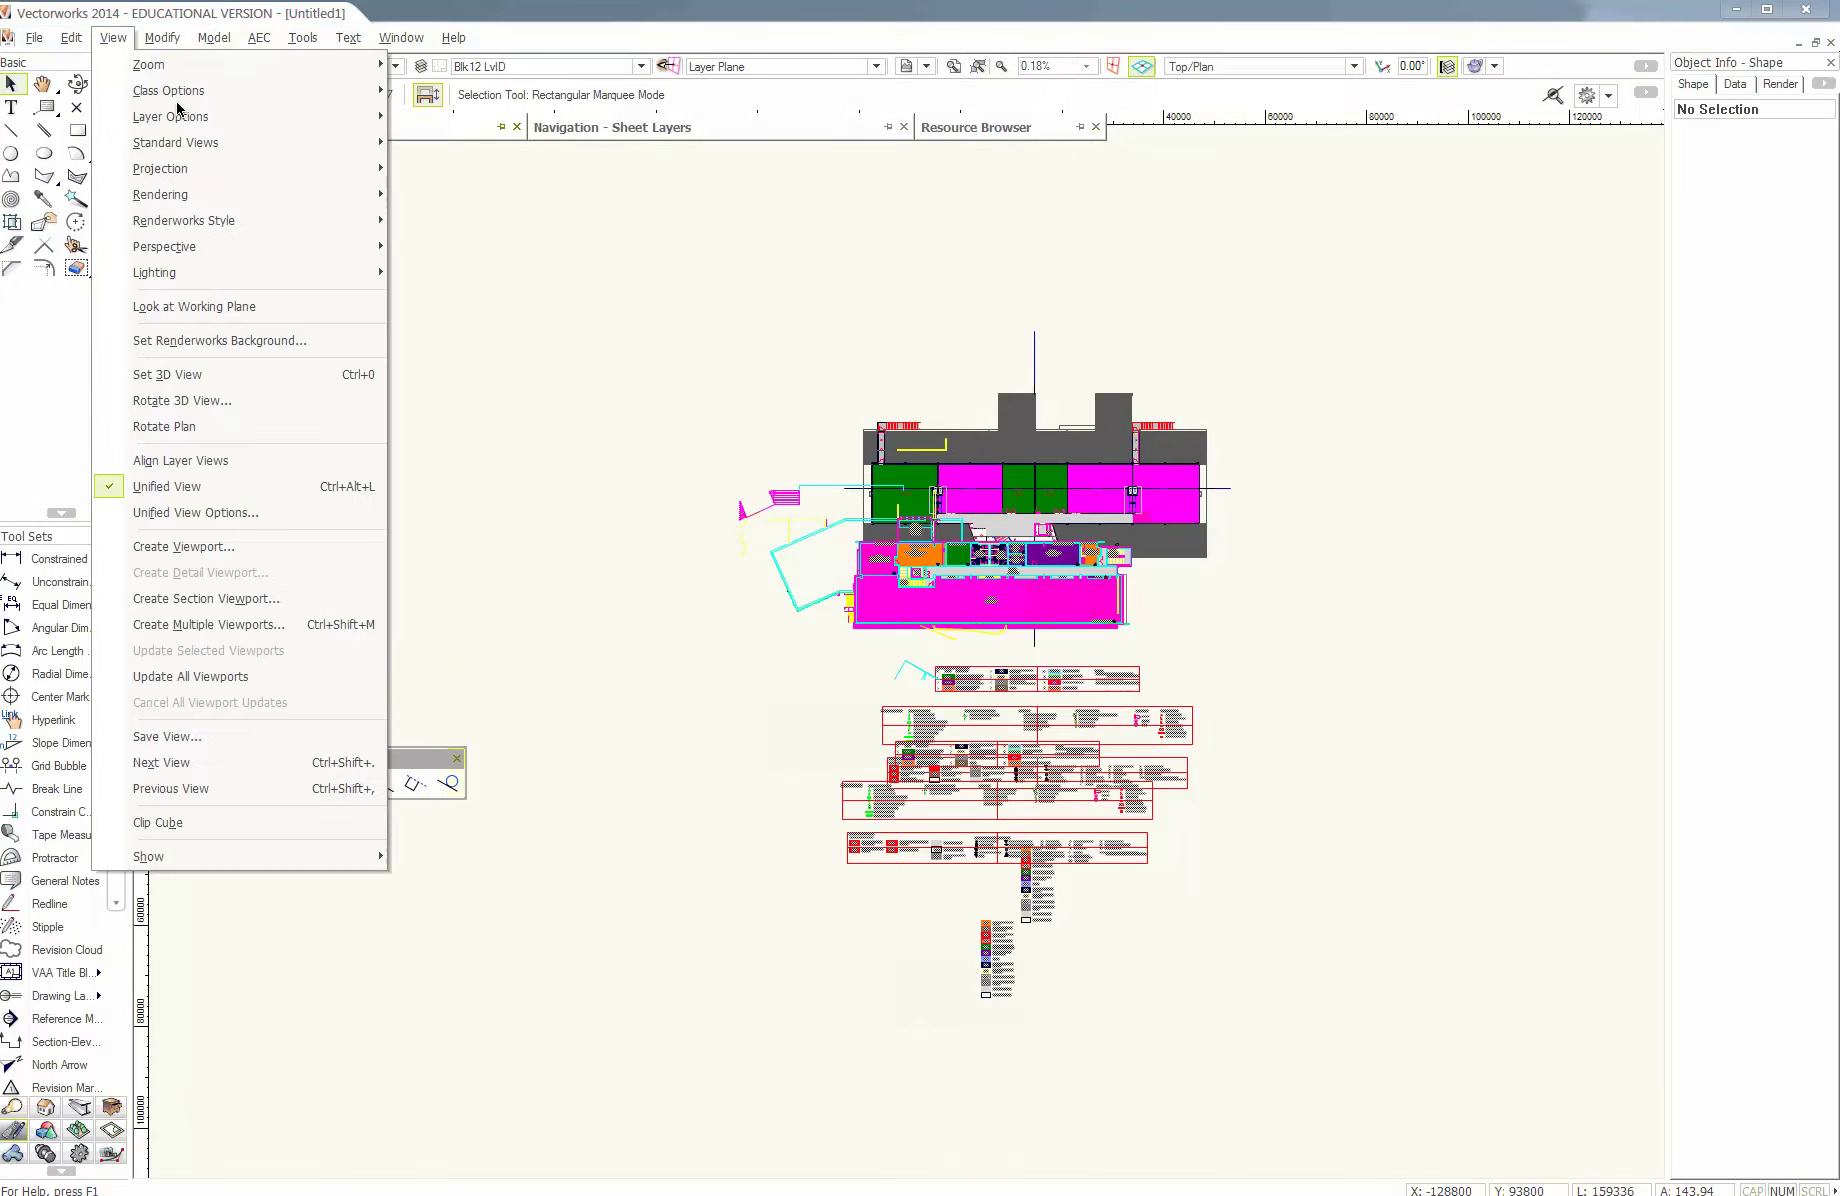
mouse_move(176, 119)
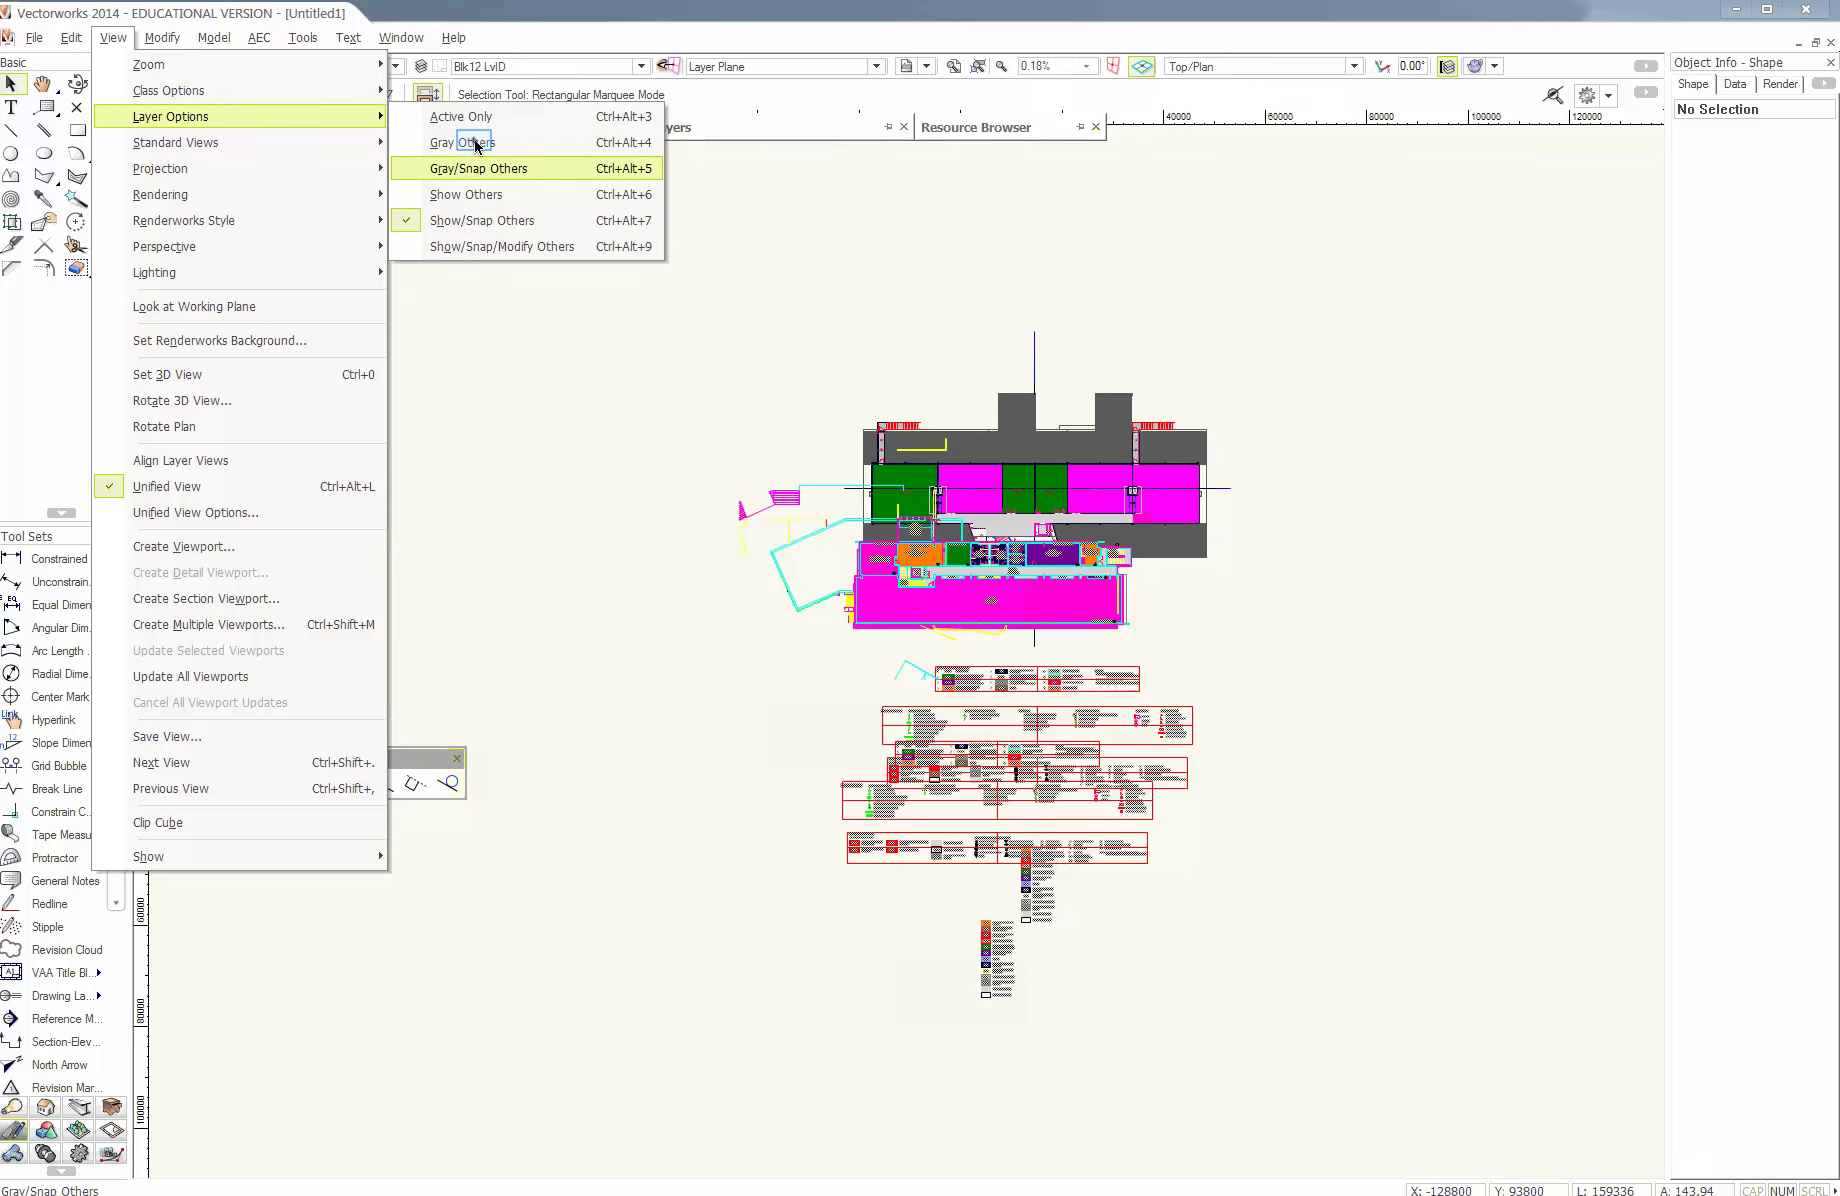
click(470, 143)
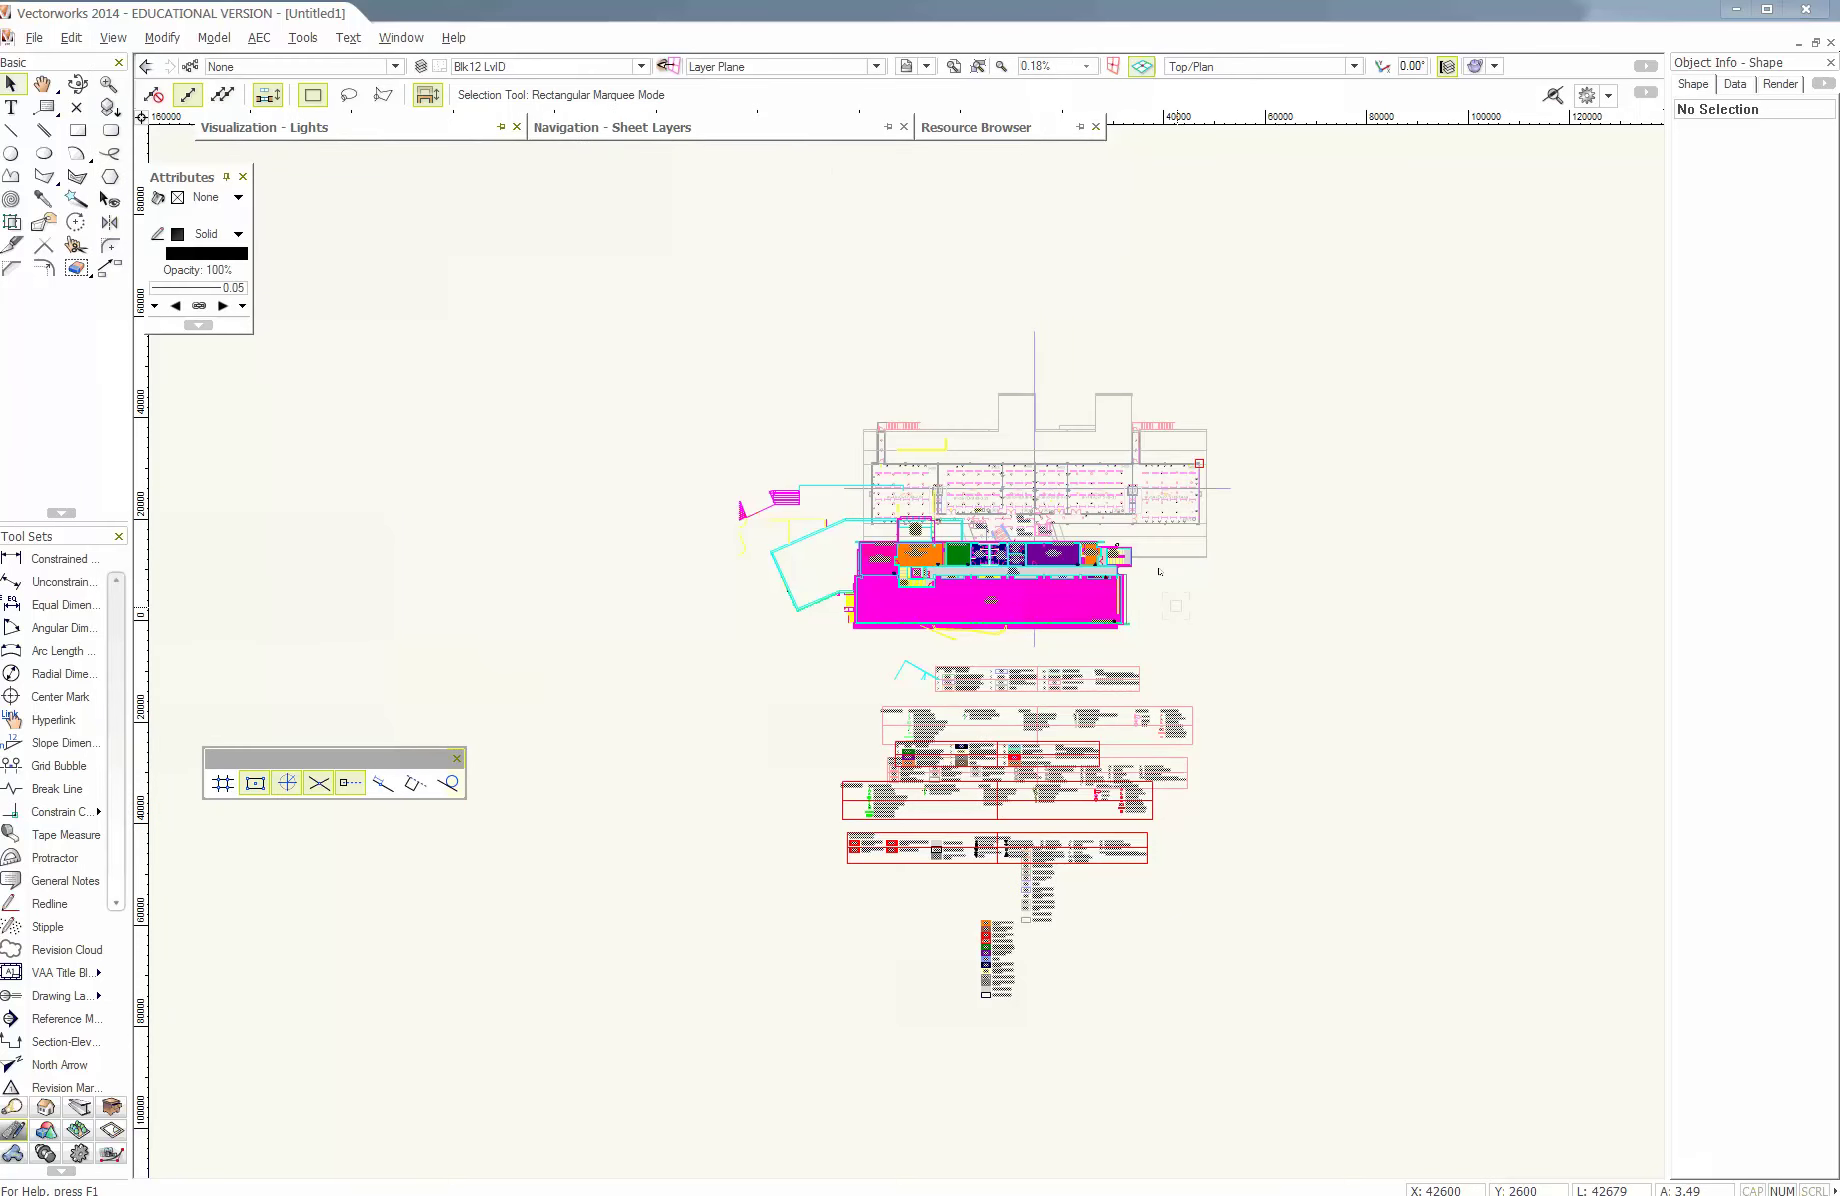
scroll(1162, 606, up, 2)
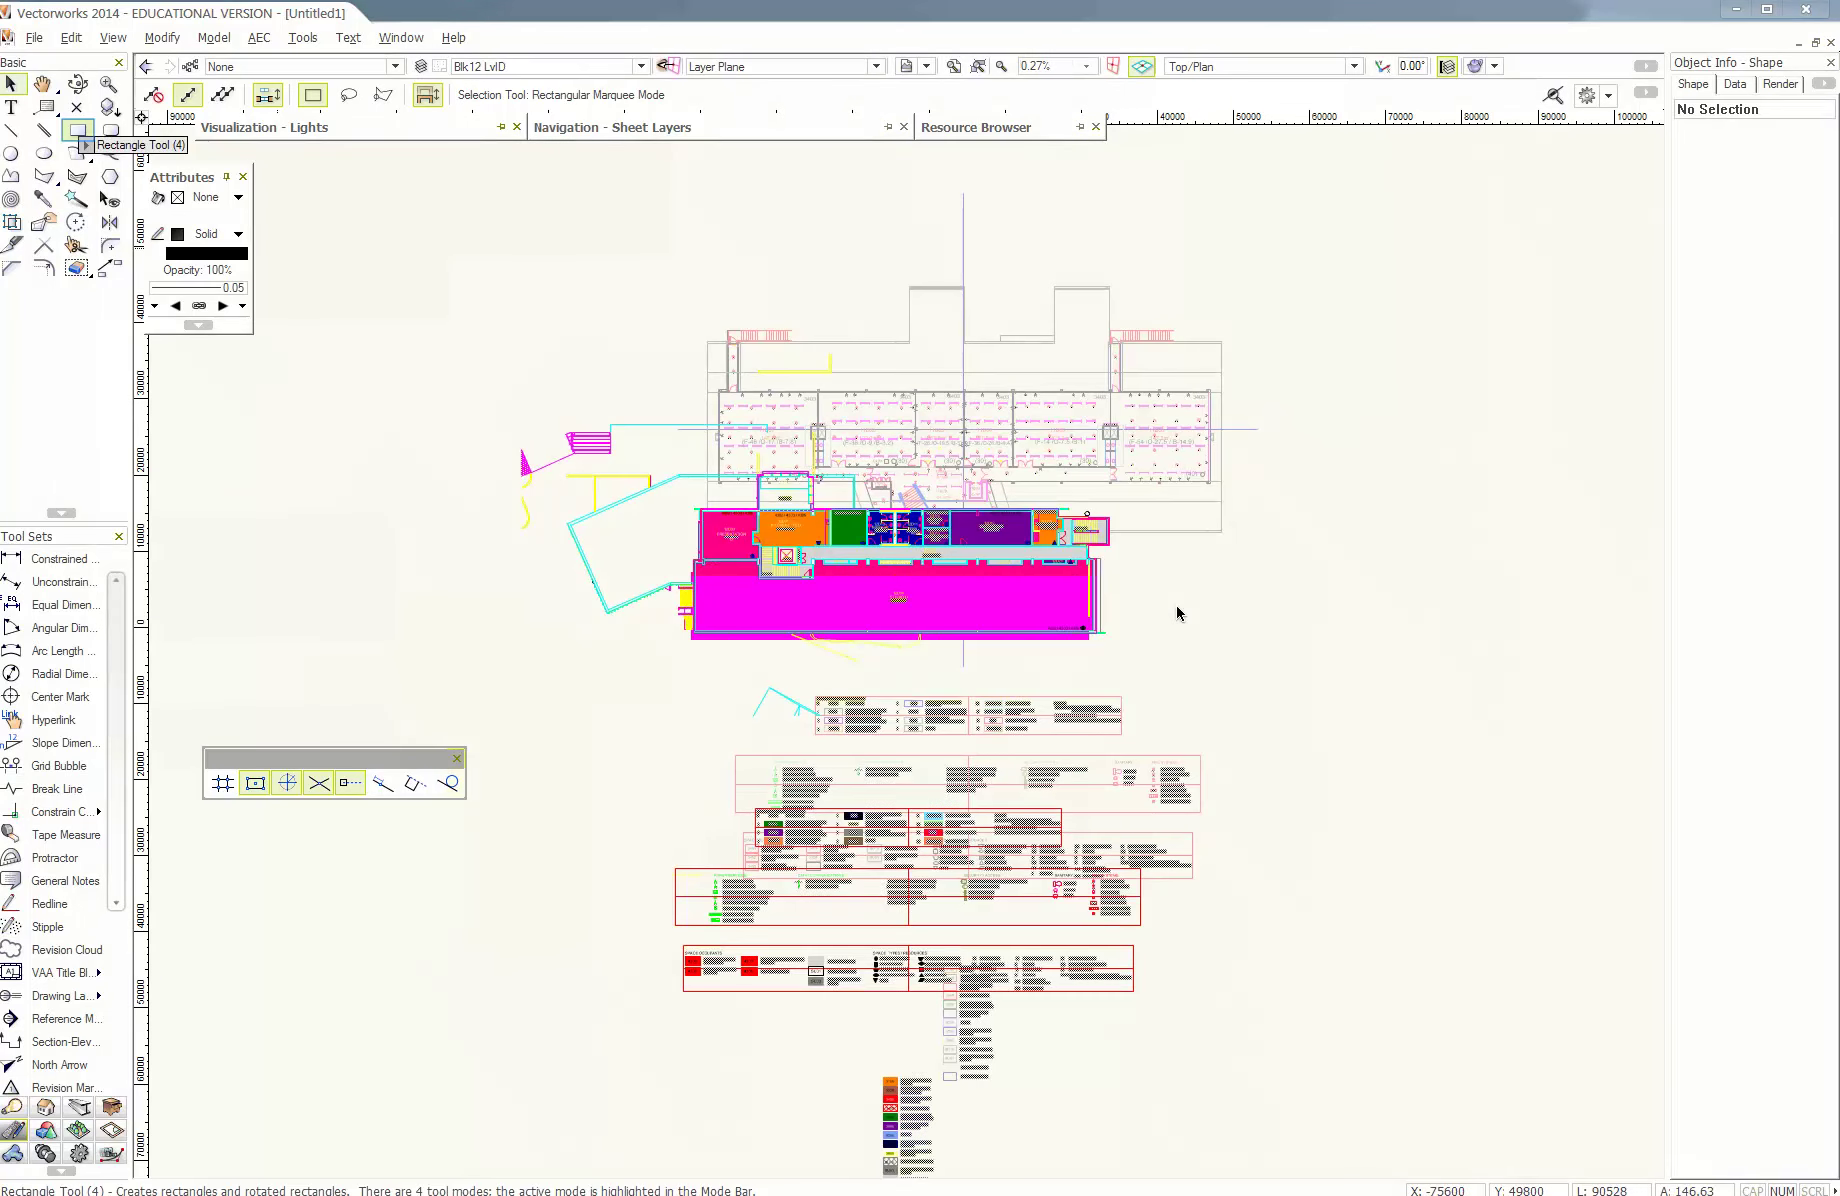
- Draw a rectangle around the Block 12 plan and make it a 1:200 viewport on 001 [CoCA Building Plans]
click(76, 131)
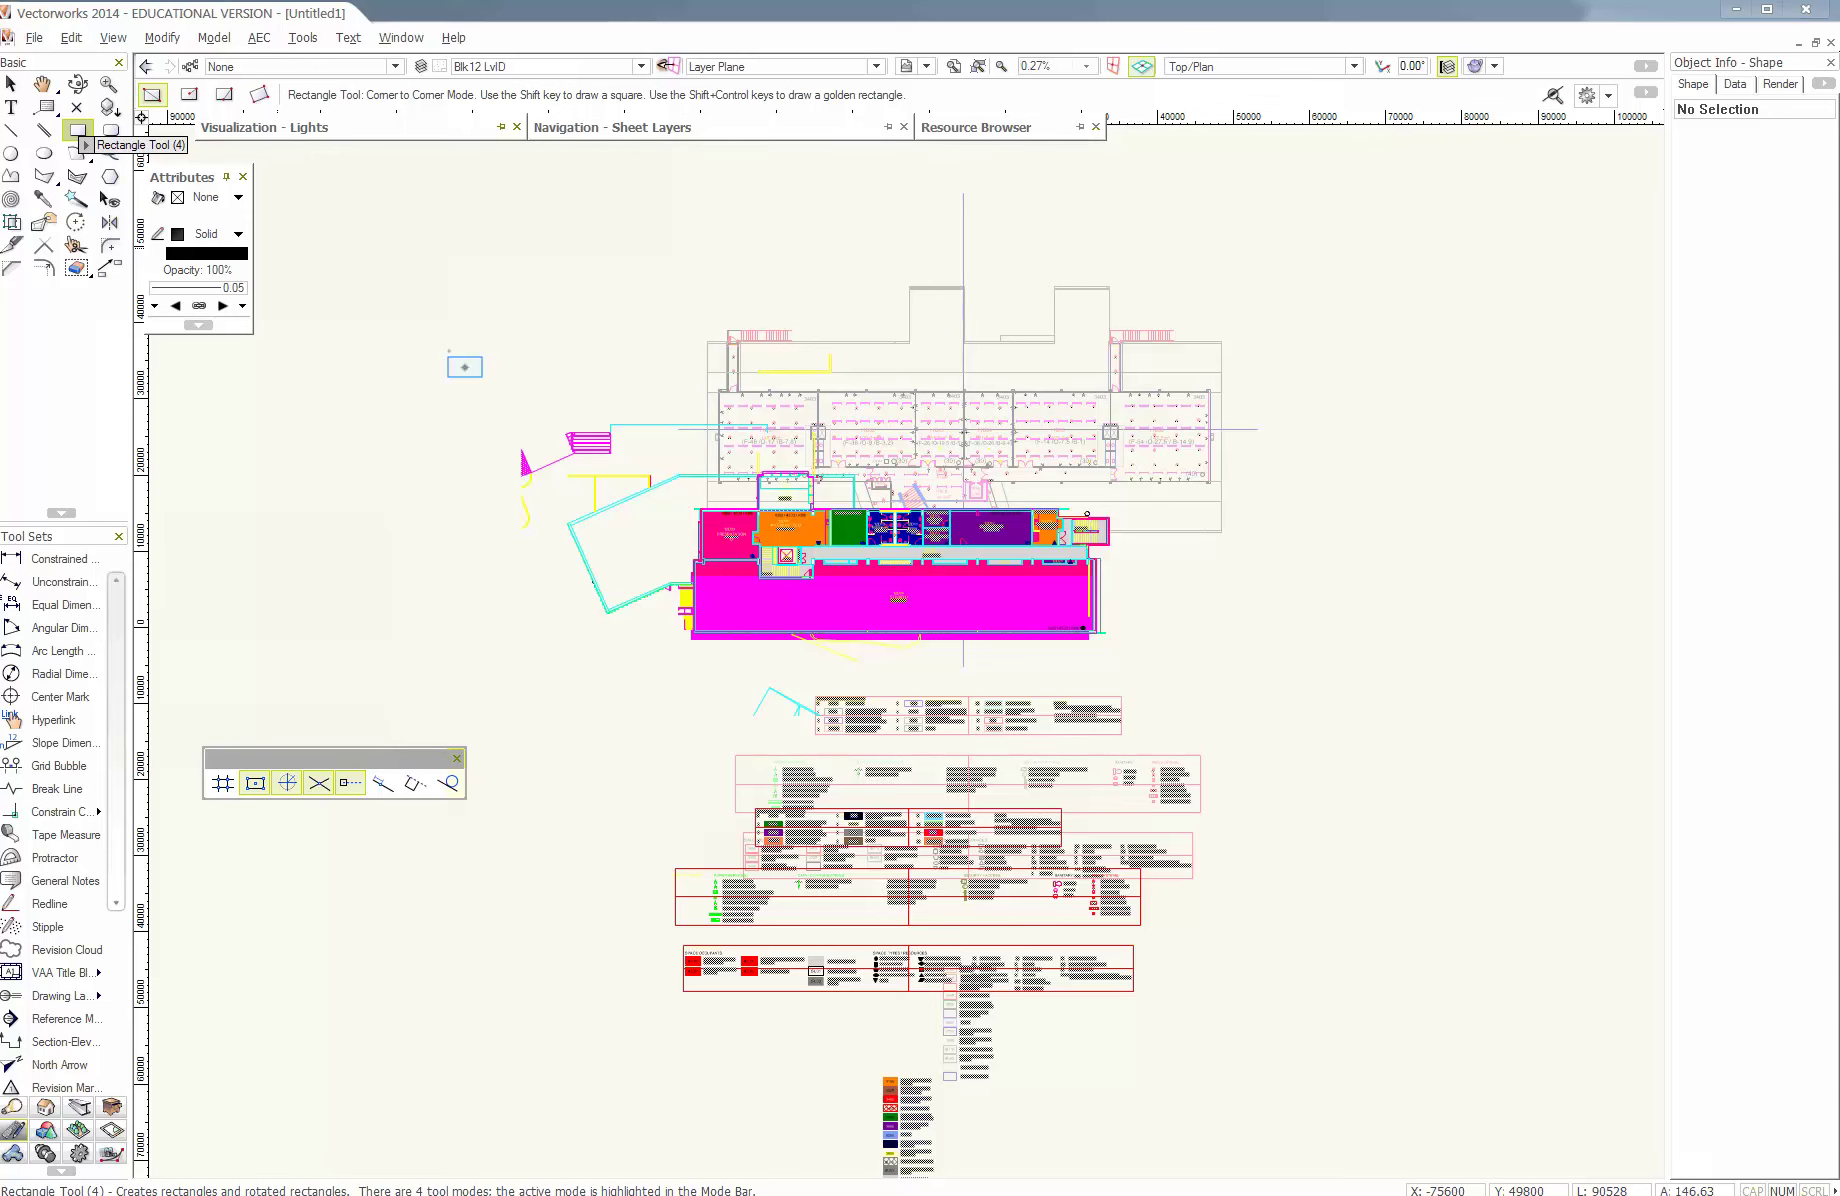
click(1183, 663)
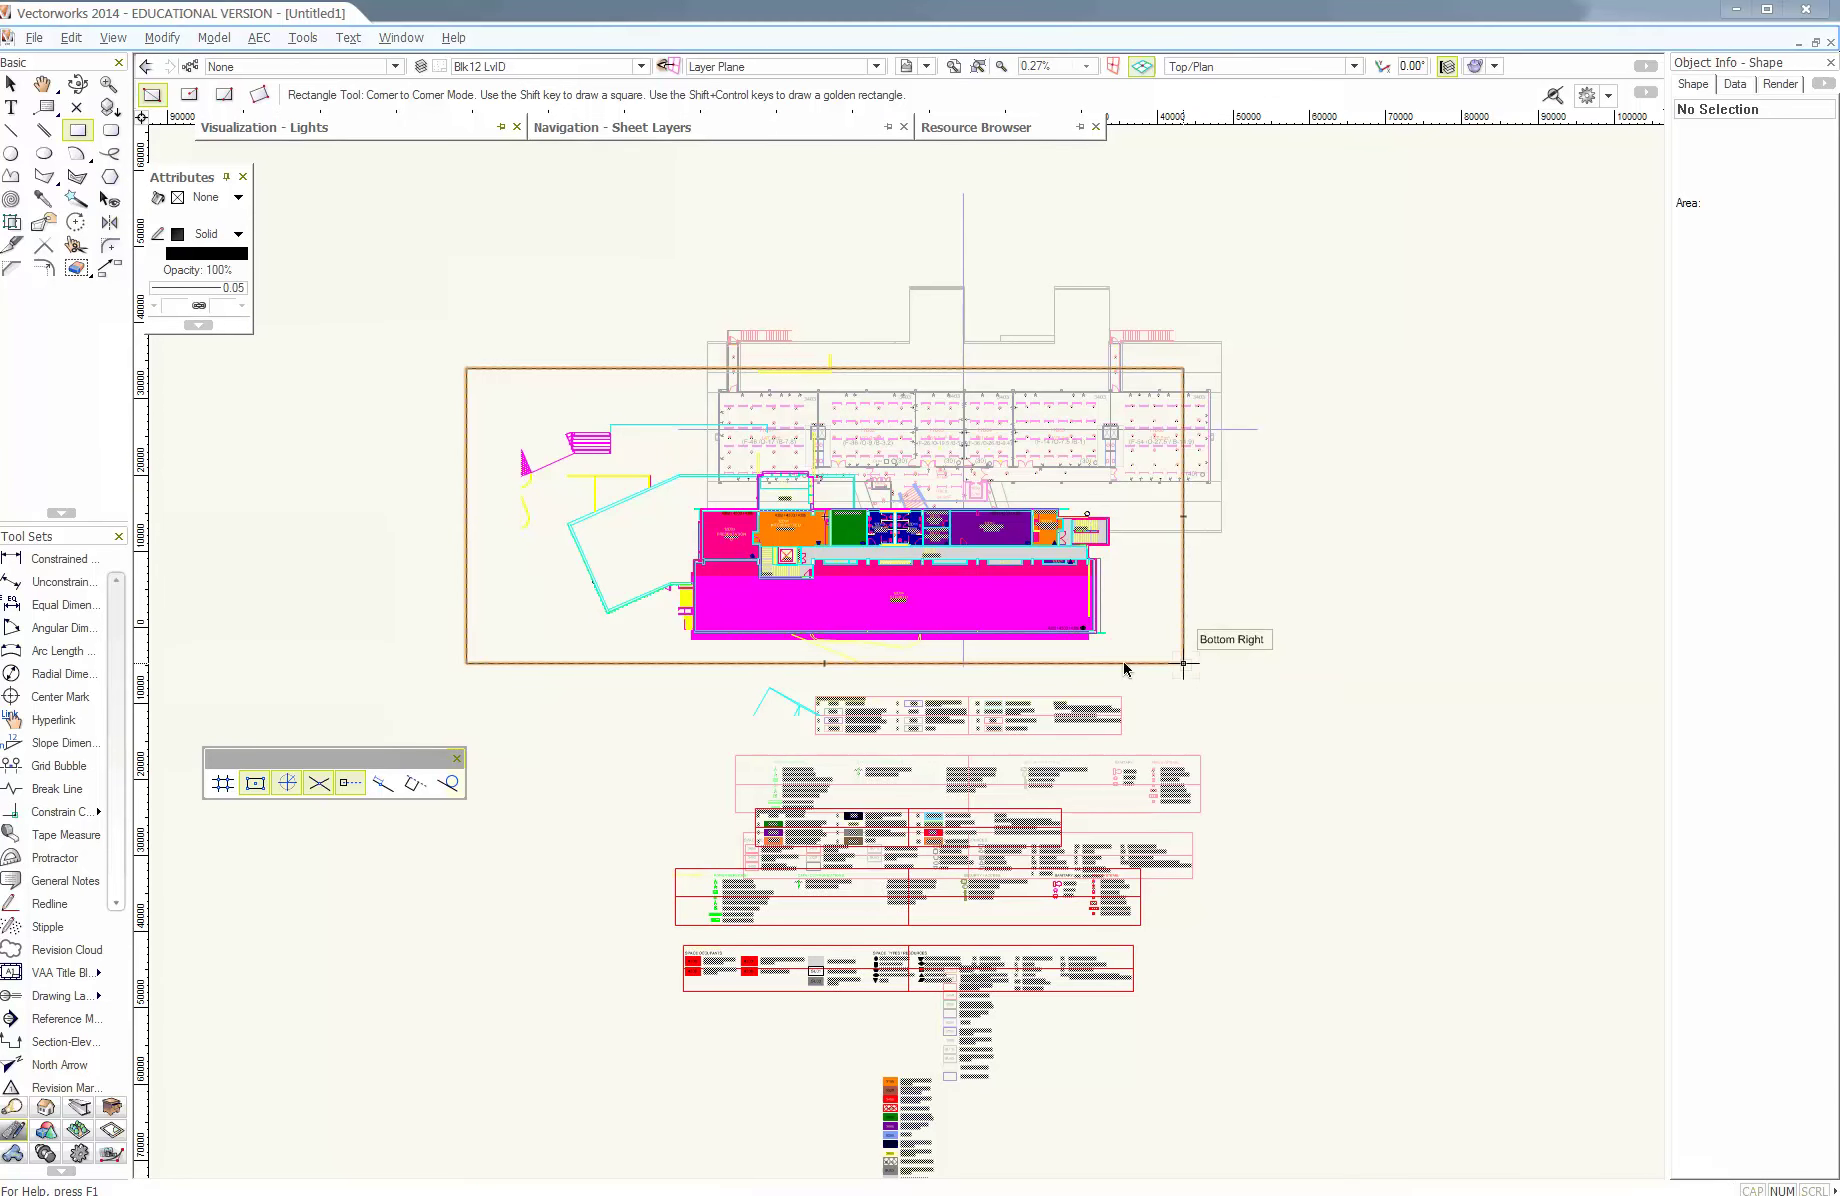
click(97, 37)
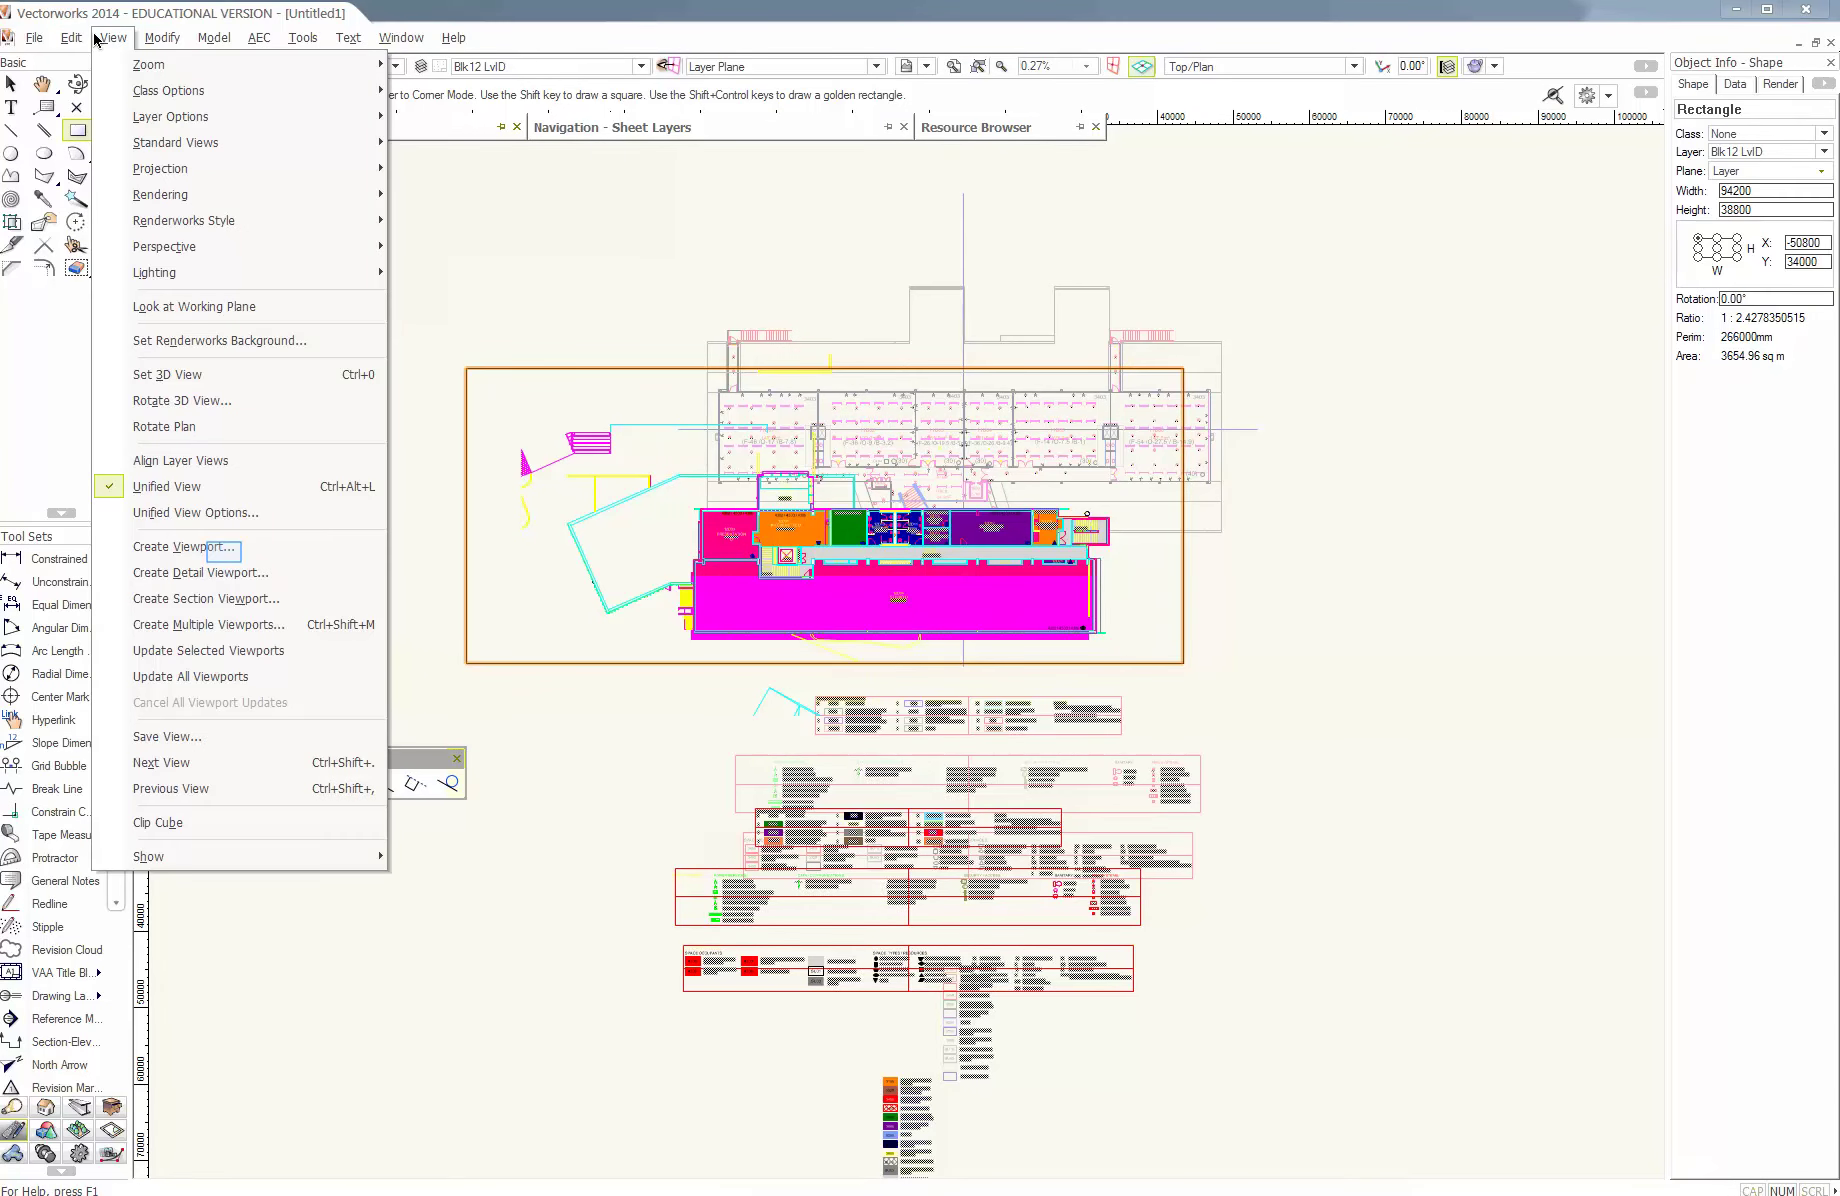
click(222, 547)
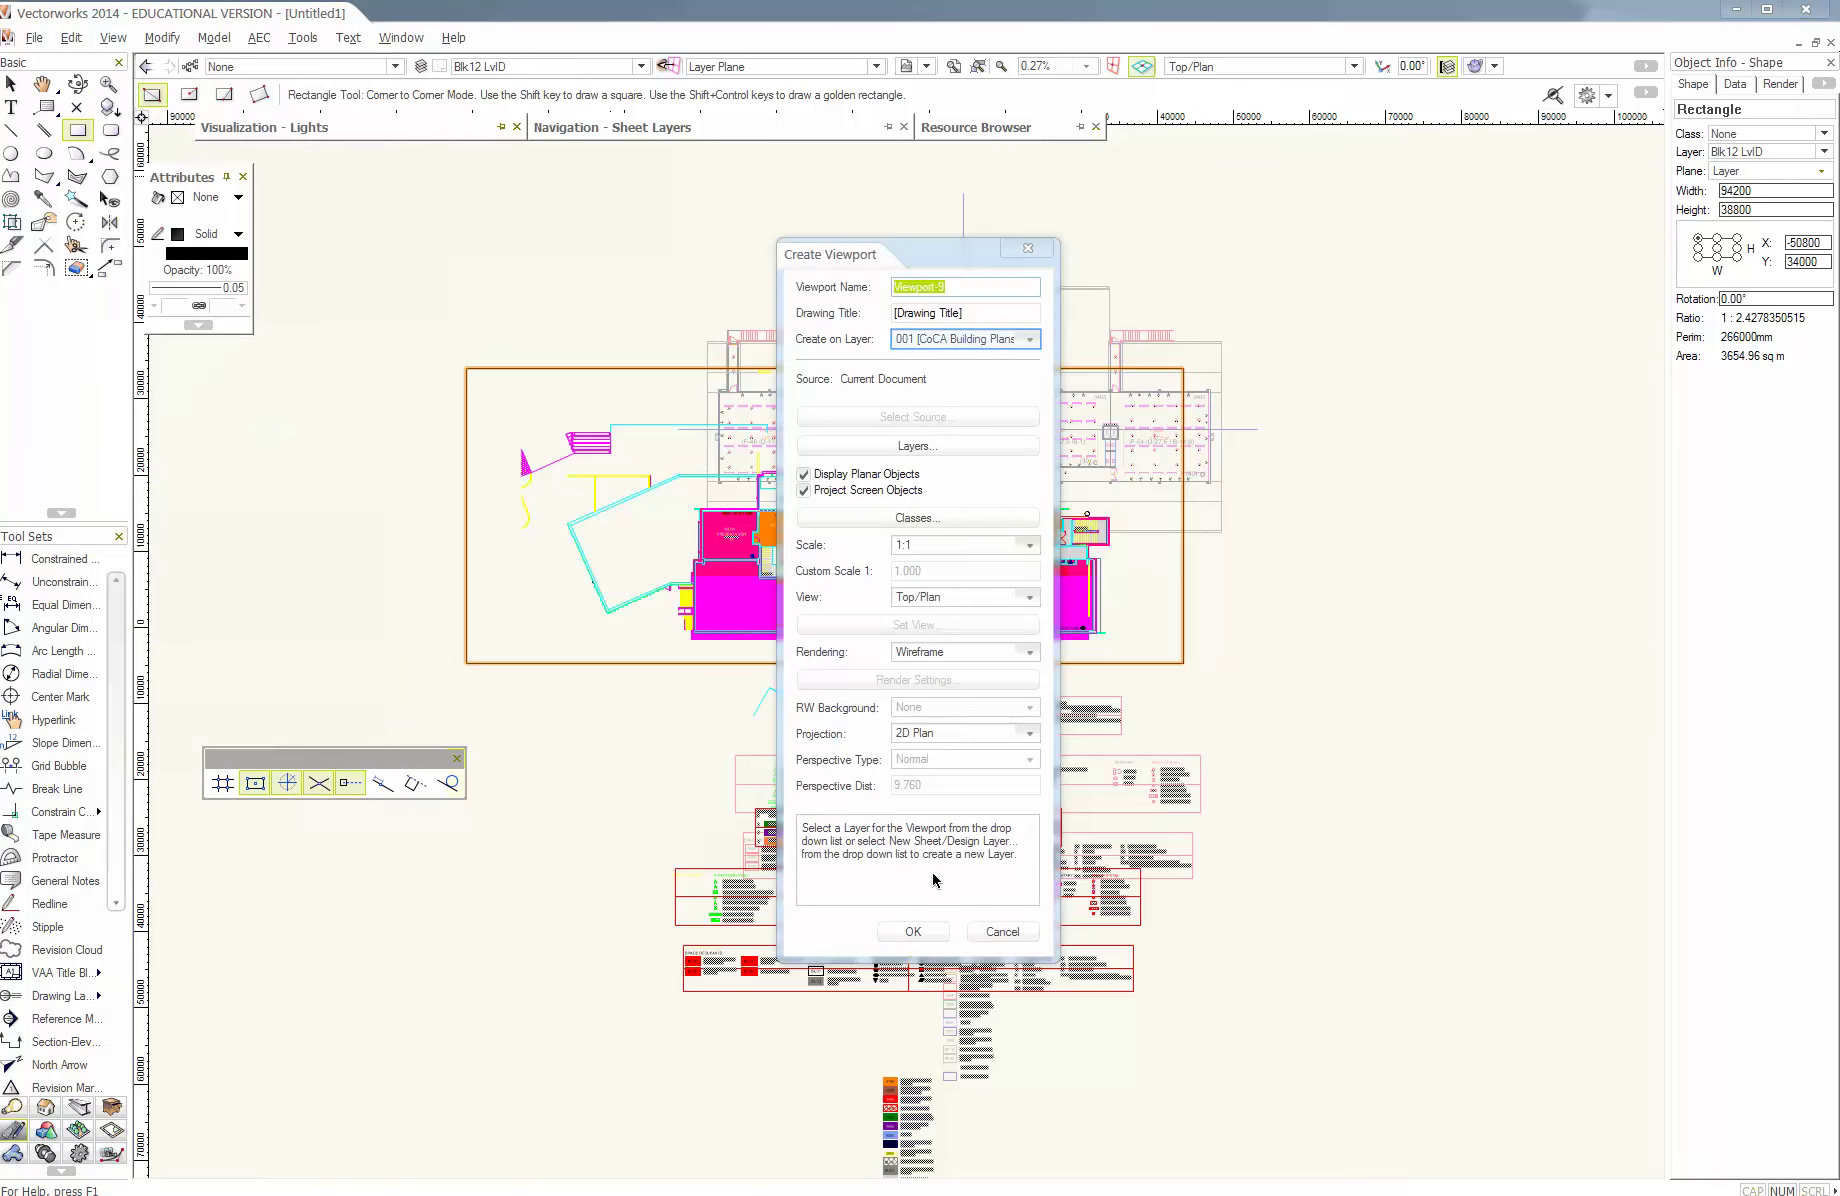
click(952, 343)
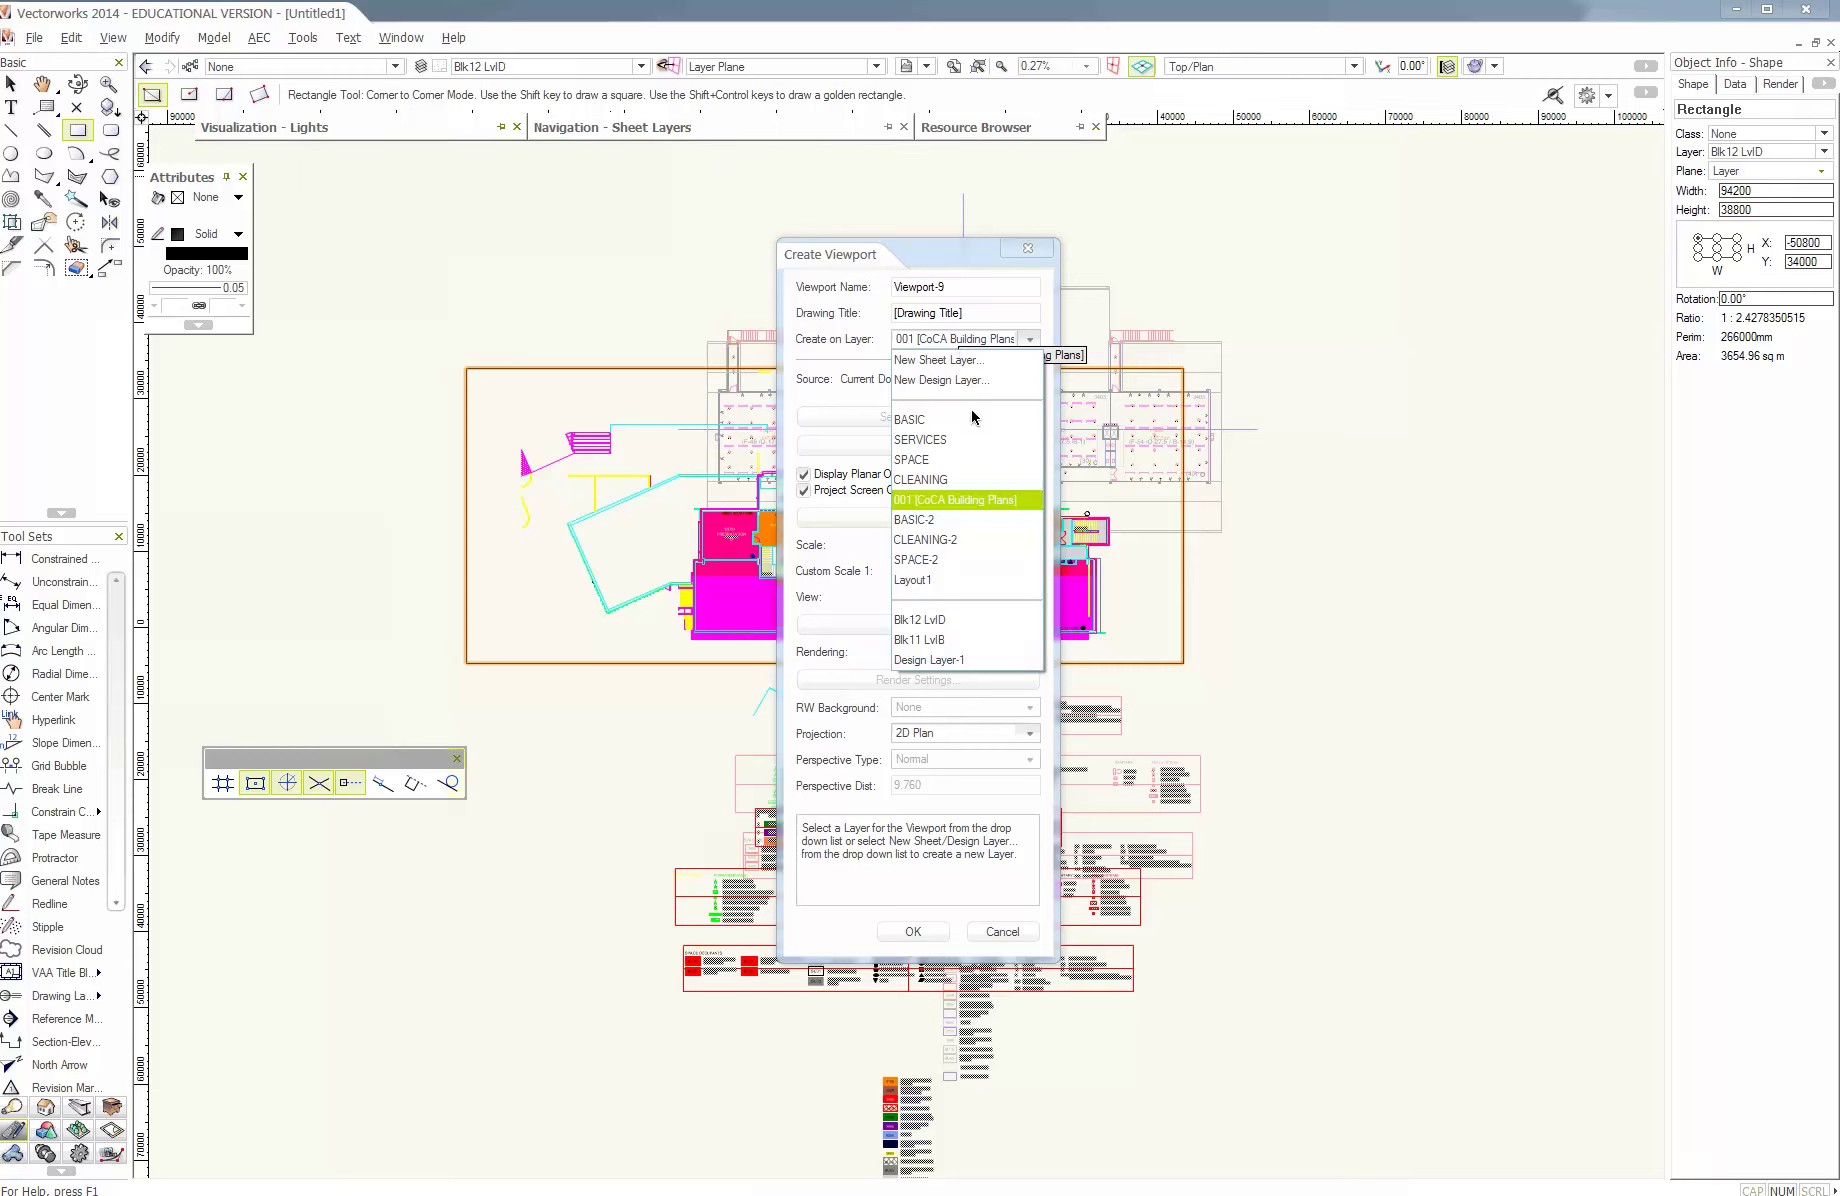
click(975, 500)
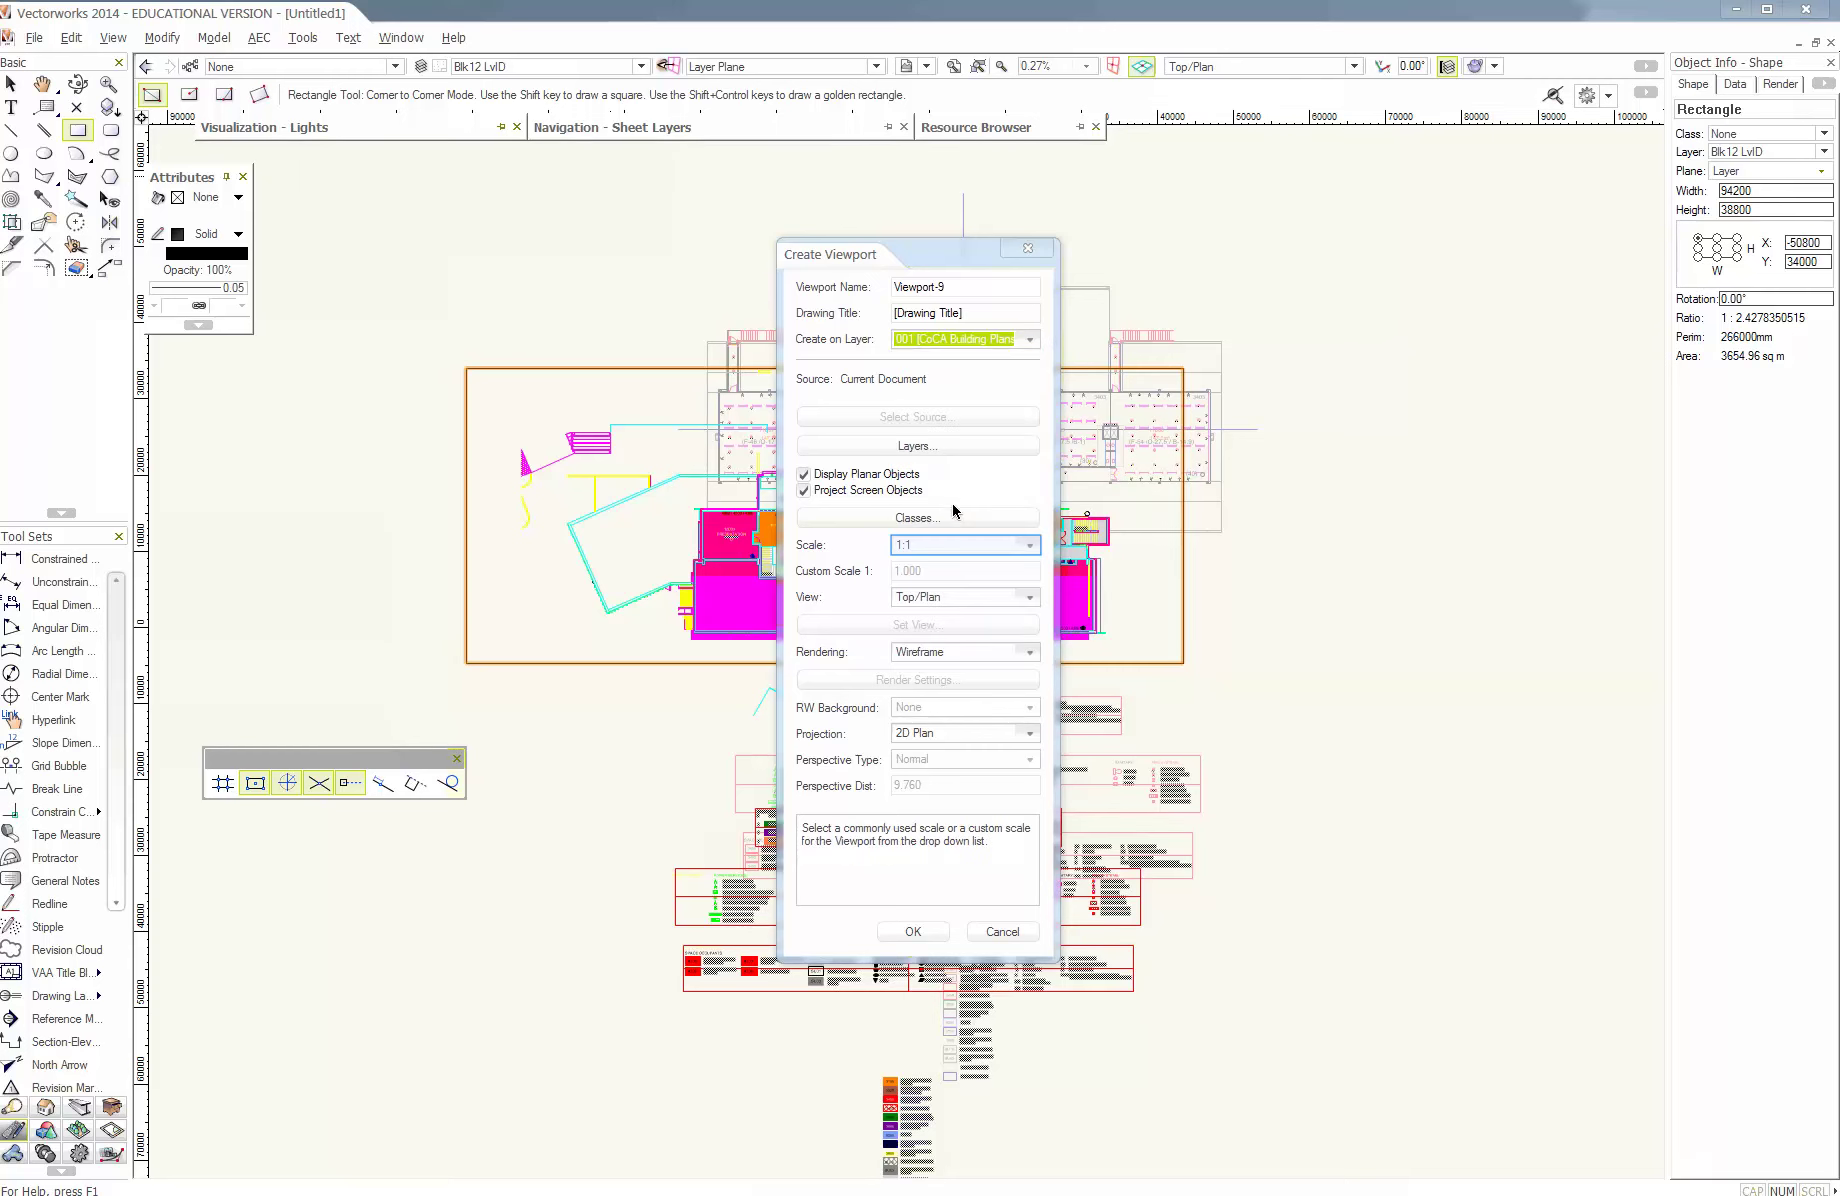
click(940, 548)
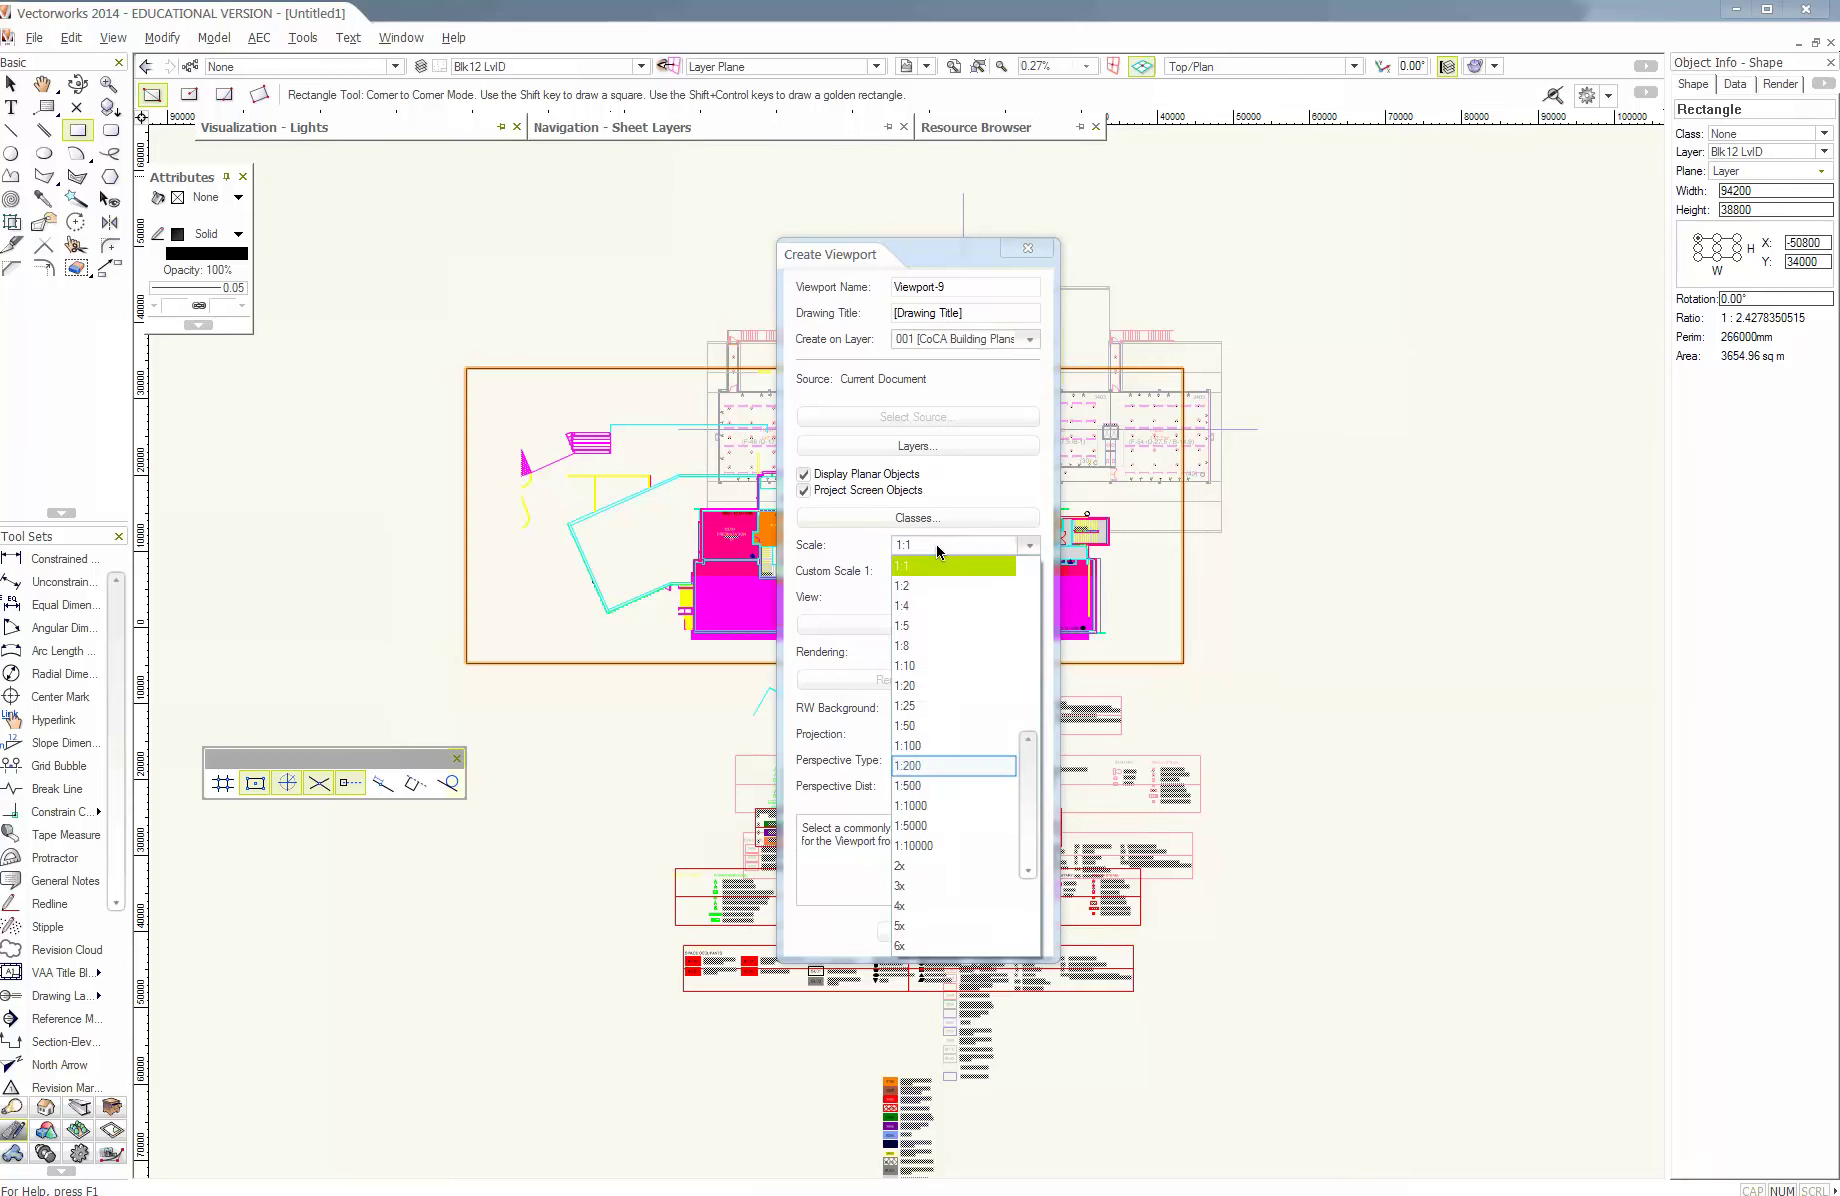
click(967, 766)
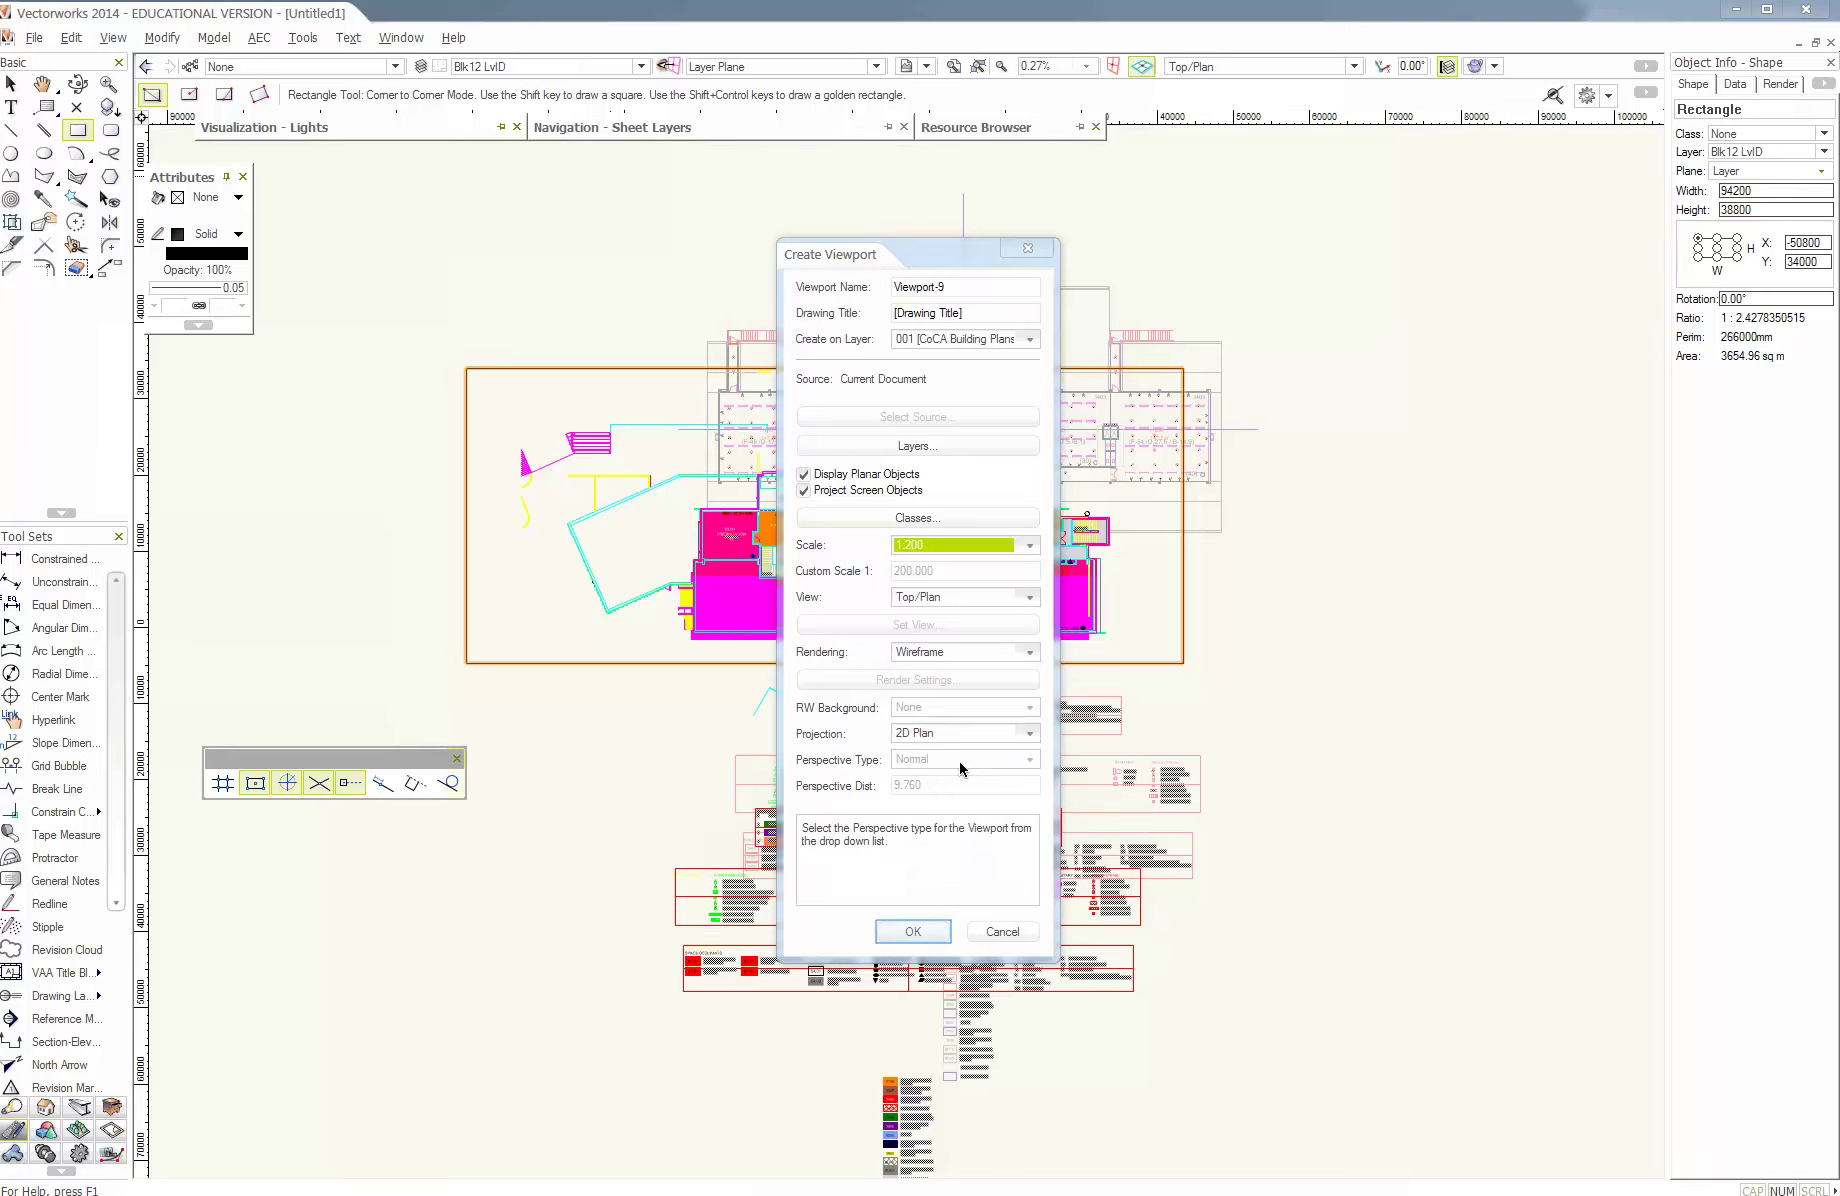
click(913, 932)
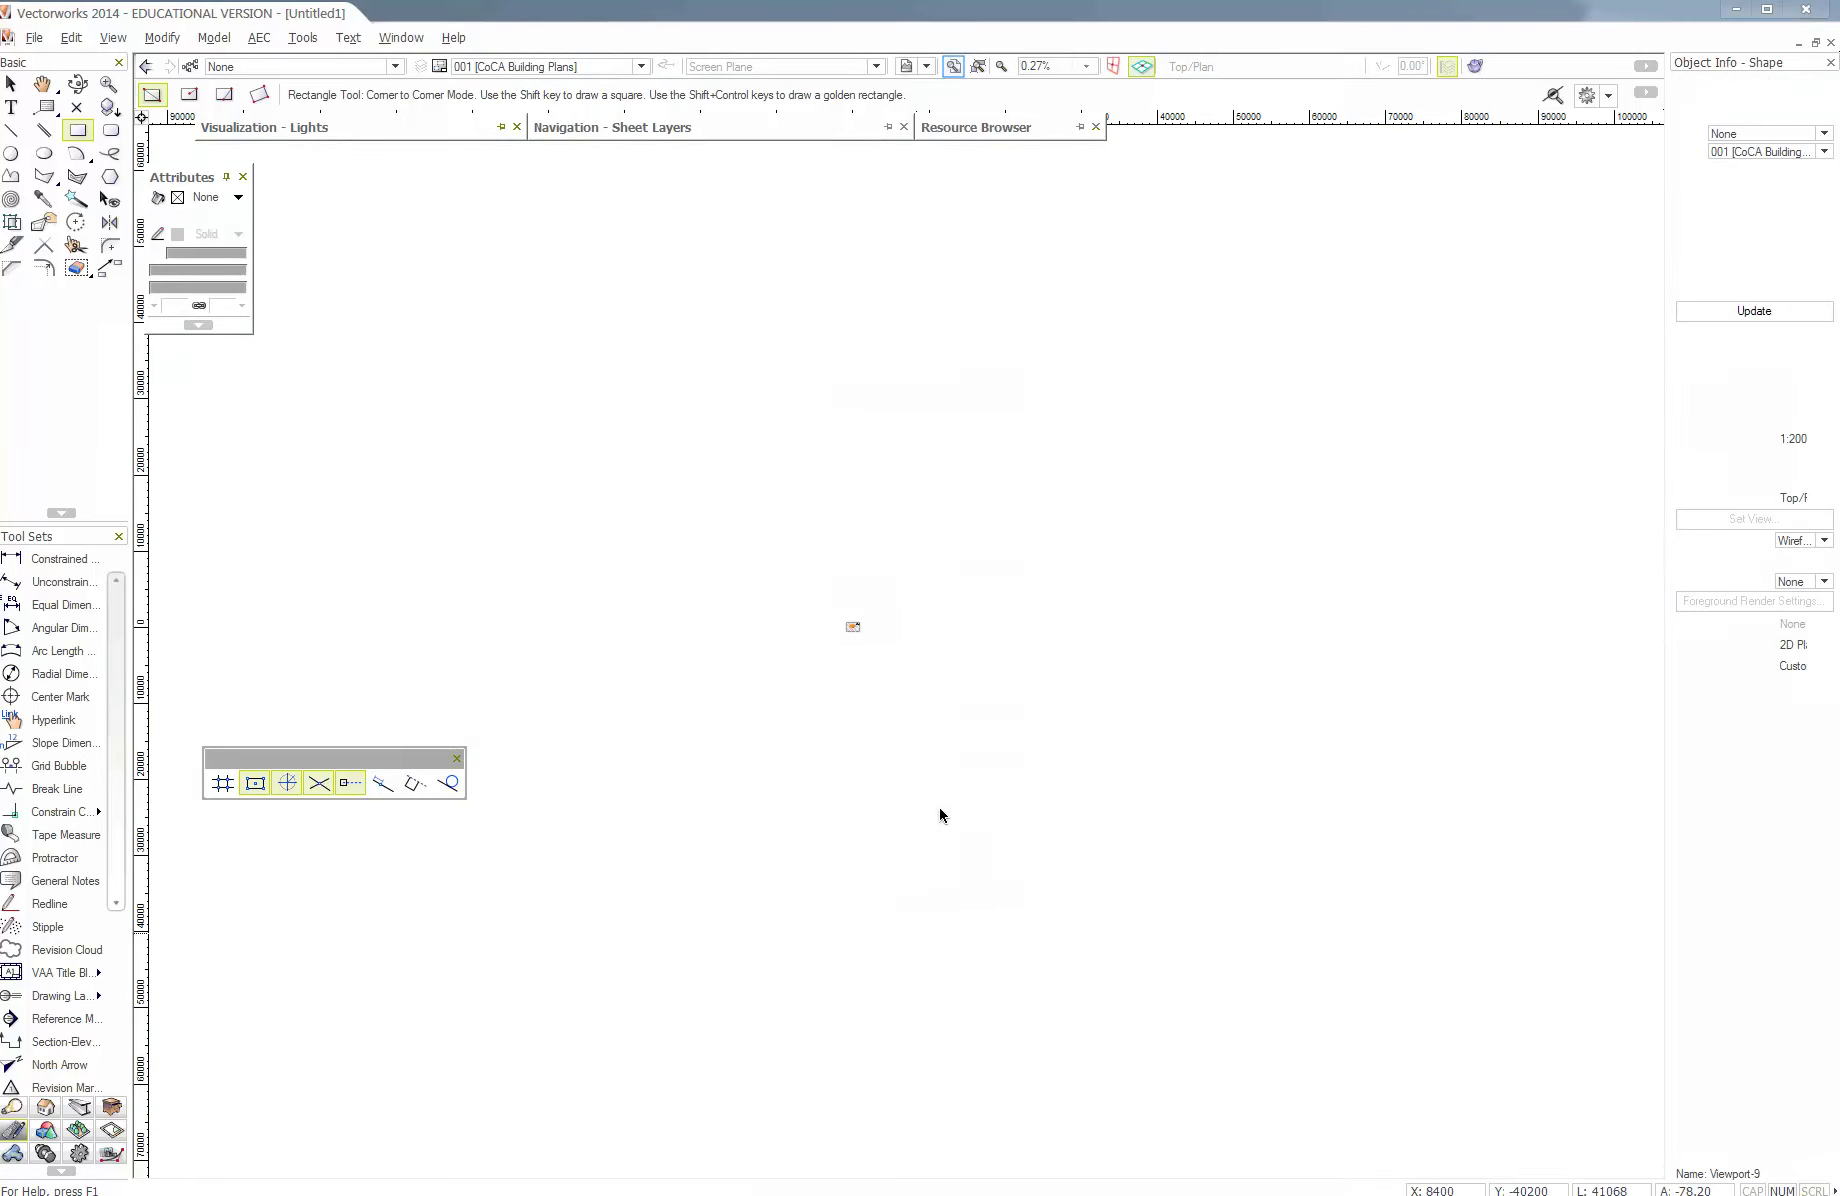
- Fit the page, then drag the new 1:200 viewport beside the red Block 11 viewport and frame both
click(956, 65)
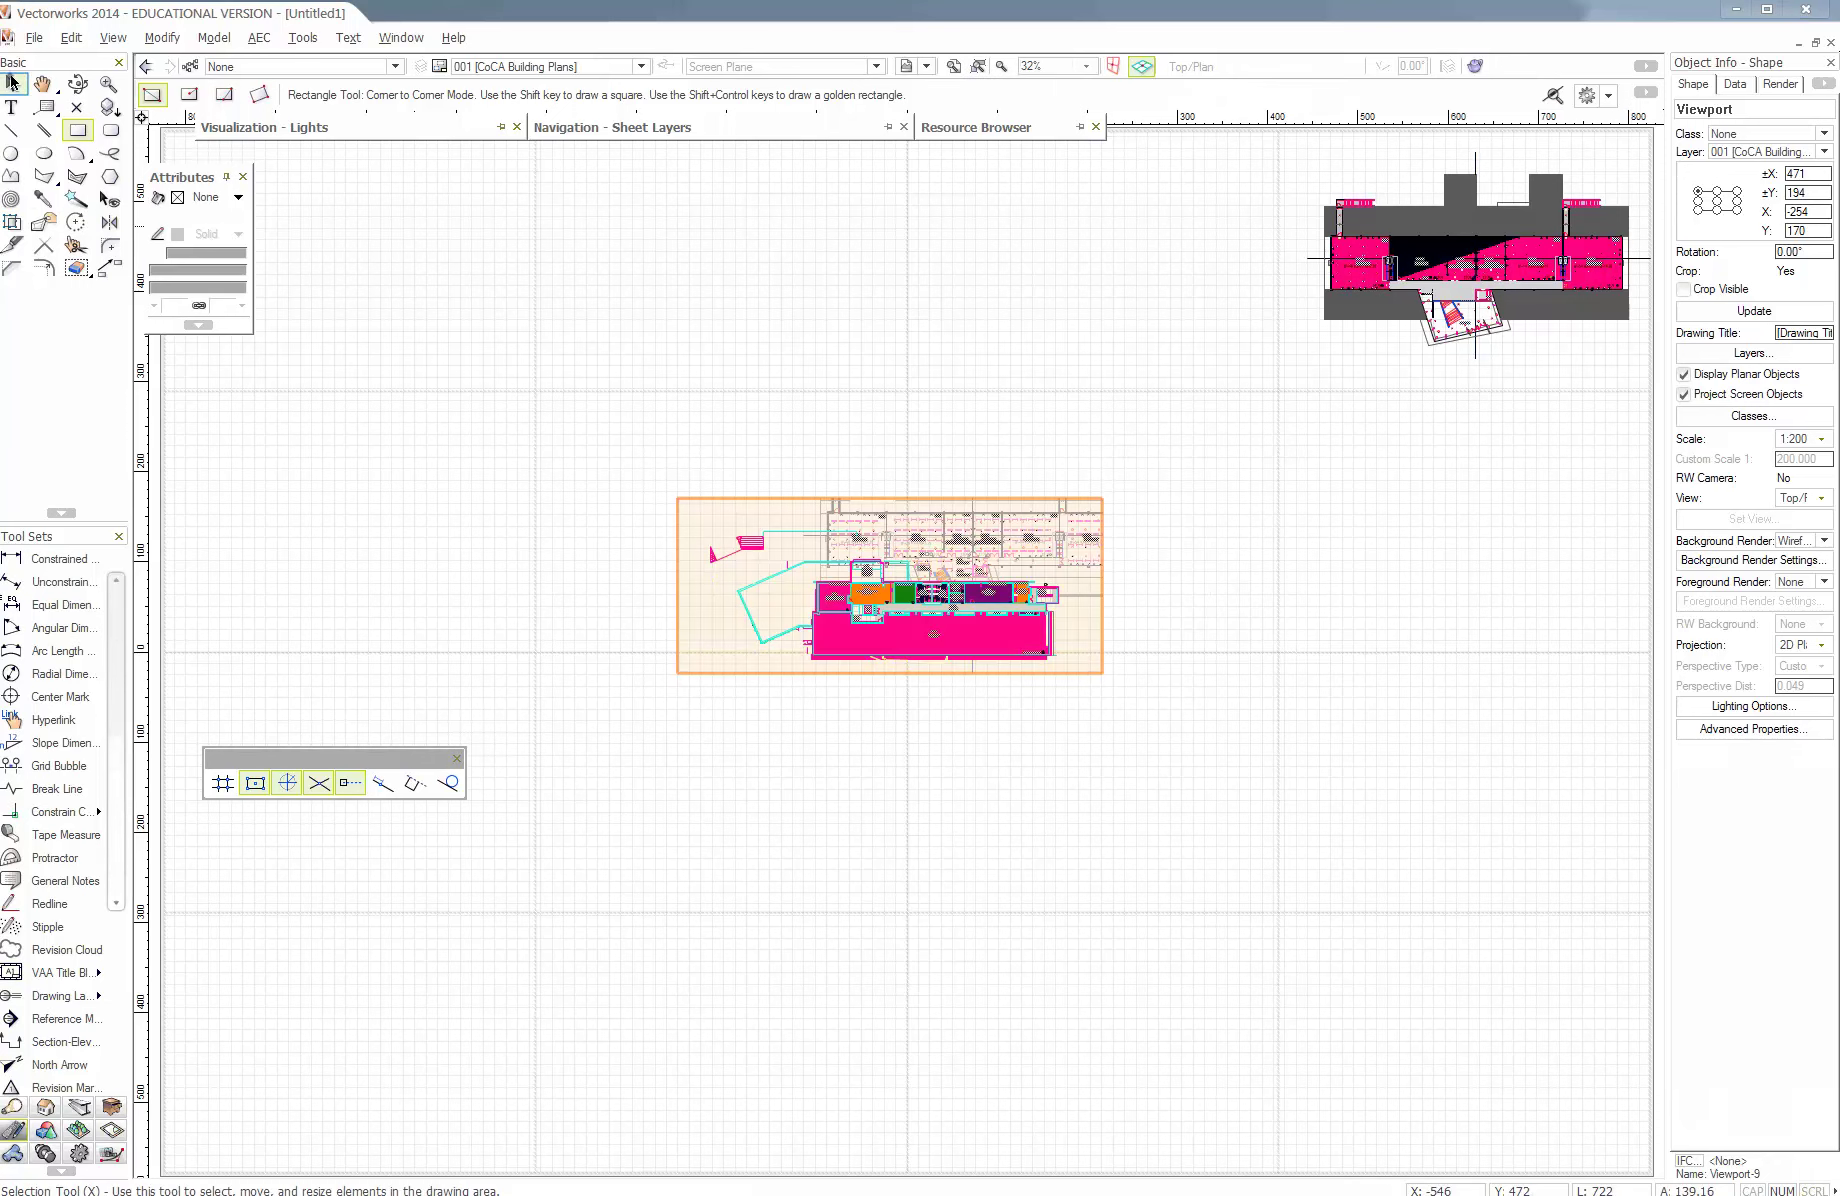
key(x)
drag(904, 595, 1100, 255)
key(h)
drag(1312, 400, 873, 581)
key(x)
scroll(873, 581, up, 2)
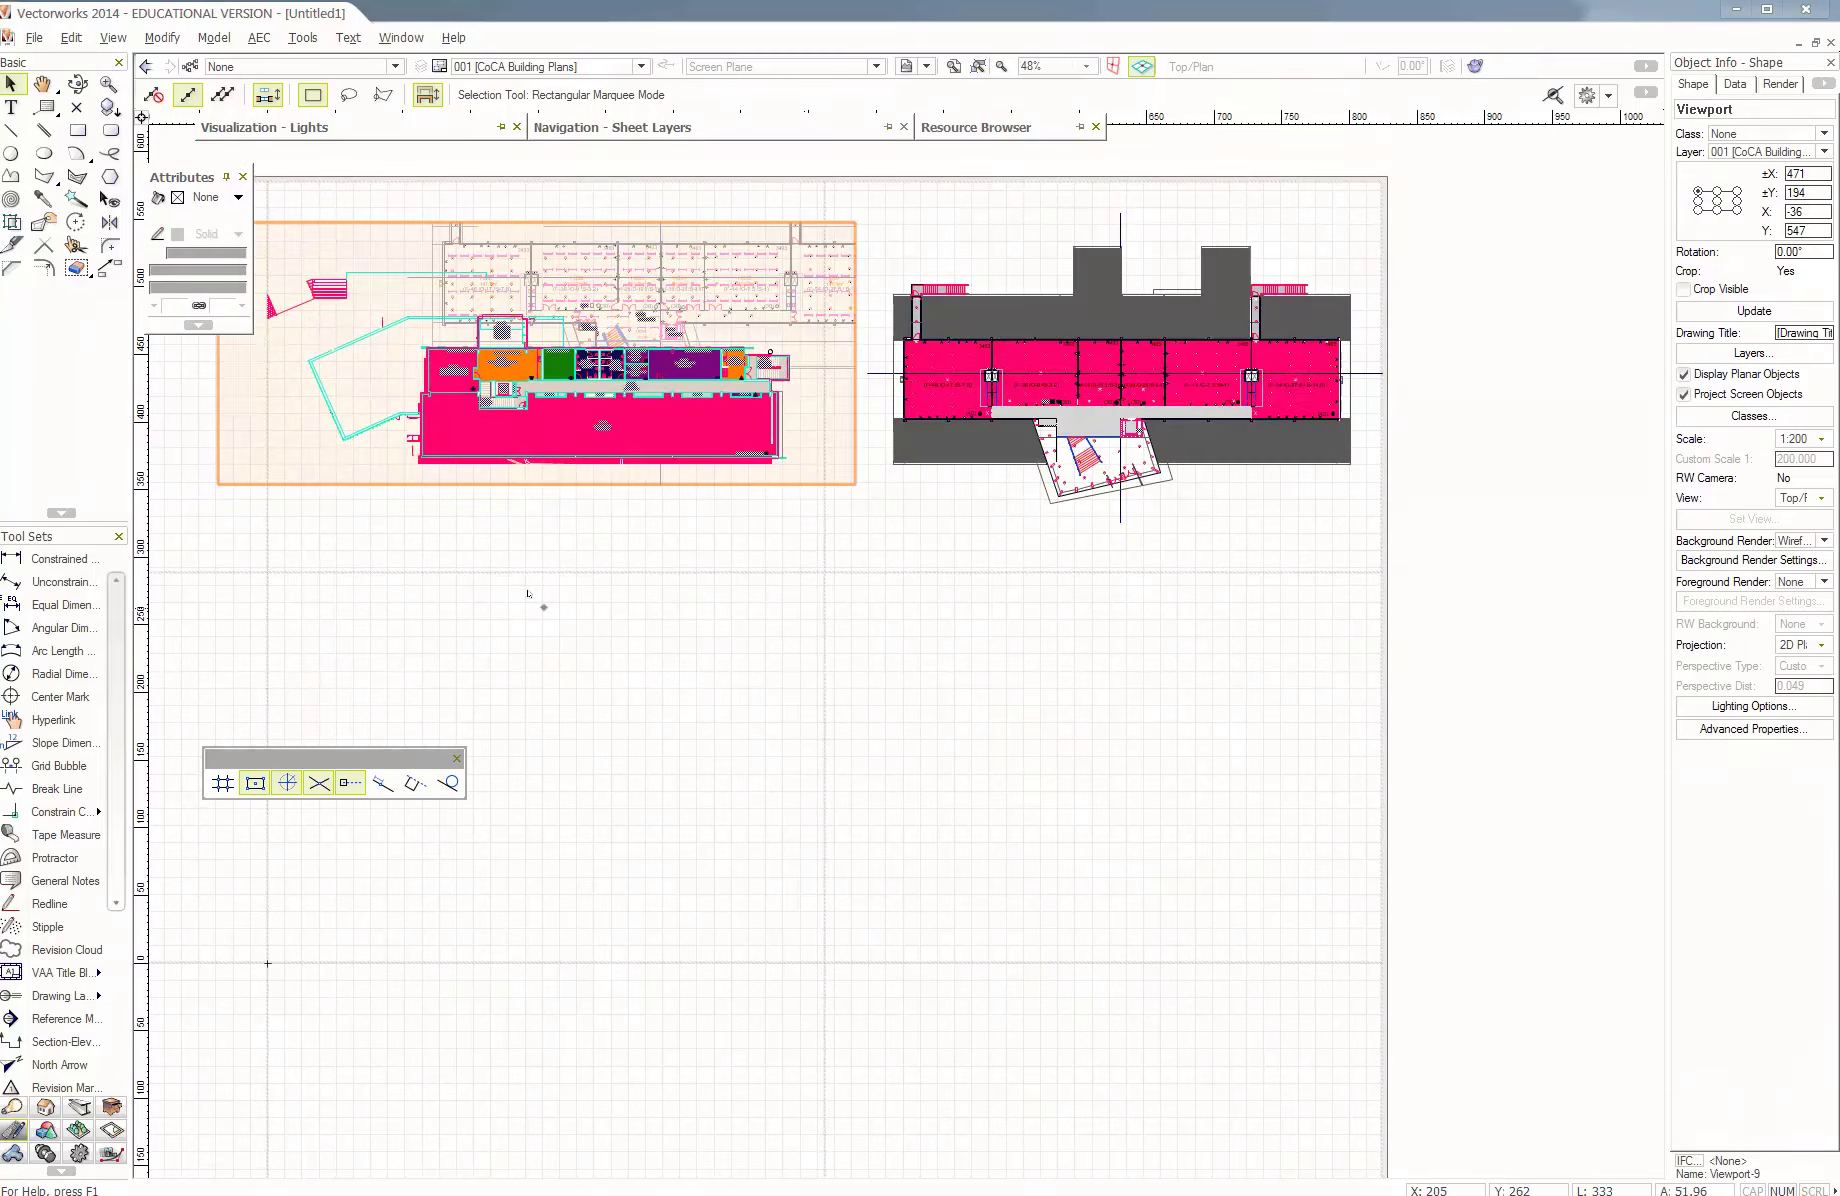
middle_drag(776, 537, 944, 586)
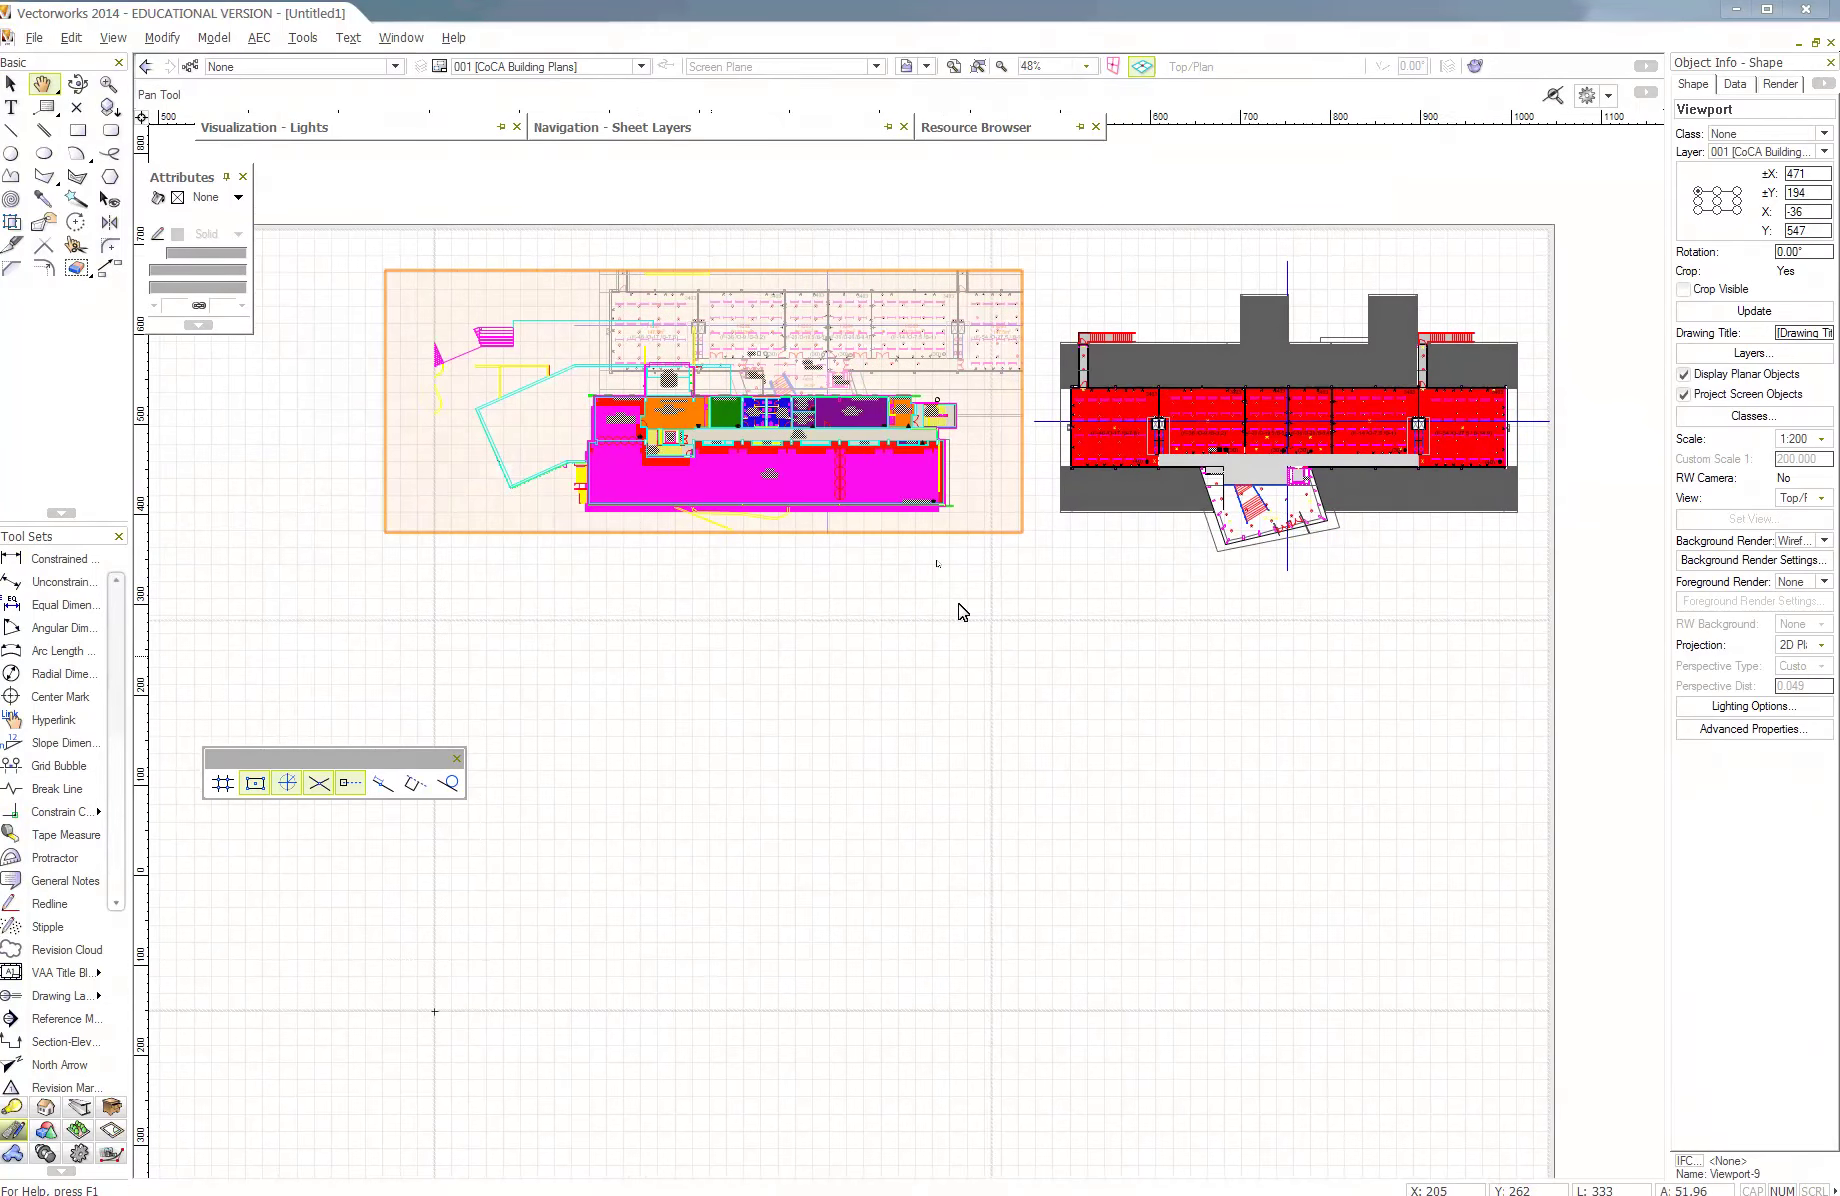
scroll(960, 612, down, 2)
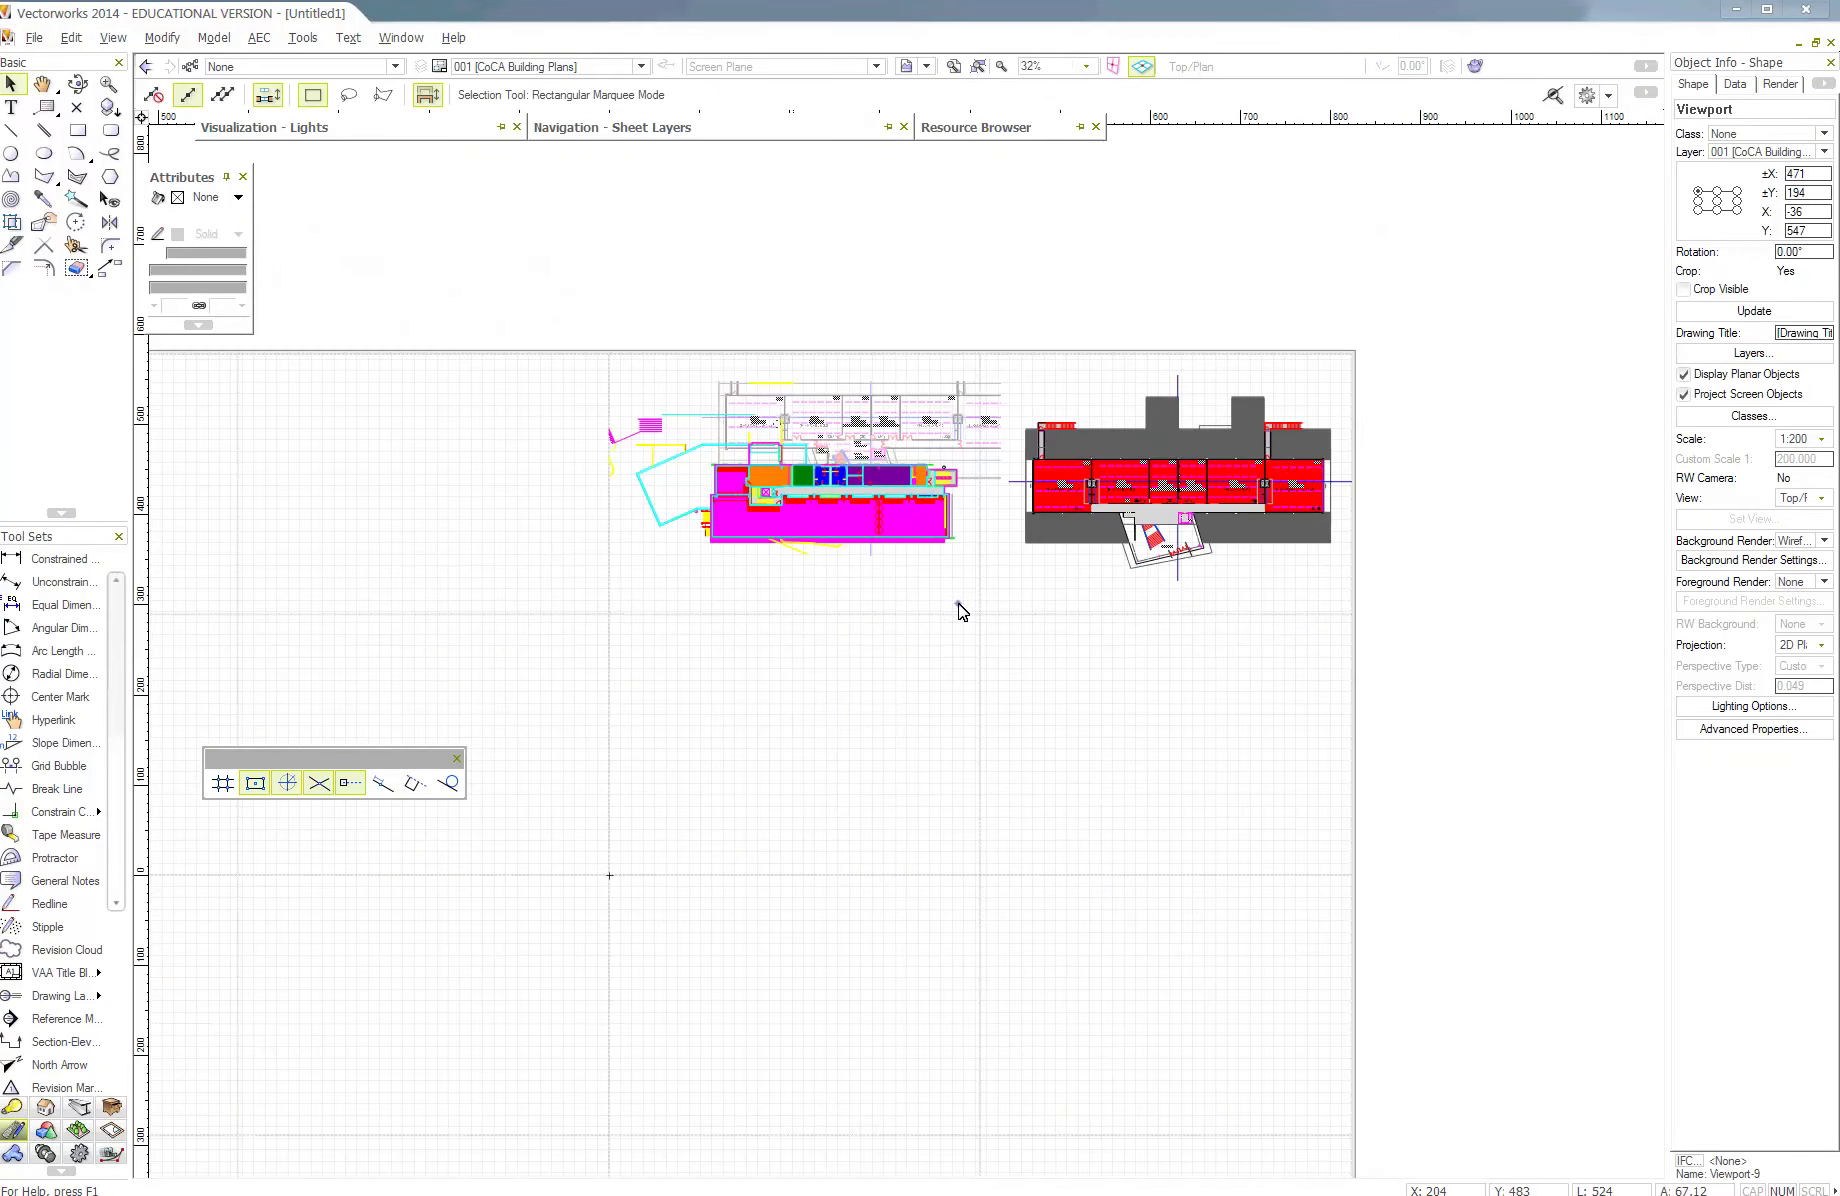
scroll(820, 410, up, 2)
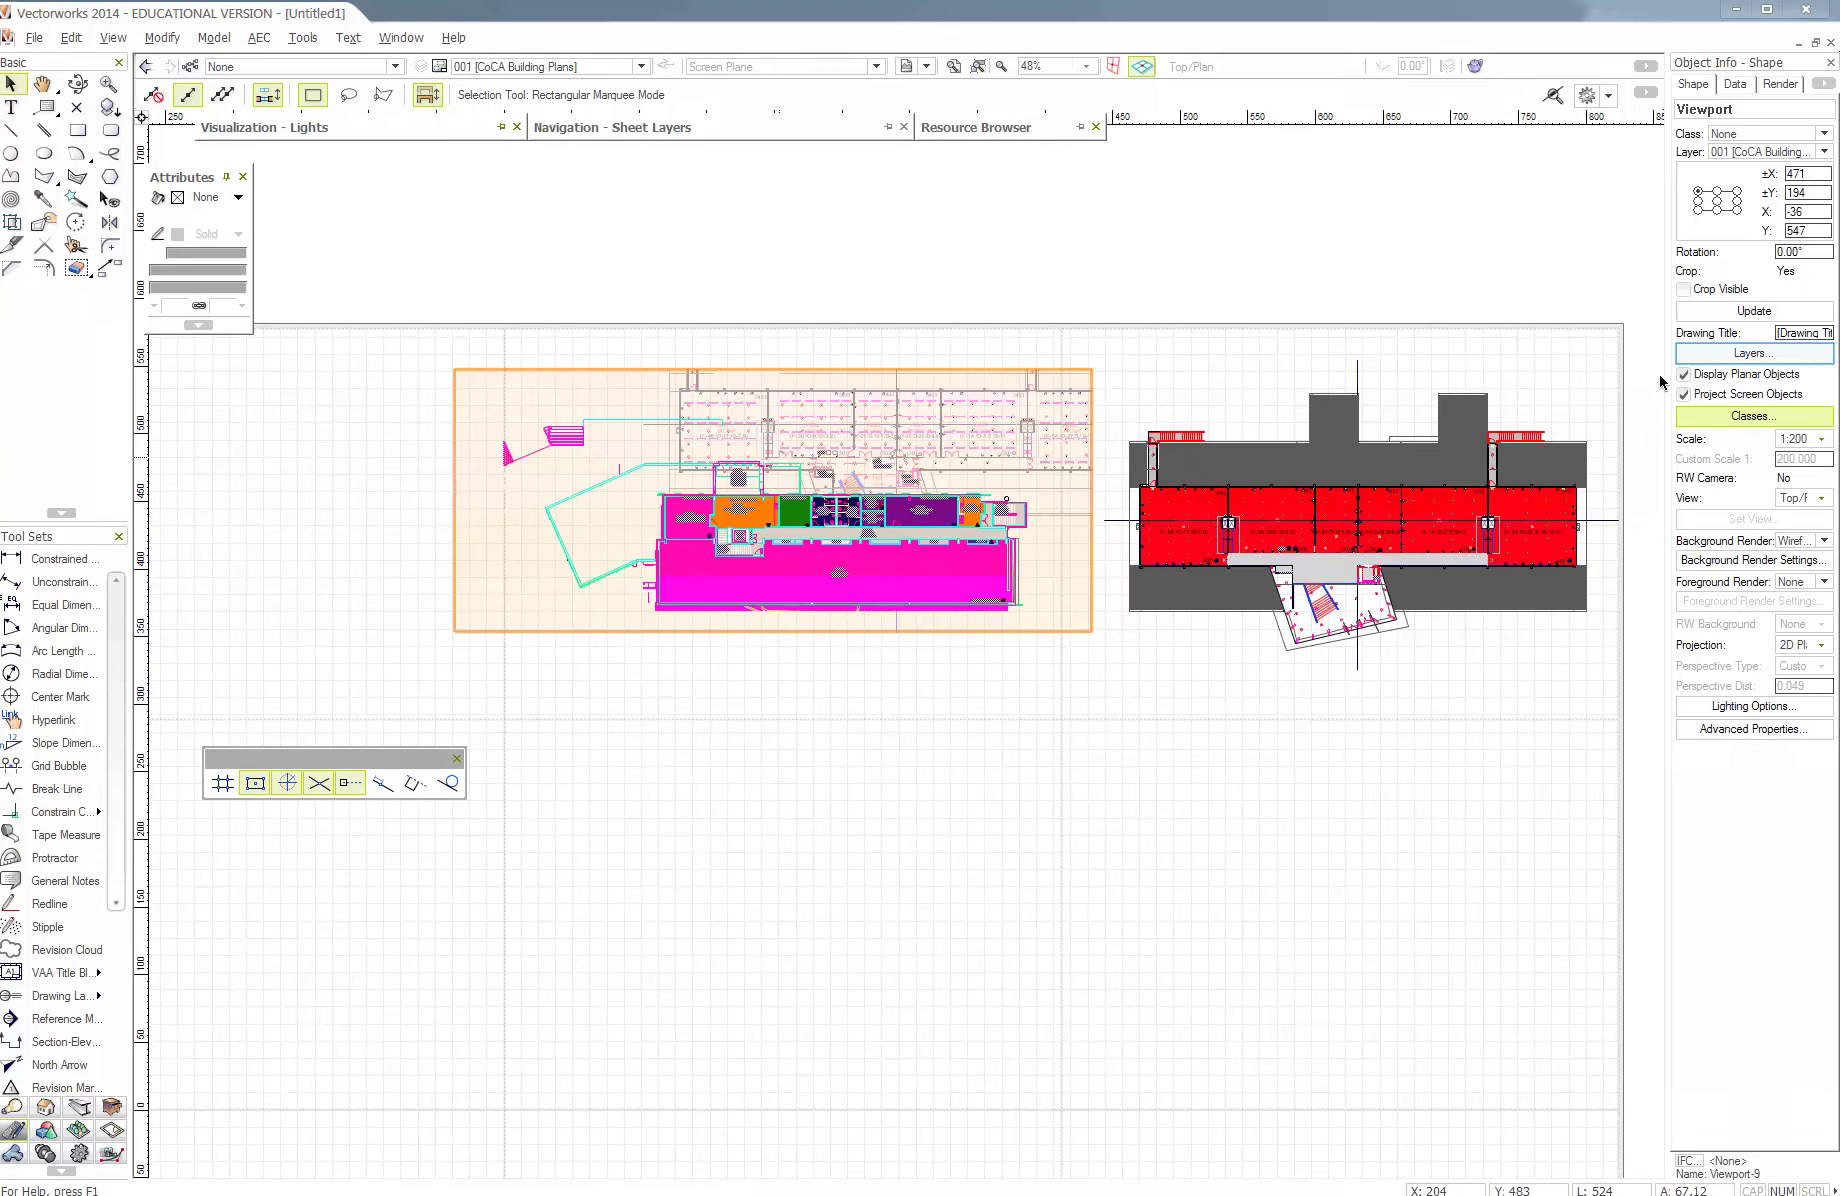
- Make Blk11 LvlB and Design Layer-1 invisible in the new viewport's layer settings, previewing first
click(1715, 356)
click(797, 455)
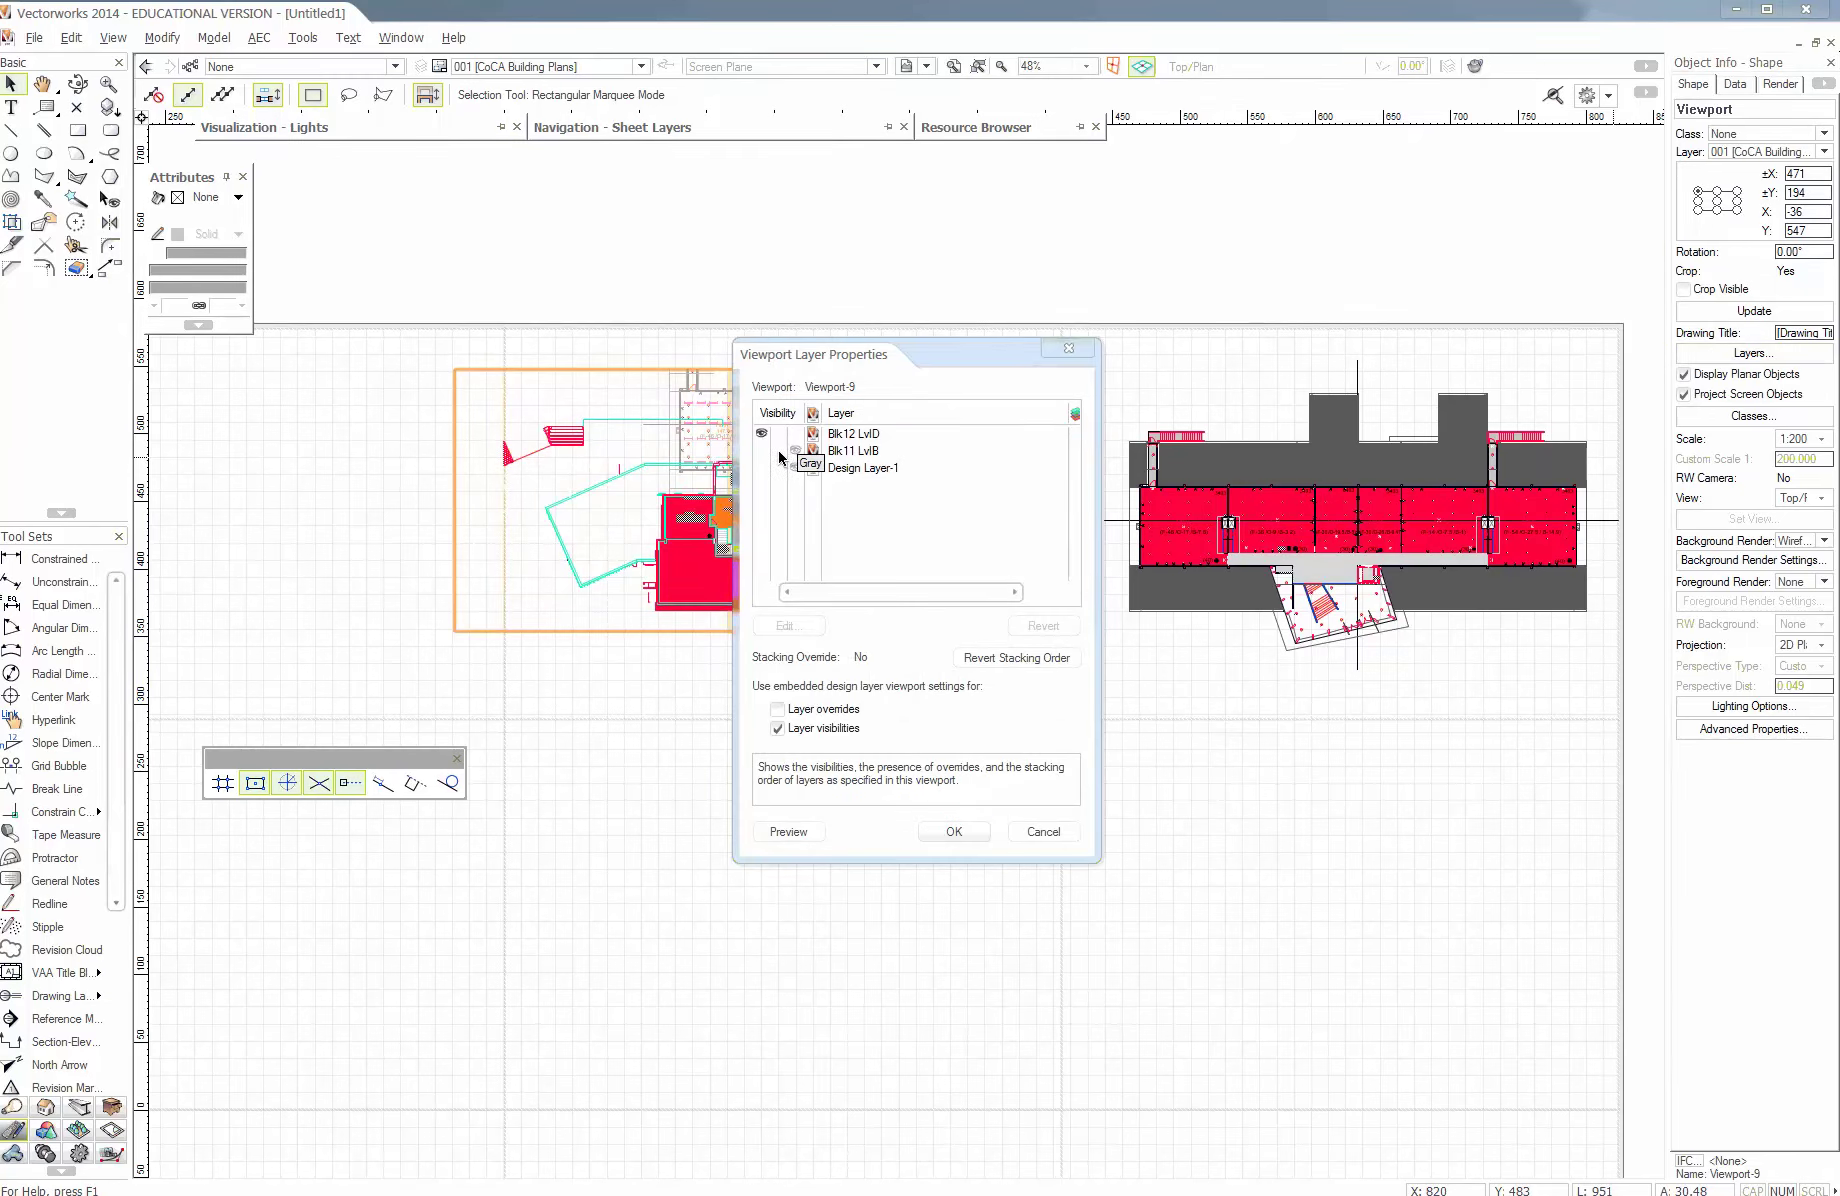
click(779, 451)
click(779, 468)
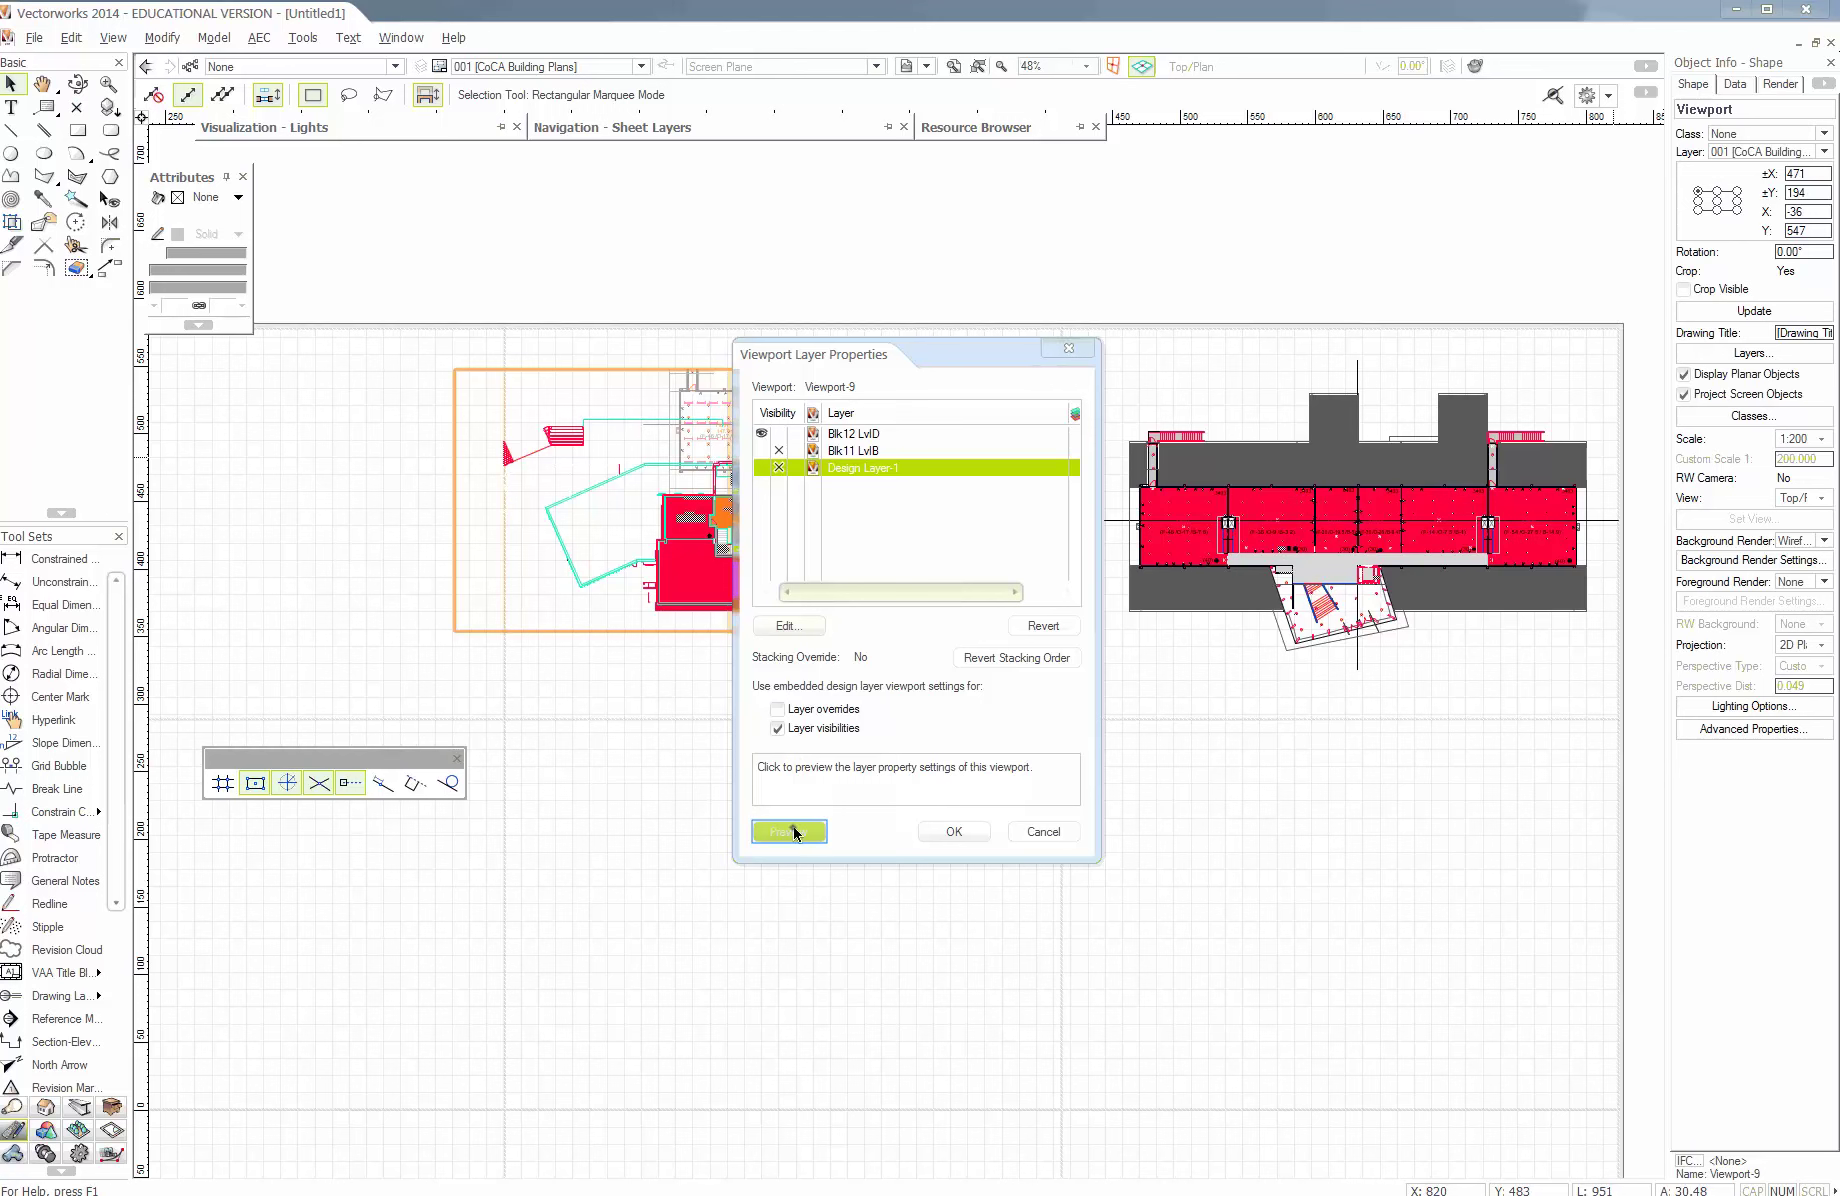
click(792, 831)
drag(909, 366, 1200, 466)
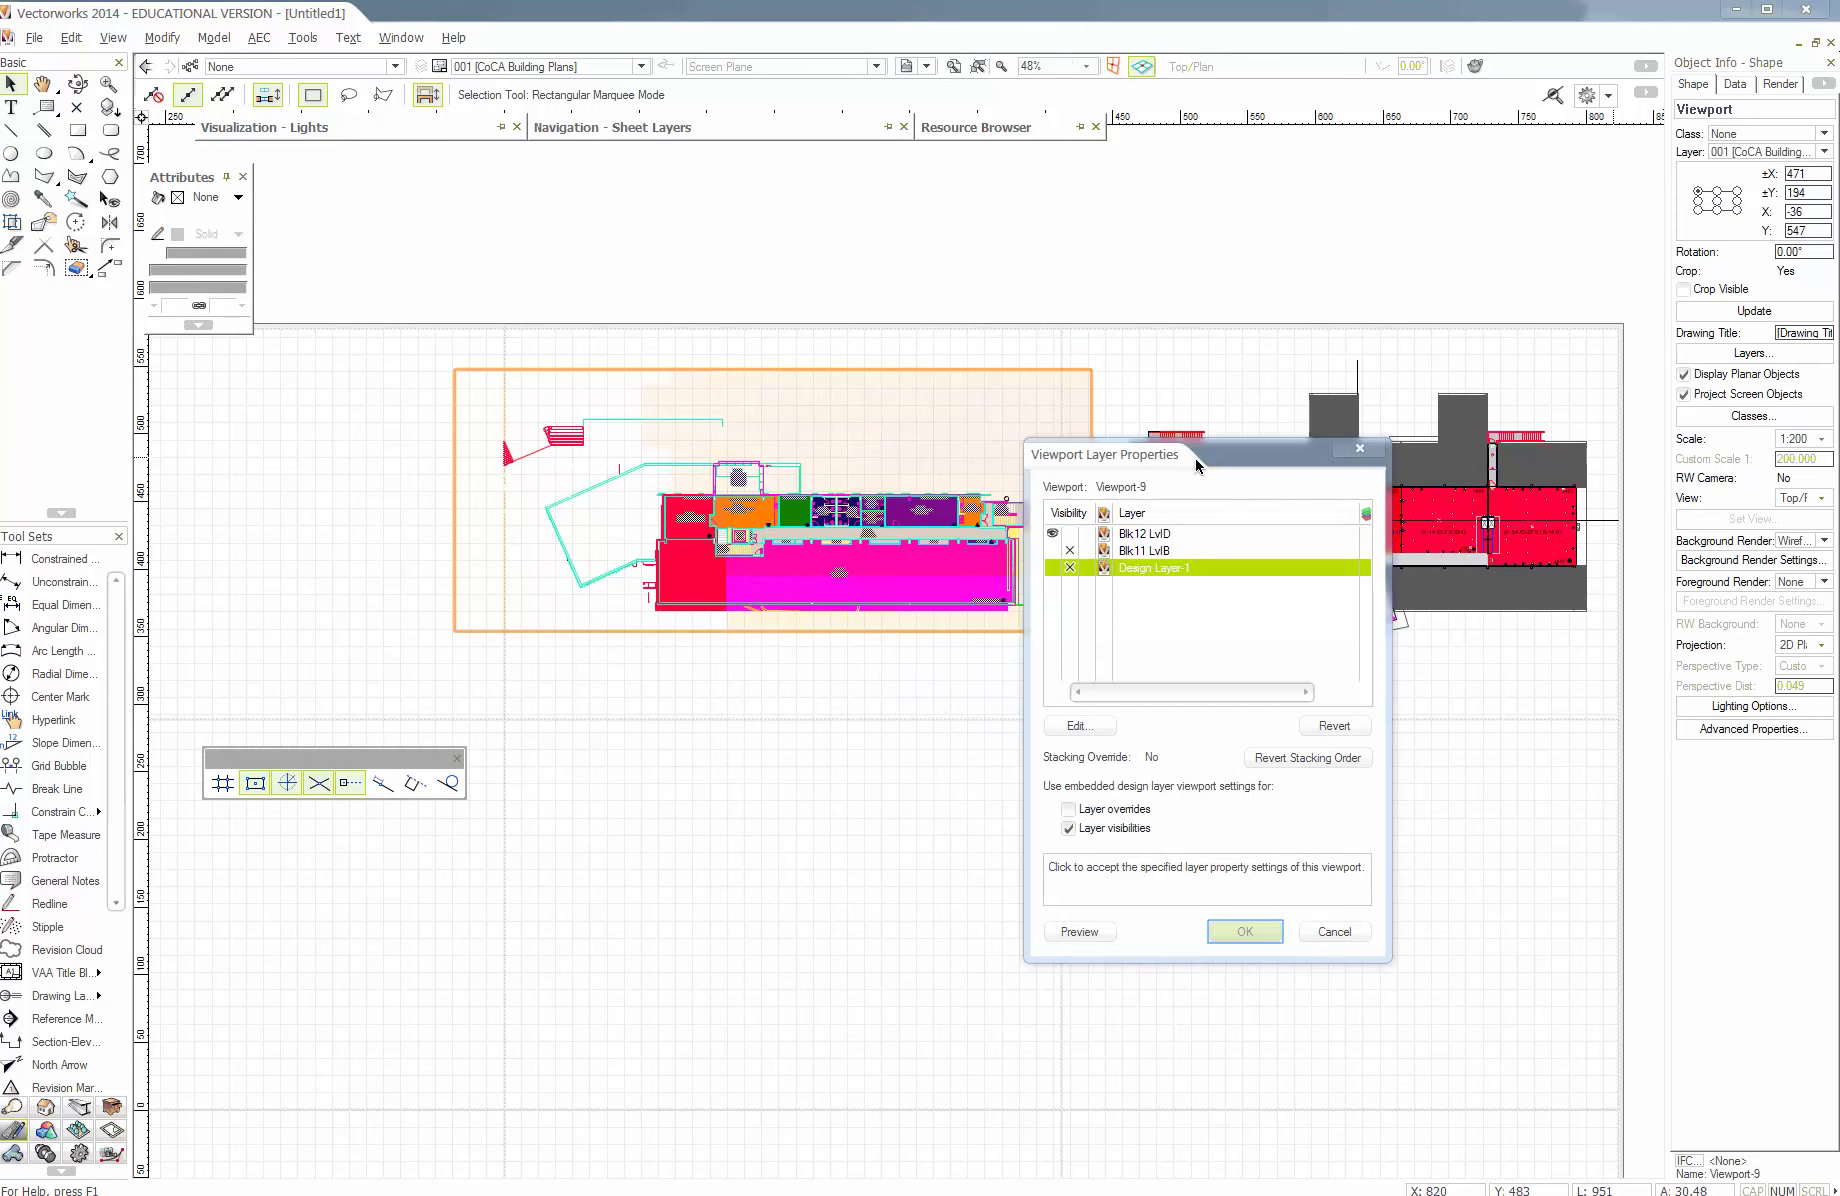
click(1243, 932)
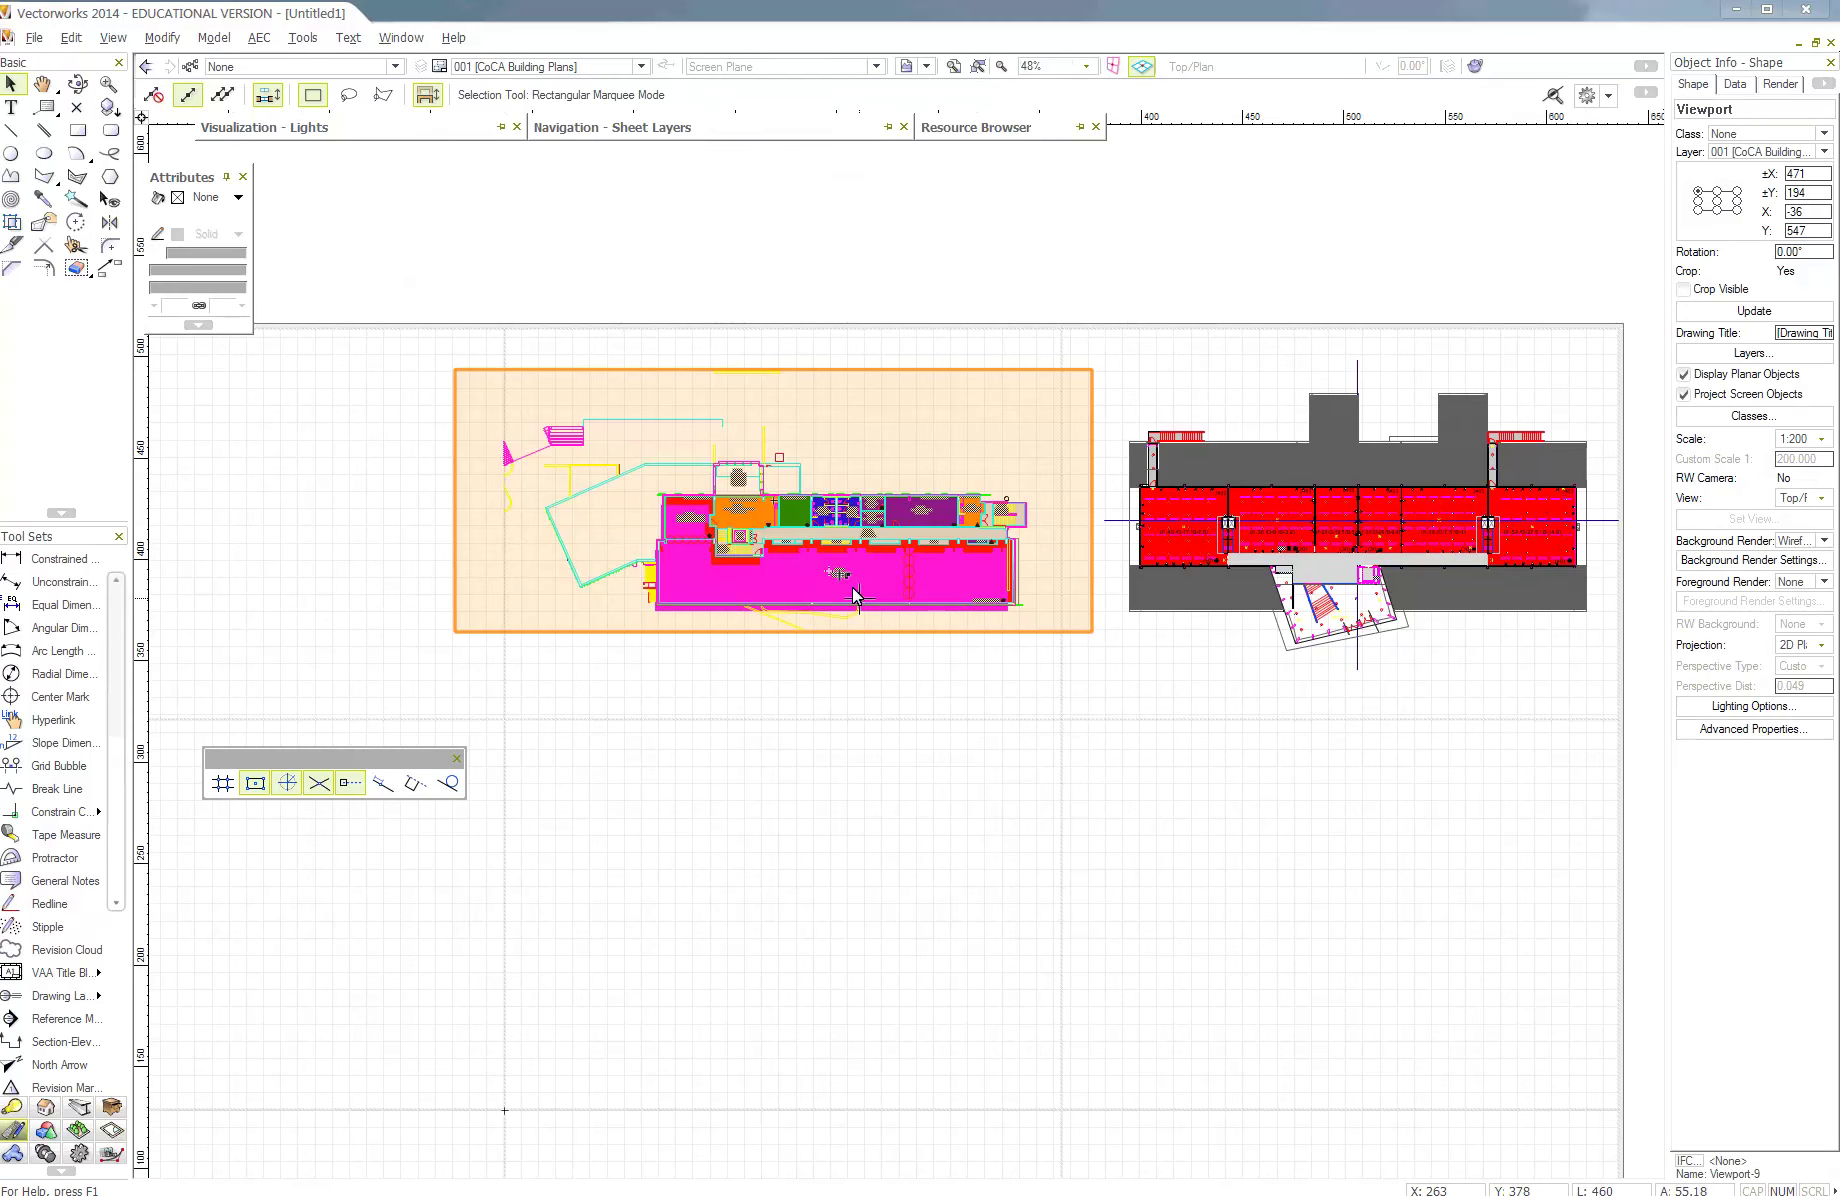
- Deselect the viewport and frame the two floor-plan viewports on the sheet
scroll(852, 586, up, 3)
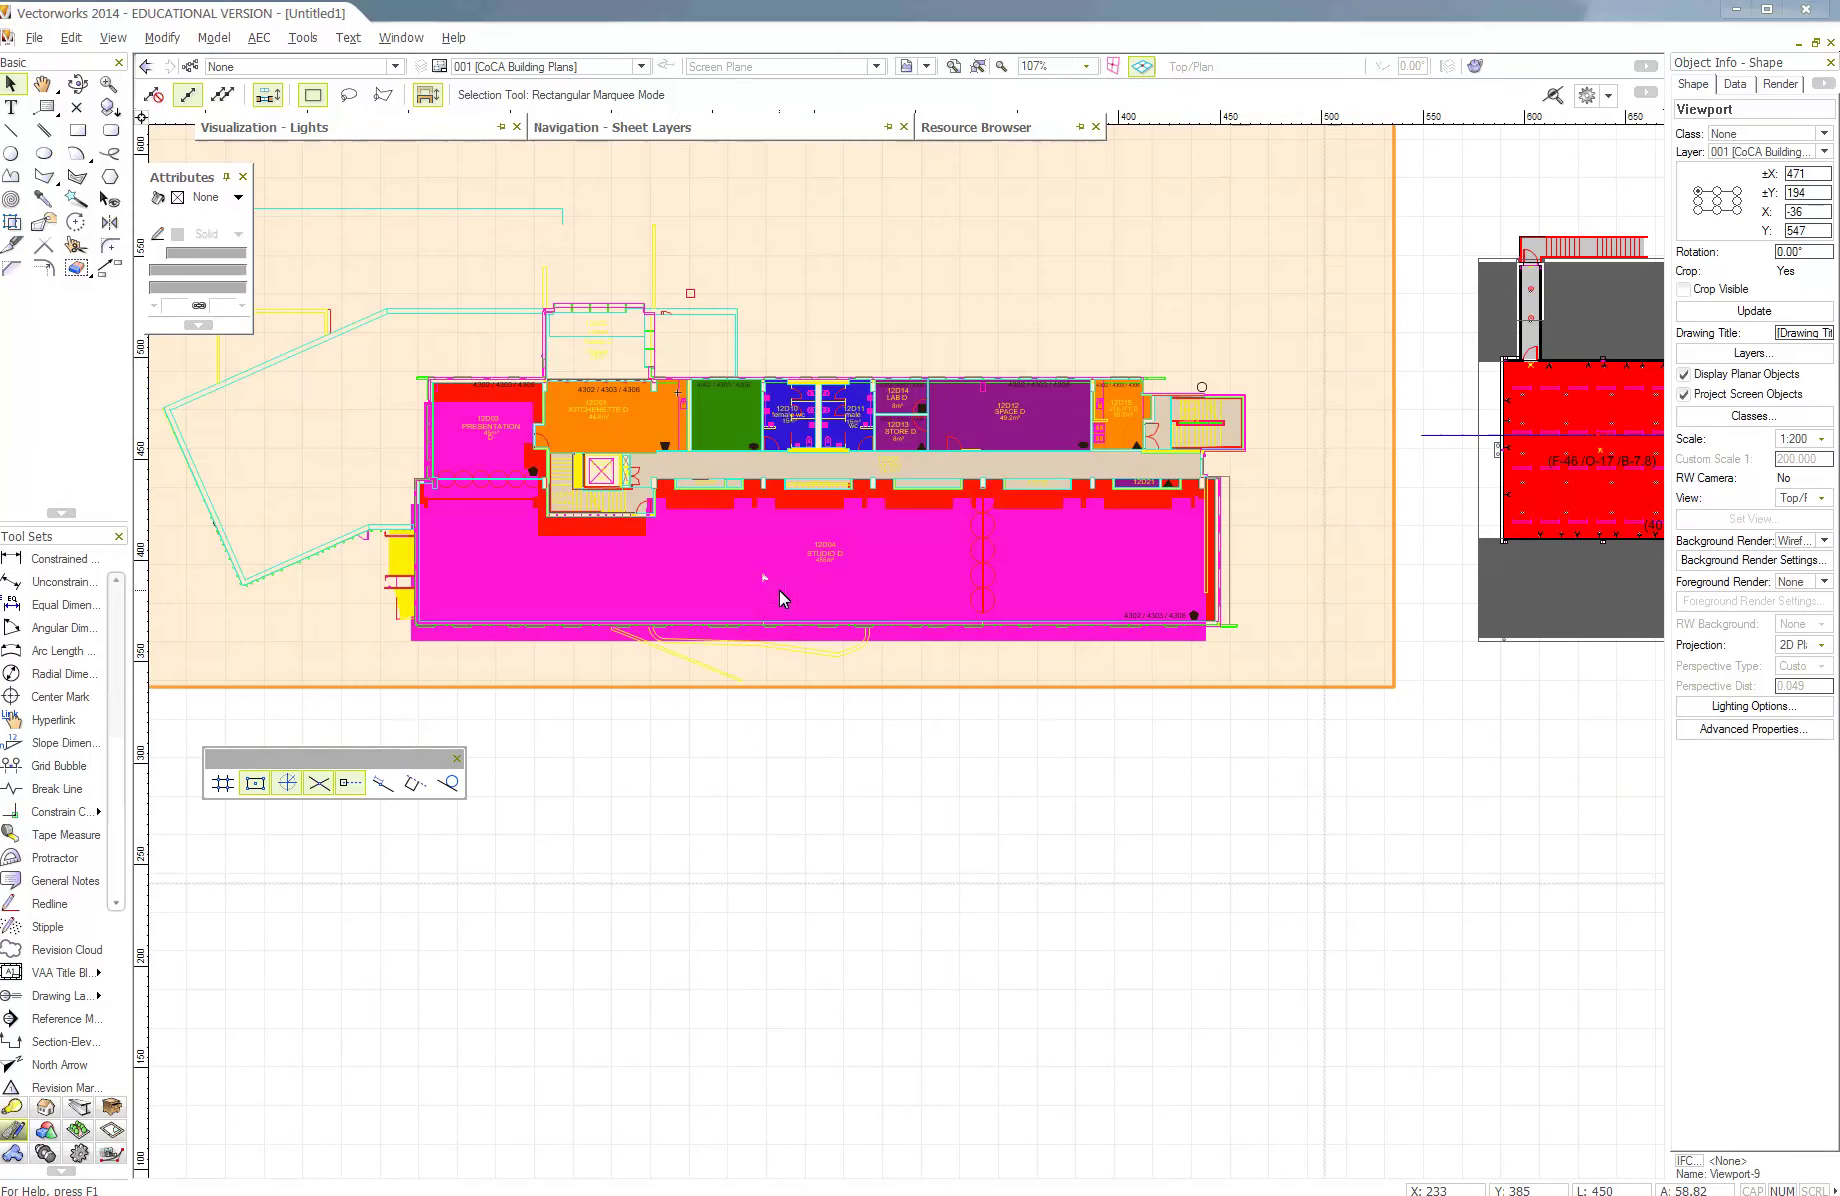
scroll(780, 590, down, 2)
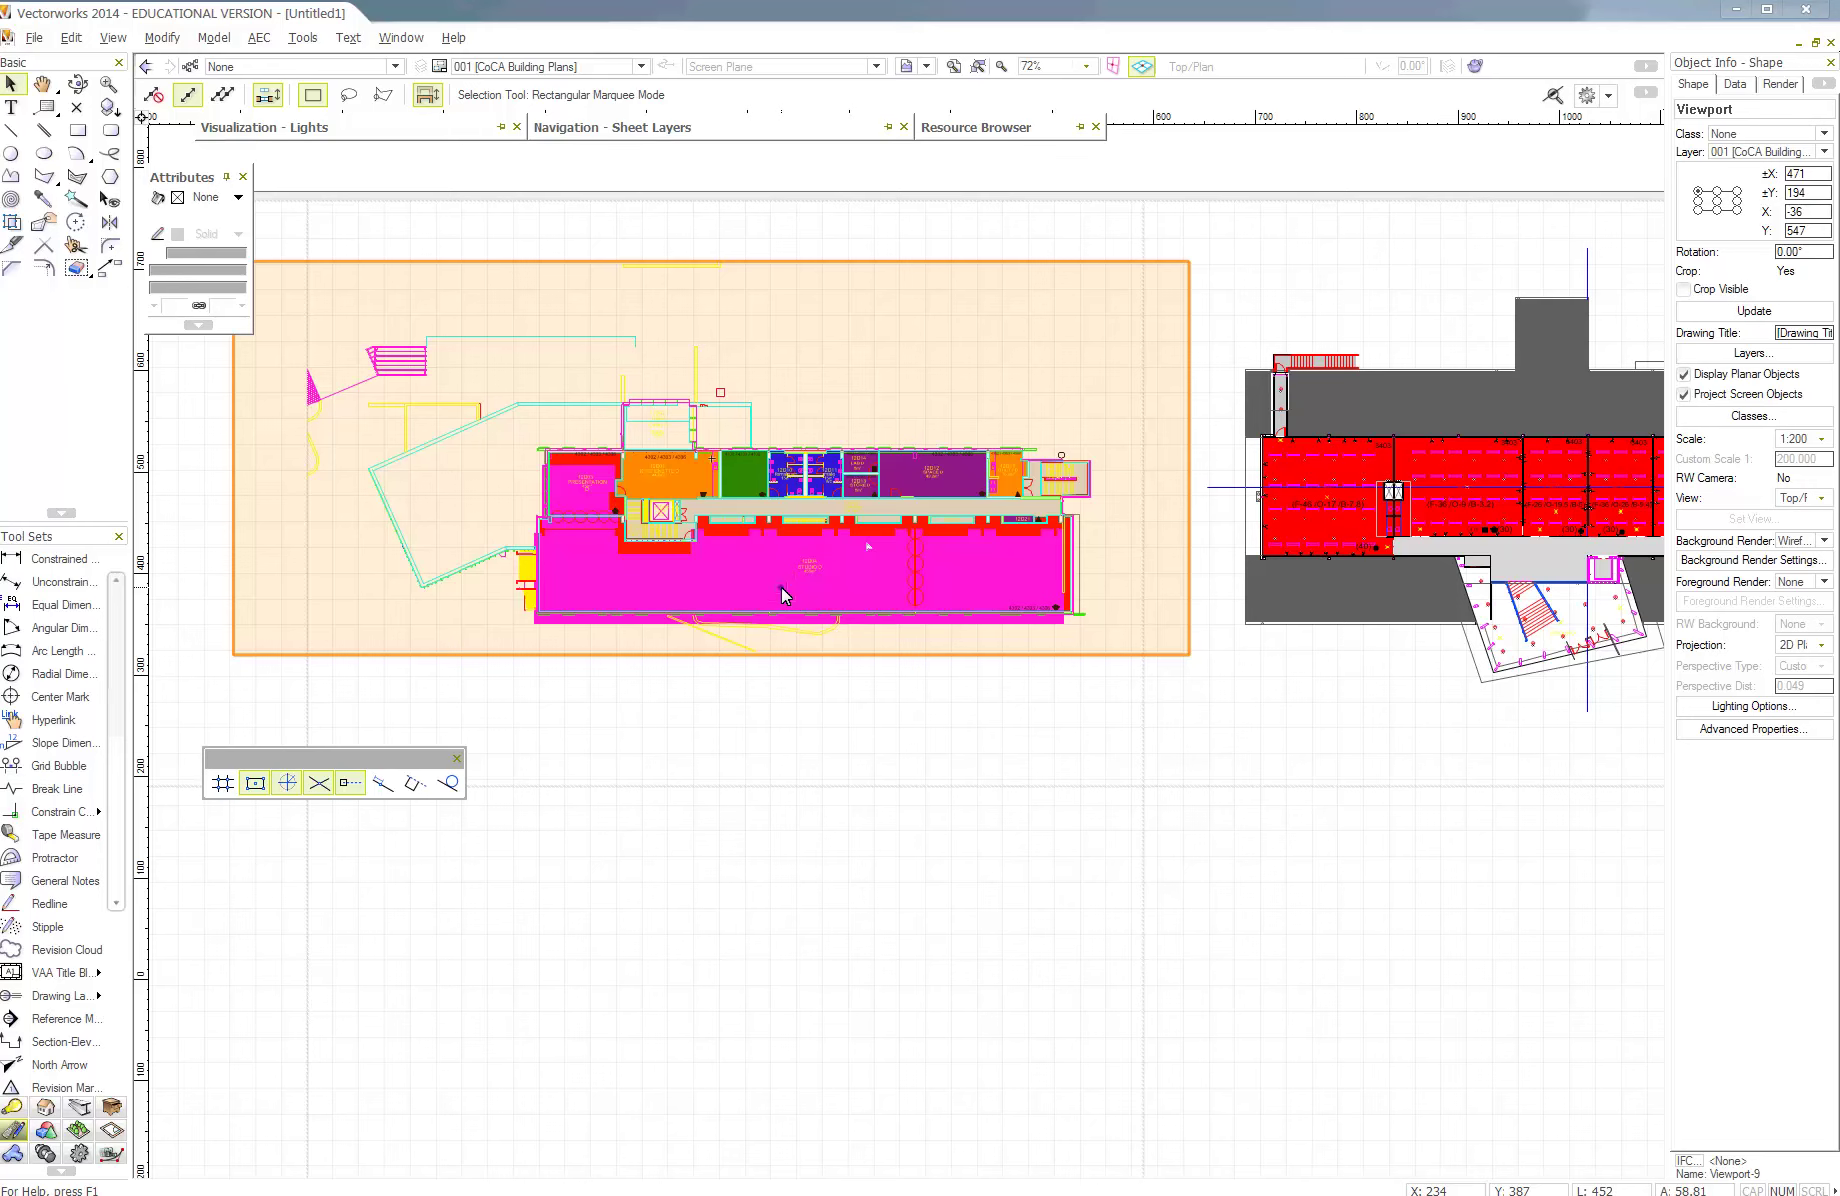
scroll(1483, 692, down, 3)
click(1101, 940)
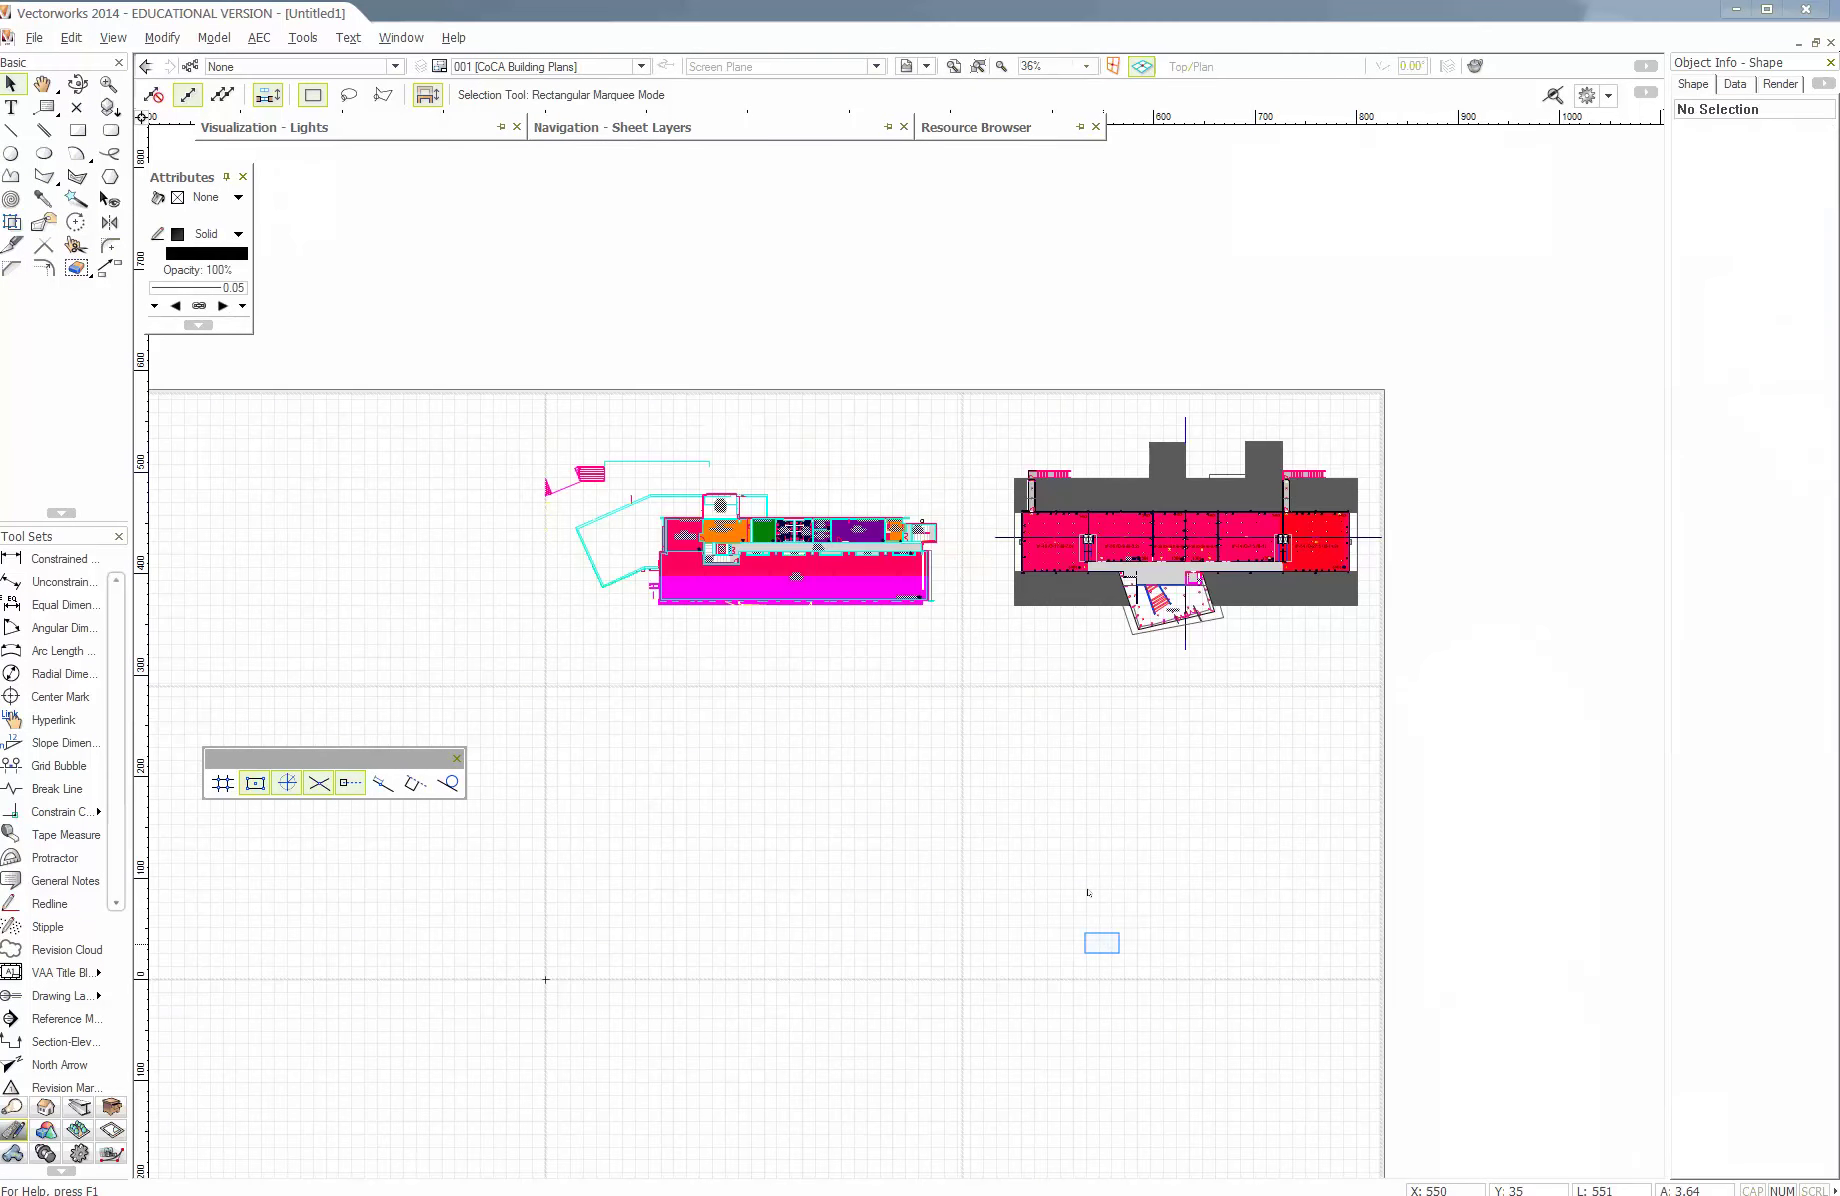
middle_drag(1092, 932, 1243, 824)
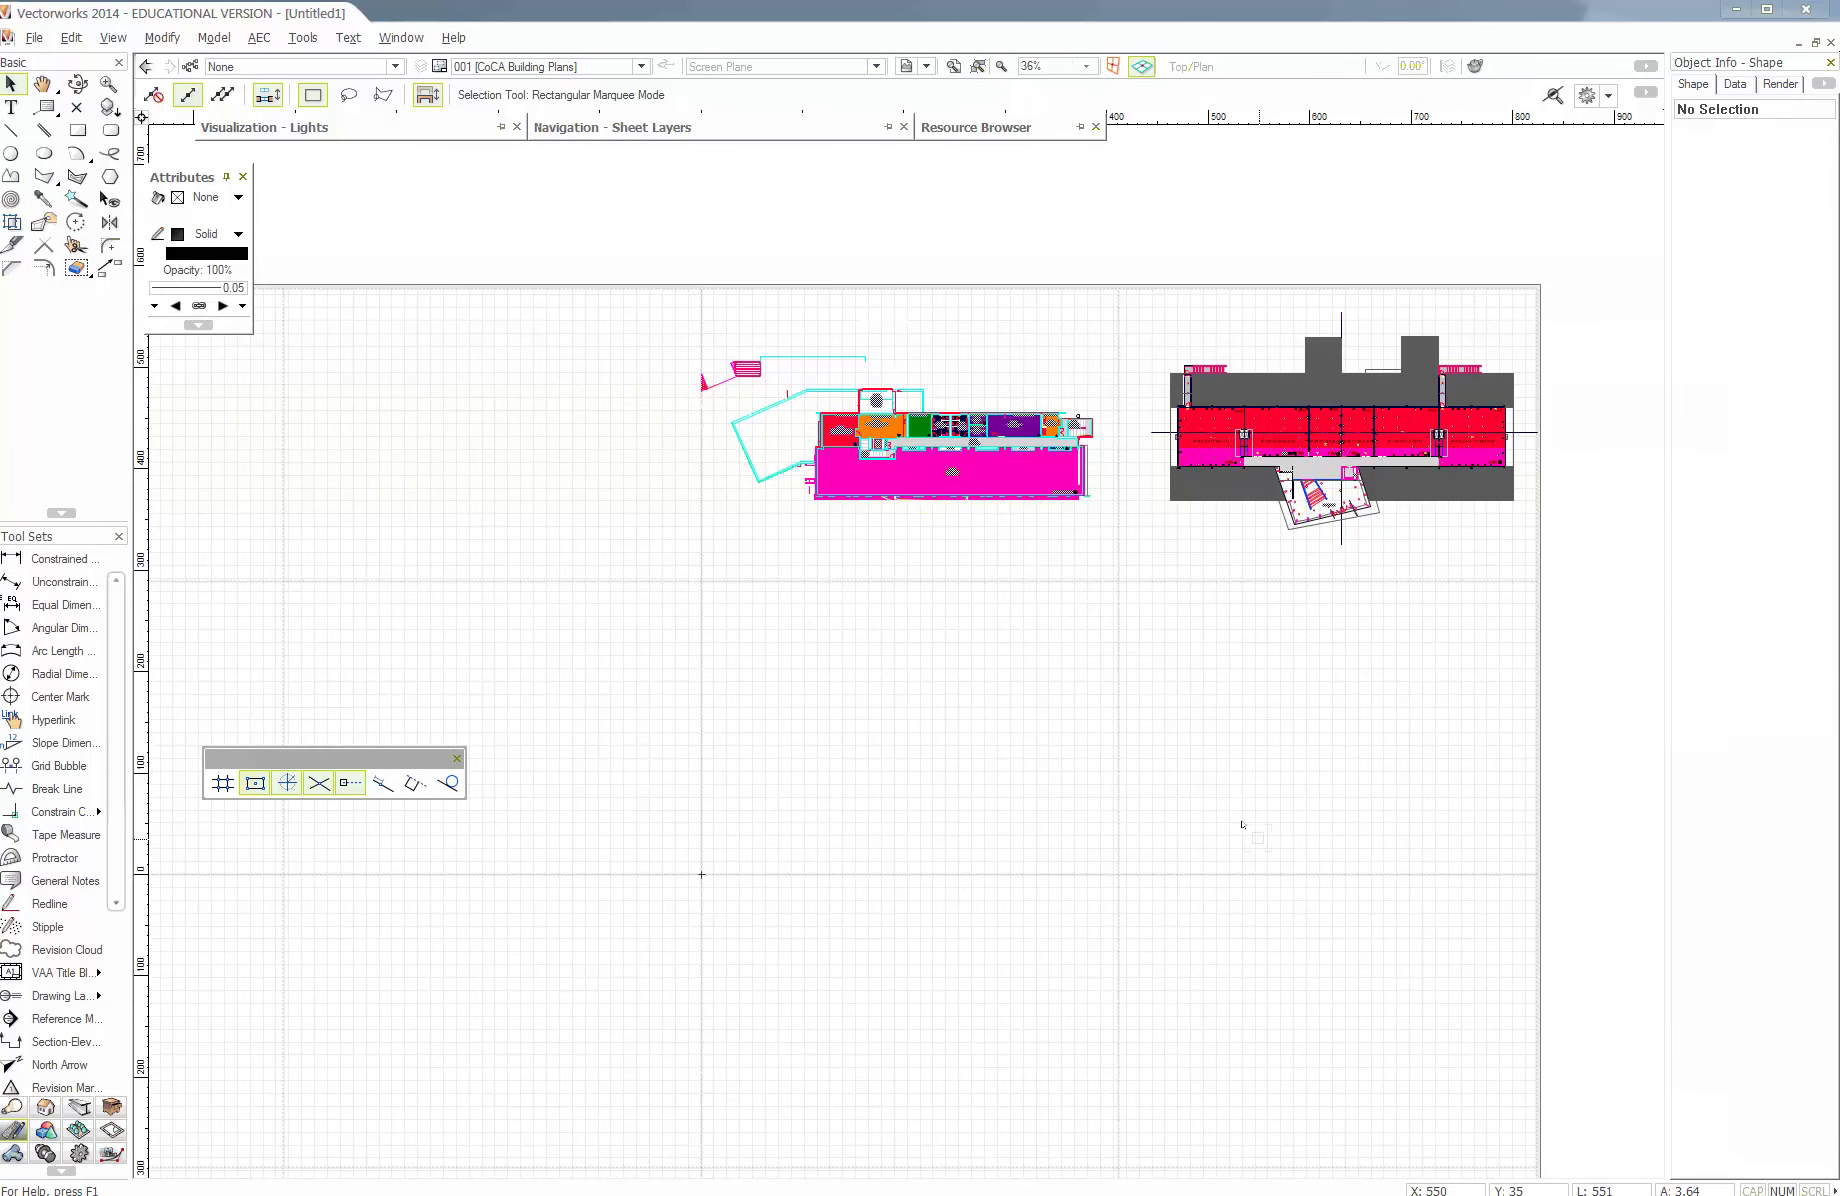